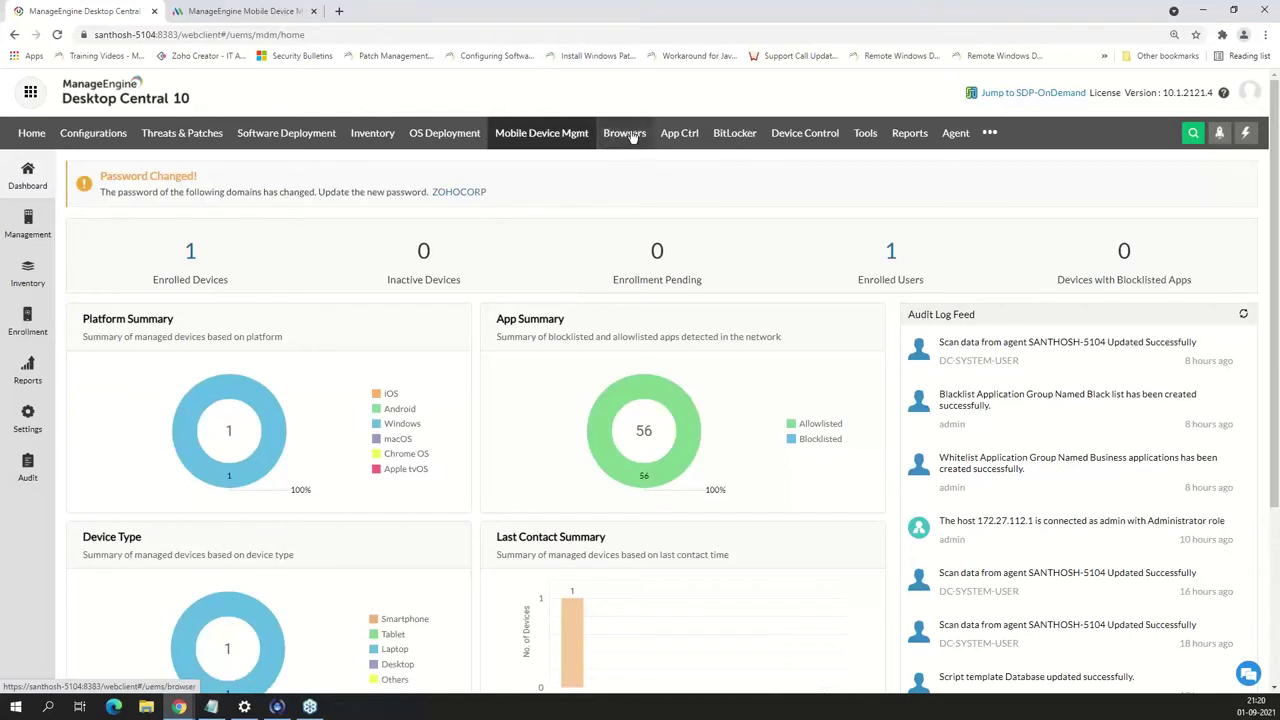
Browse the Browsers, App Ctrl, BitLocker, Device Control and Tools modules in turn
{"action": "left_click", "coordinate": [629, 137]}
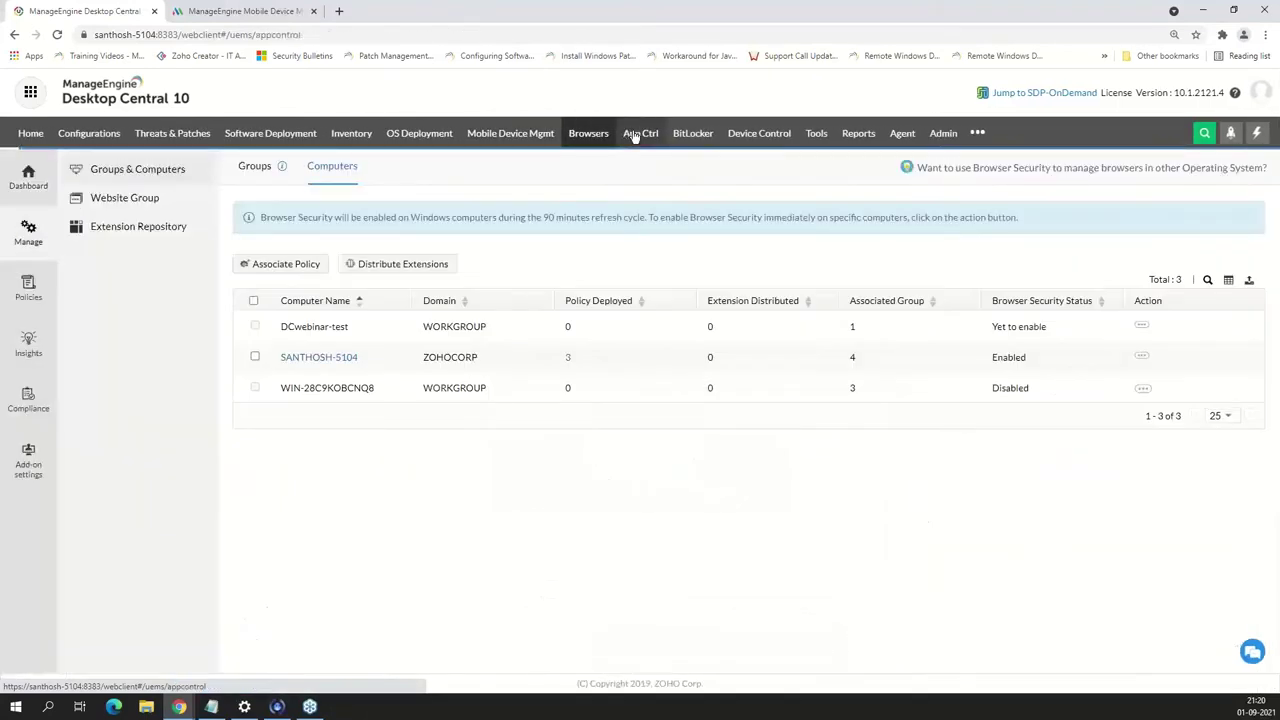
{"action": "left_click", "coordinate": [636, 134]}
{"action": "left_click", "coordinate": [715, 130]}
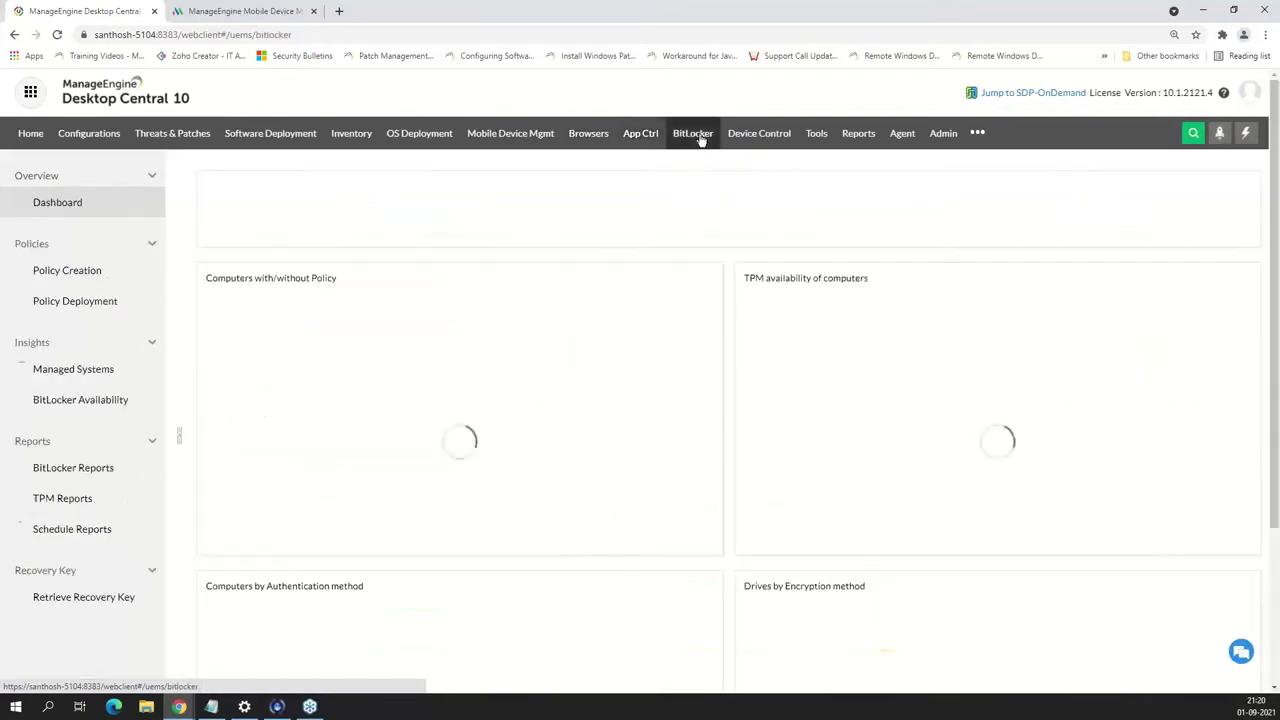
{"action": "left_click", "coordinate": [759, 134]}
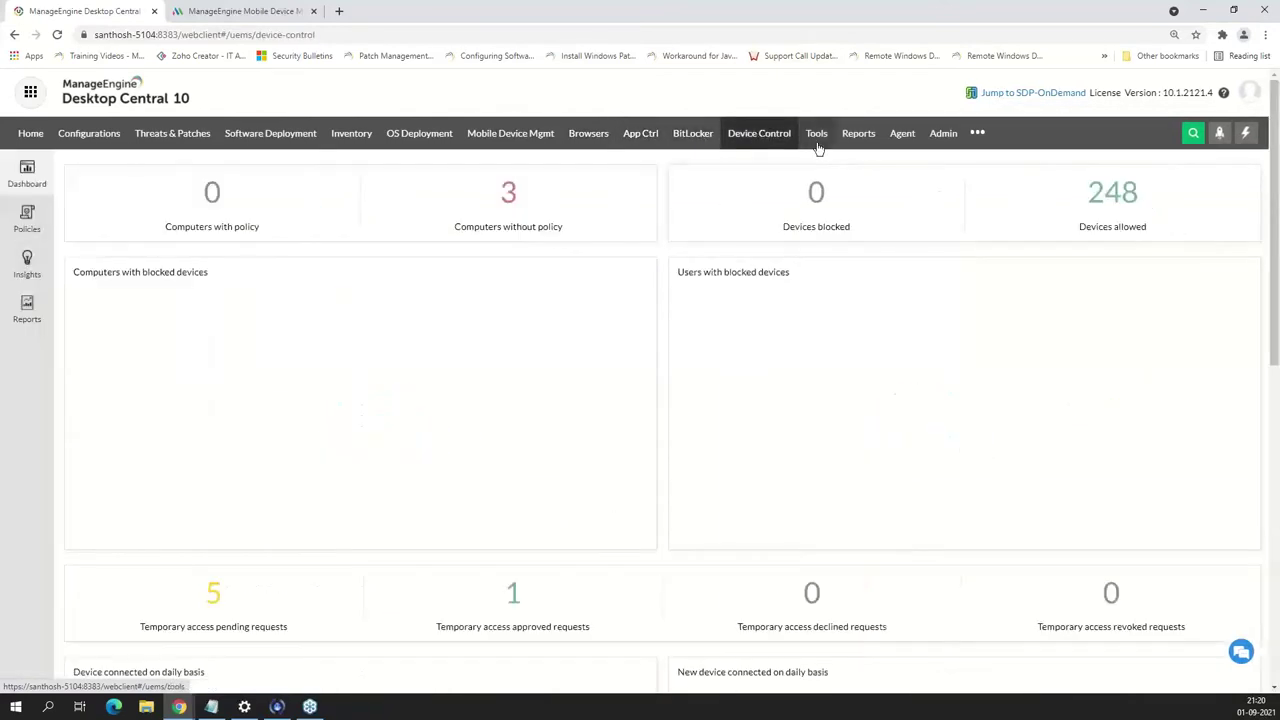
{"action": "left_click", "coordinate": [817, 140]}
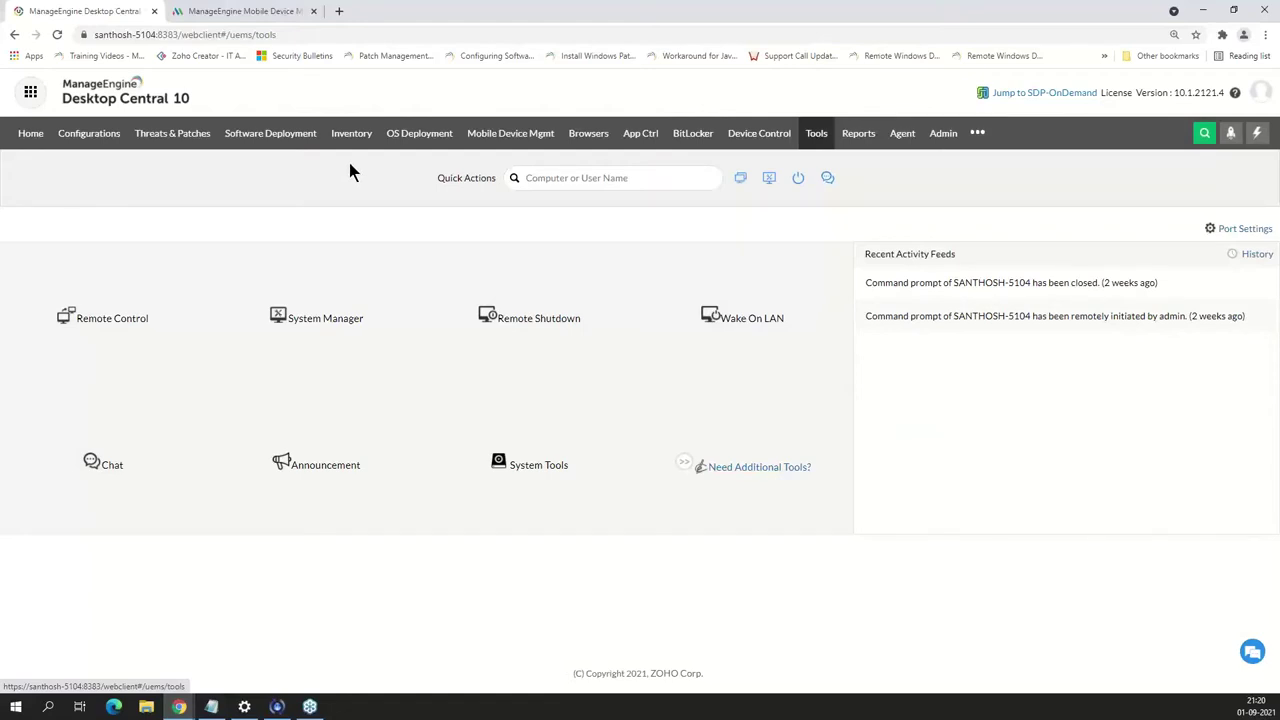
View the Threats & Patches vulnerabilities dashboard and the list of missing patches
{"action": "left_click", "coordinate": [181, 139]}
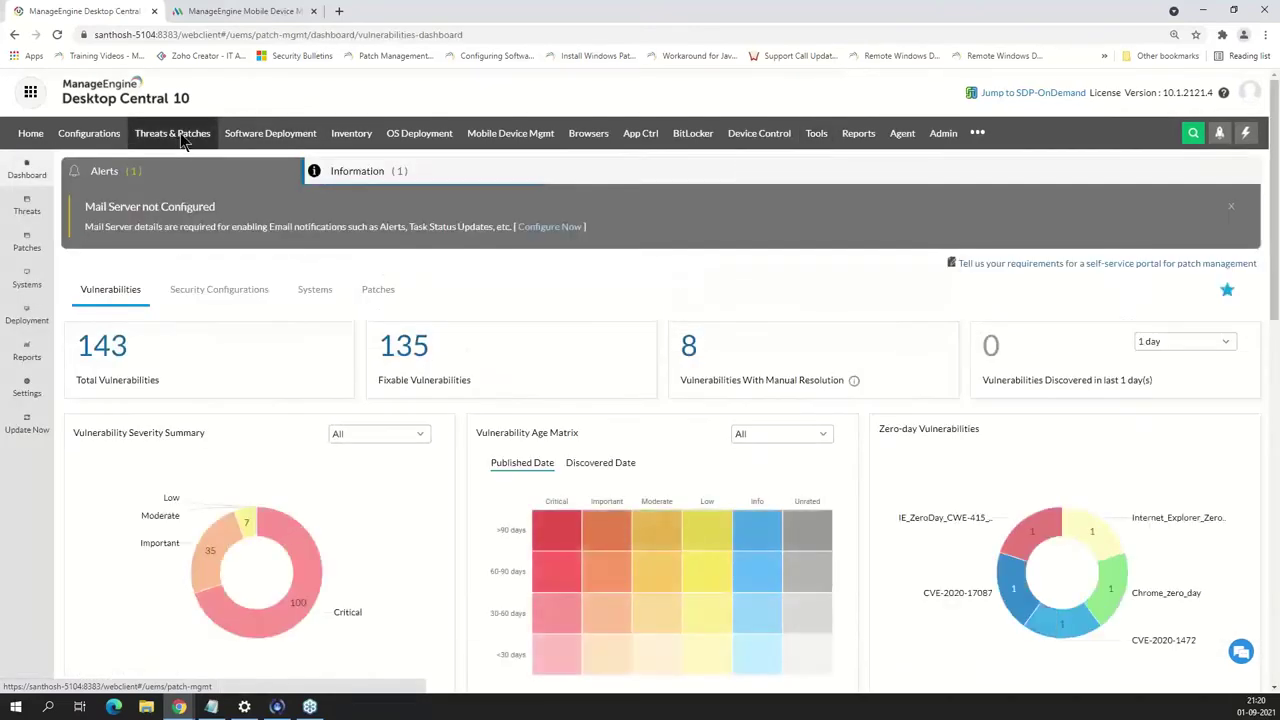
{"action": "left_click", "coordinate": [181, 139]}
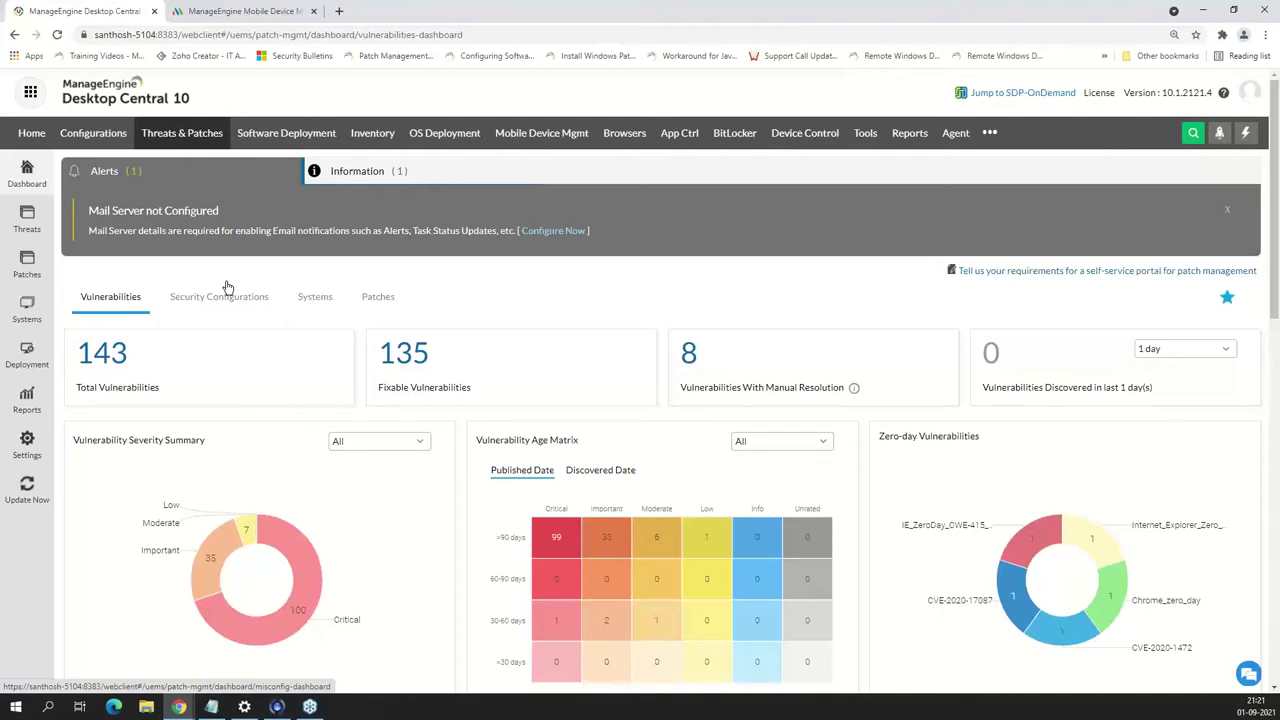
{"action": "left_click", "coordinate": [28, 274]}
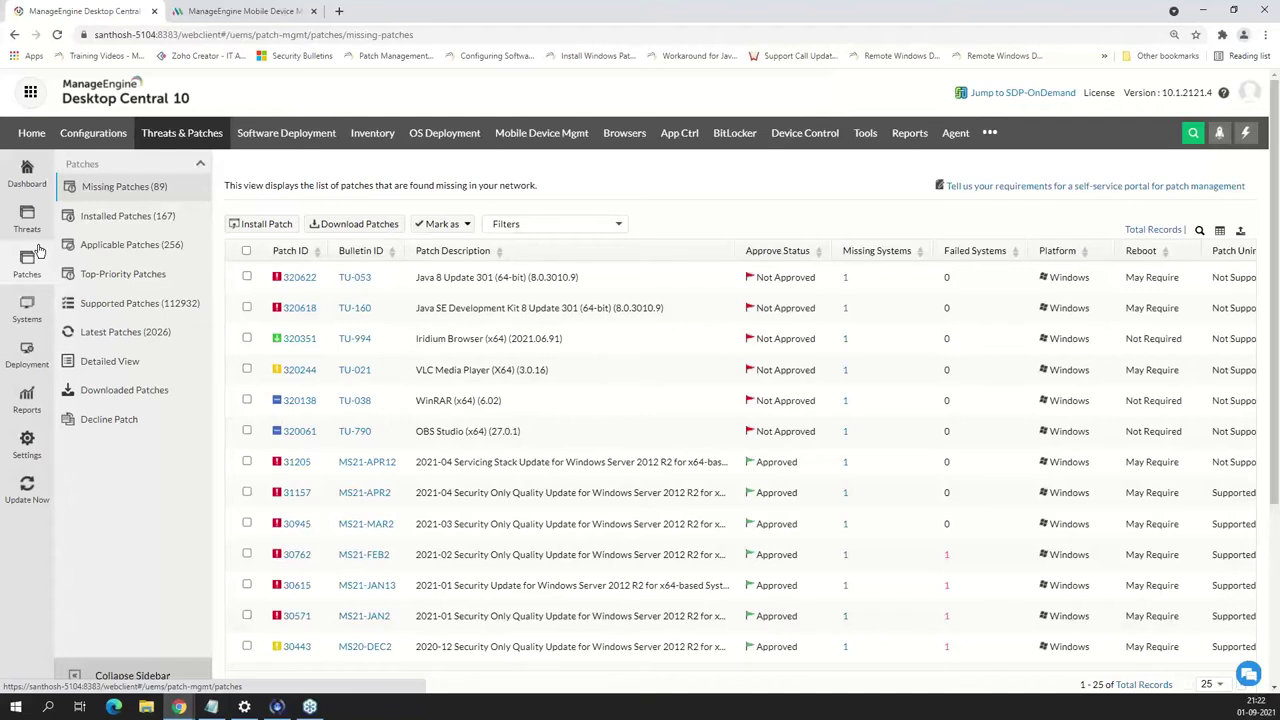
Review the detected software vulnerabilities and show the details of the .NET Framework Denial Of Service vulnerability published Dec 11, 2018
{"action": "left_click", "coordinate": [36, 235]}
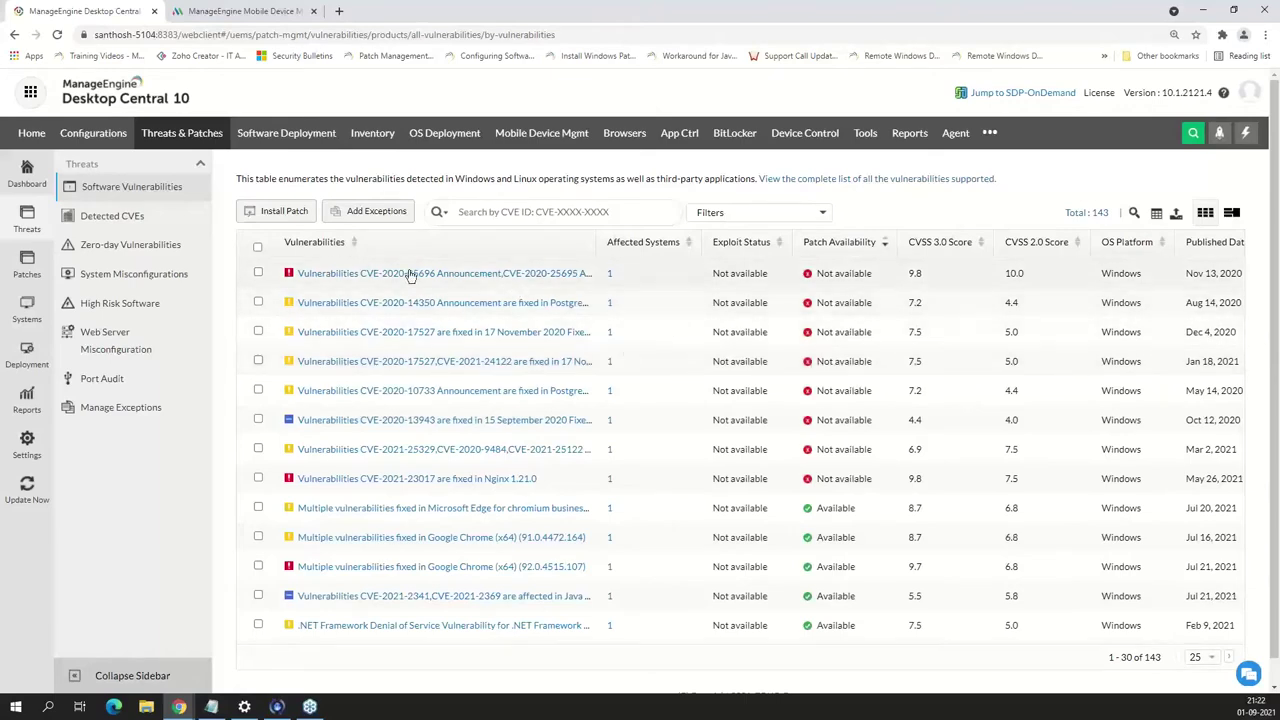
{"action": "scroll", "coordinate": [645, 346], "scroll_direction": "down", "scroll_amount": 6}
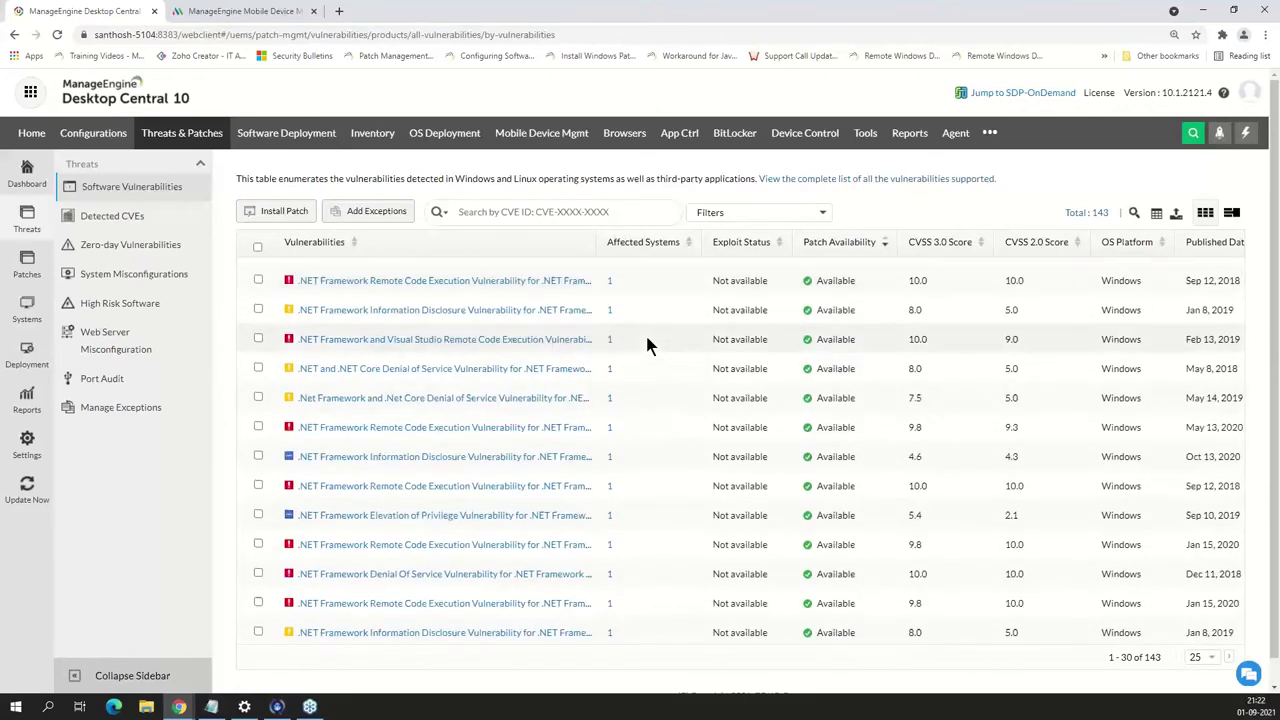
{"action": "scroll", "coordinate": [664, 415], "scroll_direction": "down", "scroll_amount": 1}
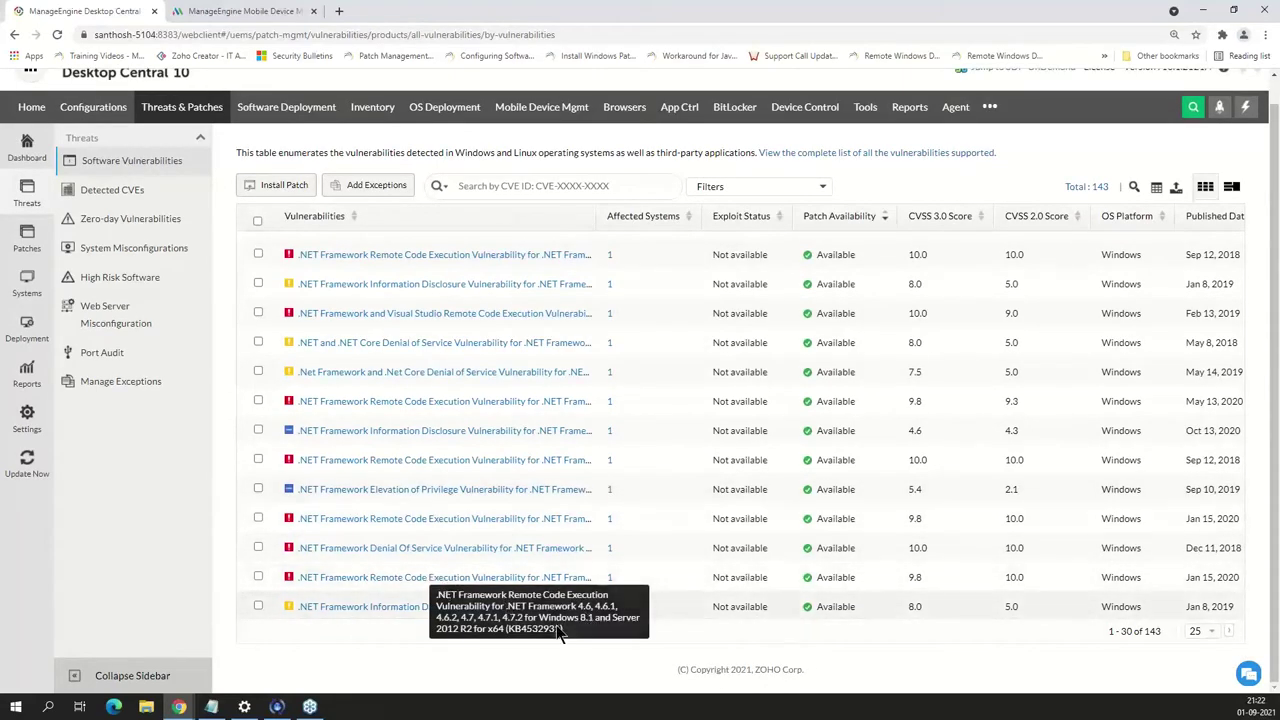
{"action": "left_click", "coordinate": [514, 551]}
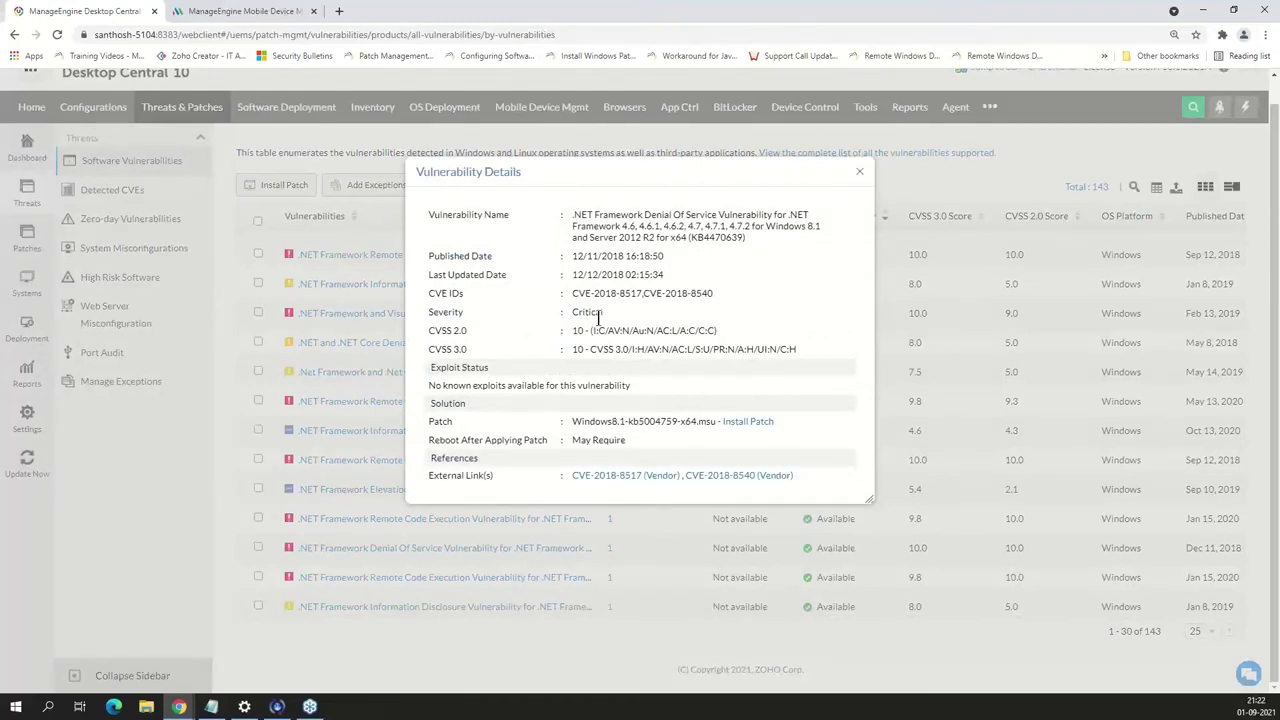
Open the patch installation configuration for this vulnerability, review its deployment, target and retry settings, and return to the vulnerability list without deploying
{"action": "left_click_drag", "start_coordinate": [572, 421], "coordinate": [706, 427]}
{"action": "left_click", "coordinate": [747, 421]}
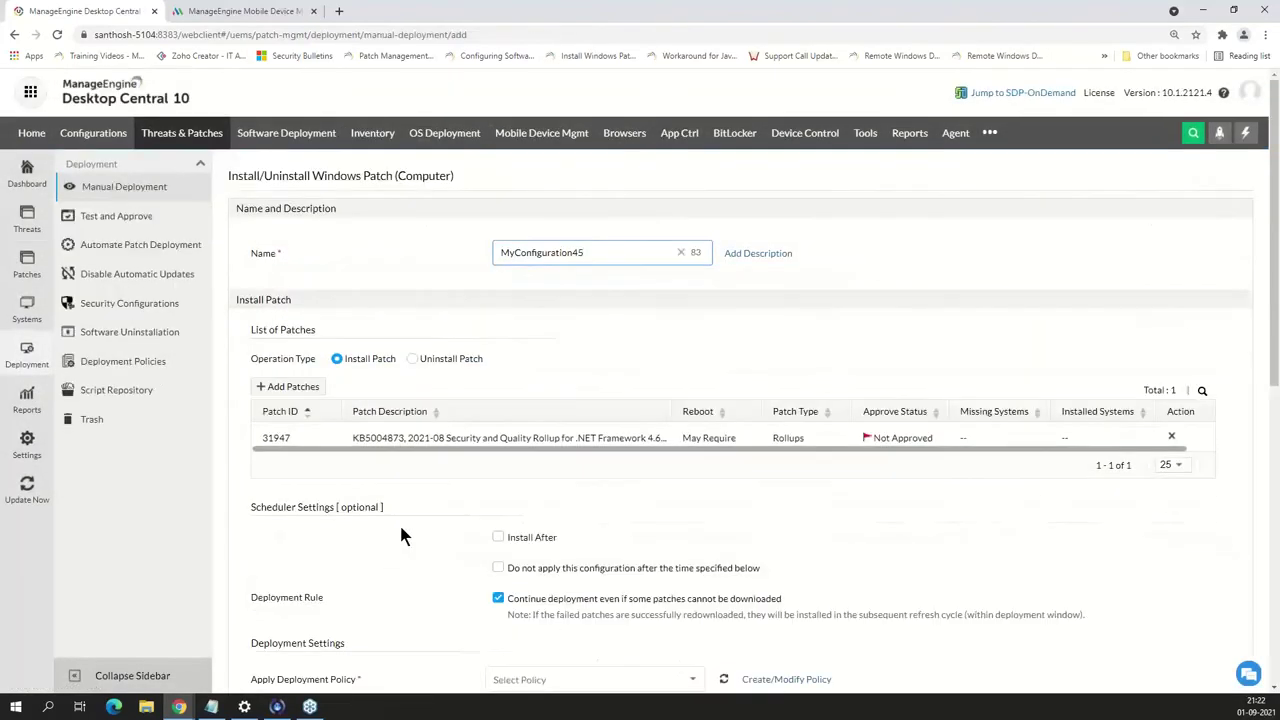
{"action": "scroll", "coordinate": [467, 509], "scroll_direction": "down", "scroll_amount": 4}
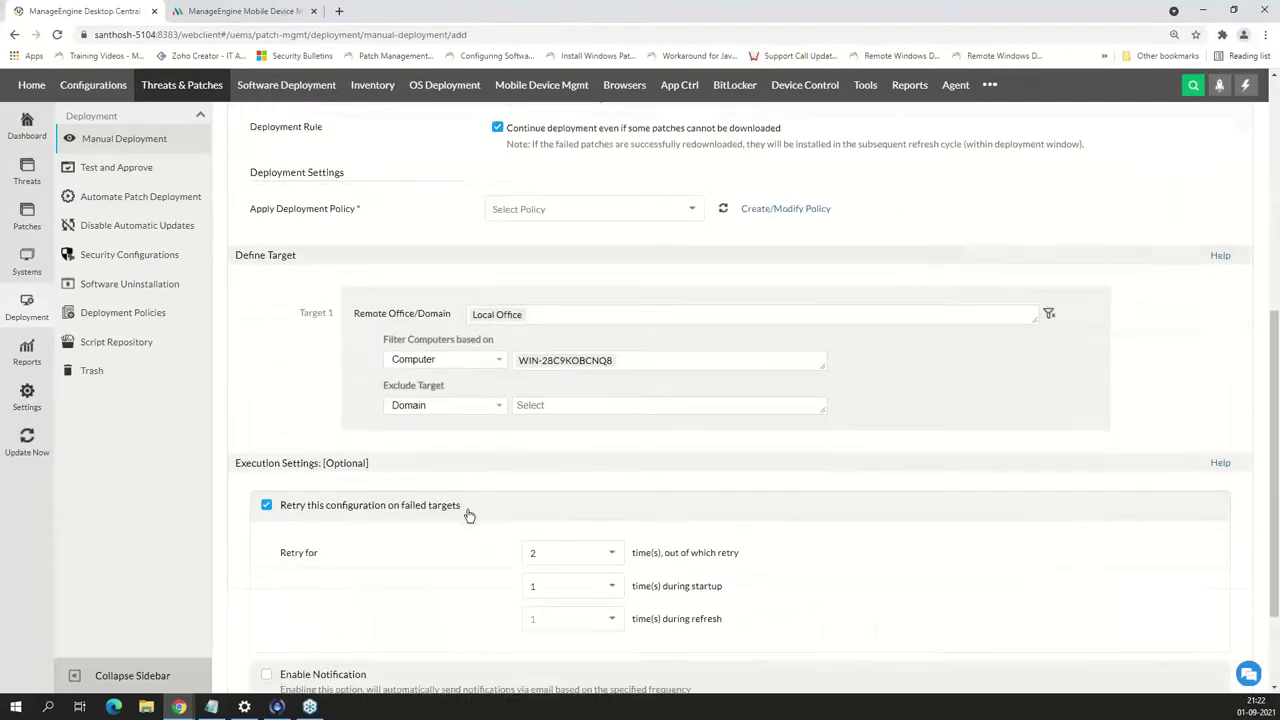
{"action": "scroll", "coordinate": [467, 509], "scroll_direction": "down", "scroll_amount": 2}
{"action": "scroll", "coordinate": [467, 509], "scroll_direction": "up", "scroll_amount": 5}
{"action": "left_click", "coordinate": [14, 36]}
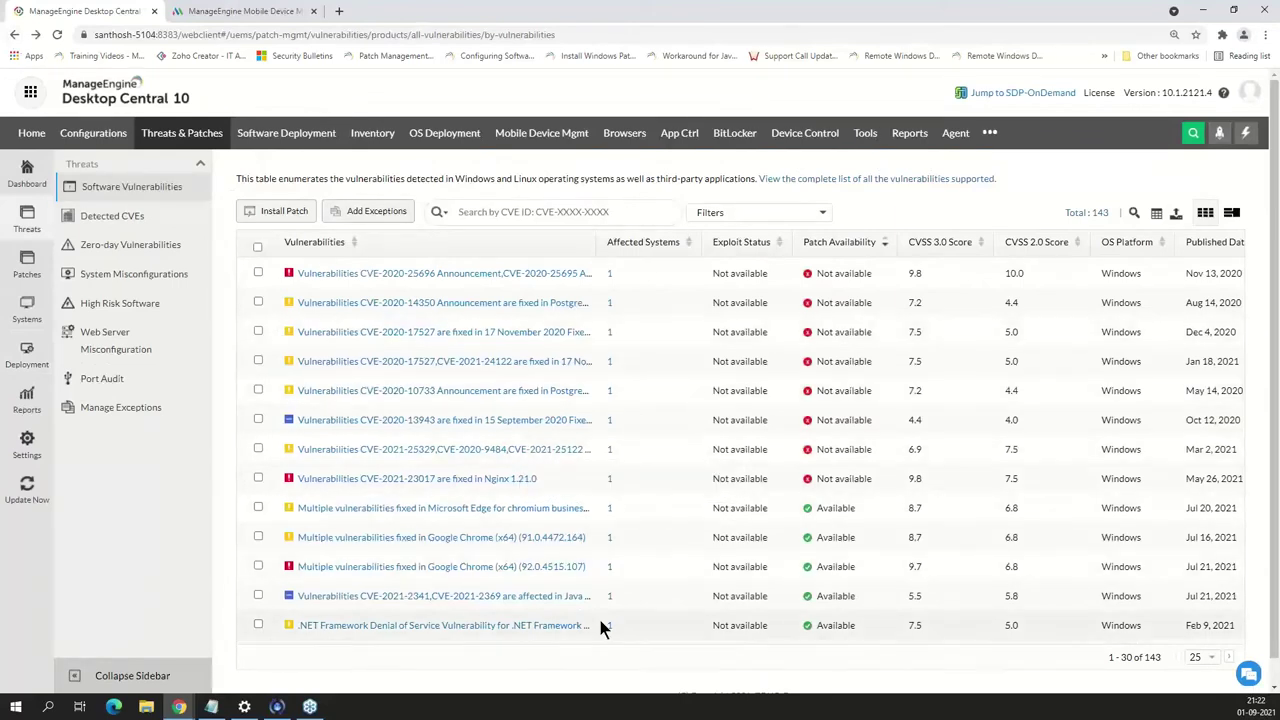
Check the systems affected by the .Net Framework and .Net Core Denial of Service vulnerability published May 14, 2019, and return to the list
{"action": "scroll", "coordinate": [610, 600], "scroll_direction": "down", "scroll_amount": 4}
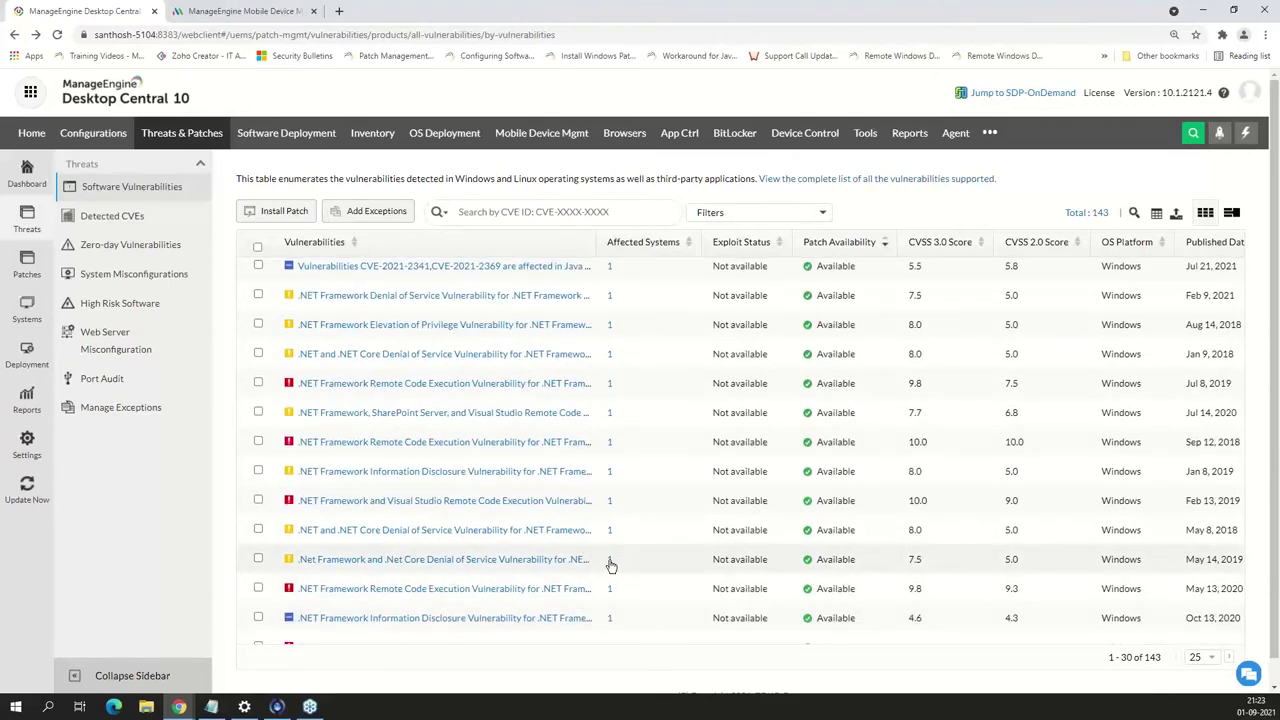
{"action": "left_click", "coordinate": [610, 560]}
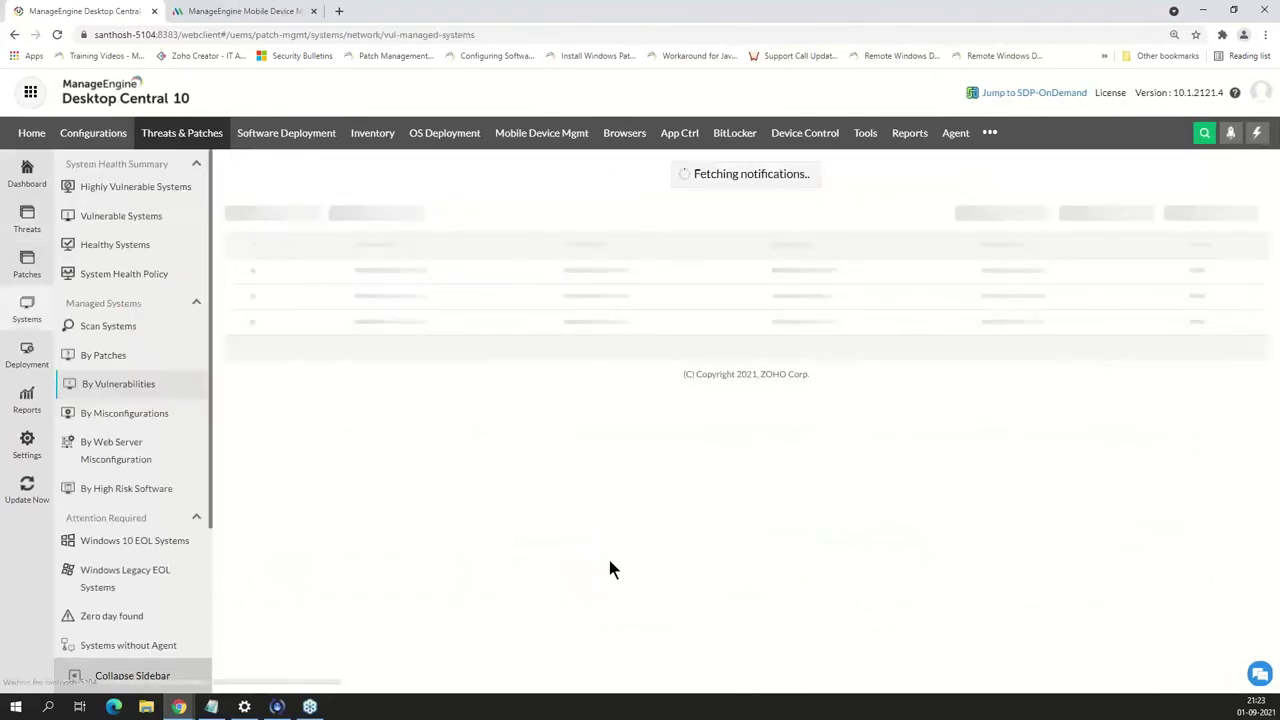
{"action": "left_click", "coordinate": [14, 34]}
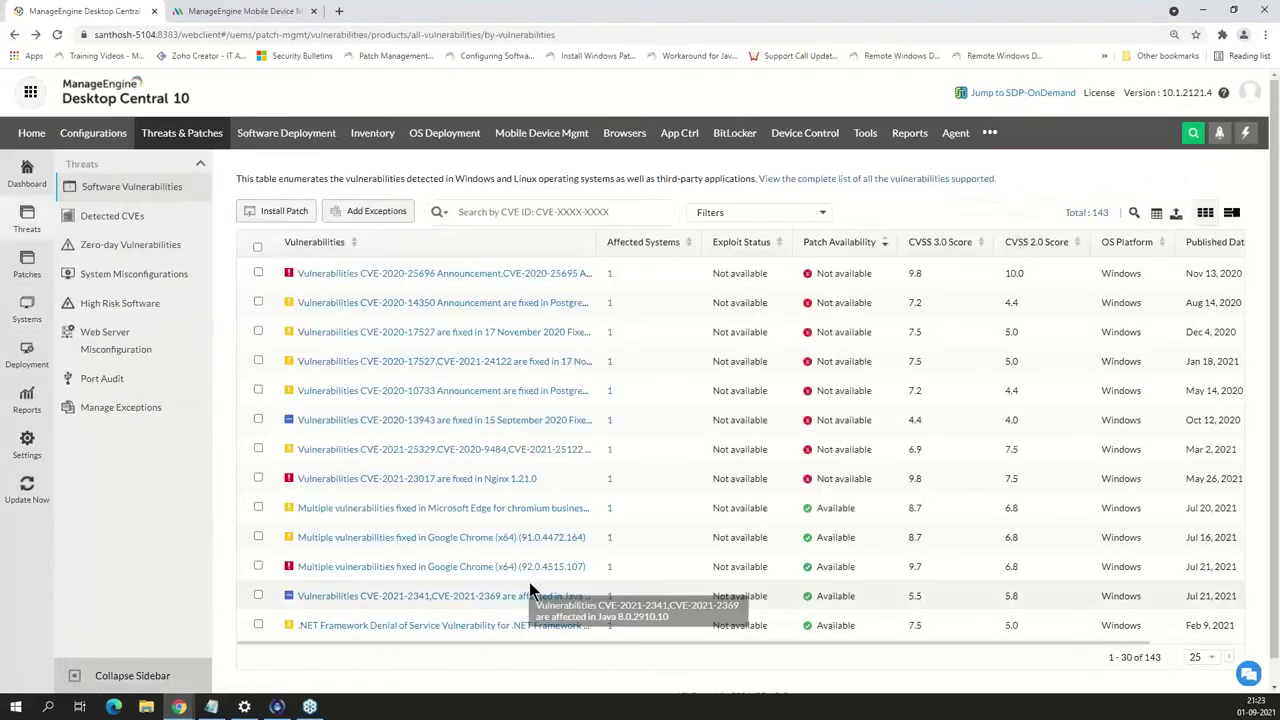
Check patch availability in the list, and inspect the CVE-2020-17527 vulnerability's details and its security-9.html vendor reference
{"action": "scroll", "coordinate": [533, 593], "scroll_direction": "down", "scroll_amount": 3}
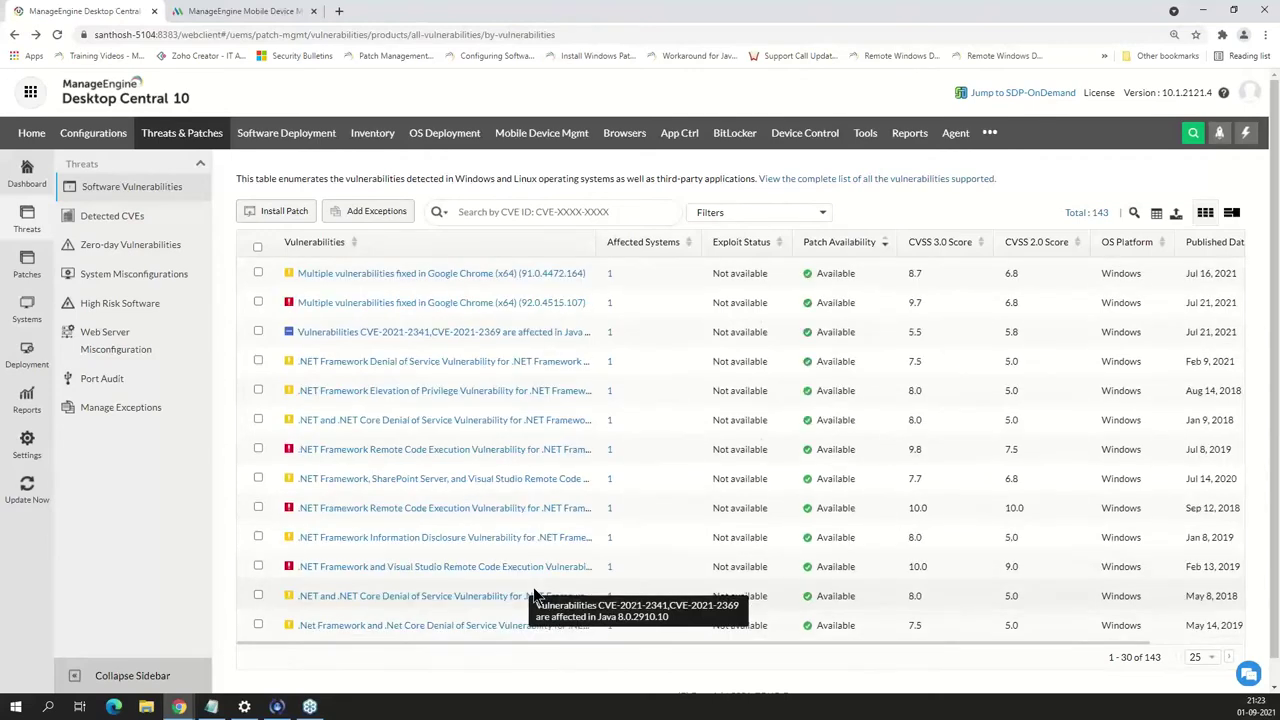
{"action": "scroll", "coordinate": [535, 593], "scroll_direction": "down", "scroll_amount": 1}
{"action": "scroll", "coordinate": [537, 593], "scroll_direction": "up", "scroll_amount": 4}
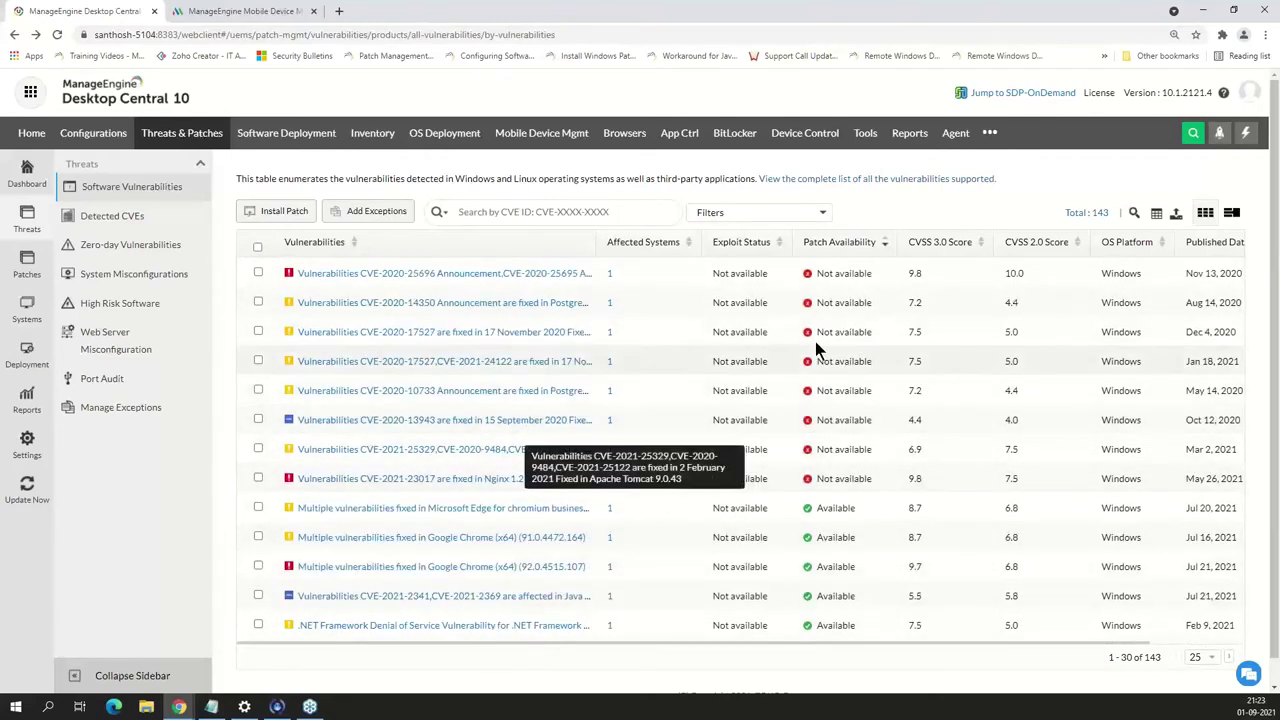
{"action": "left_click_drag", "start_coordinate": [841, 302], "coordinate": [815, 302]}
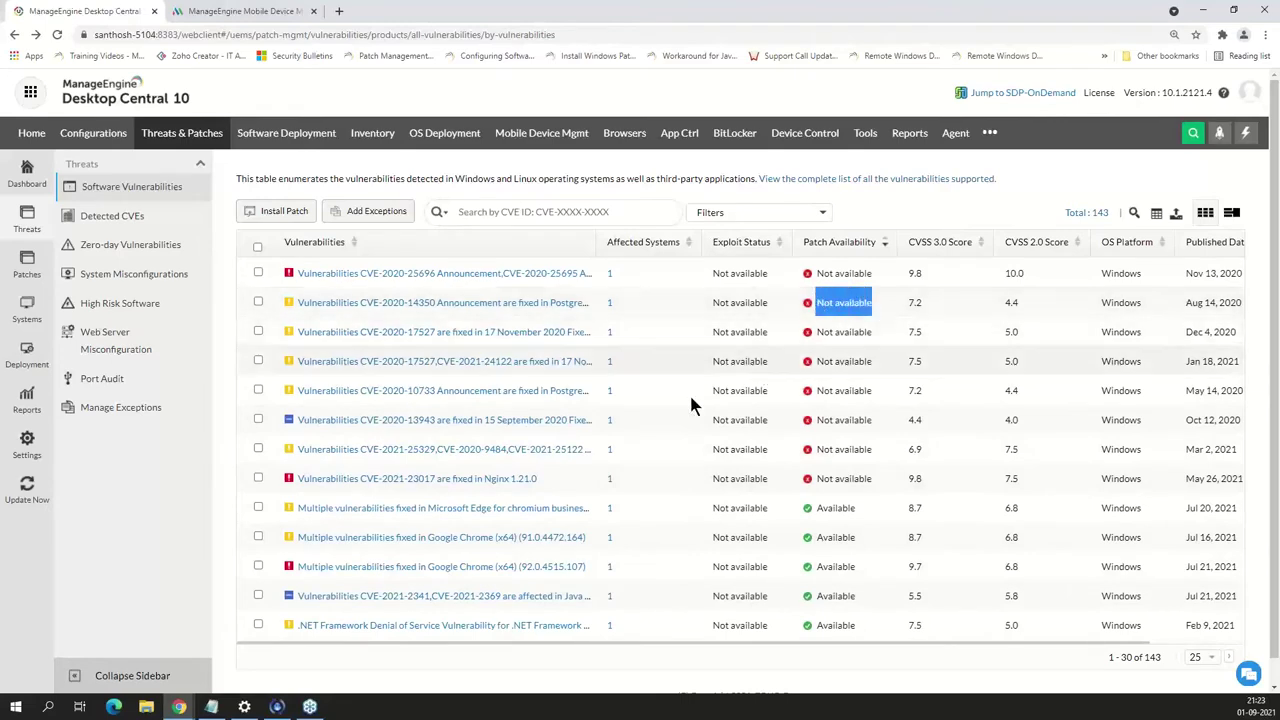
{"action": "left_click", "coordinate": [490, 335]}
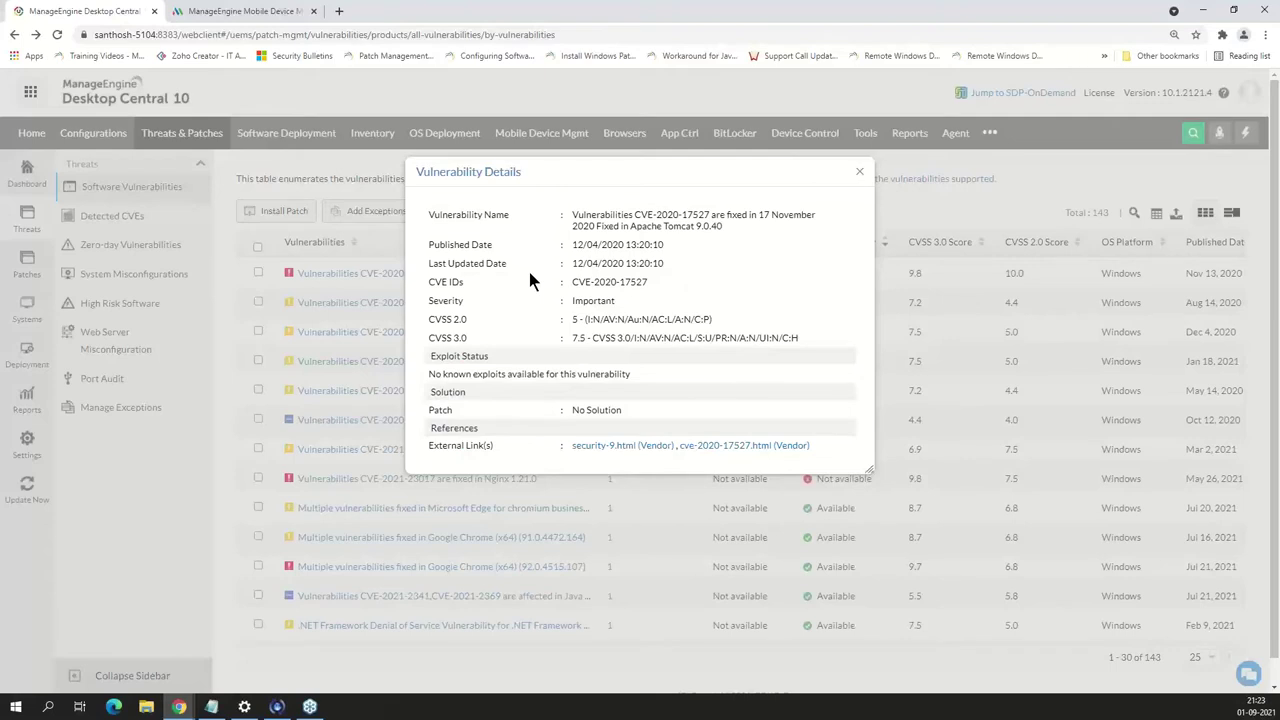
{"action": "left_click", "coordinate": [598, 447]}
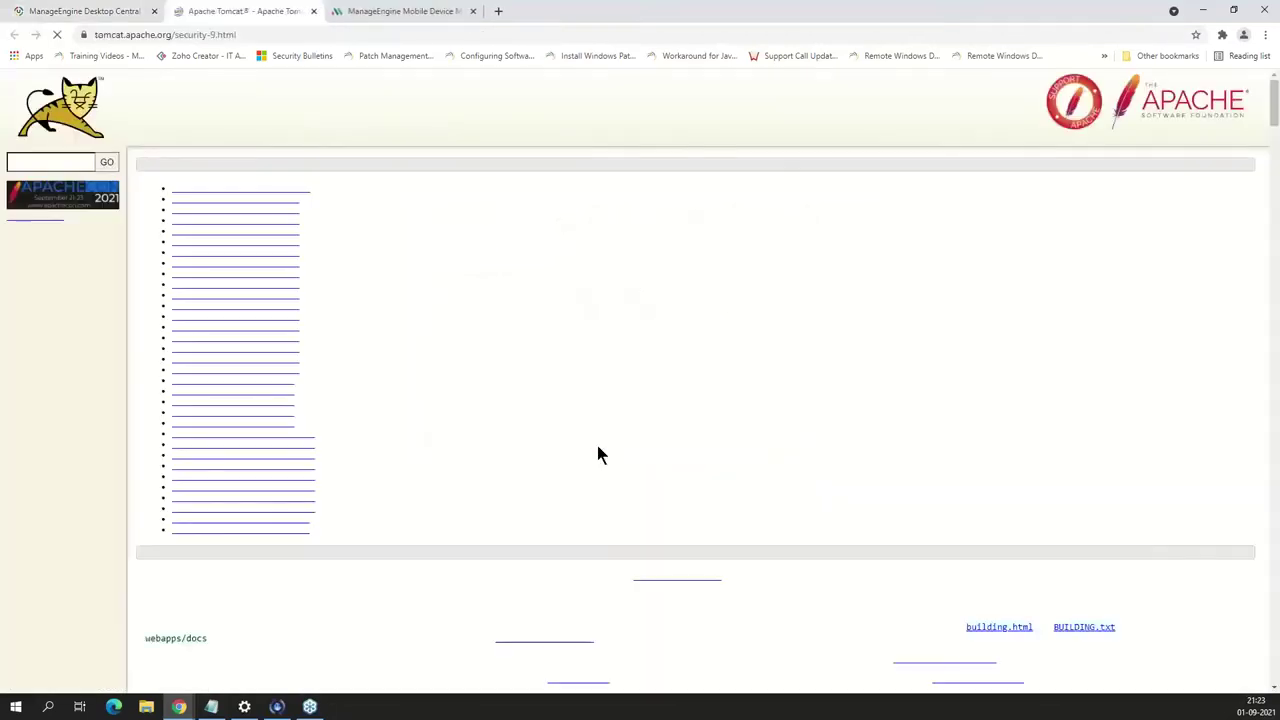
{"action": "key", "text": "ctrl+shift+Tab"}
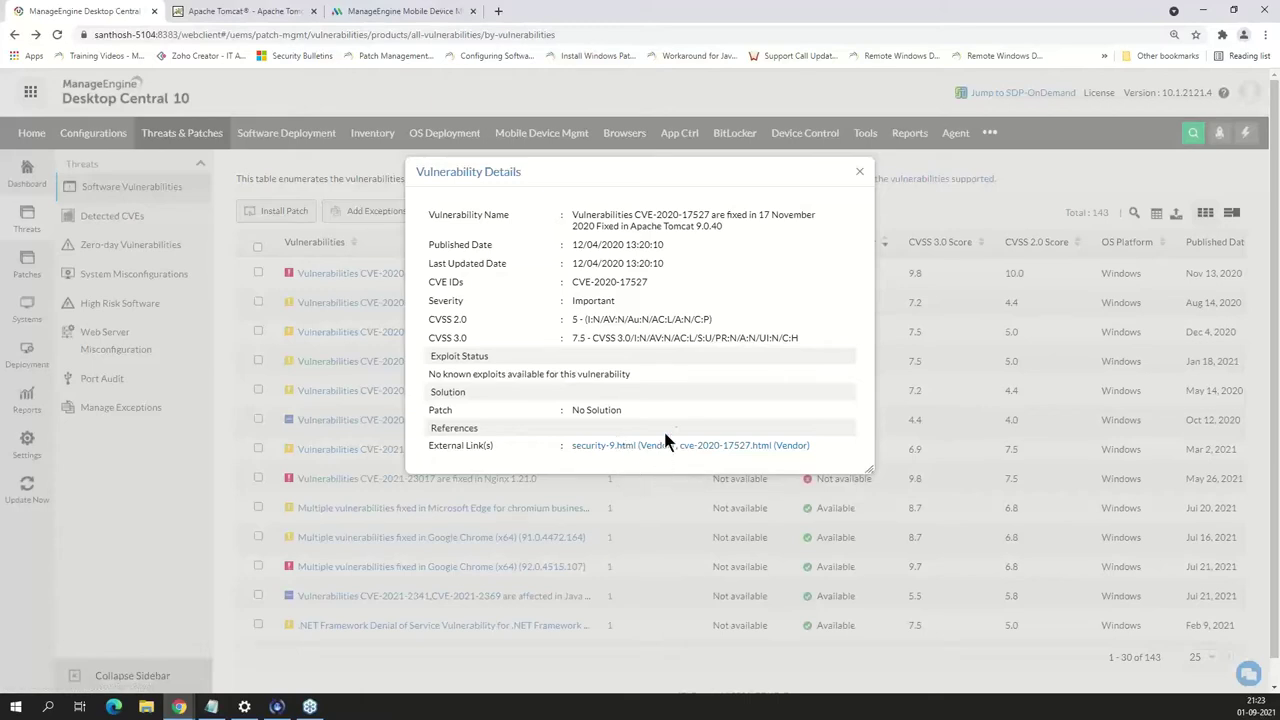
{"action": "left_click", "coordinate": [859, 174]}
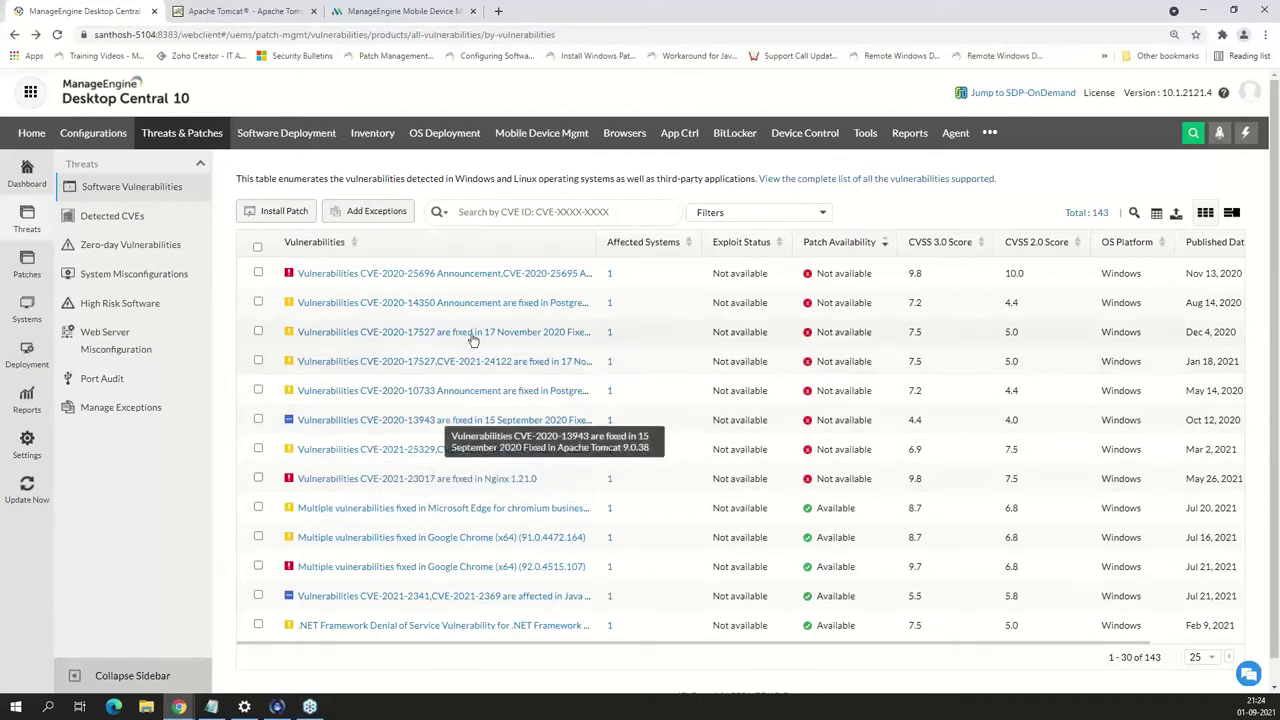
Review the list of system misconfigurations with their categories, affected systems and available remediation actions
{"action": "left_click", "coordinate": [162, 286]}
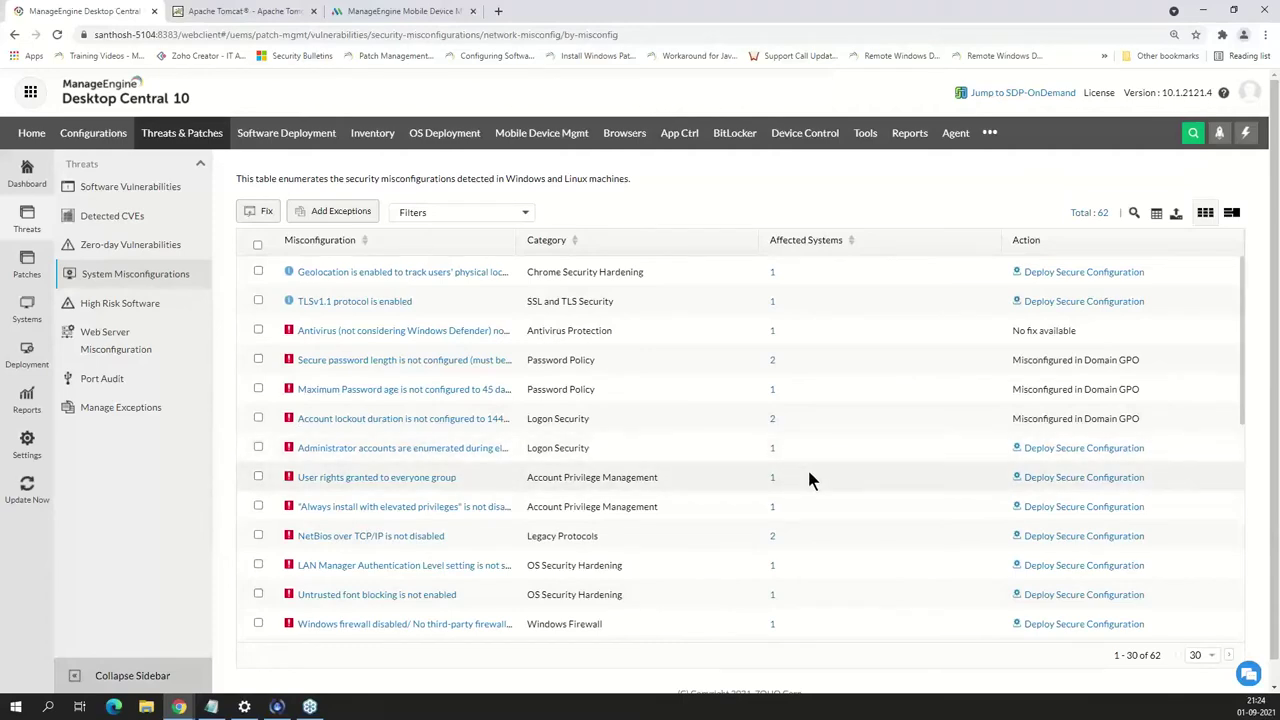
{"action": "scroll", "coordinate": [809, 490], "scroll_direction": "down", "scroll_amount": 1}
{"action": "scroll", "coordinate": [809, 500], "scroll_direction": "down", "scroll_amount": 3}
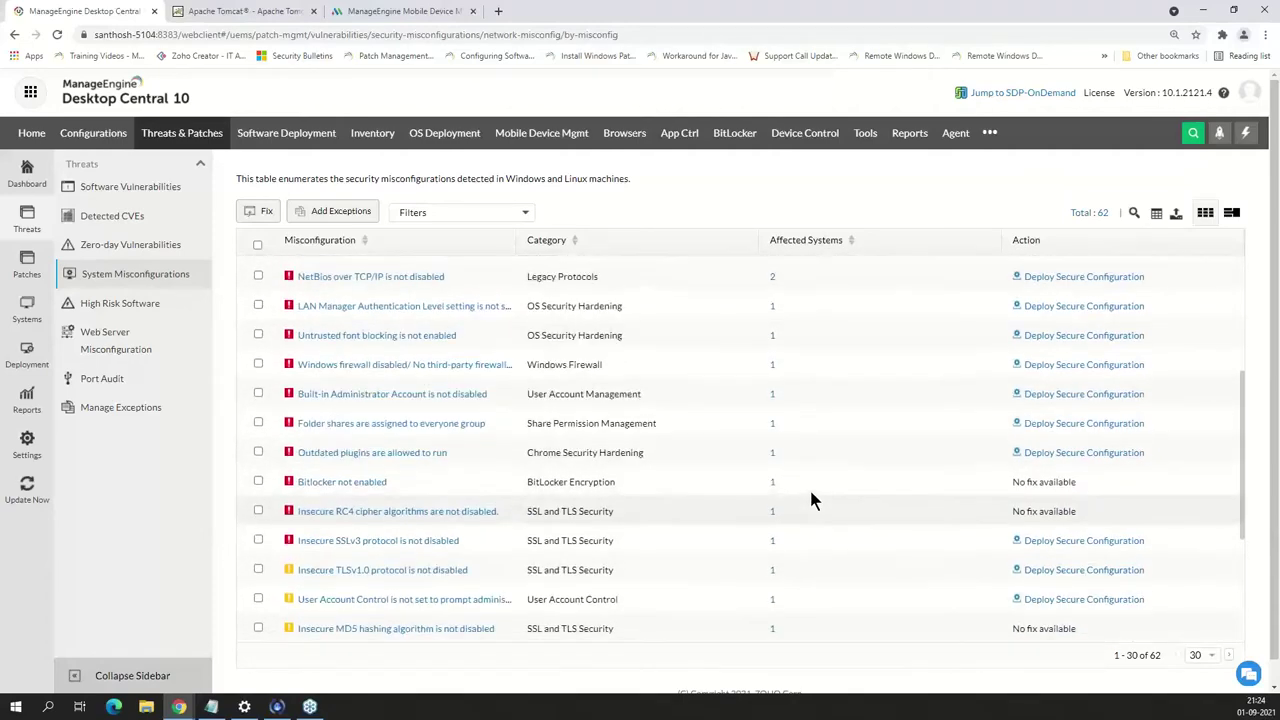
{"action": "scroll", "coordinate": [809, 500], "scroll_direction": "up", "scroll_amount": 2}
{"action": "scroll", "coordinate": [809, 495], "scroll_direction": "up", "scroll_amount": 3}
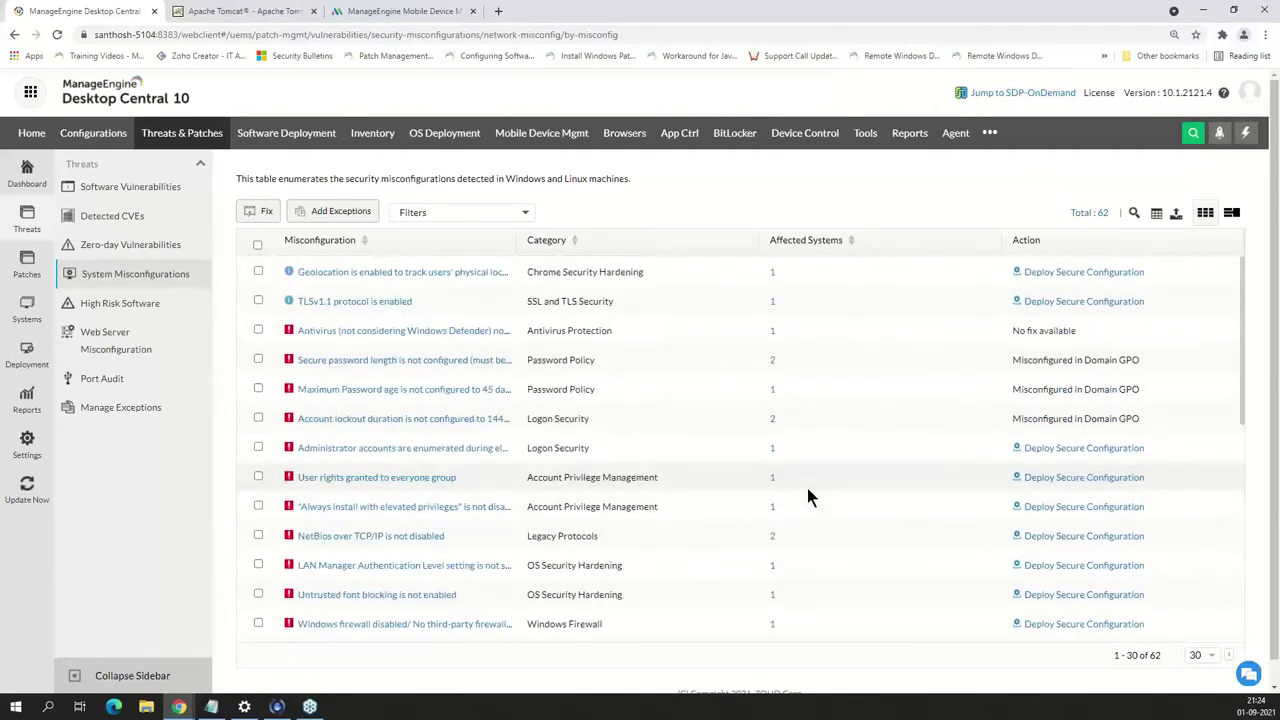
Filter the misconfigurations to those whose Category equals SSL and TLS Security or Legacy Protocols, applying the filter without saving it
{"action": "left_click", "coordinate": [431, 213]}
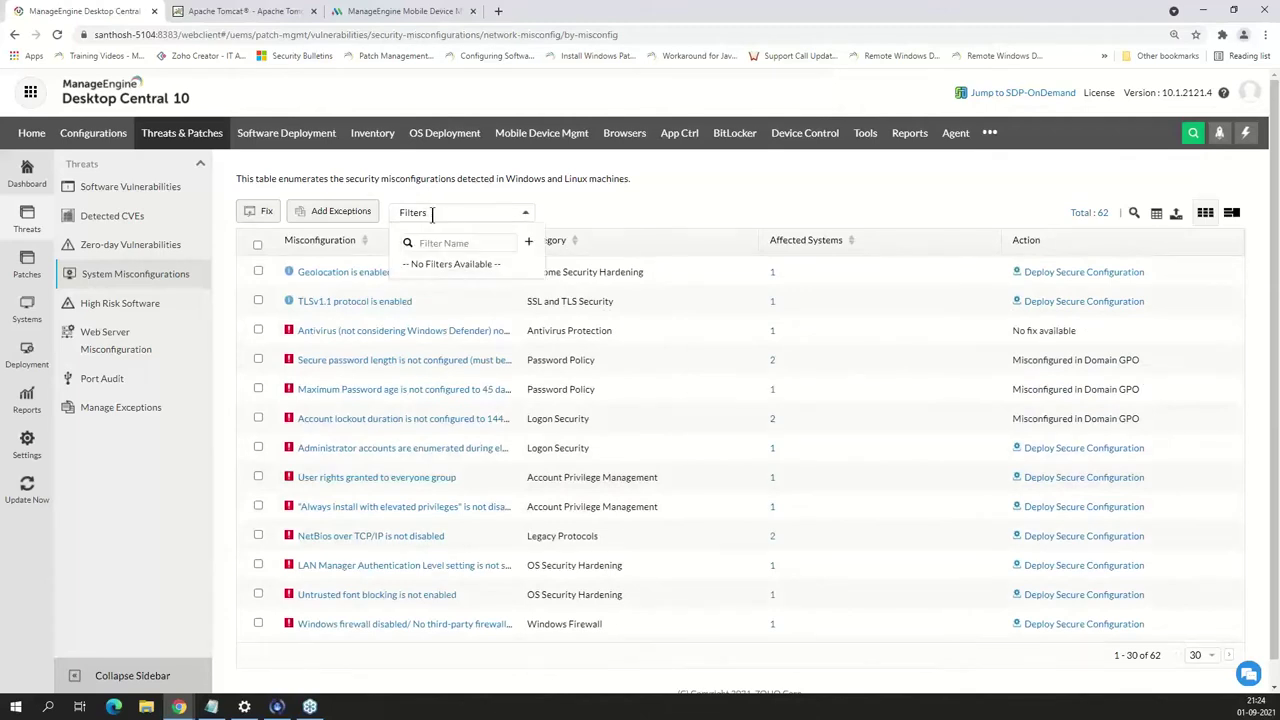
{"action": "left_click", "coordinate": [526, 246]}
{"action": "left_click", "coordinate": [517, 276]}
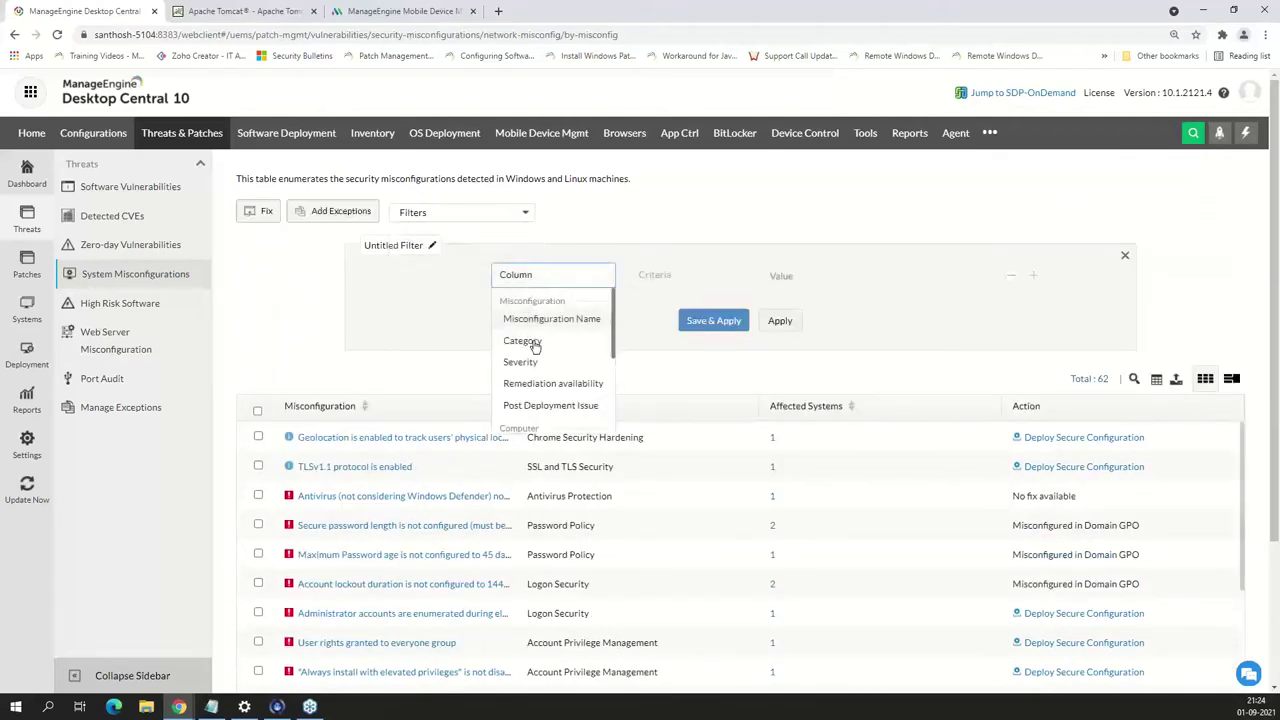
{"action": "left_click", "coordinate": [551, 340]}
{"action": "left_click", "coordinate": [679, 275]}
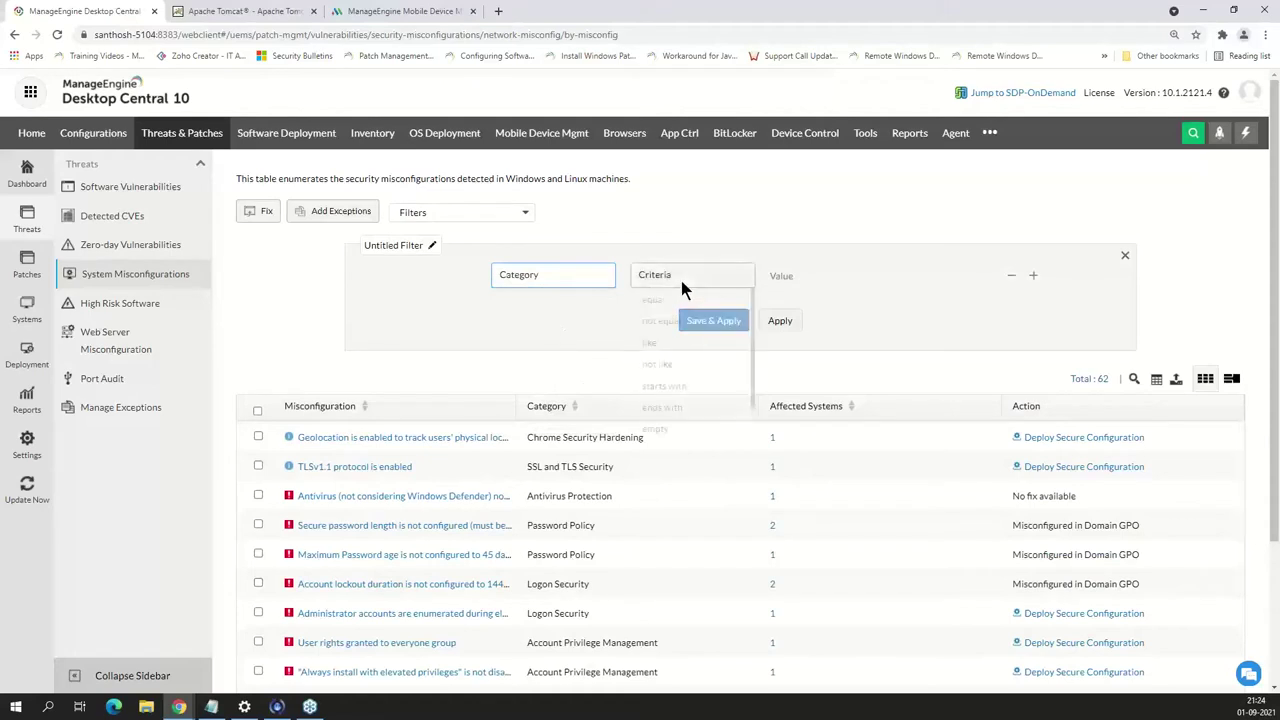
{"action": "left_click", "coordinate": [673, 300]}
{"action": "left_click", "coordinate": [779, 278]}
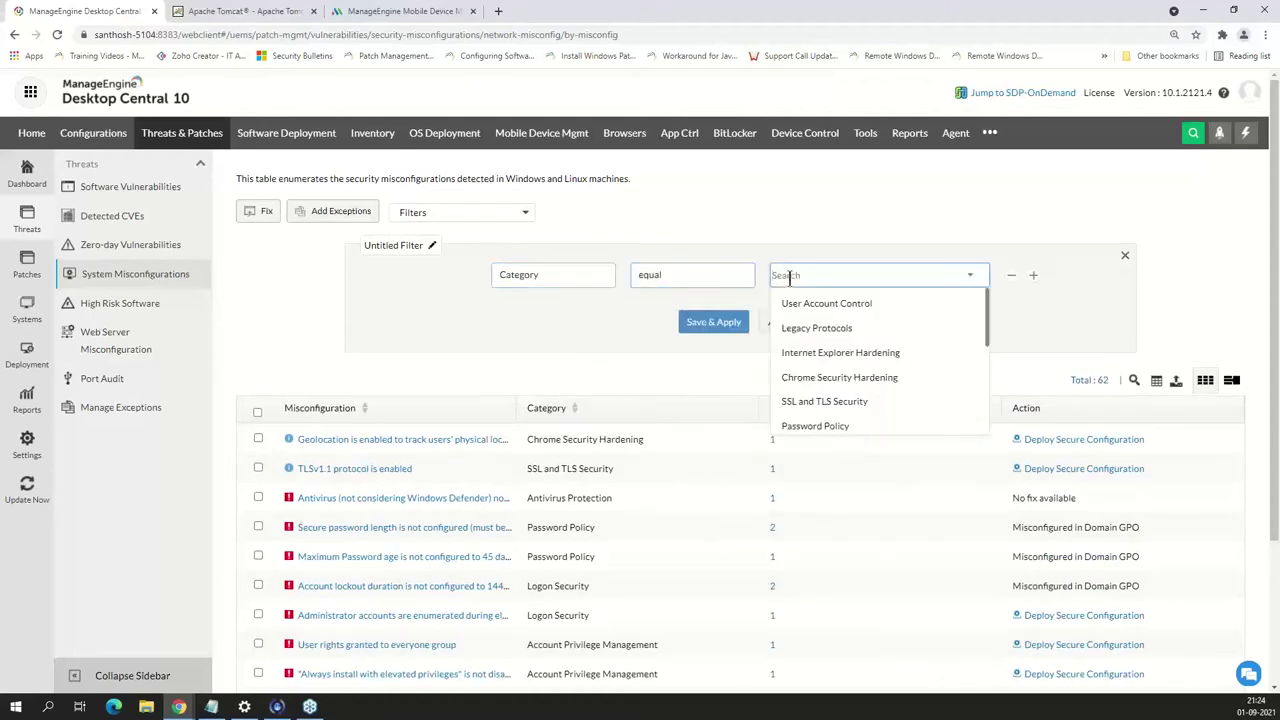
{"action": "left_click", "coordinate": [812, 403]}
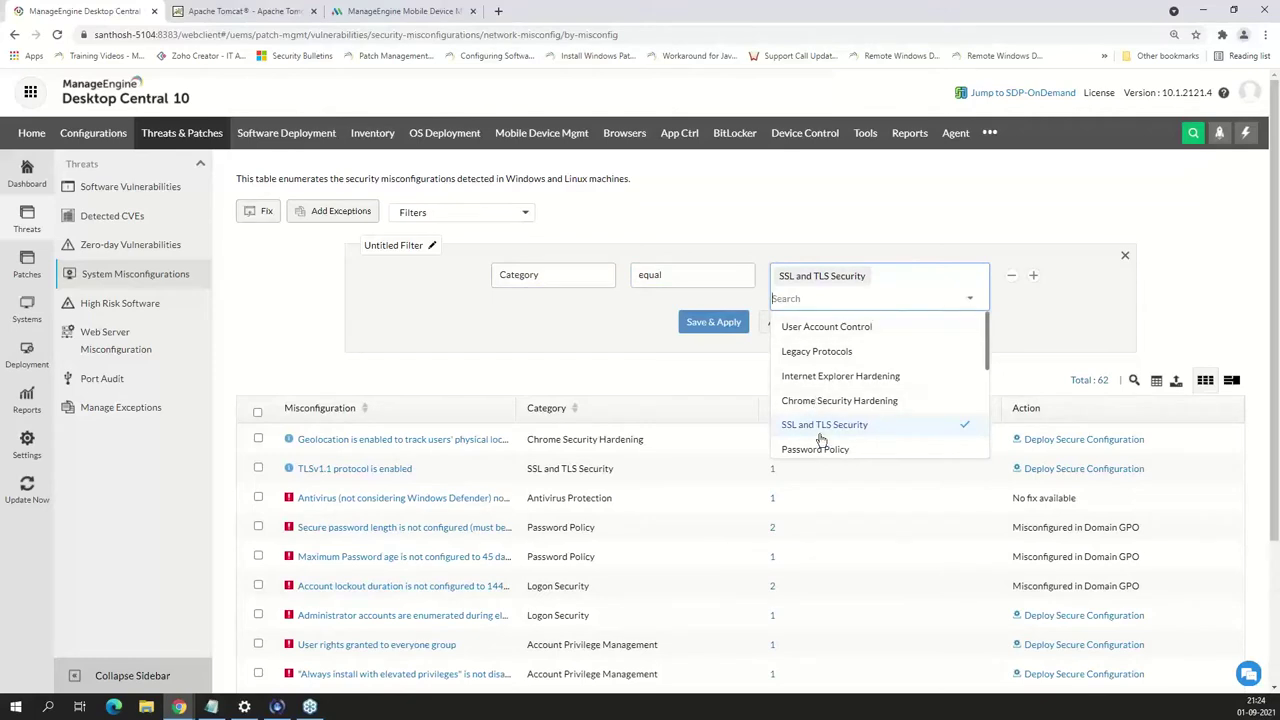
{"action": "left_click", "coordinate": [826, 355]}
{"action": "left_click", "coordinate": [713, 369]}
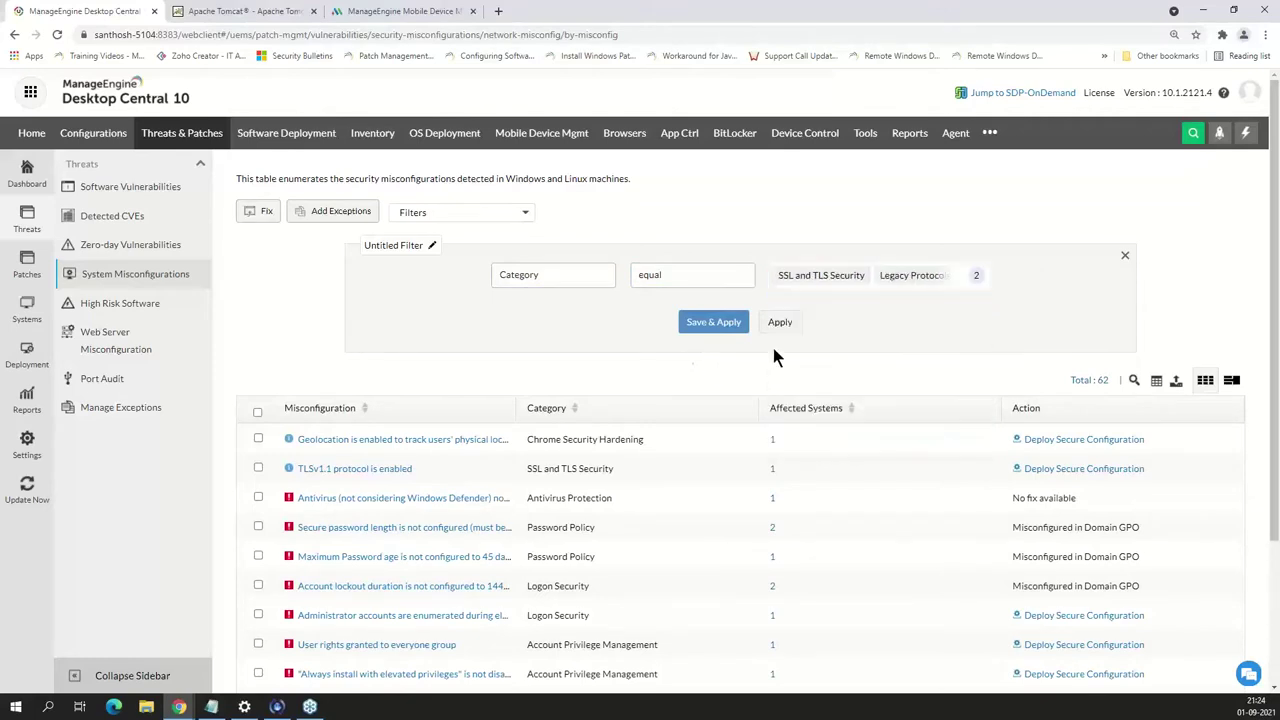
{"action": "left_click", "coordinate": [780, 323]}
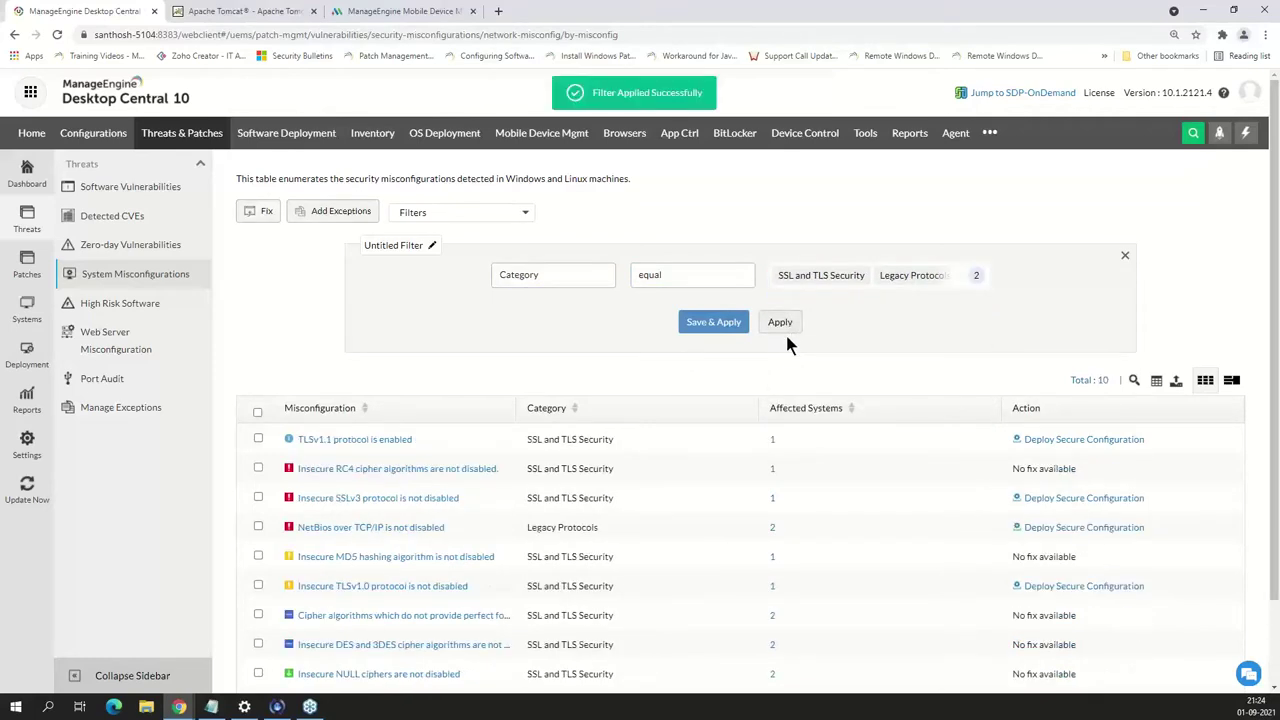
{"action": "scroll", "coordinate": [480, 410], "scroll_direction": "down", "scroll_amount": 2}
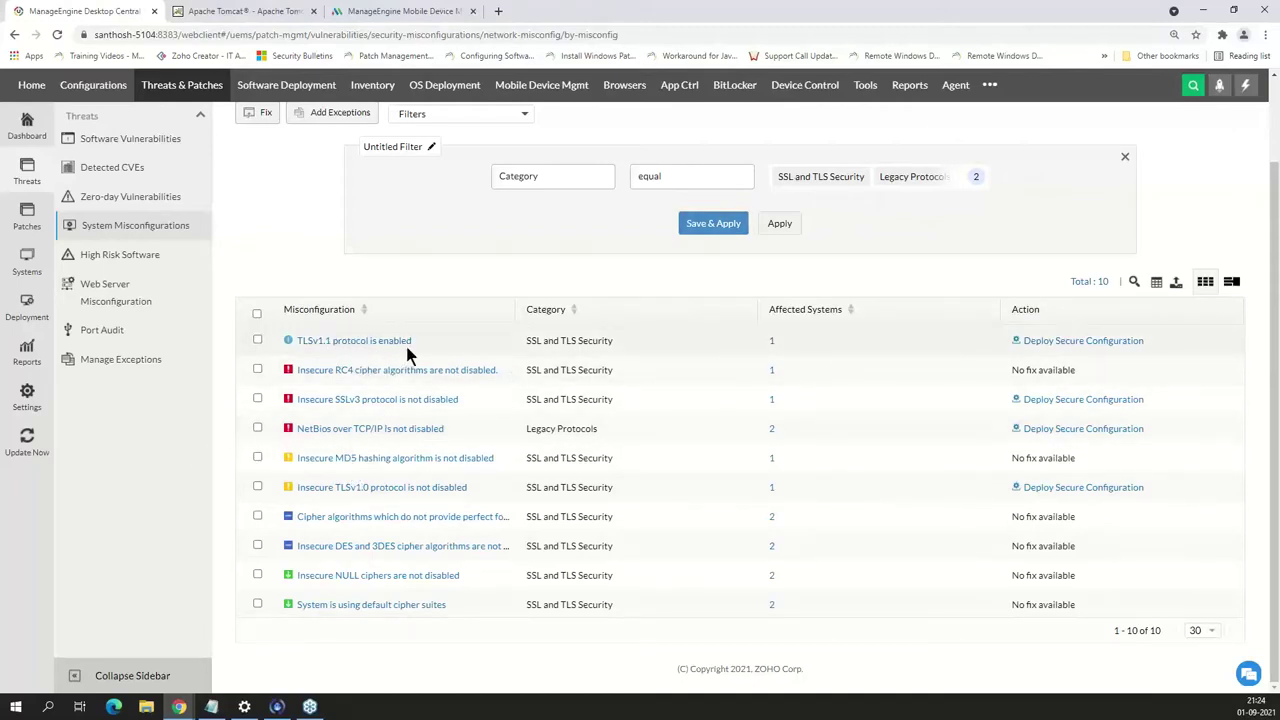
Start deploying the secure configuration for the enabled TLSv1.1 protocol, read its possible post-deployment issues, and cancel the deployment
{"action": "left_click", "coordinate": [1042, 343]}
{"action": "right_click", "coordinate": [1042, 343]}
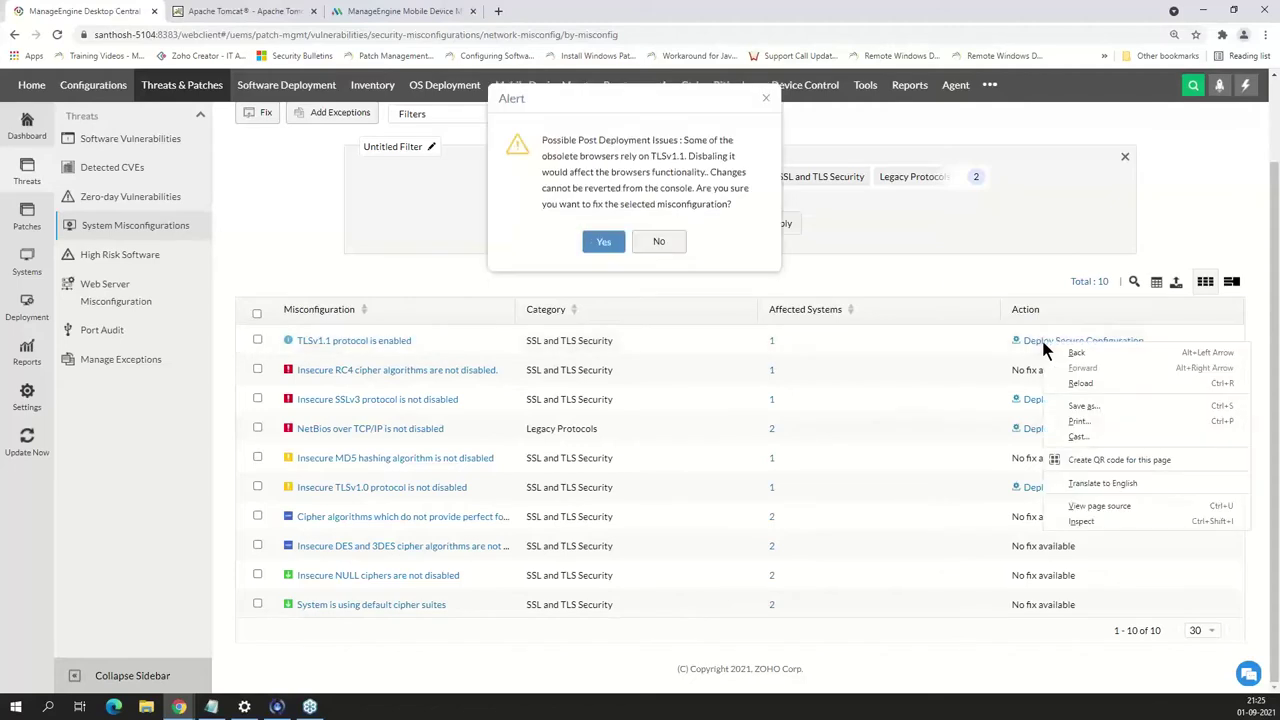
{"action": "left_click", "coordinate": [673, 165]}
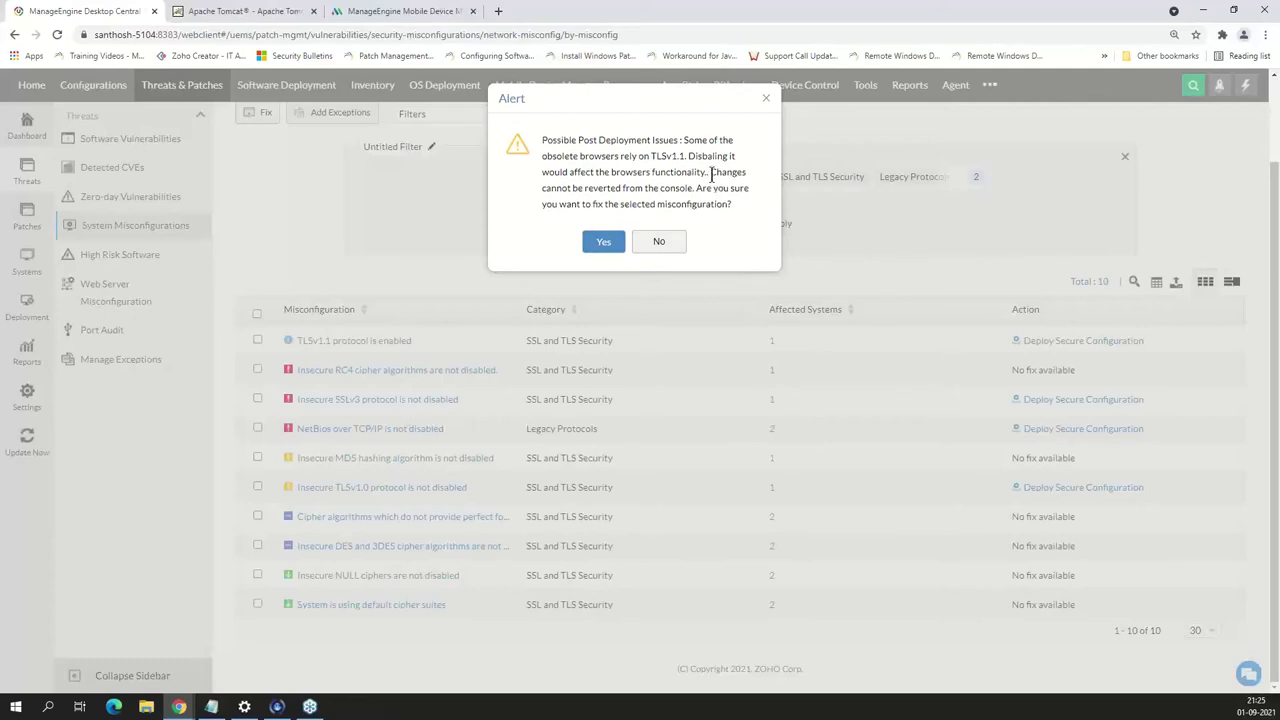
{"action": "left_click_drag", "start_coordinate": [711, 172], "coordinate": [716, 232]}
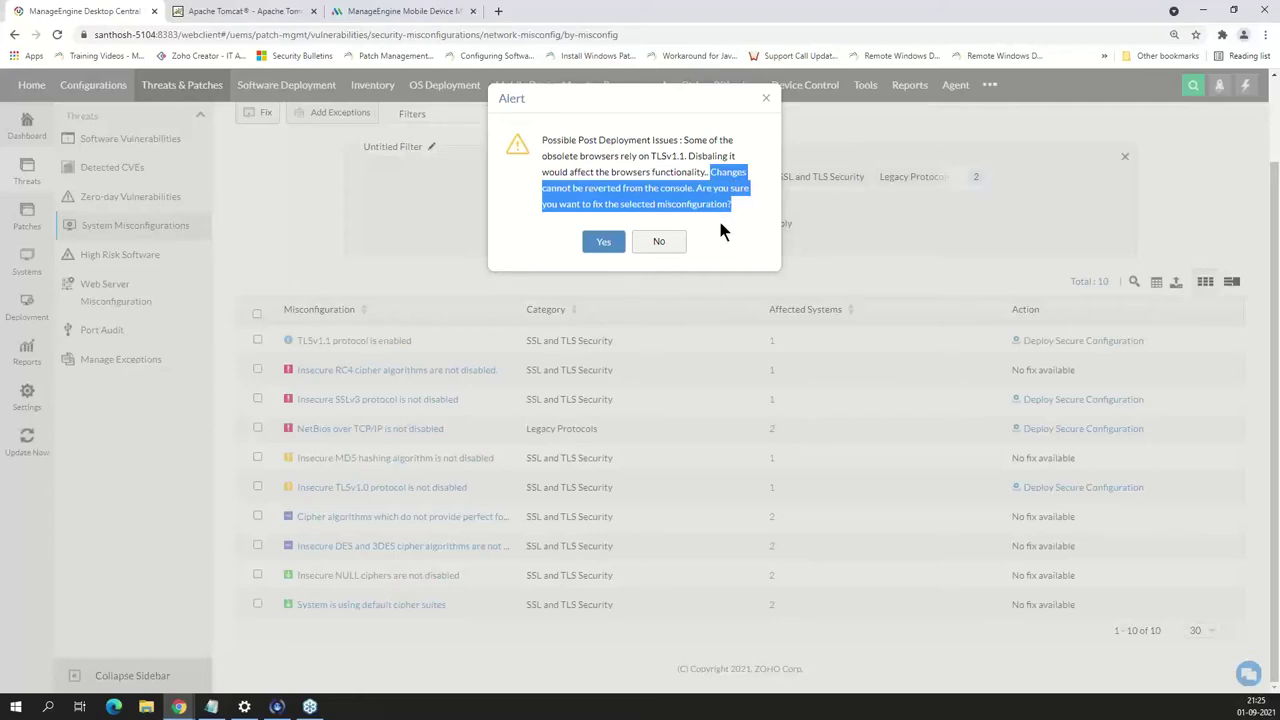
{"action": "left_click", "coordinate": [690, 157]}
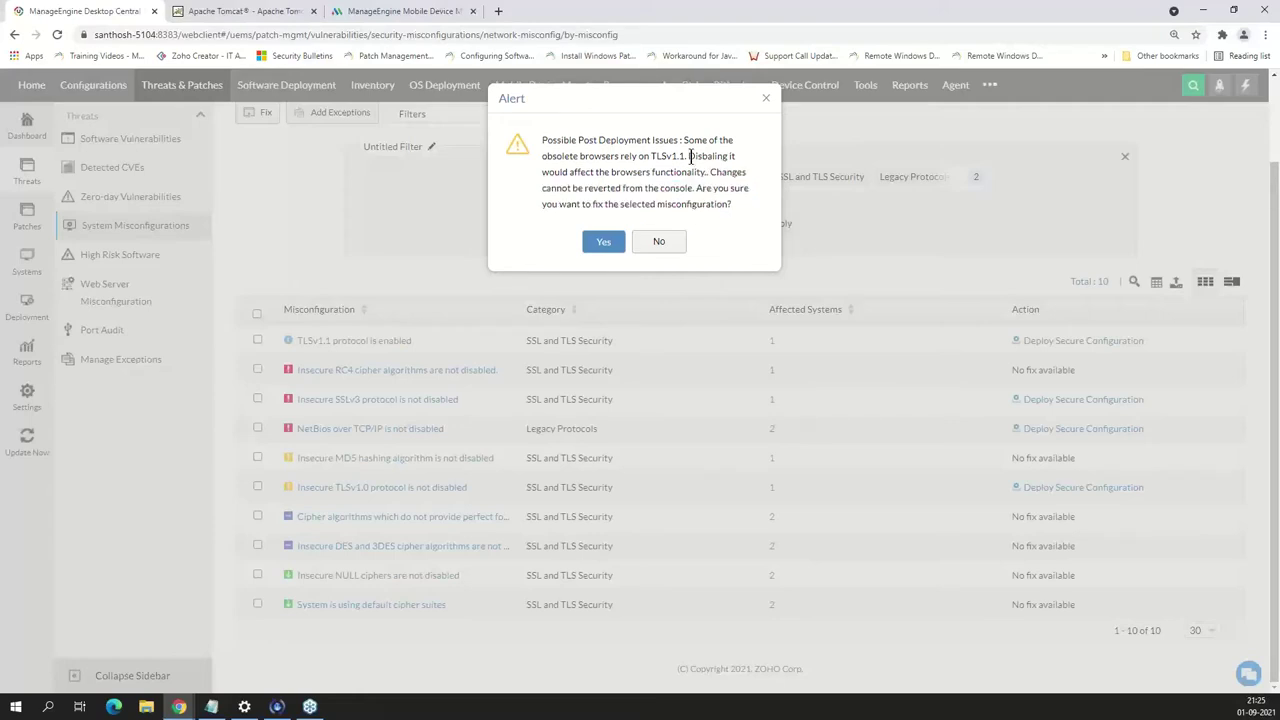
{"action": "left_click_drag", "start_coordinate": [690, 157], "coordinate": [706, 172]}
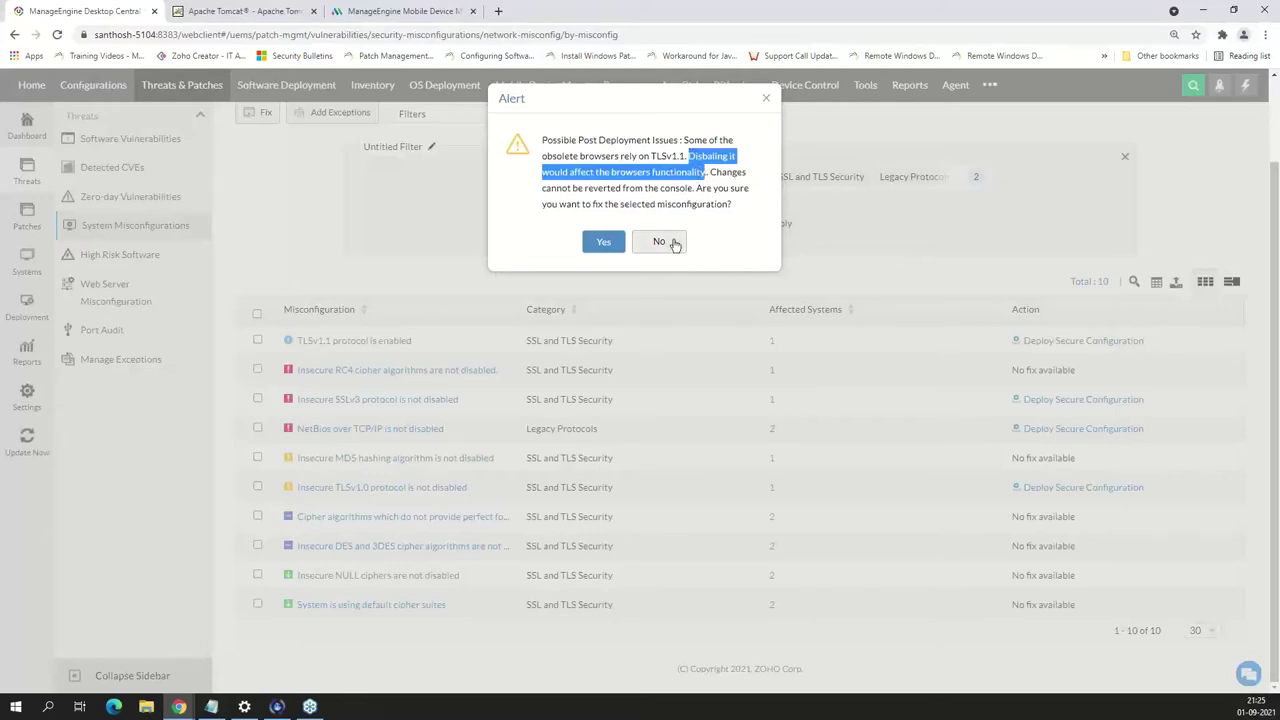
{"action": "left_click", "coordinate": [764, 98]}
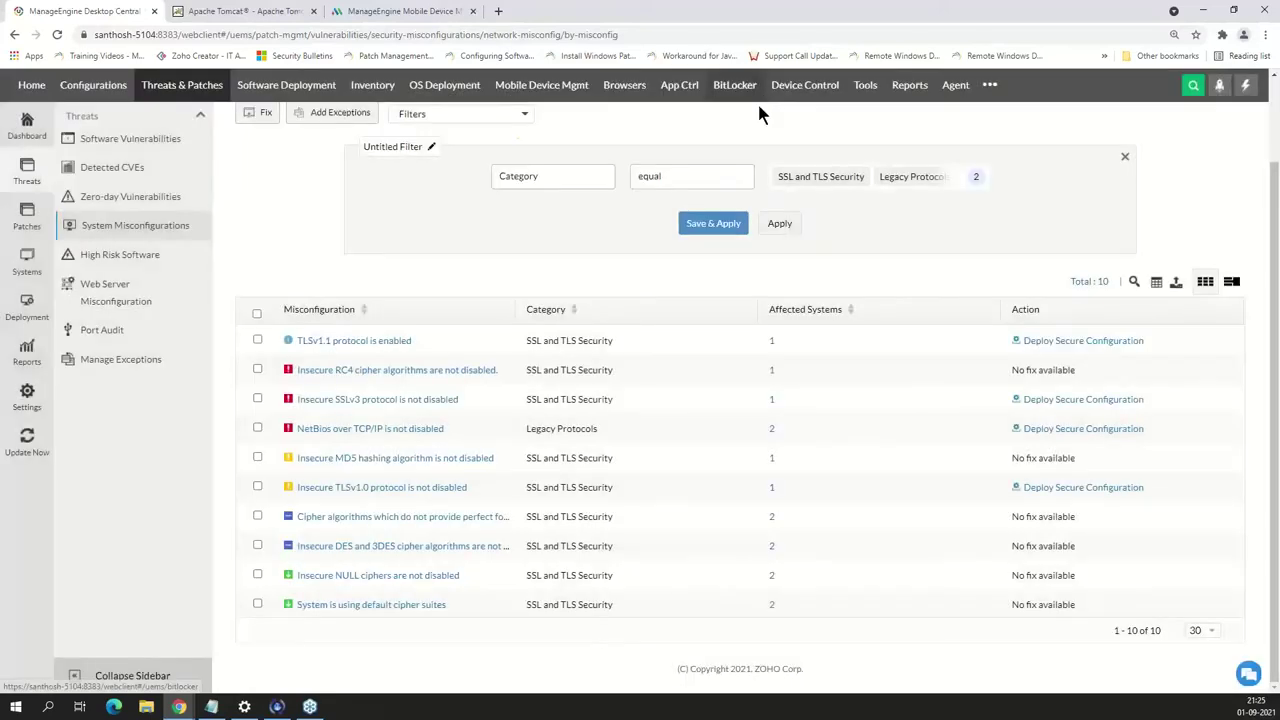
Inspect the misconfiguration details and resolutions for the enabled TLSv1.1 protocol and the insecure RC4 cipher algorithms
{"action": "left_click", "coordinate": [393, 342]}
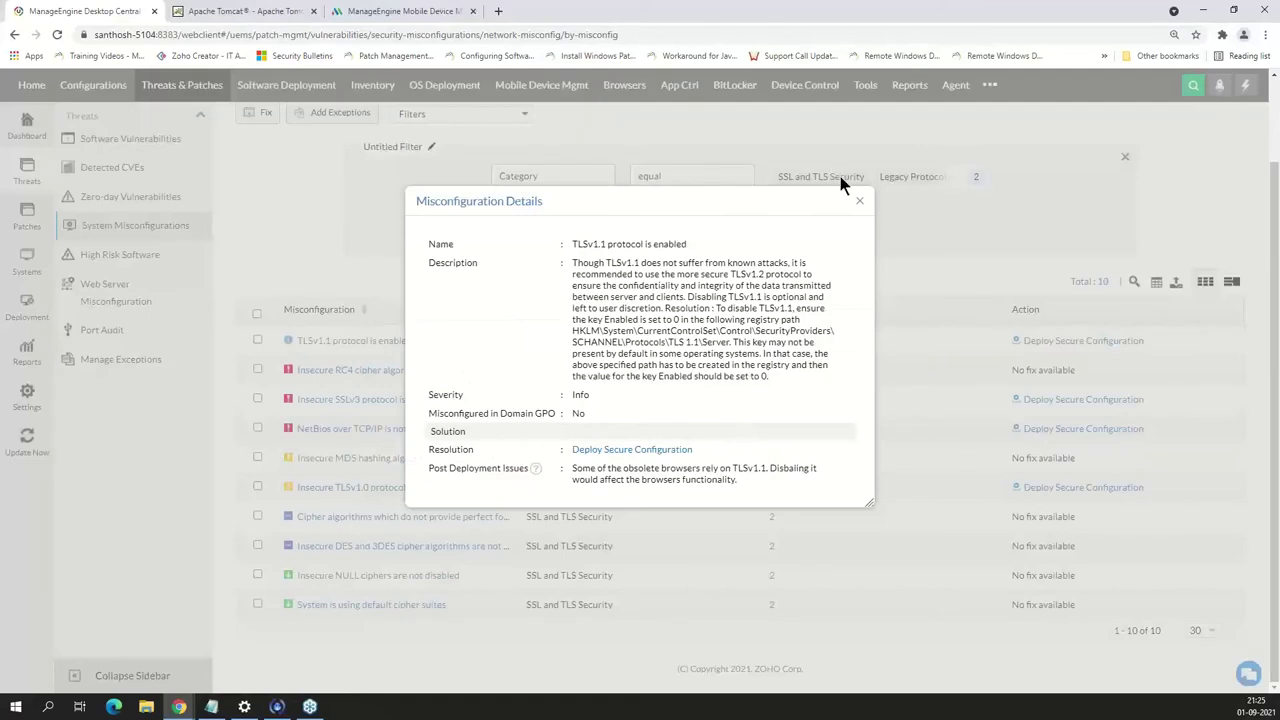
{"action": "left_click", "coordinate": [860, 204]}
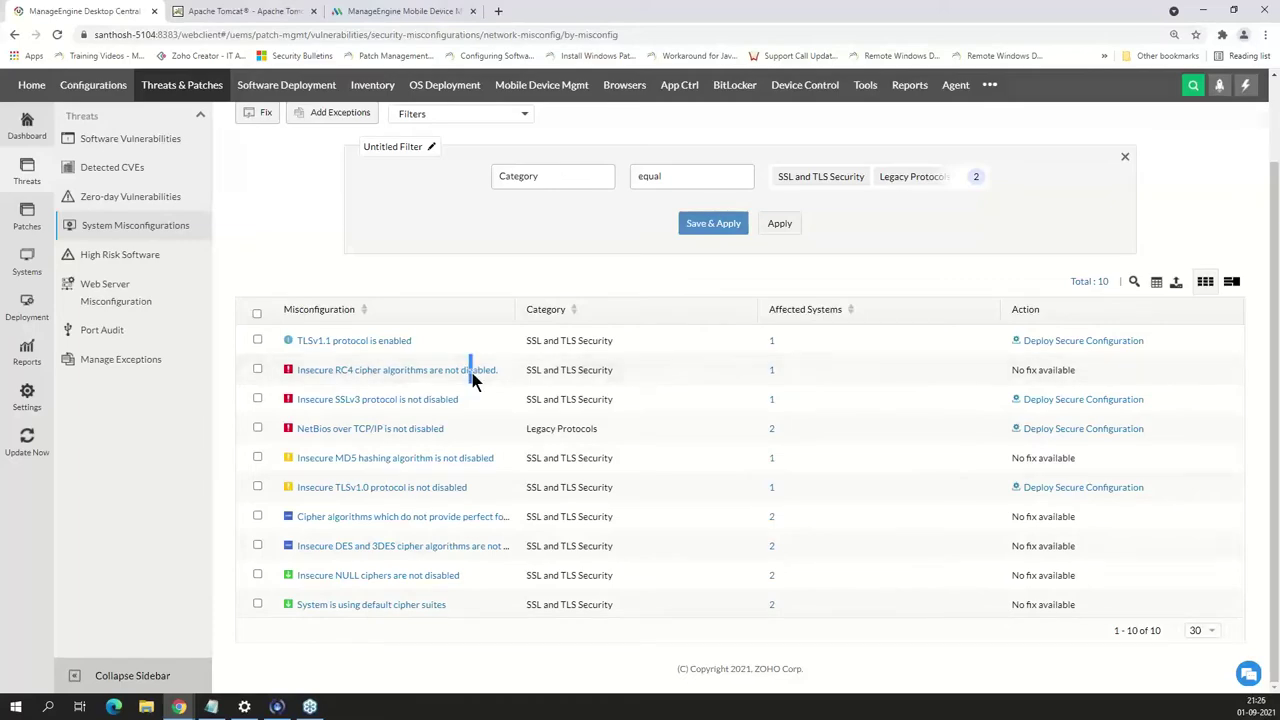
{"action": "left_click", "coordinate": [471, 371]}
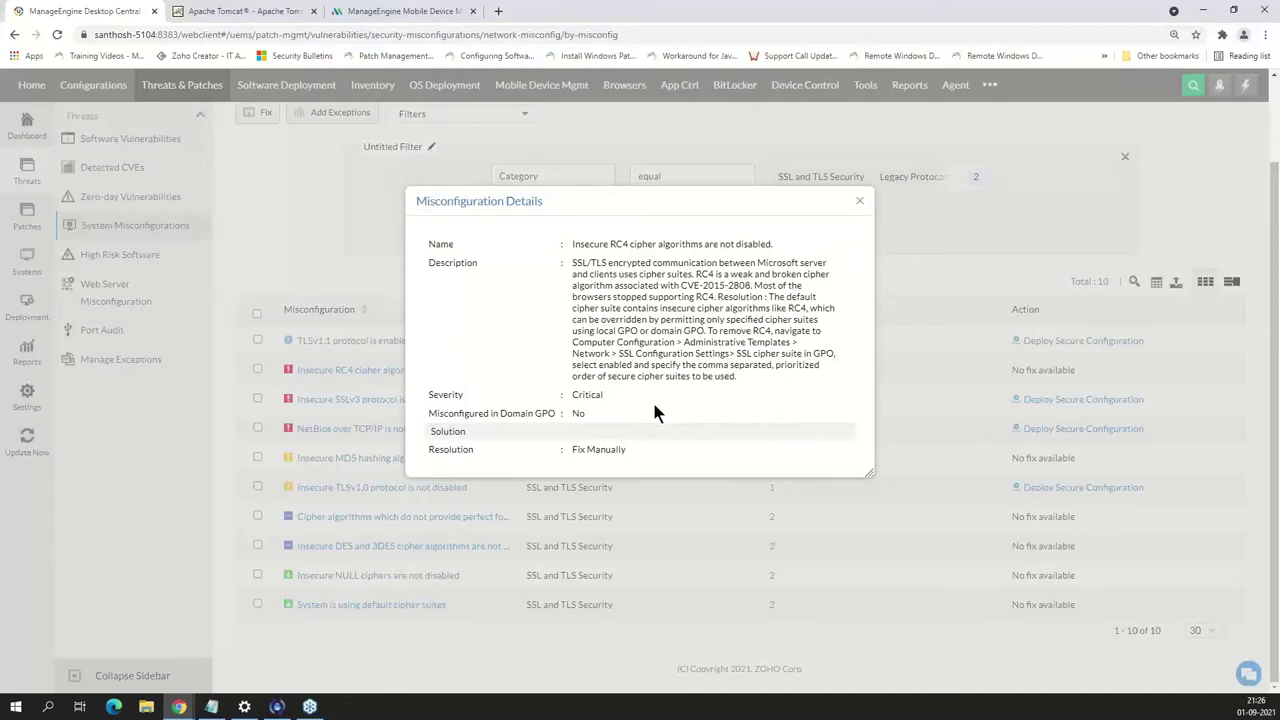
{"action": "left_click_drag", "start_coordinate": [703, 263], "coordinate": [768, 408]}
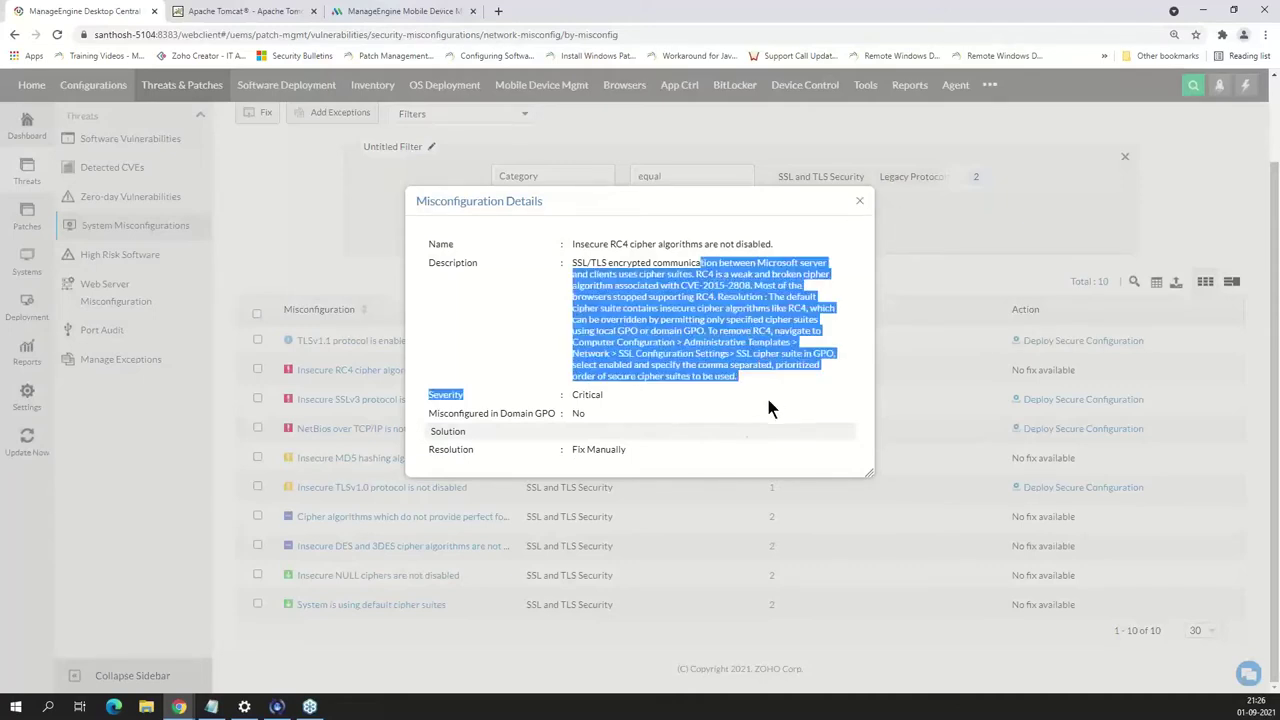
{"action": "left_click", "coordinate": [858, 201]}
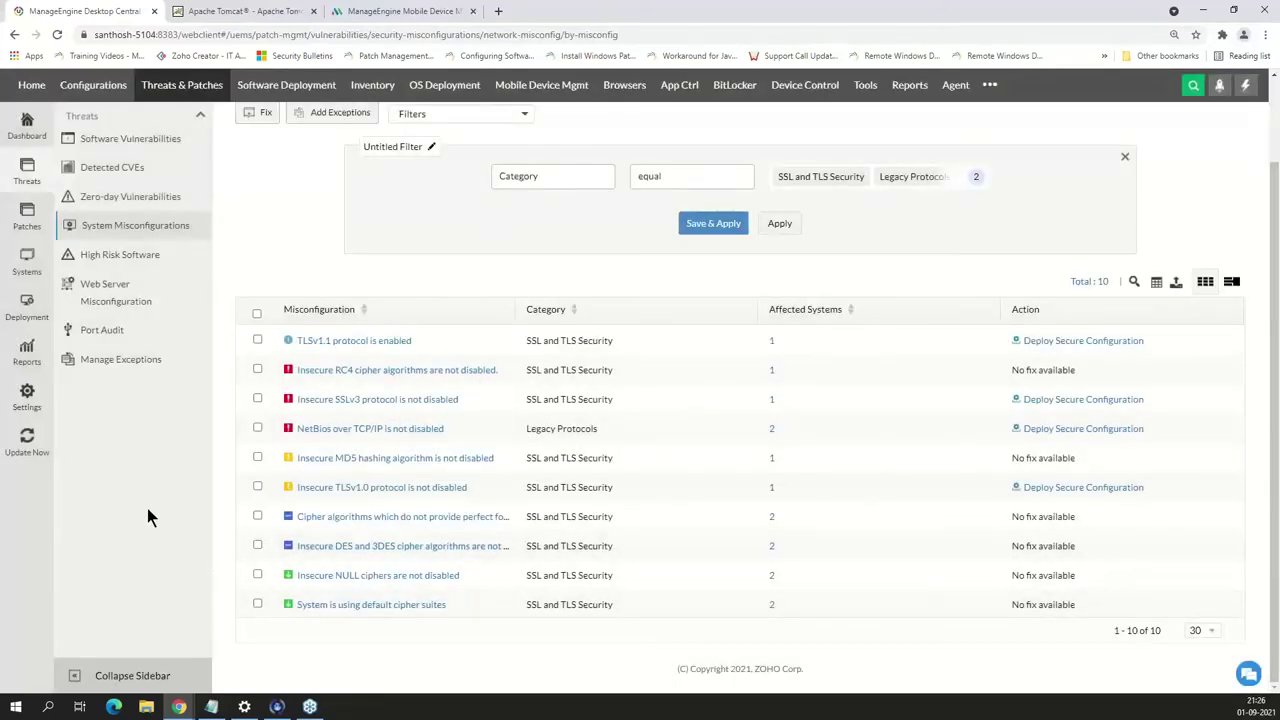
Review the zero-day vulnerabilities and check the fix prompt for the first CVE-2020-17087 threat without deploying it
{"action": "scroll", "coordinate": [112, 510], "scroll_direction": "up", "scroll_amount": 2}
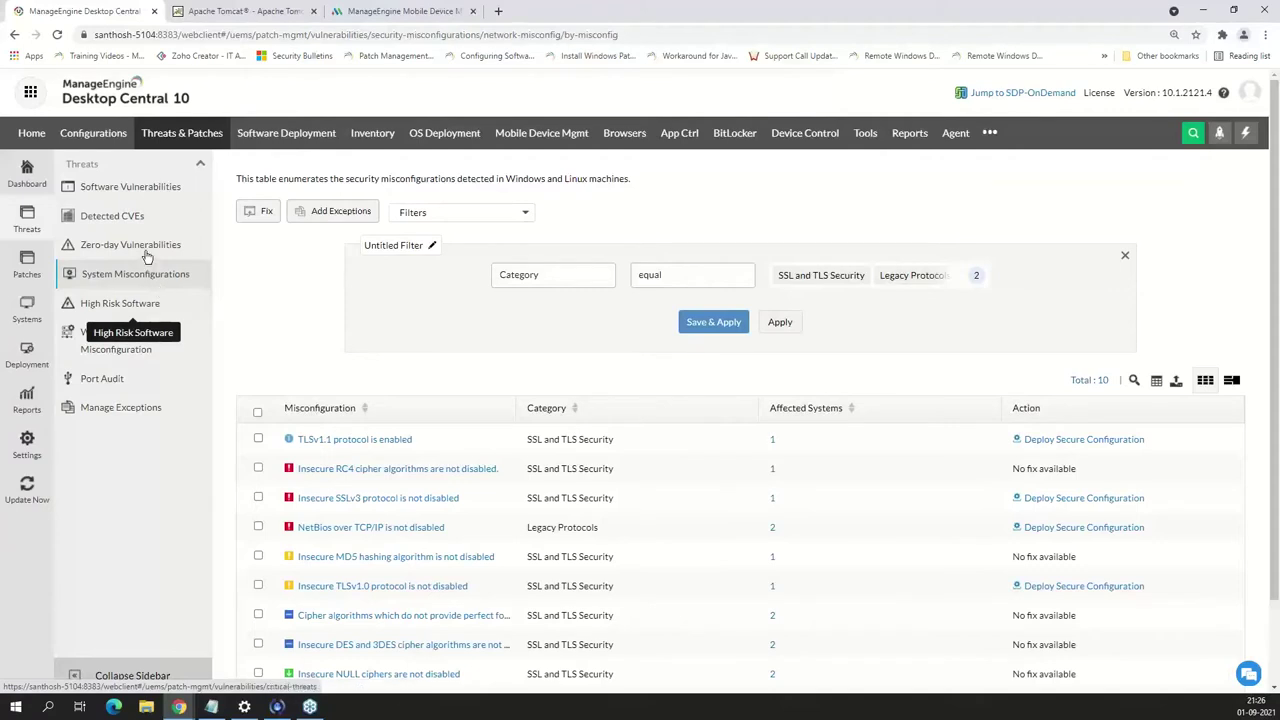
{"action": "left_click", "coordinate": [147, 256]}
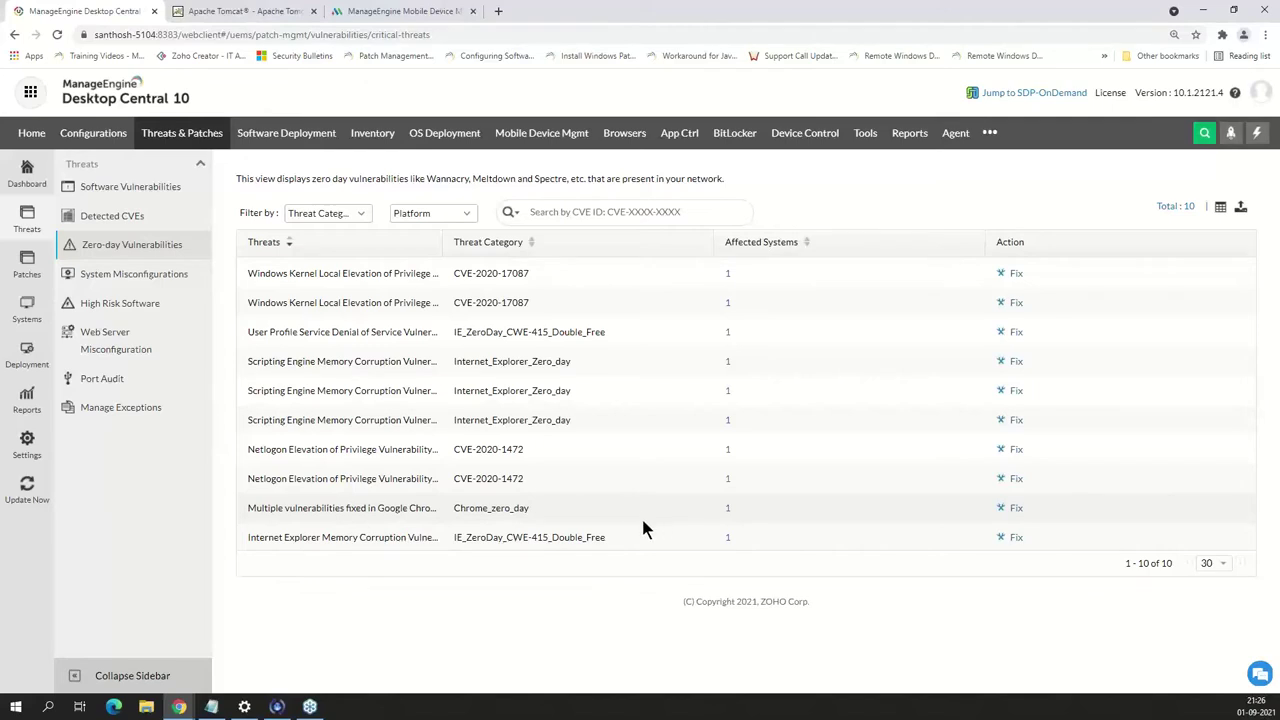
{"action": "left_click", "coordinate": [1006, 276]}
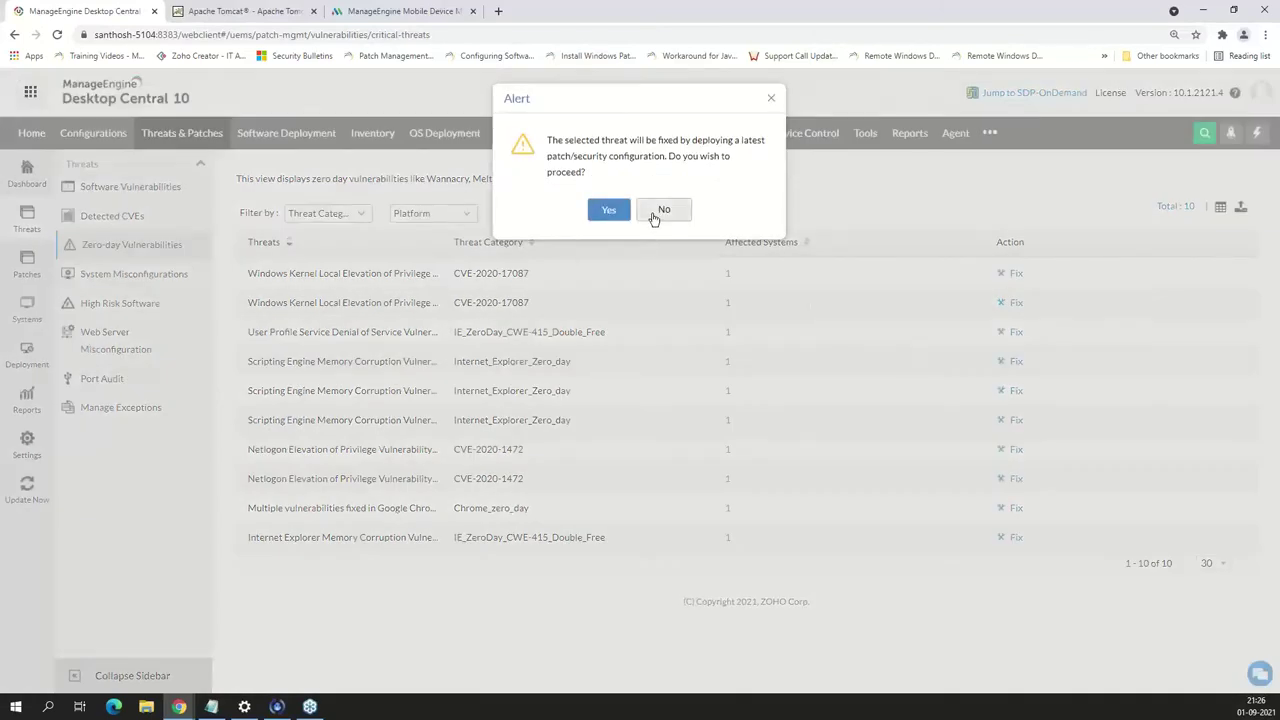
{"action": "left_click", "coordinate": [769, 98]}
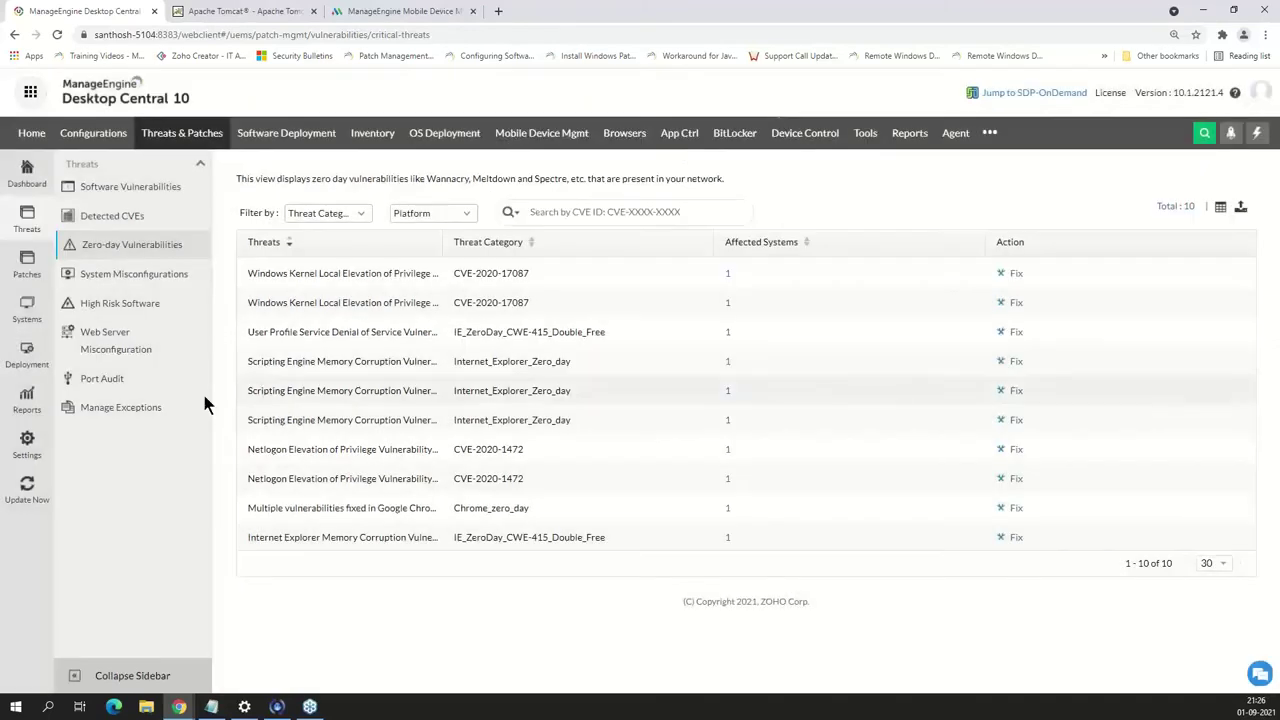
Review the end-of-life entries under High Risk Software, and browse the list of web server misconfigurations
{"action": "left_click", "coordinate": [138, 309]}
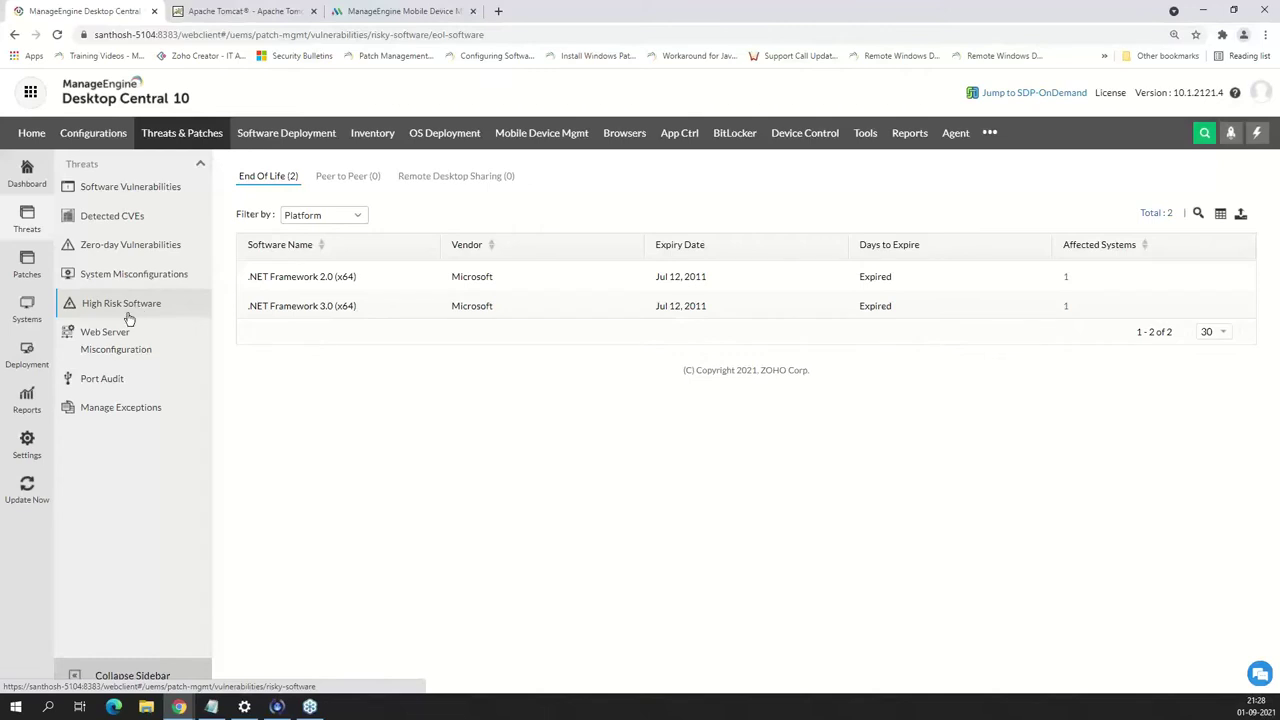
{"action": "left_click", "coordinate": [125, 345]}
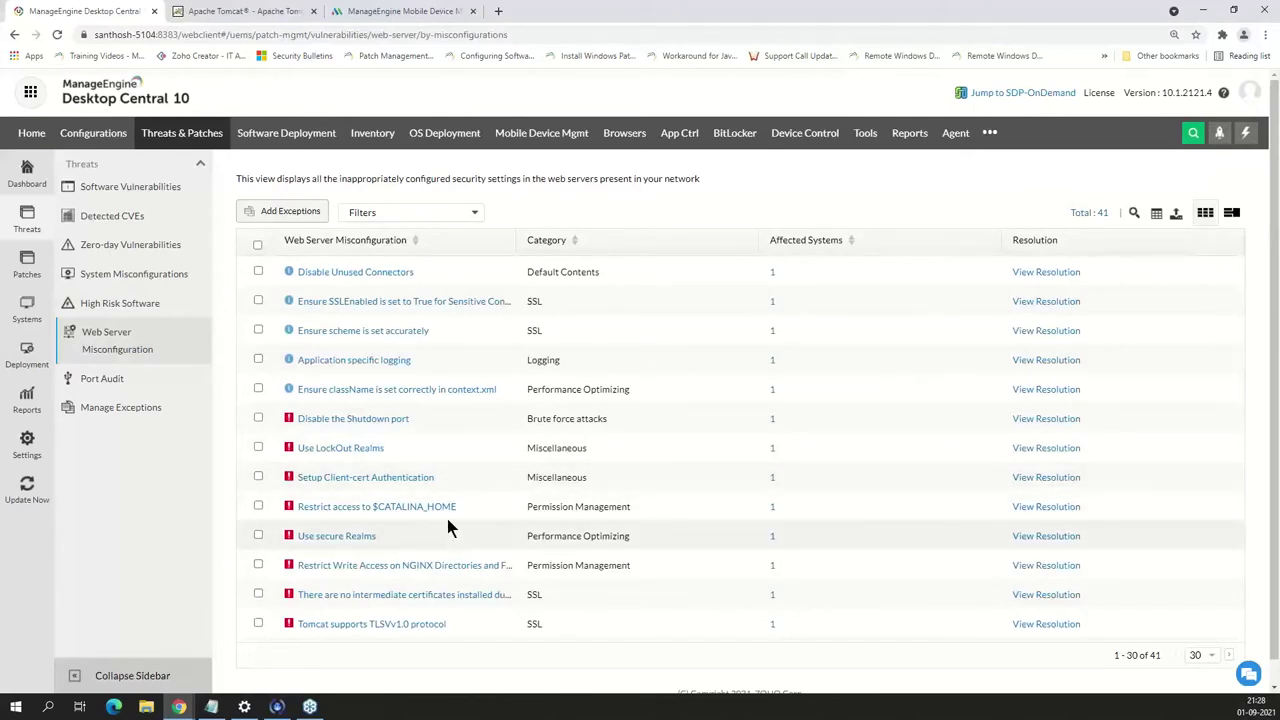
{"action": "scroll", "coordinate": [449, 534], "scroll_direction": "down", "scroll_amount": 2}
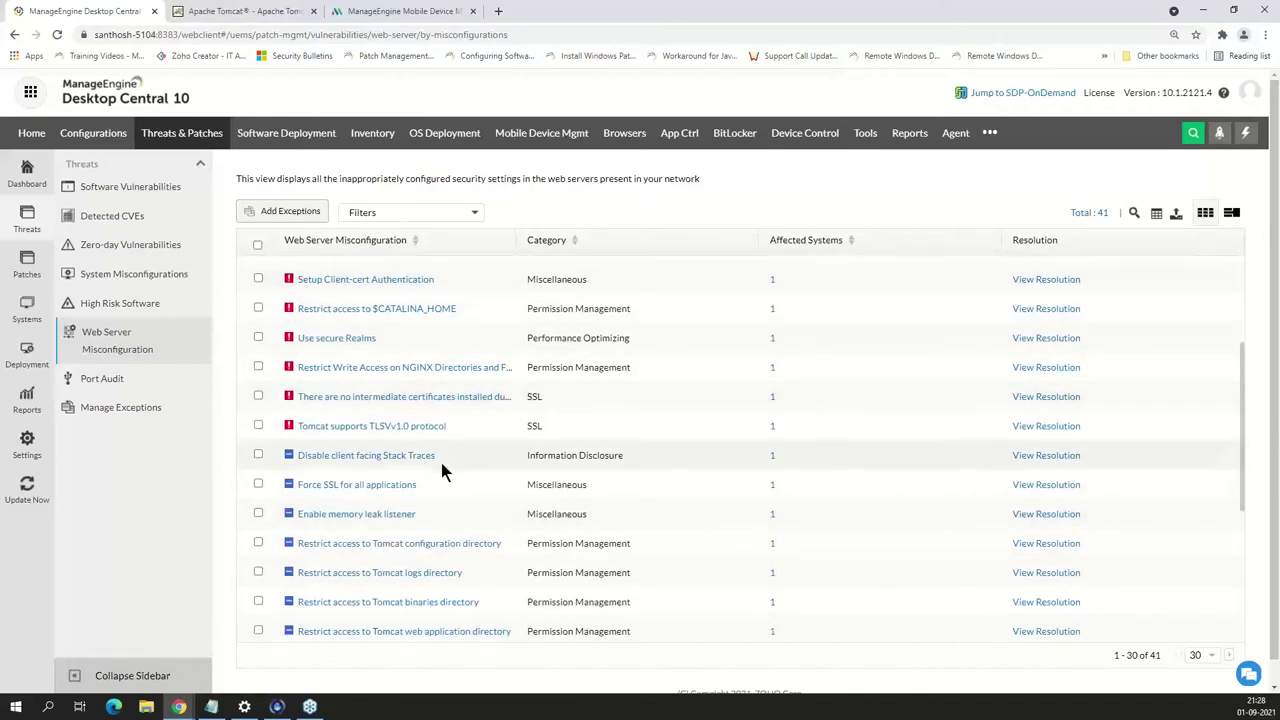
{"action": "scroll", "coordinate": [454, 504], "scroll_direction": "down", "scroll_amount": 1}
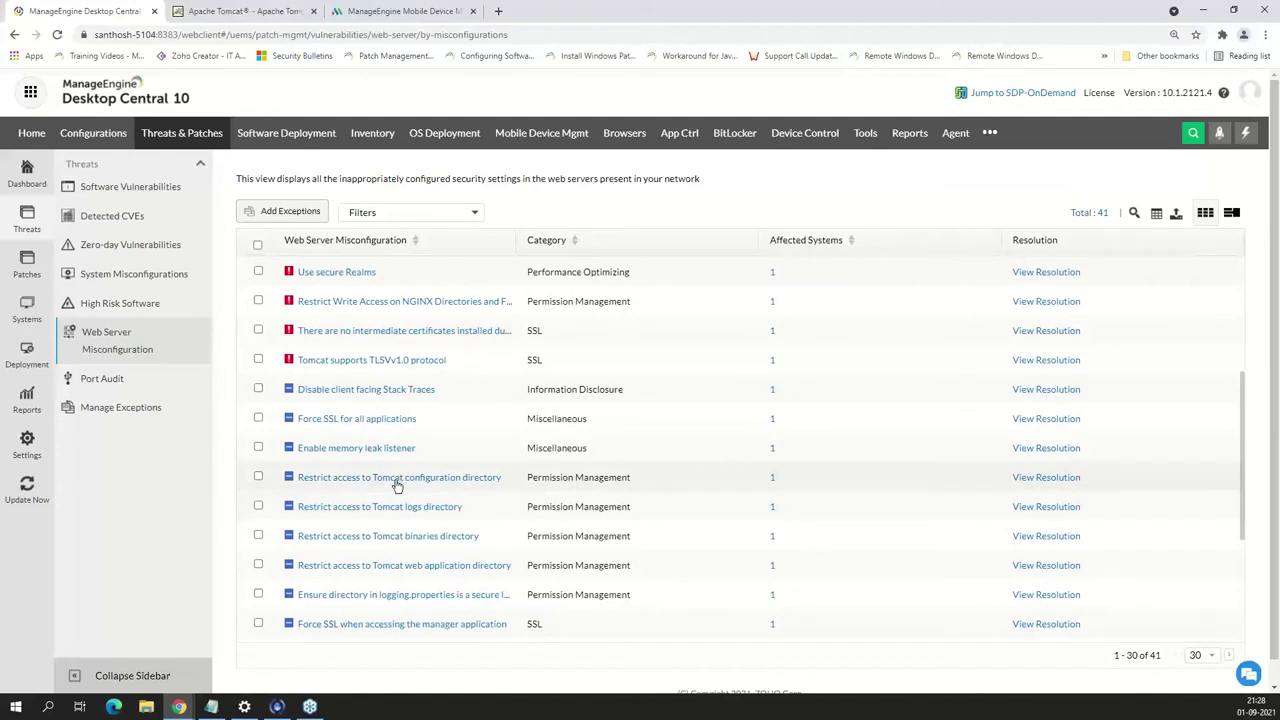
Read the resolution for restricting access to the Tomcat configuration directory, and look through the remaining web server misconfigurations
{"action": "left_click", "coordinate": [1067, 477]}
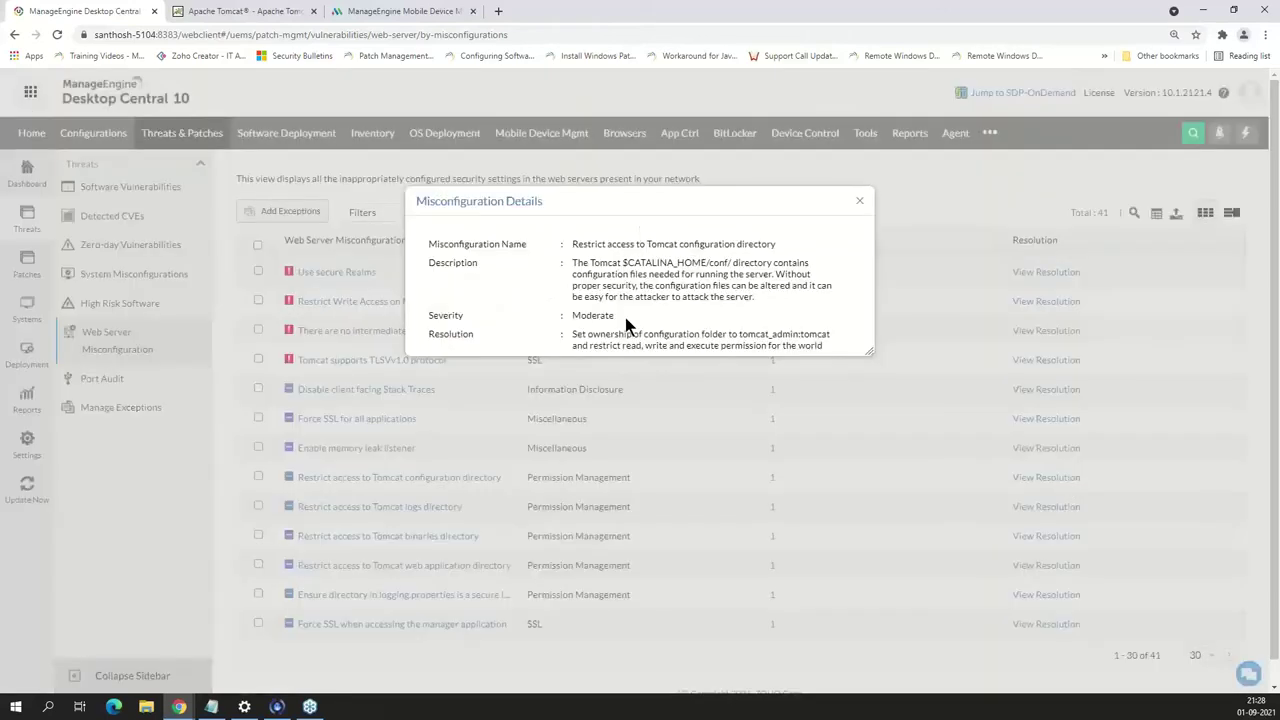
{"action": "left_click", "coordinate": [859, 202]}
{"action": "scroll", "coordinate": [1040, 400], "scroll_direction": "down", "scroll_amount": 3}
{"action": "scroll", "coordinate": [1036, 414], "scroll_direction": "down", "scroll_amount": 1}
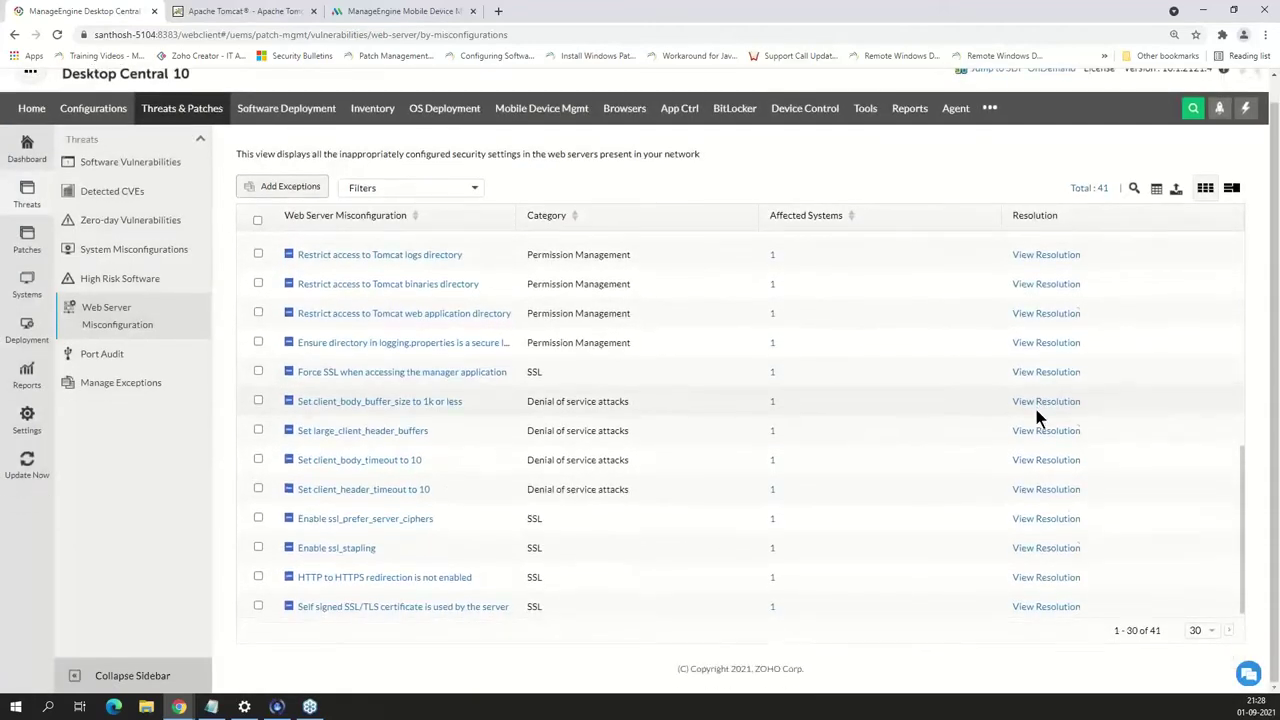
{"action": "scroll", "coordinate": [1036, 412], "scroll_direction": "up", "scroll_amount": 5}
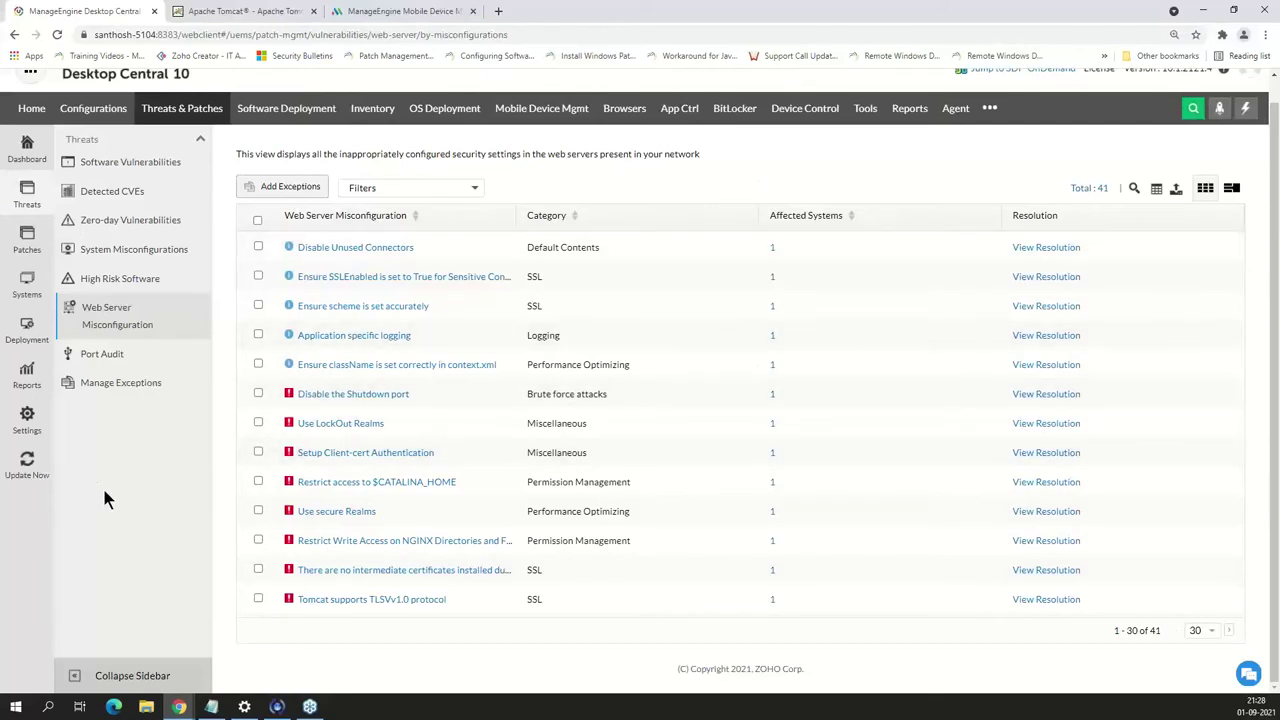
Review the audited ports, check the computers and executables using port 137, and return to the port list
{"action": "left_click", "coordinate": [104, 362]}
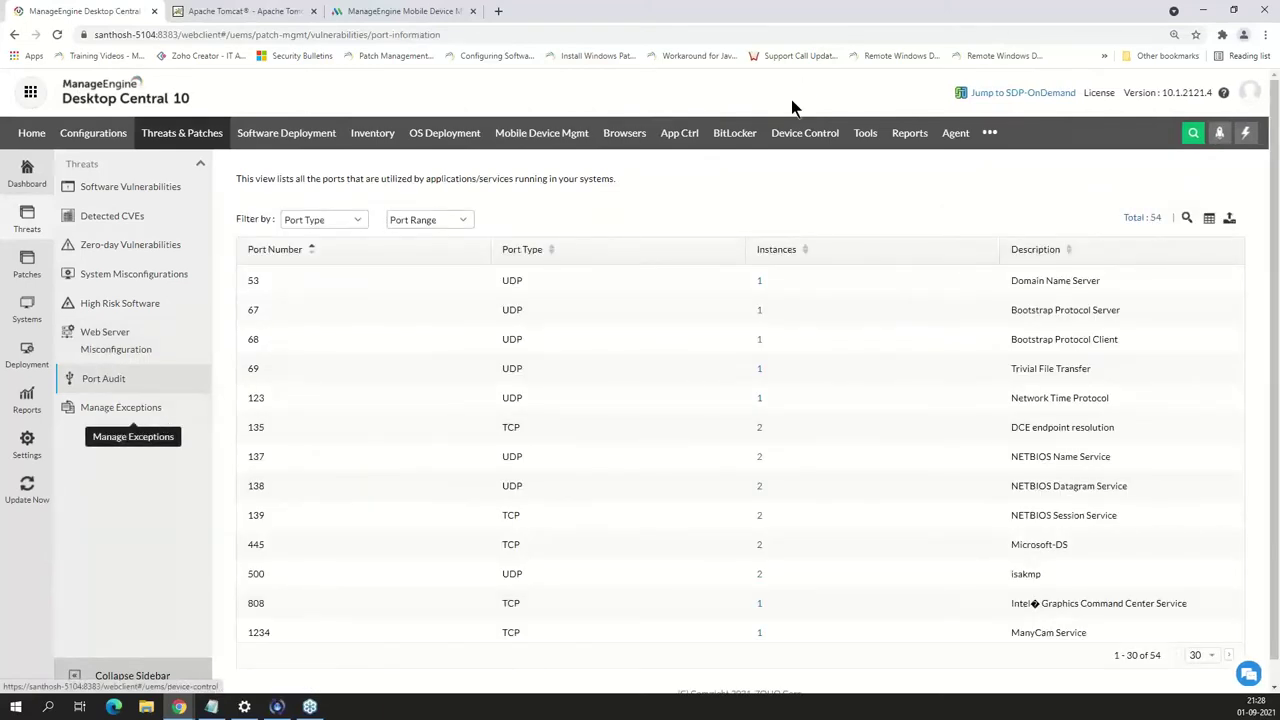
{"action": "scroll", "coordinate": [921, 222], "scroll_direction": "down", "scroll_amount": 1}
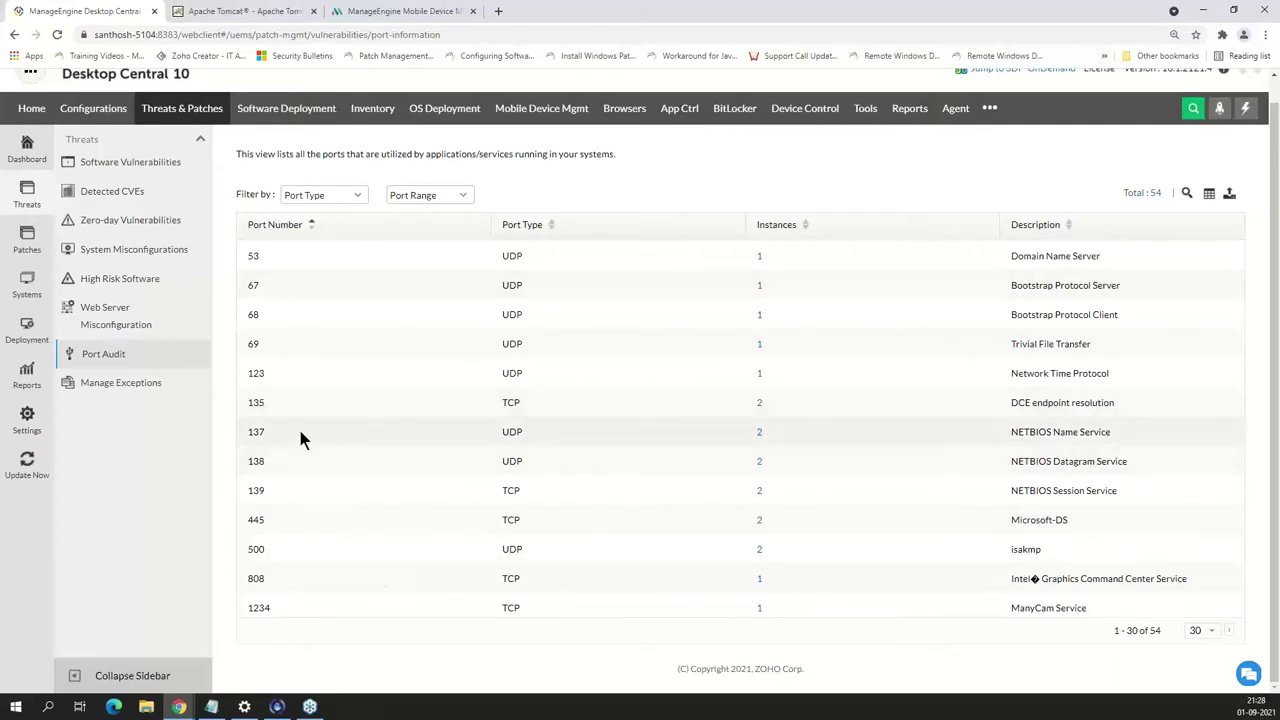
{"action": "left_click", "coordinate": [759, 434]}
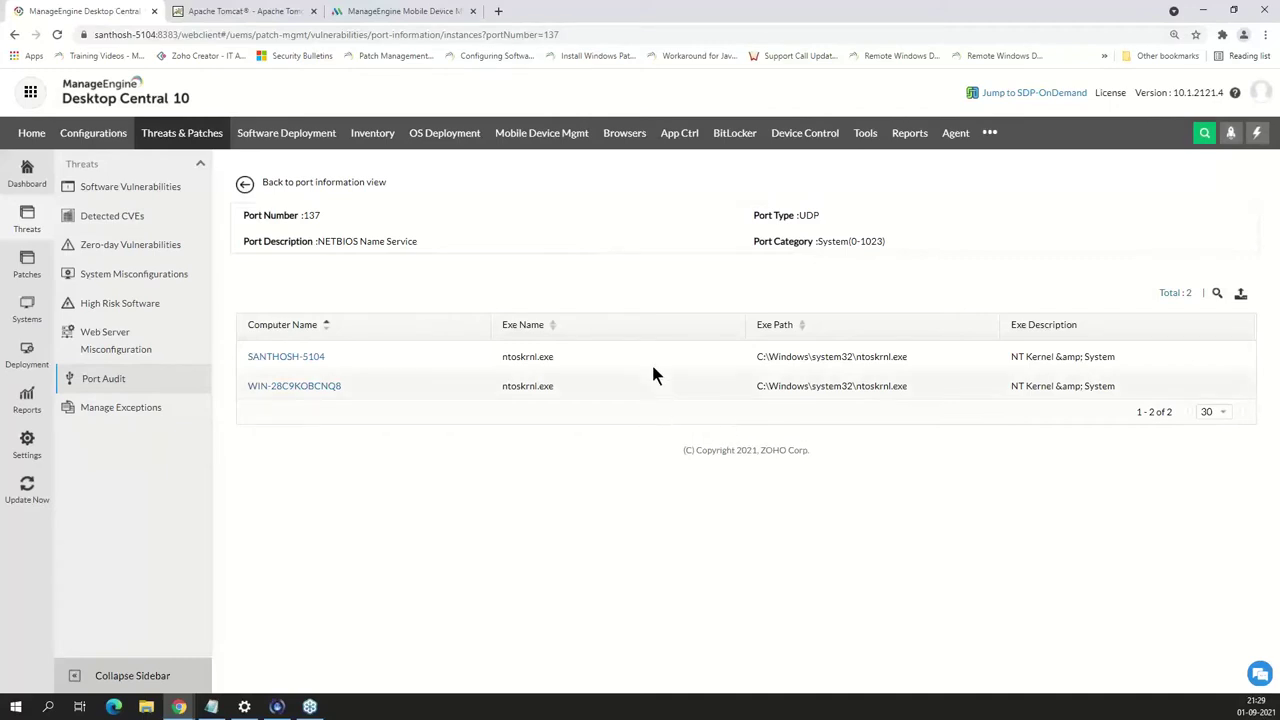
{"action": "left_click", "coordinate": [250, 188]}
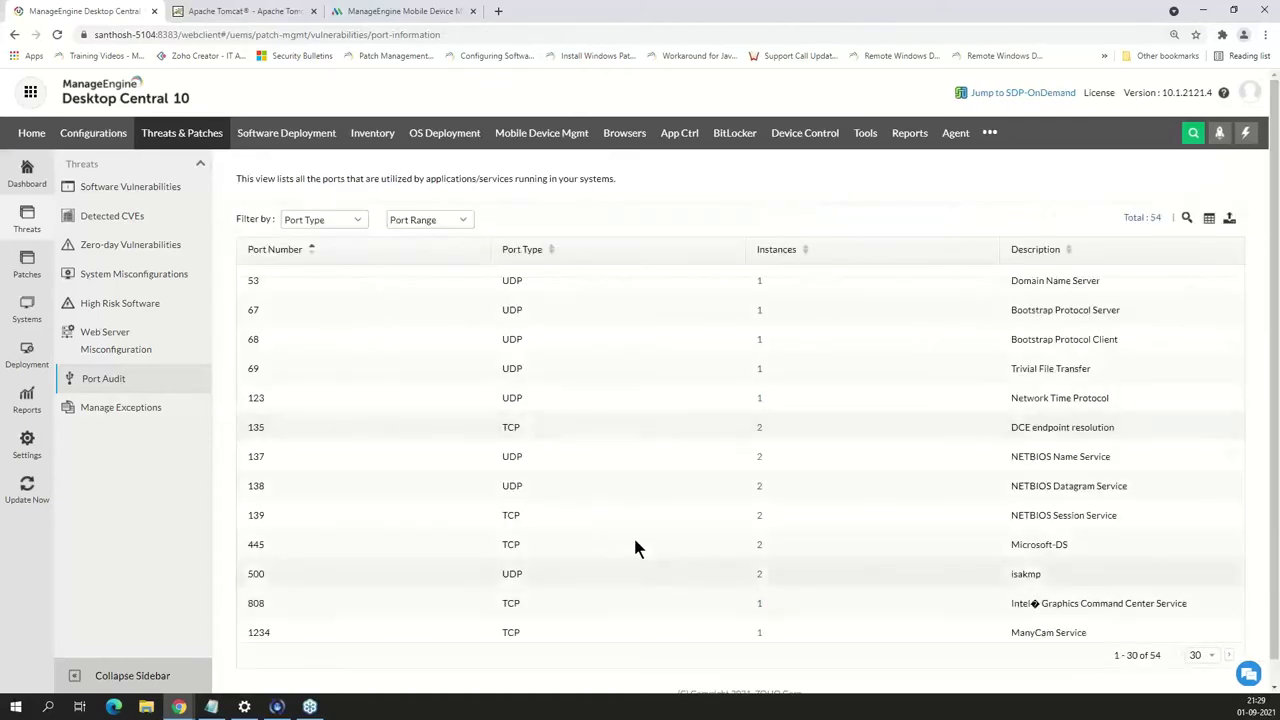
Filter the port list to TCP ports in the System(0-1023) range, and view the export formats without exporting
{"action": "scroll", "coordinate": [636, 548], "scroll_direction": "down", "scroll_amount": 5}
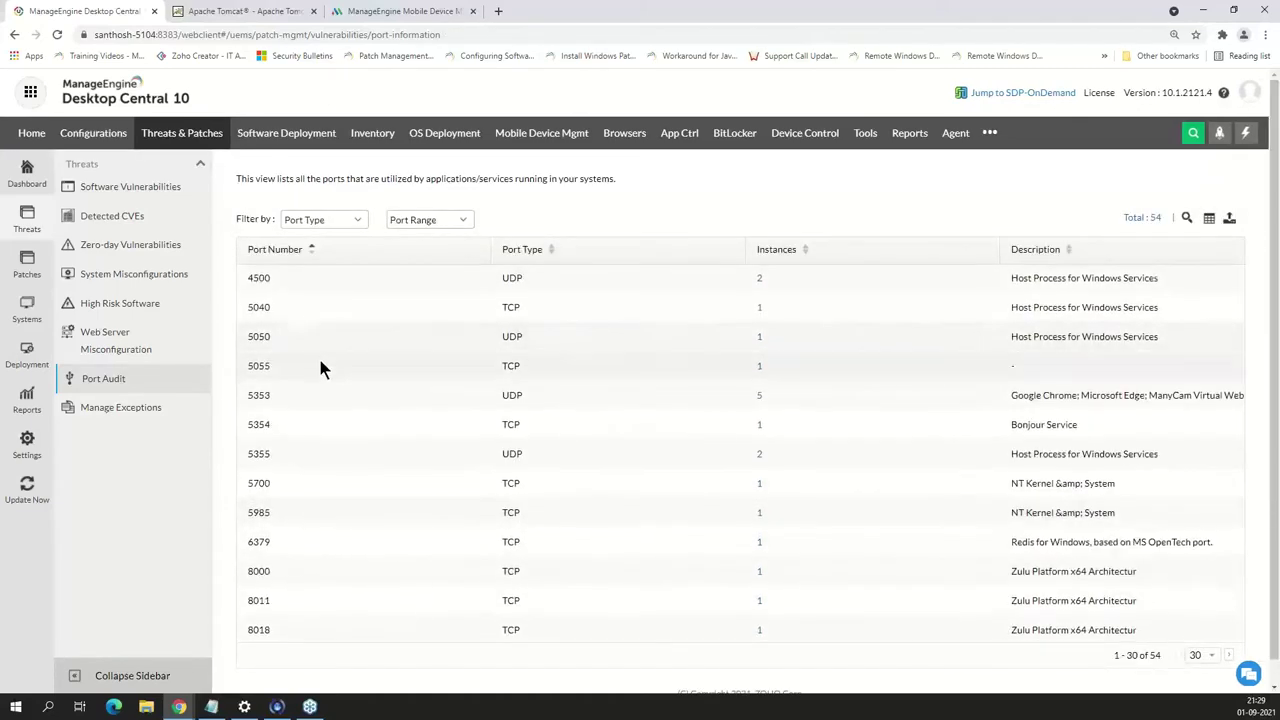
{"action": "left_click", "coordinate": [405, 220]}
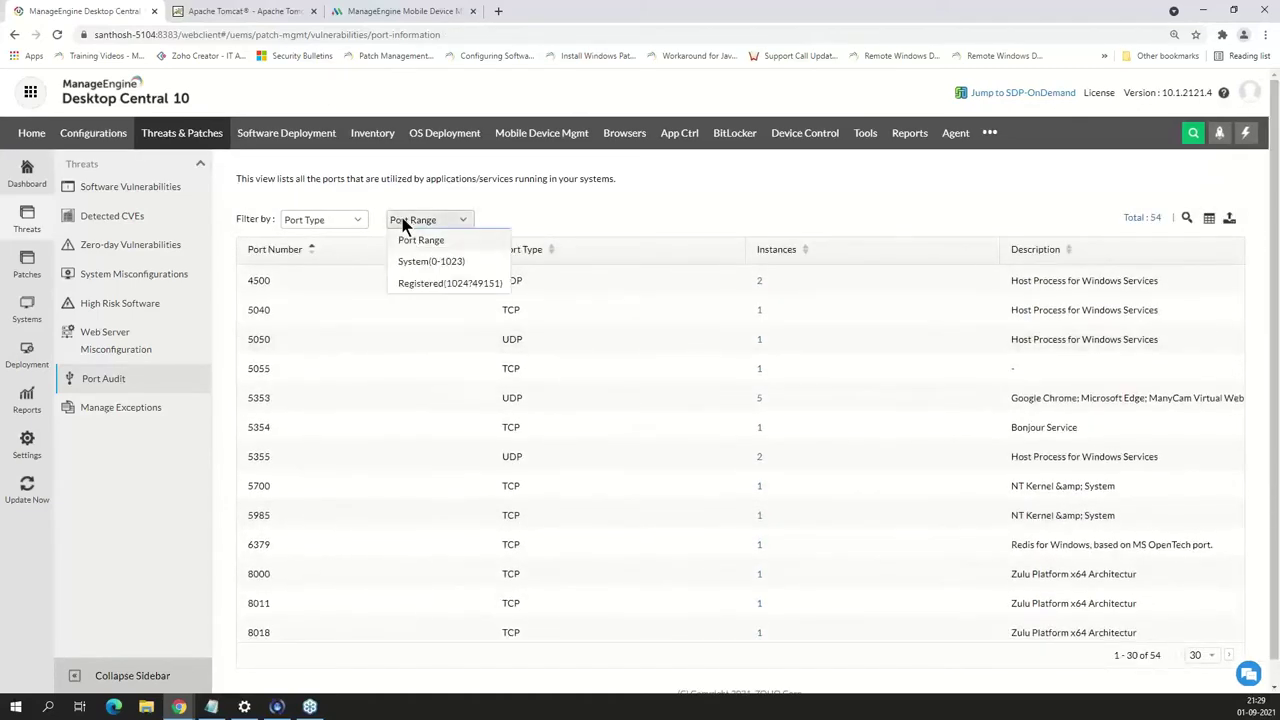
{"action": "left_click", "coordinate": [447, 263]}
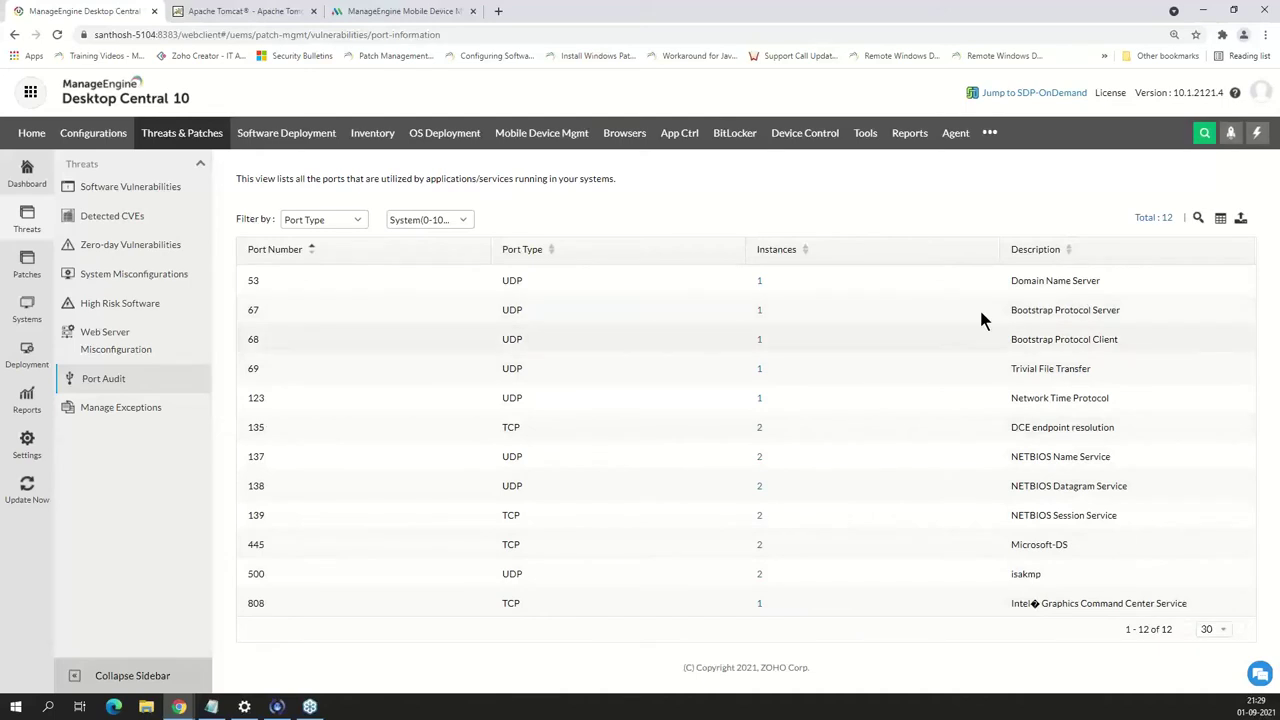
{"action": "left_click", "coordinate": [318, 218]}
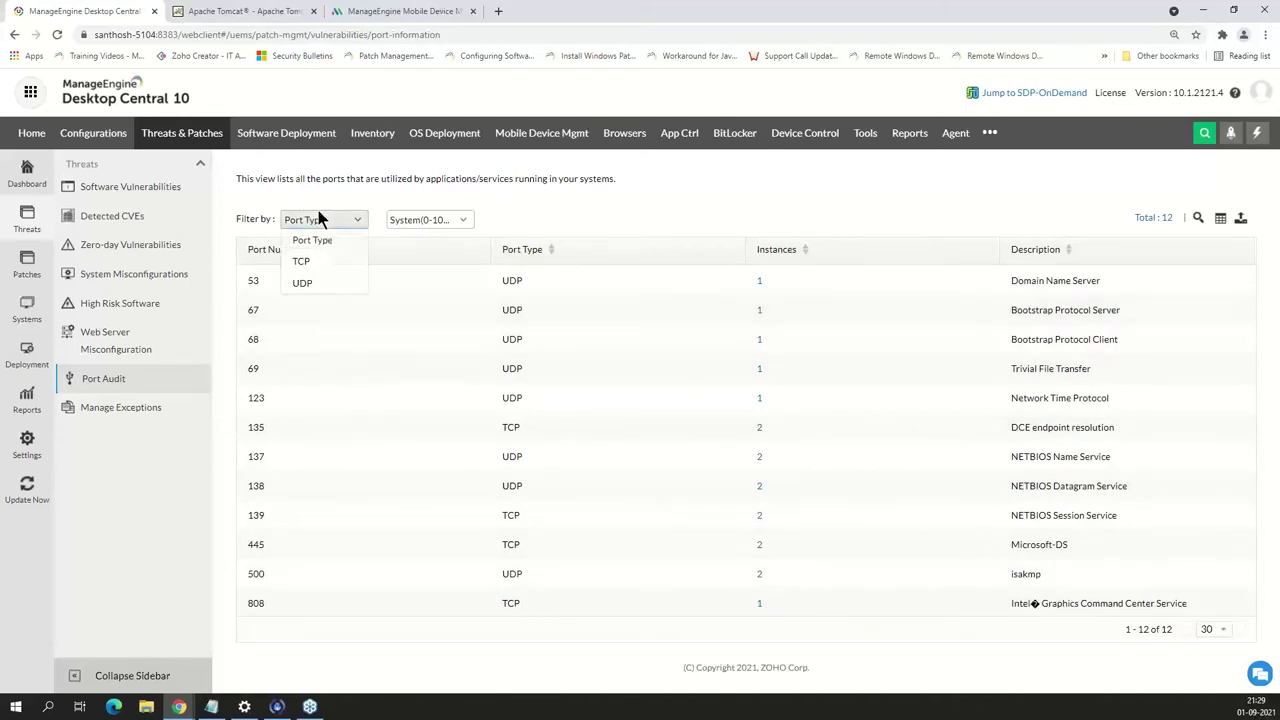
{"action": "left_click", "coordinate": [328, 264]}
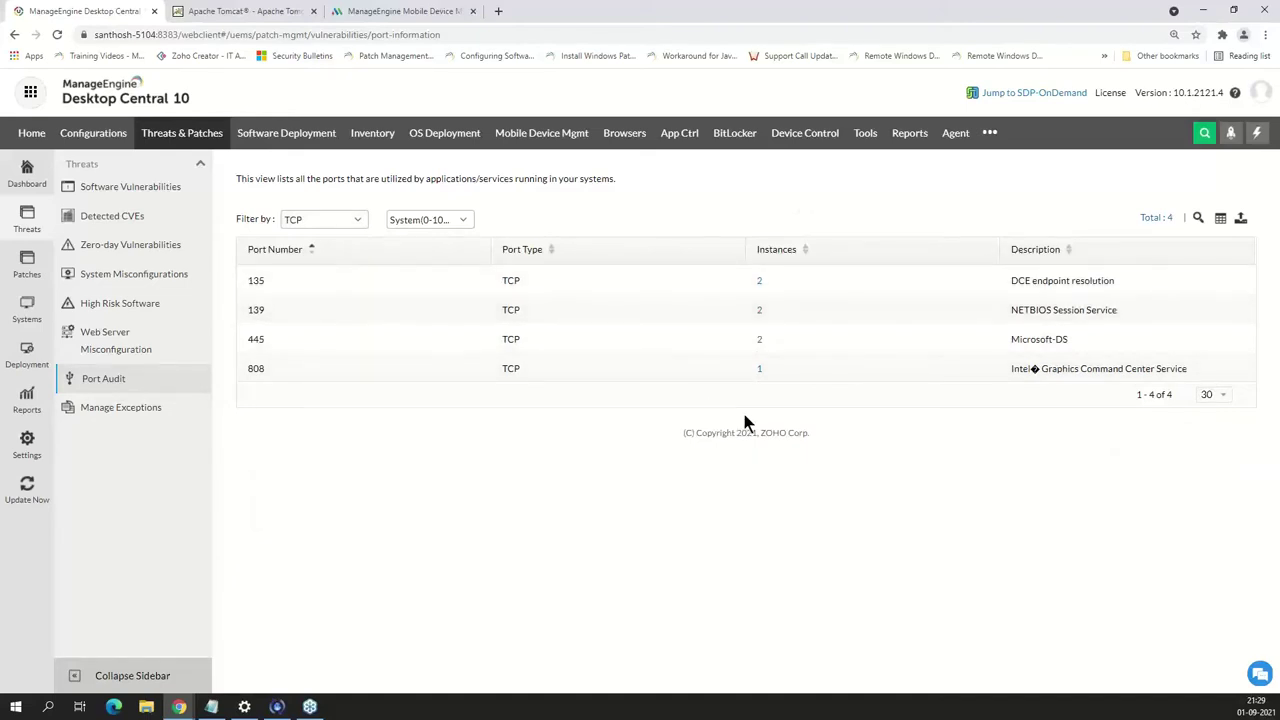
{"action": "left_click", "coordinate": [1240, 219]}
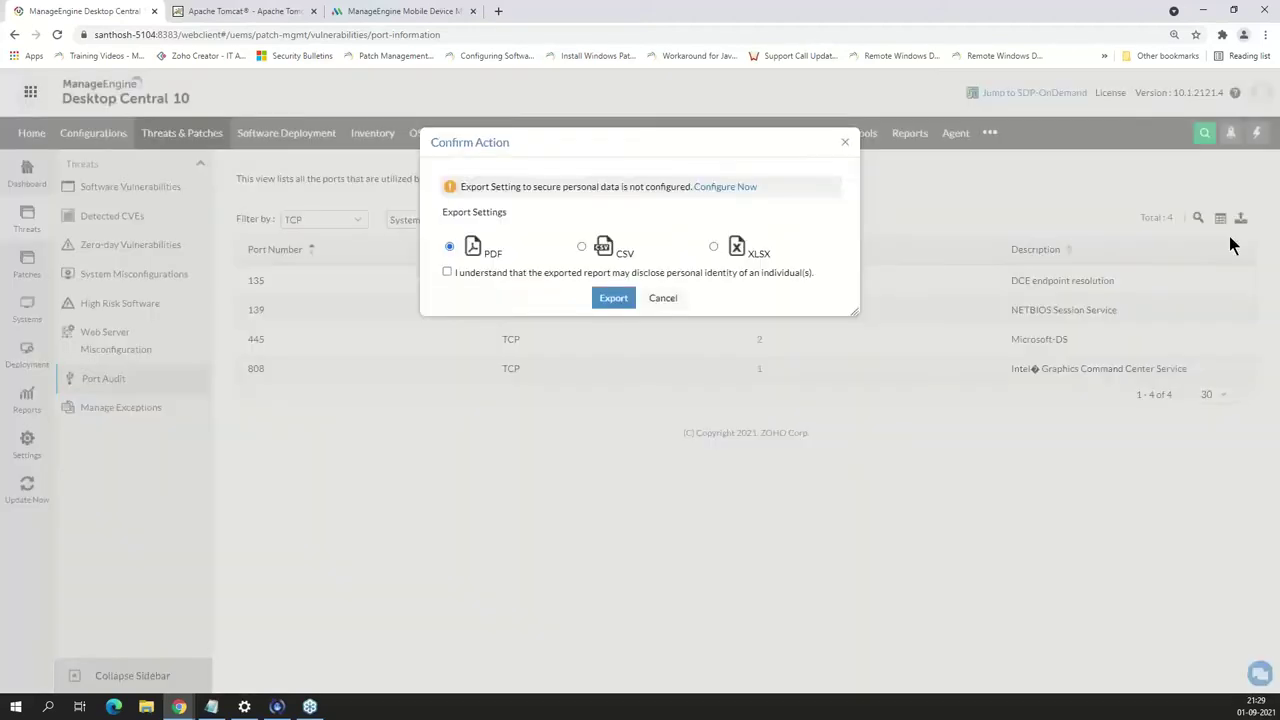
{"action": "left_click", "coordinate": [845, 143]}
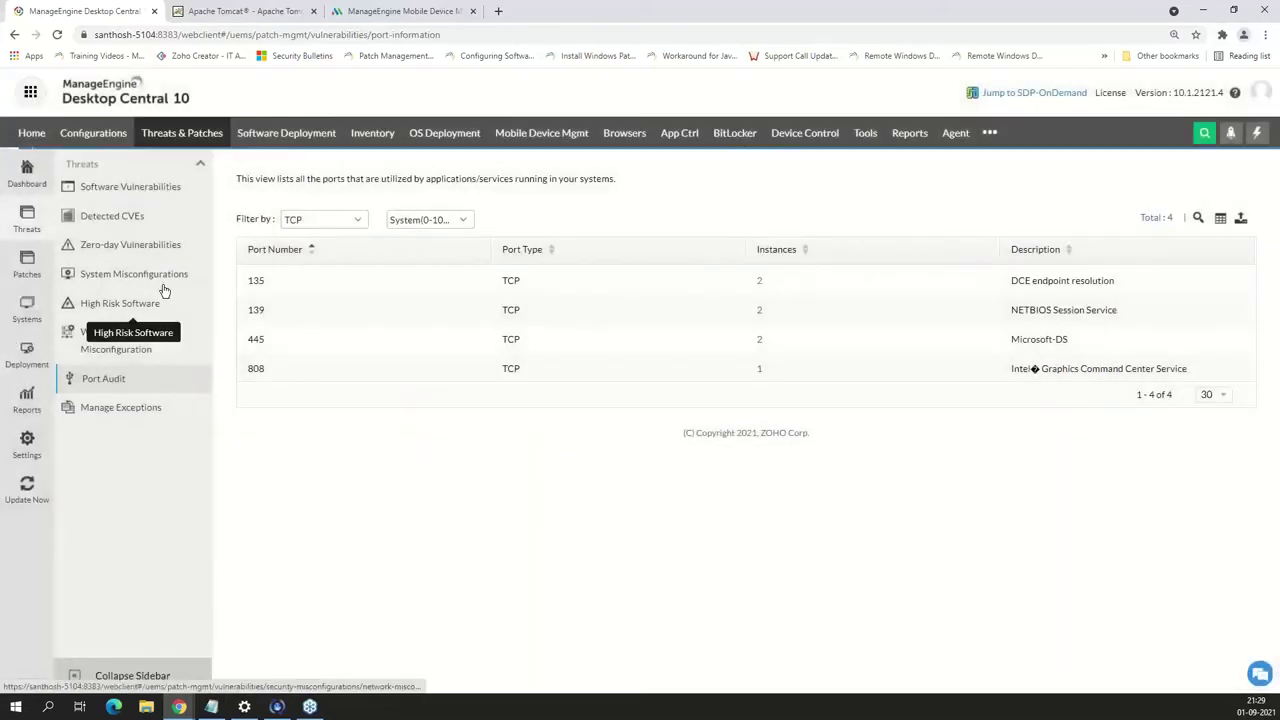
Revisit the full system misconfigurations list and the zero-day vulnerabilities list
{"action": "left_click", "coordinate": [160, 274]}
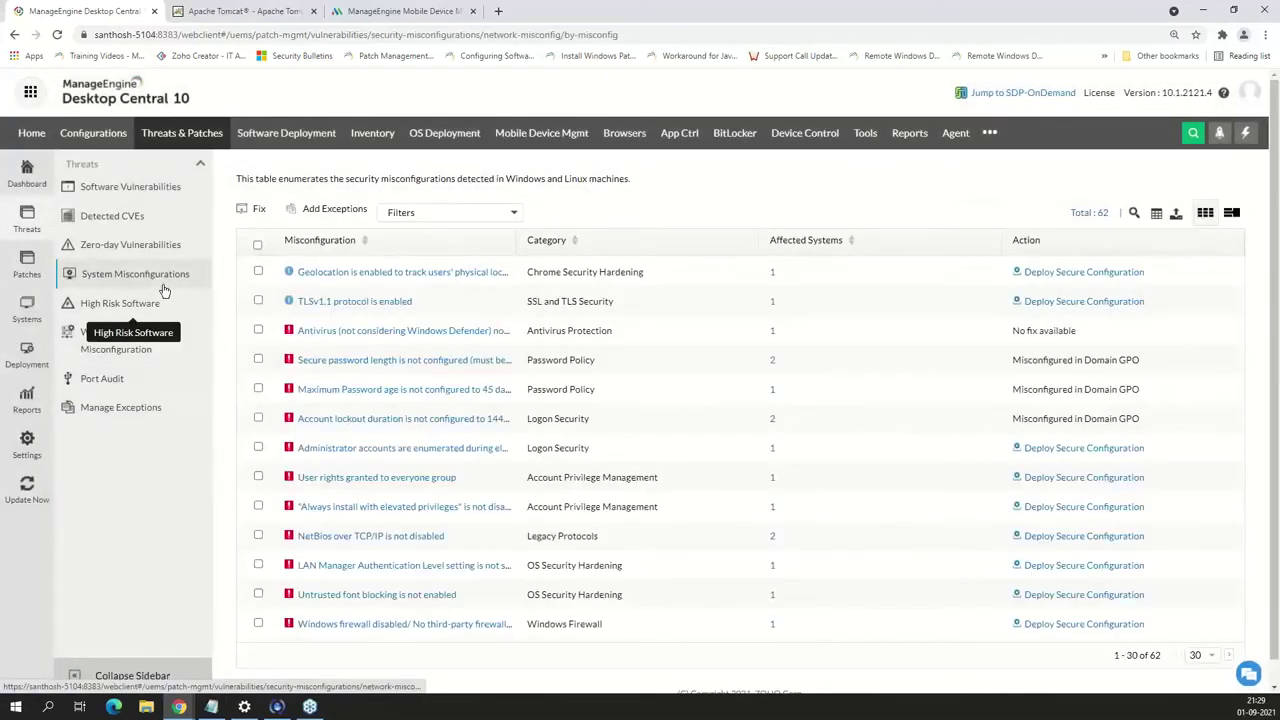
{"action": "left_click", "coordinate": [153, 246]}
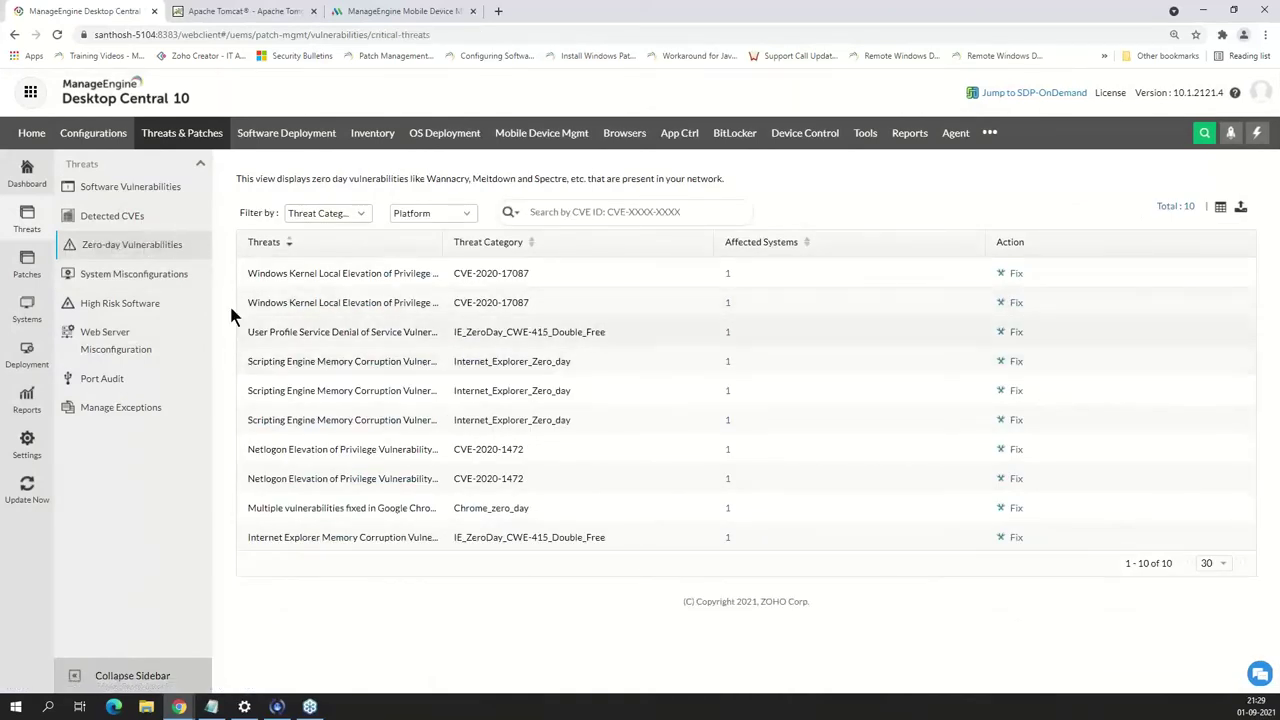
Review the detected CVEs list and view the options for filtering by patch availability and CVE type
{"action": "left_click", "coordinate": [130, 219]}
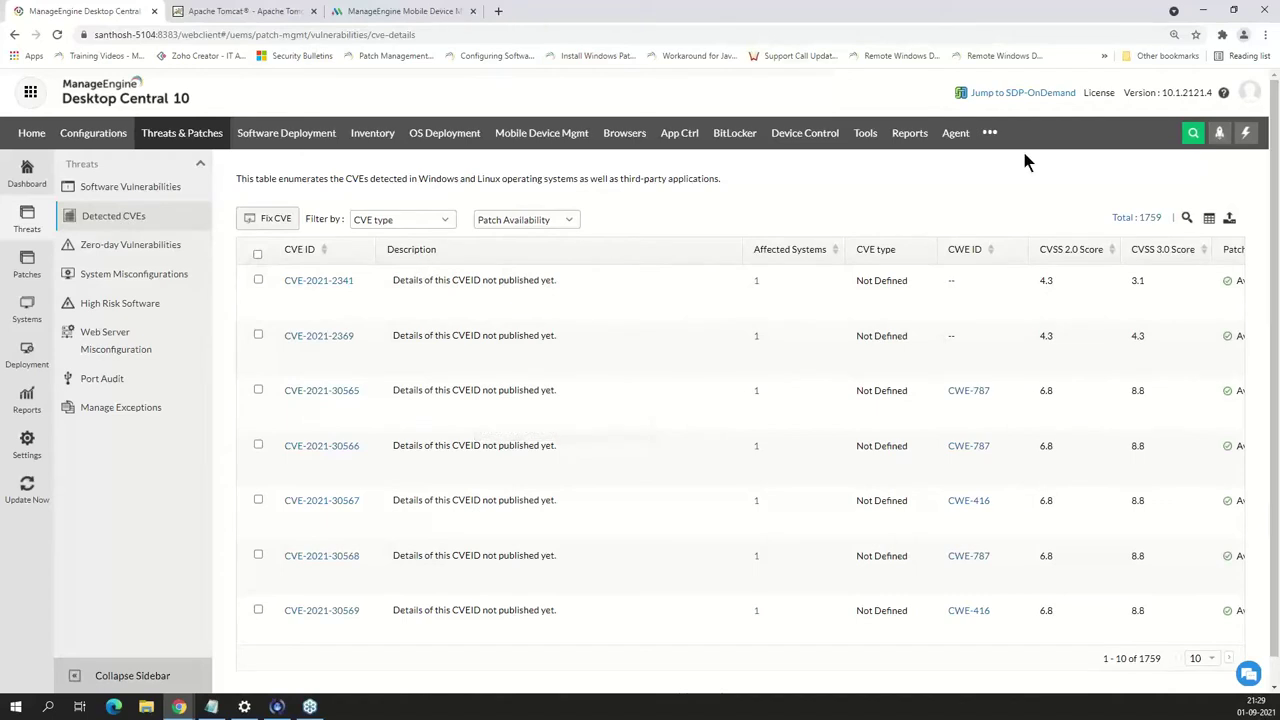
{"action": "left_click", "coordinate": [555, 220]}
{"action": "left_click", "coordinate": [551, 199]}
{"action": "left_click", "coordinate": [428, 228]}
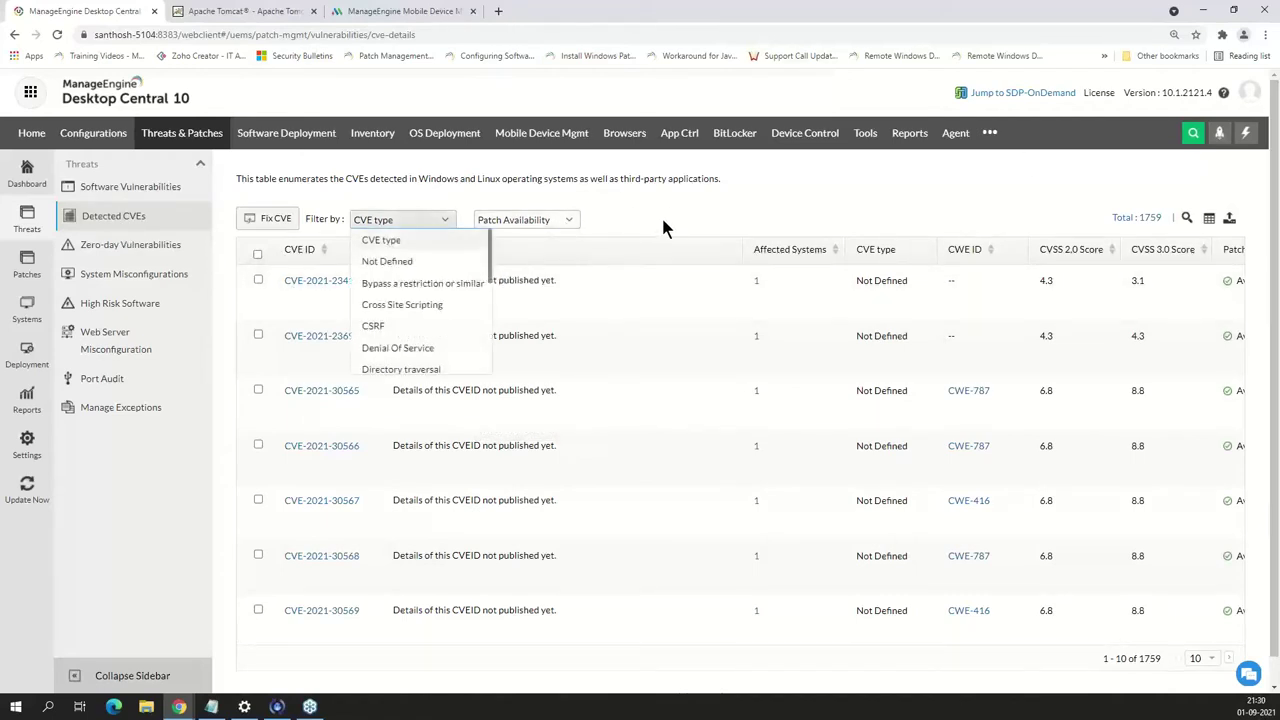
{"action": "left_click", "coordinate": [1105, 195]}
Search the detected CVEs for the CVE ID 17087
{"action": "left_click", "coordinate": [1187, 217]}
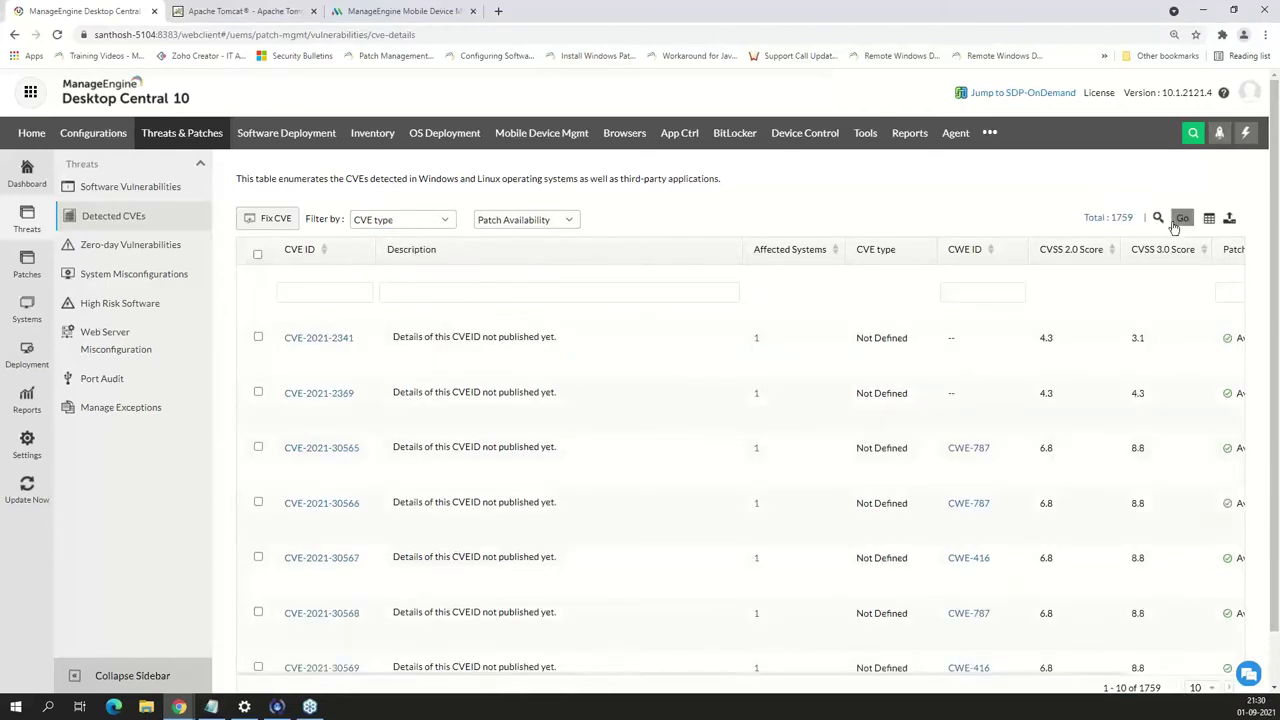
{"action": "left_click", "coordinate": [339, 294]}
{"action": "type", "text": "17087"}
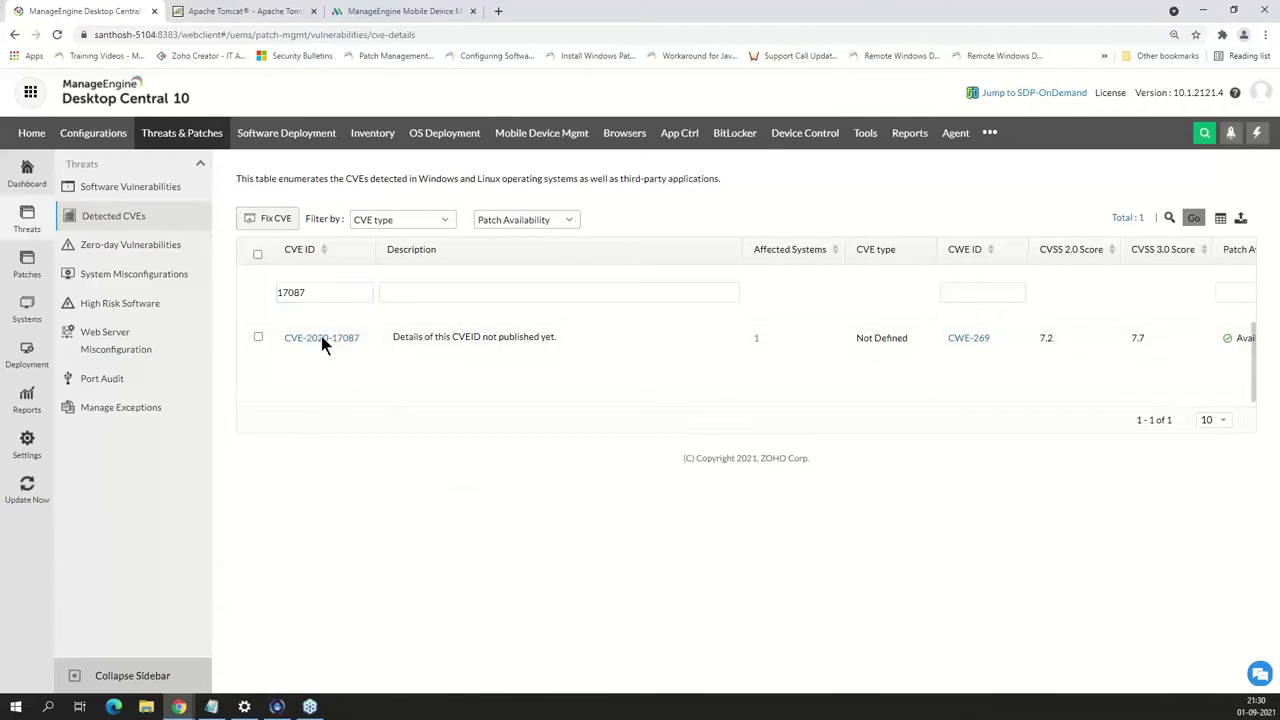
Read the details of CVE-2020-17087 and its external Mitre record, and return to the detected CVEs list
{"action": "left_click", "coordinate": [321, 337]}
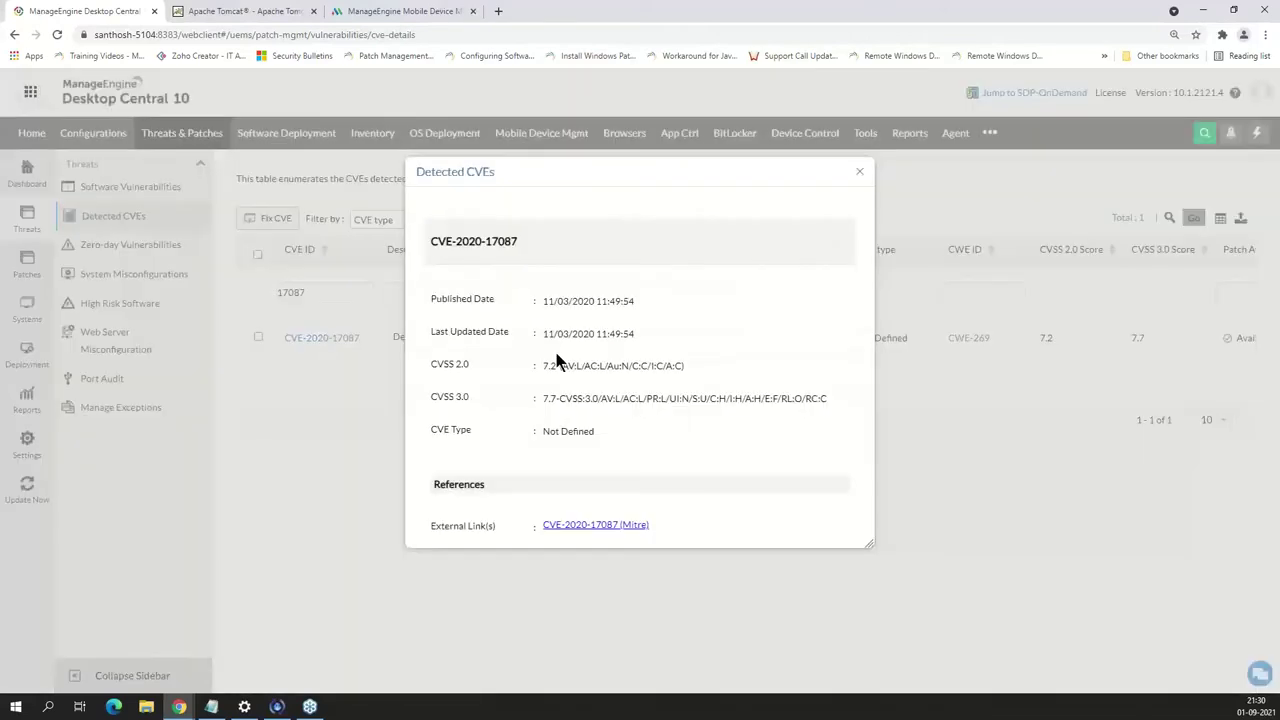
{"action": "left_click", "coordinate": [608, 528]}
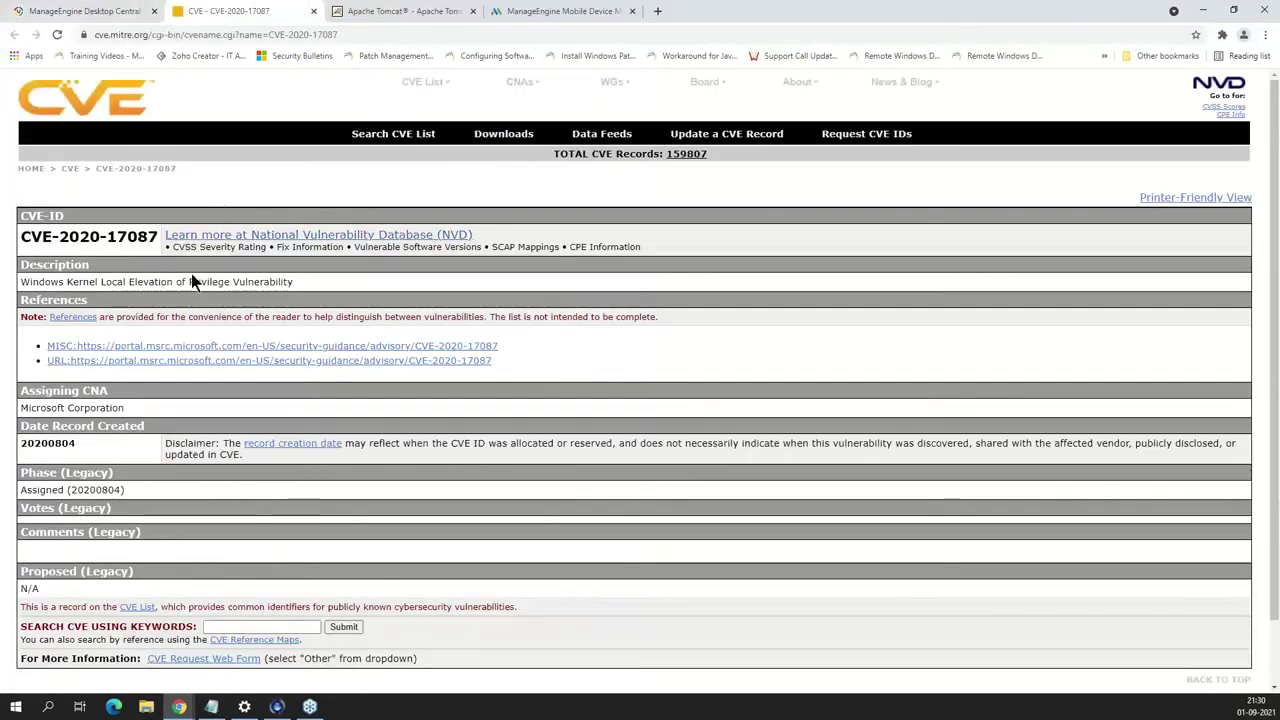
{"action": "scroll", "coordinate": [155, 185], "scroll_direction": "down", "scroll_amount": 2}
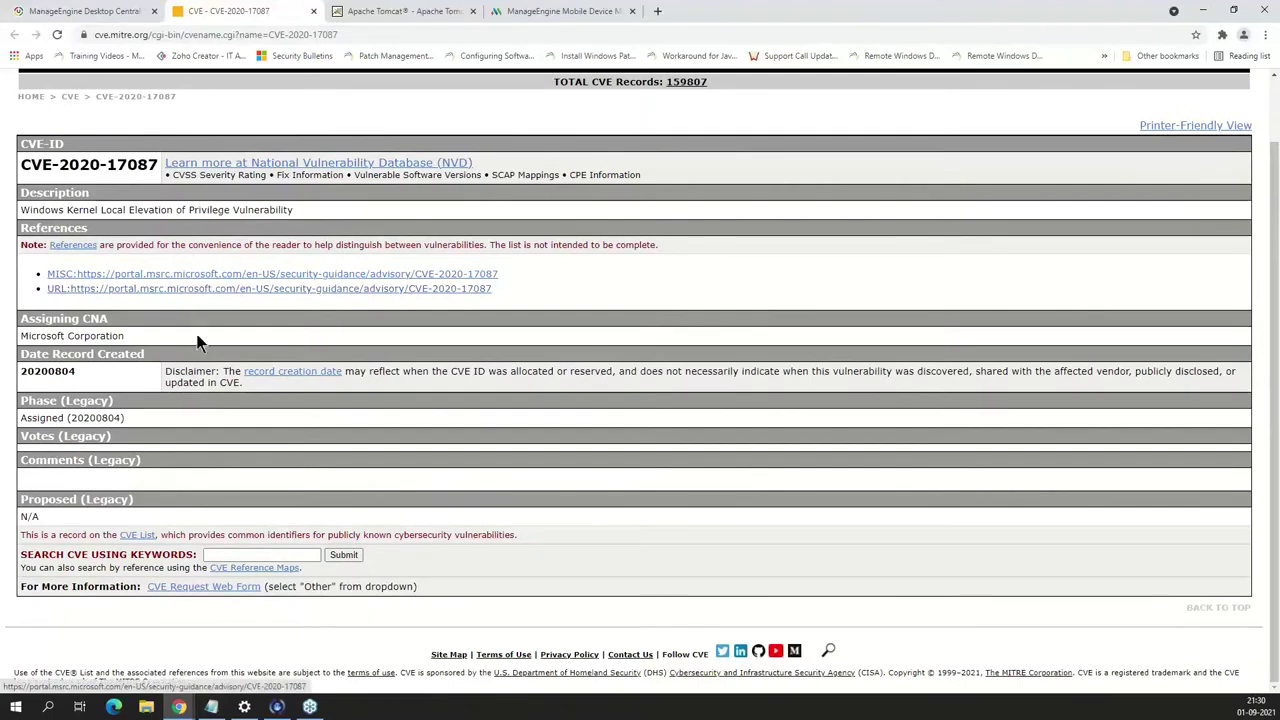
{"action": "scroll", "coordinate": [166, 366], "scroll_direction": "up", "scroll_amount": 2}
{"action": "left_click", "coordinate": [135, 10]}
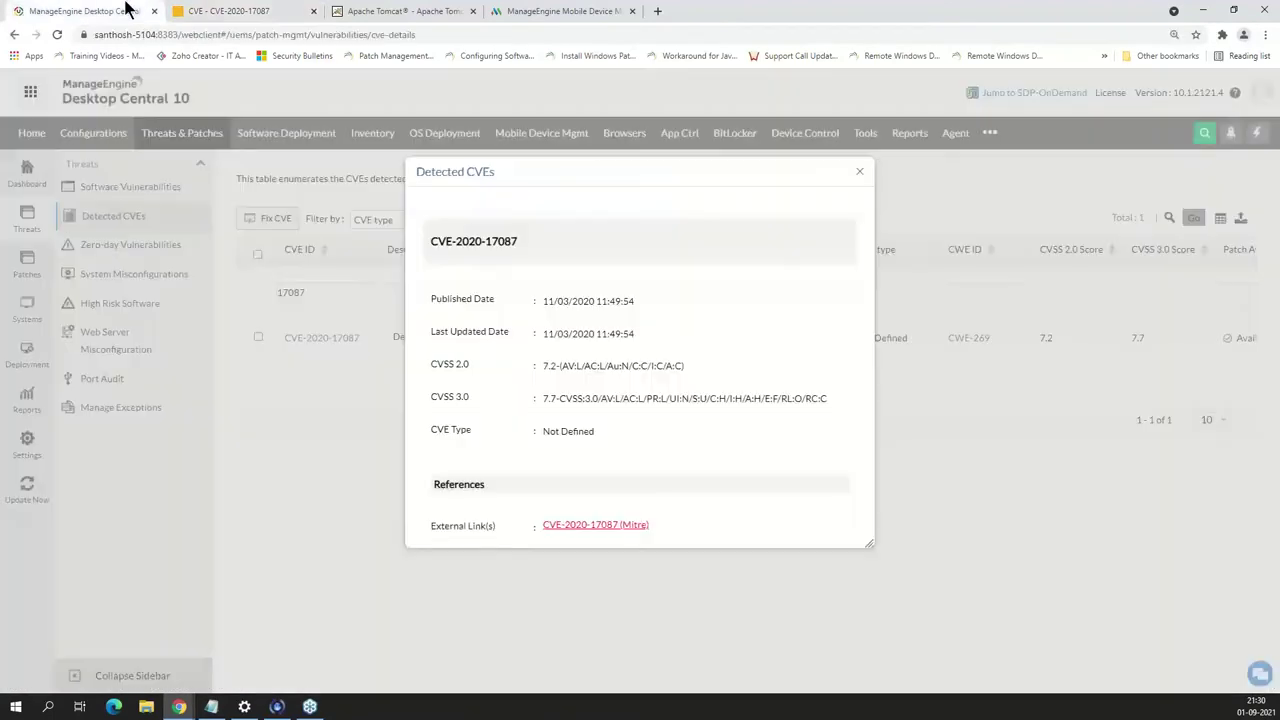
{"action": "left_click", "coordinate": [858, 173]}
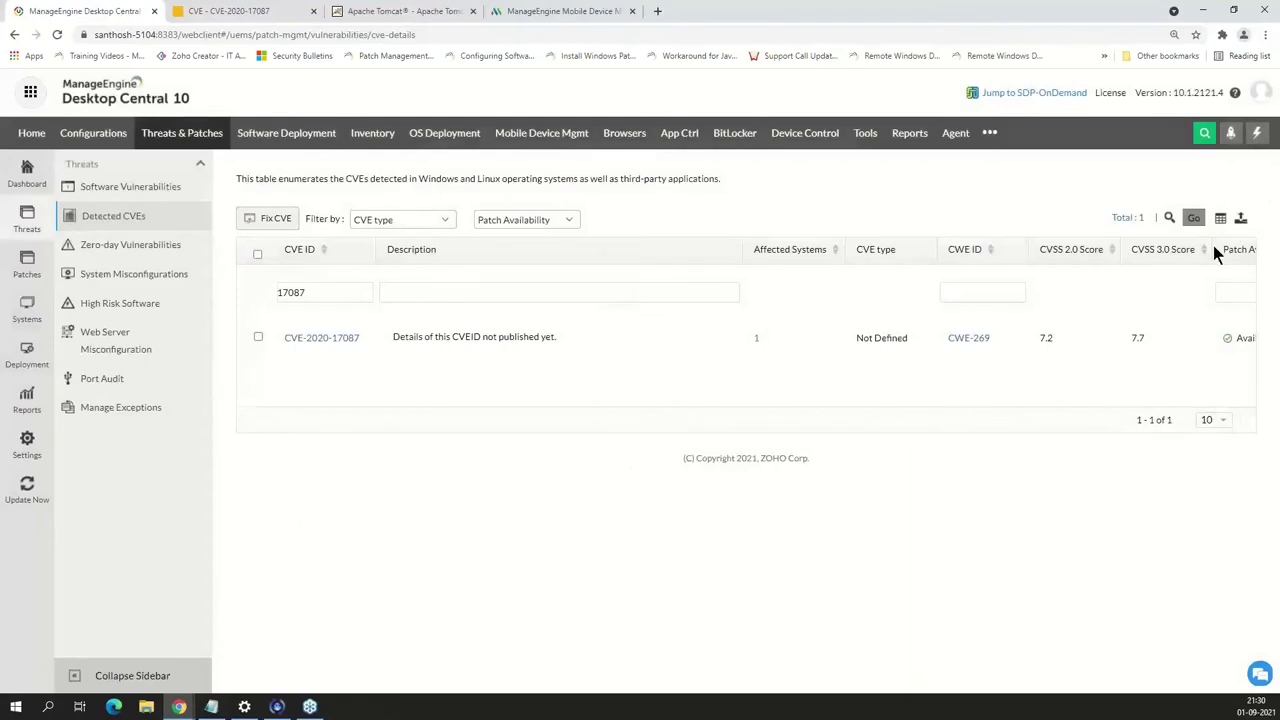
{"action": "left_click", "coordinate": [1241, 218]}
{"action": "key", "text": "Escape"}
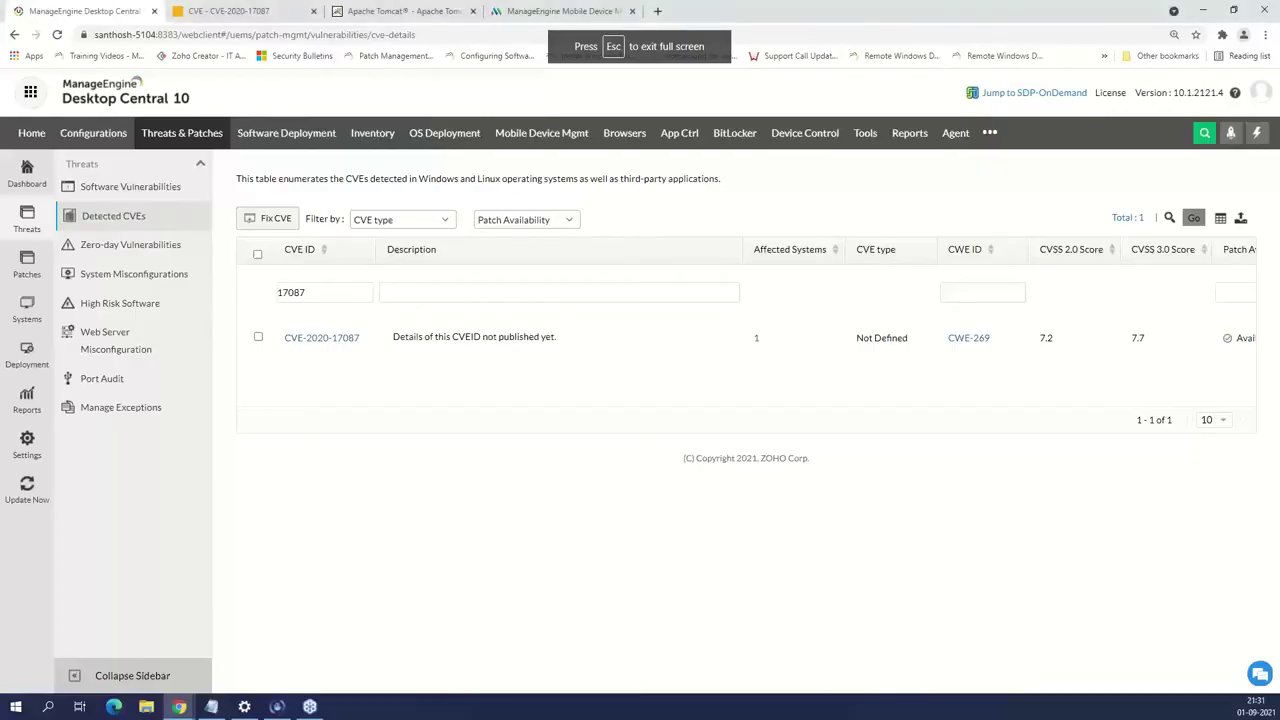
Open the Business applications whitelist in application control for modification and search its applications by product name for "teams"
{"action": "left_click", "coordinate": [684, 135]}
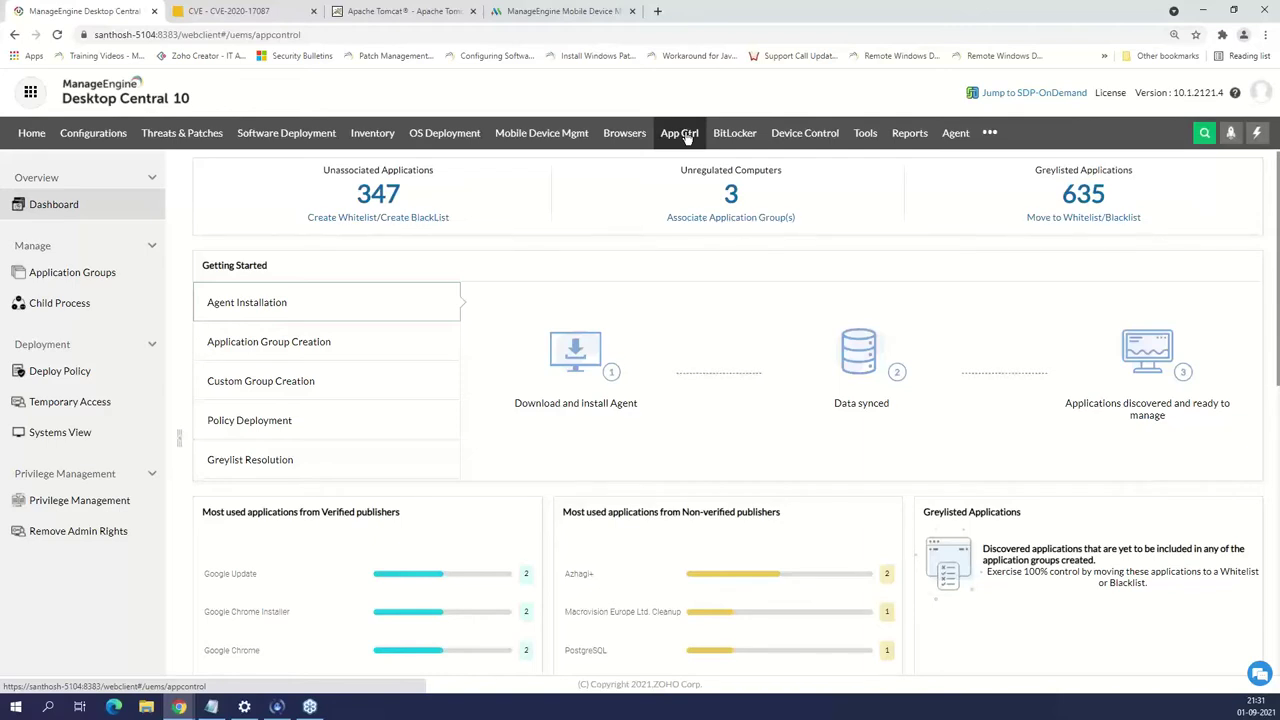
{"action": "left_click", "coordinate": [60, 283]}
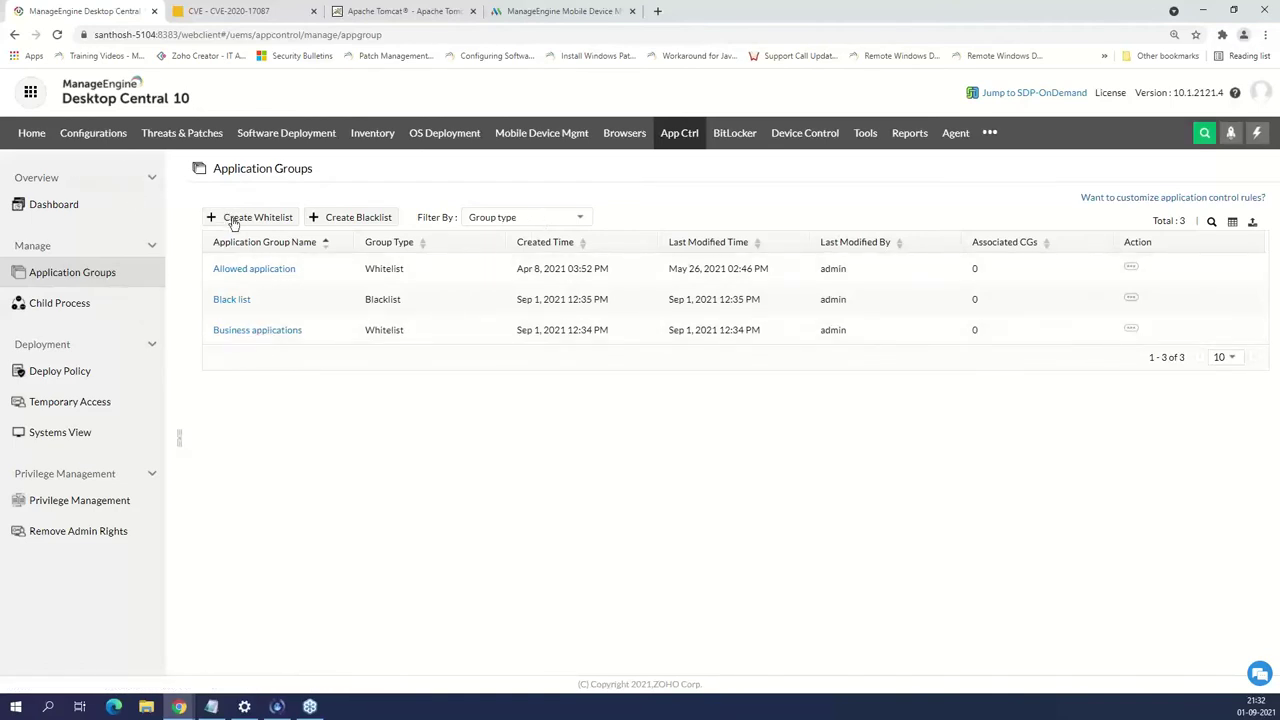
{"action": "left_click", "coordinate": [1131, 330]}
{"action": "left_click", "coordinate": [1093, 321]}
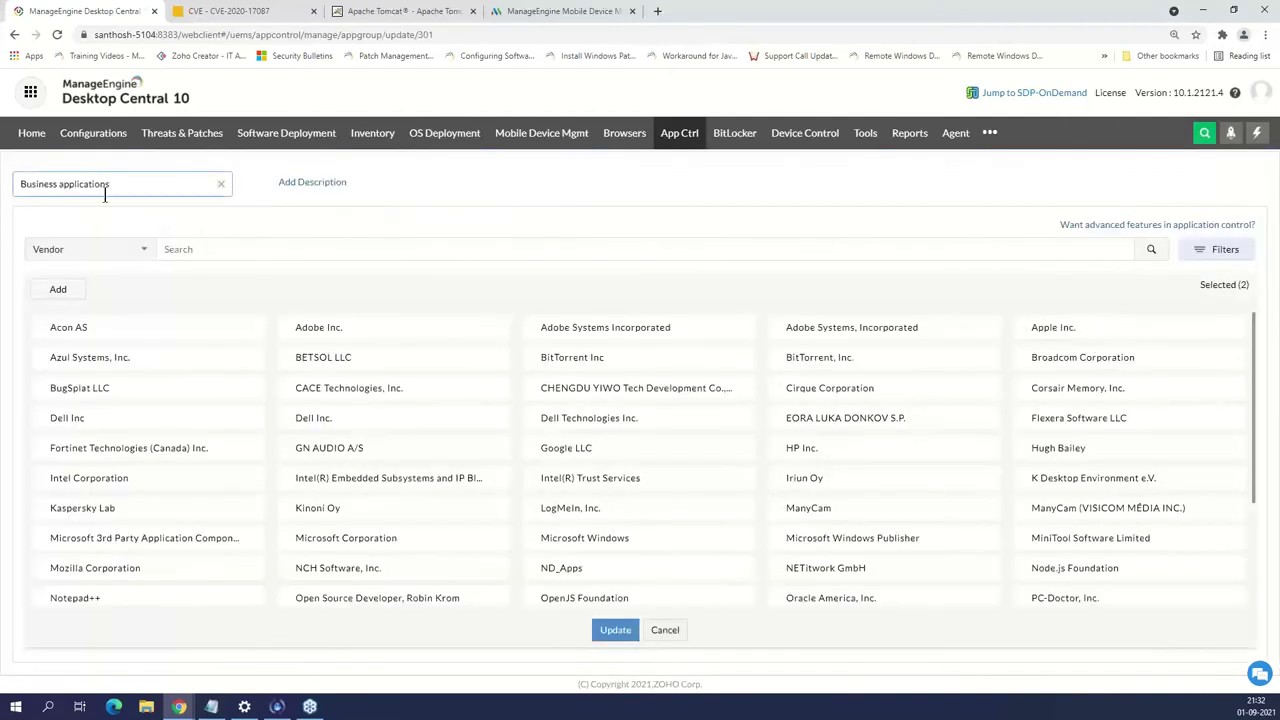
{"action": "left_click_drag", "start_coordinate": [115, 186], "coordinate": [2, 182]}
{"action": "left_click", "coordinate": [130, 252]}
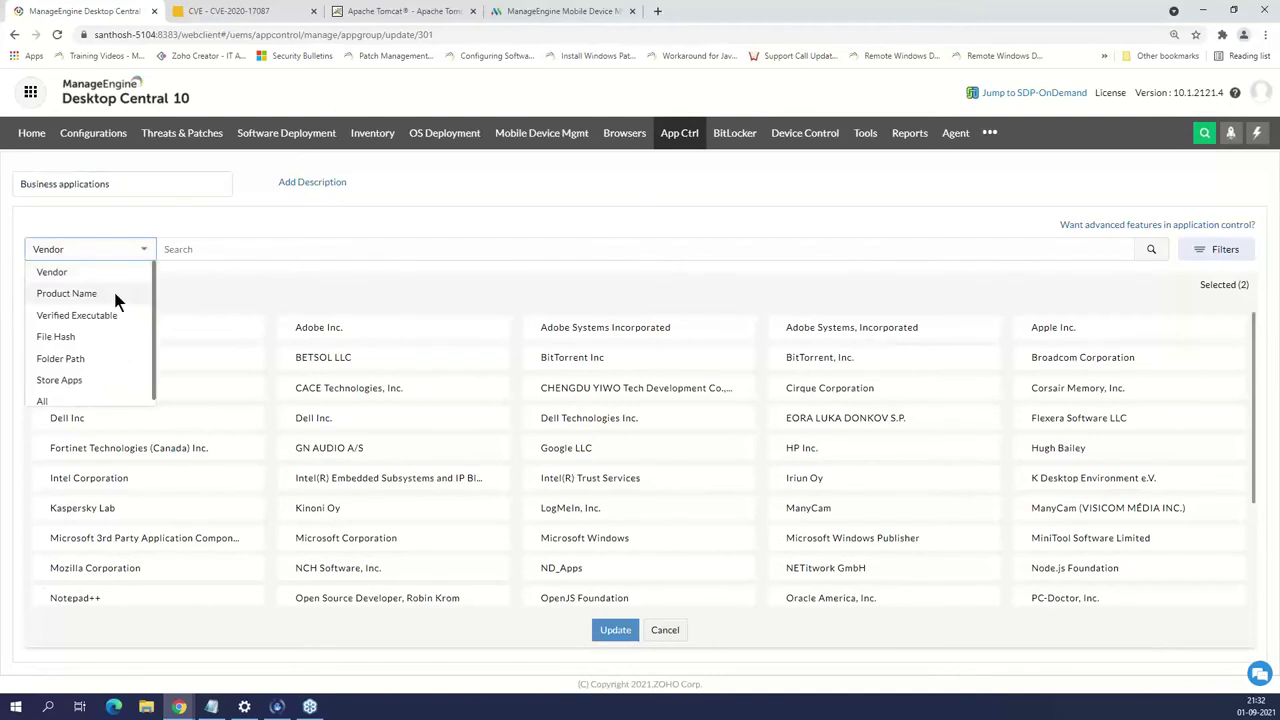
{"action": "left_click", "coordinate": [116, 296]}
{"action": "left_click", "coordinate": [250, 250]}
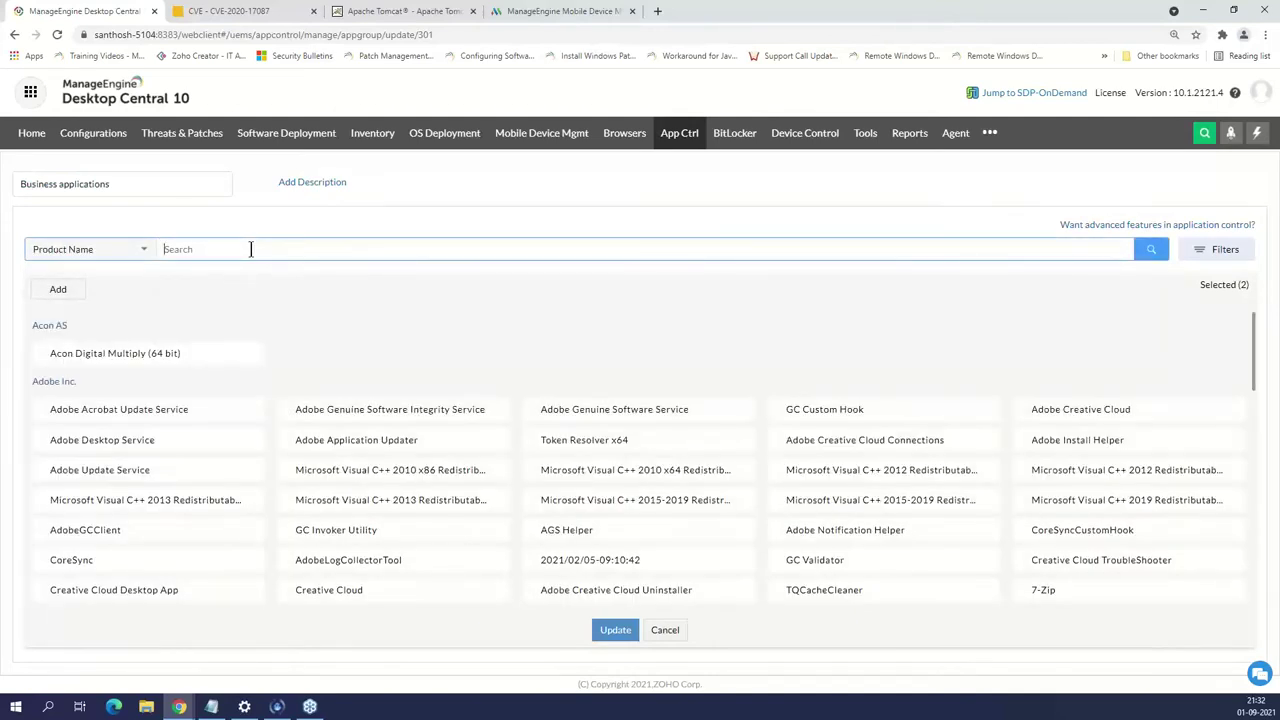
{"action": "type", "text": "teams"}
{"action": "key", "text": "Return"}
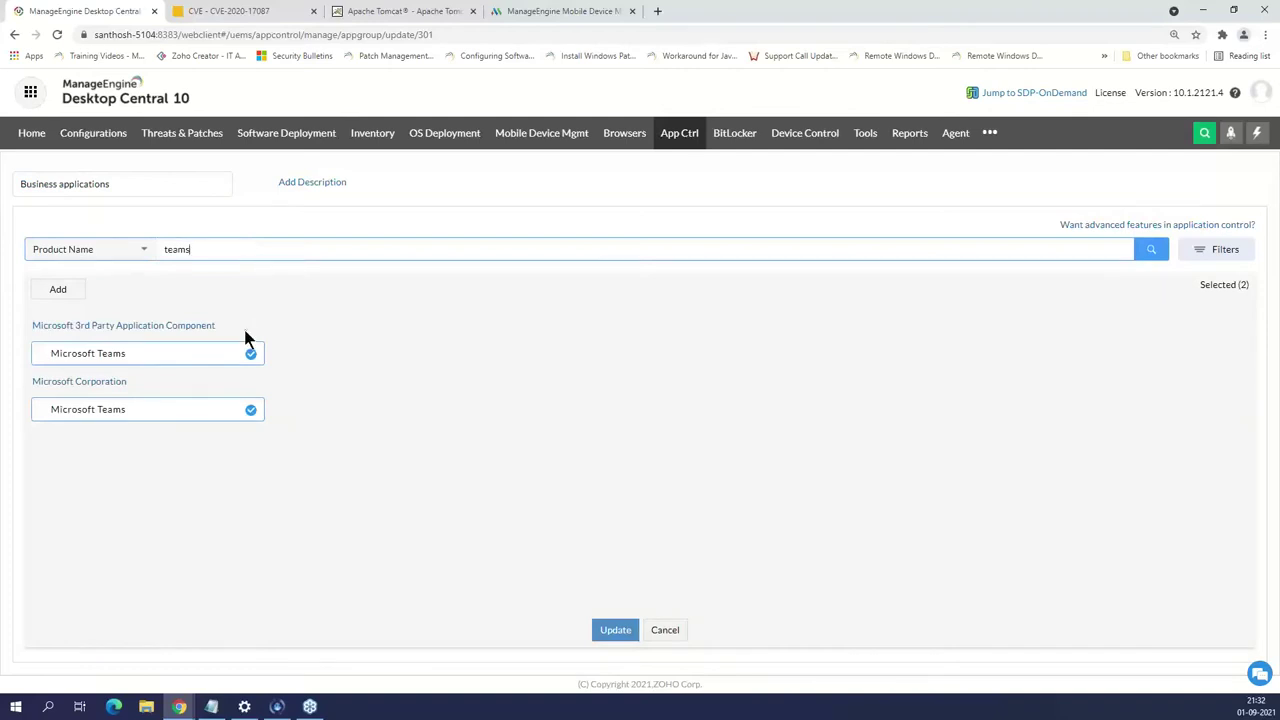
Search for "edge", add Microsoft Edge and Microsoft Edge Update to the Business applications whitelist, and save the group
{"action": "left_click_drag", "start_coordinate": [212, 250], "coordinate": [97, 252]}
{"action": "type", "text": "edge"}
{"action": "key", "text": "Return"}
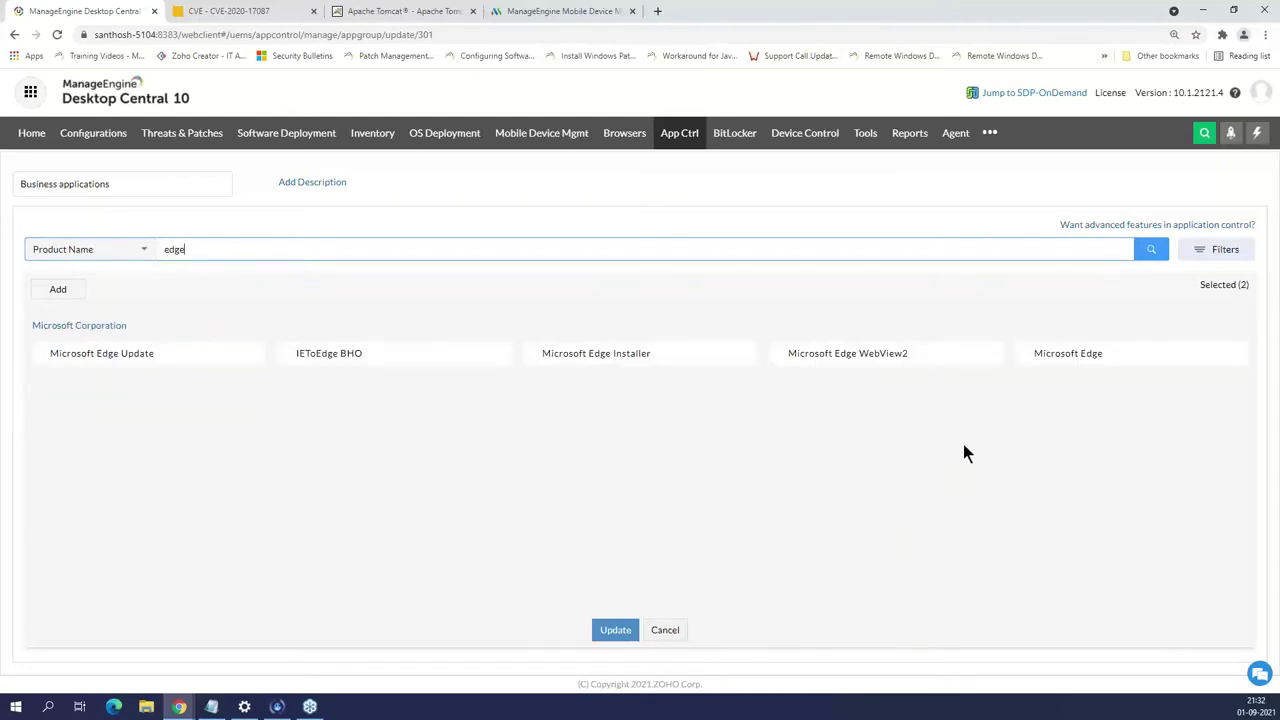
{"action": "left_click", "coordinate": [1095, 356]}
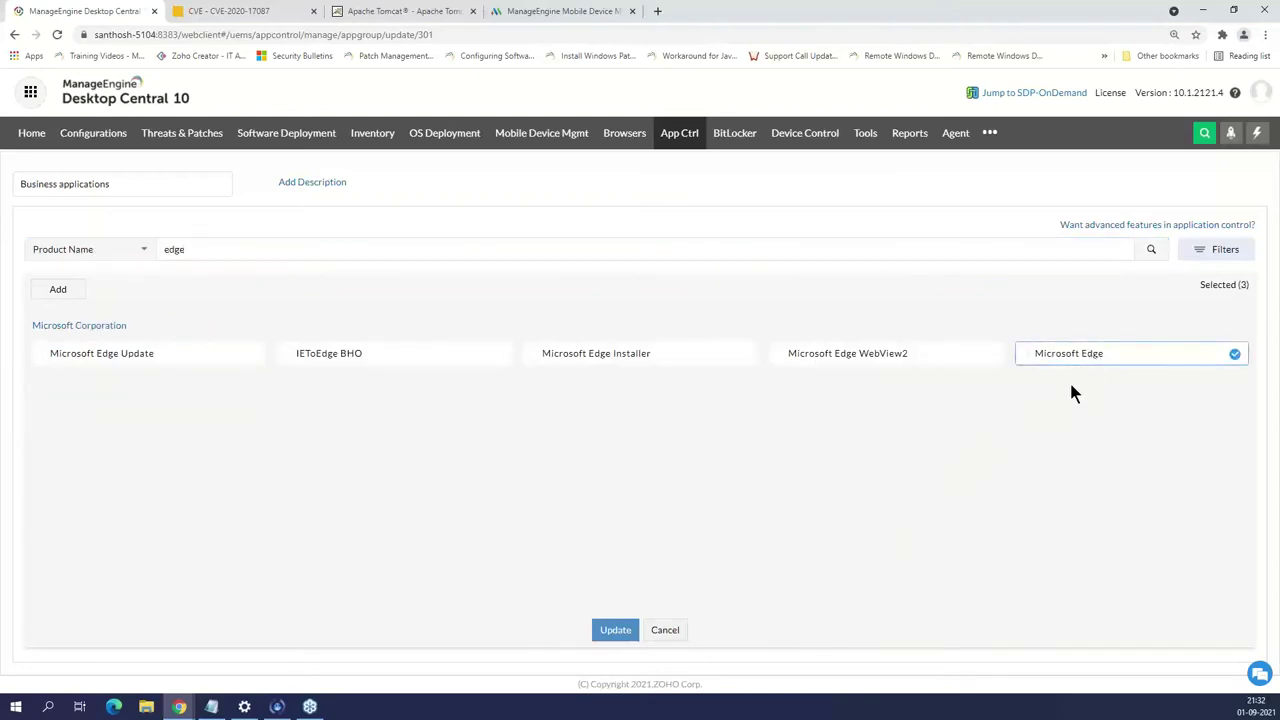
{"action": "left_click", "coordinate": [160, 354]}
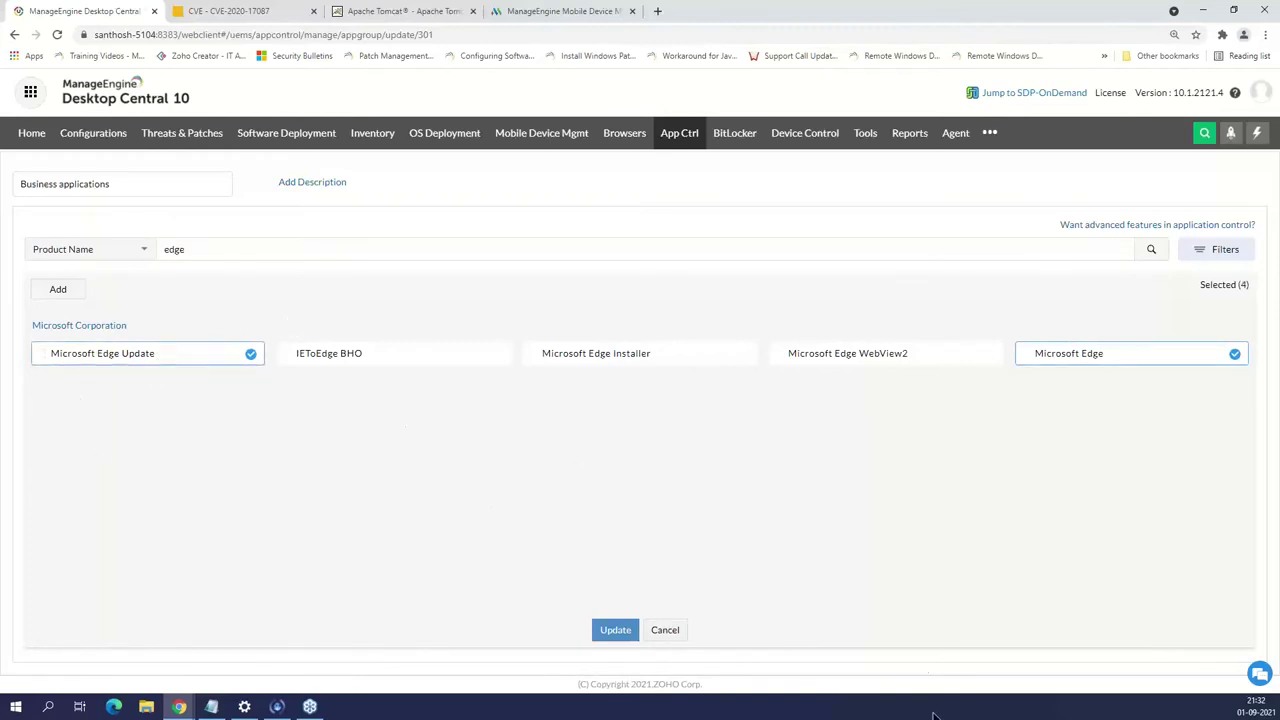
{"action": "left_click", "coordinate": [615, 630]}
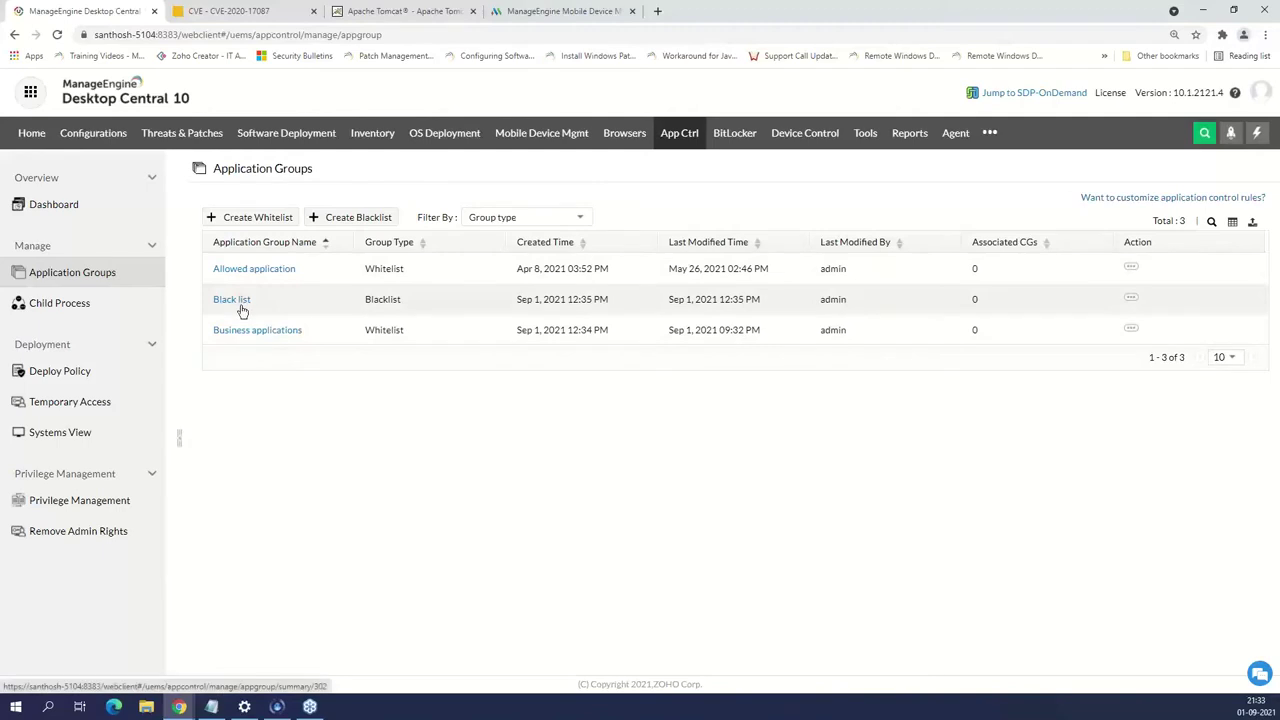
Modify the Black list application group by searching product names for "torren" and adding µTorrent Helper
{"action": "left_click", "coordinate": [1130, 303]}
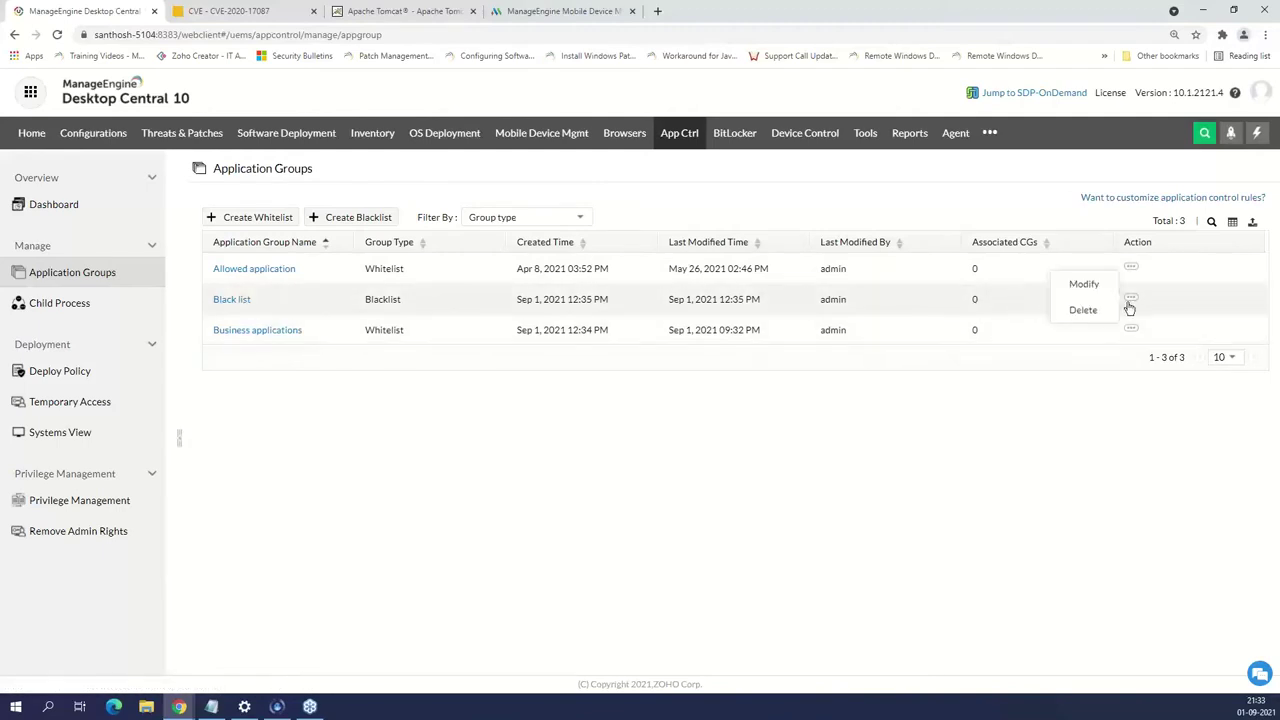
{"action": "left_click", "coordinate": [1085, 285]}
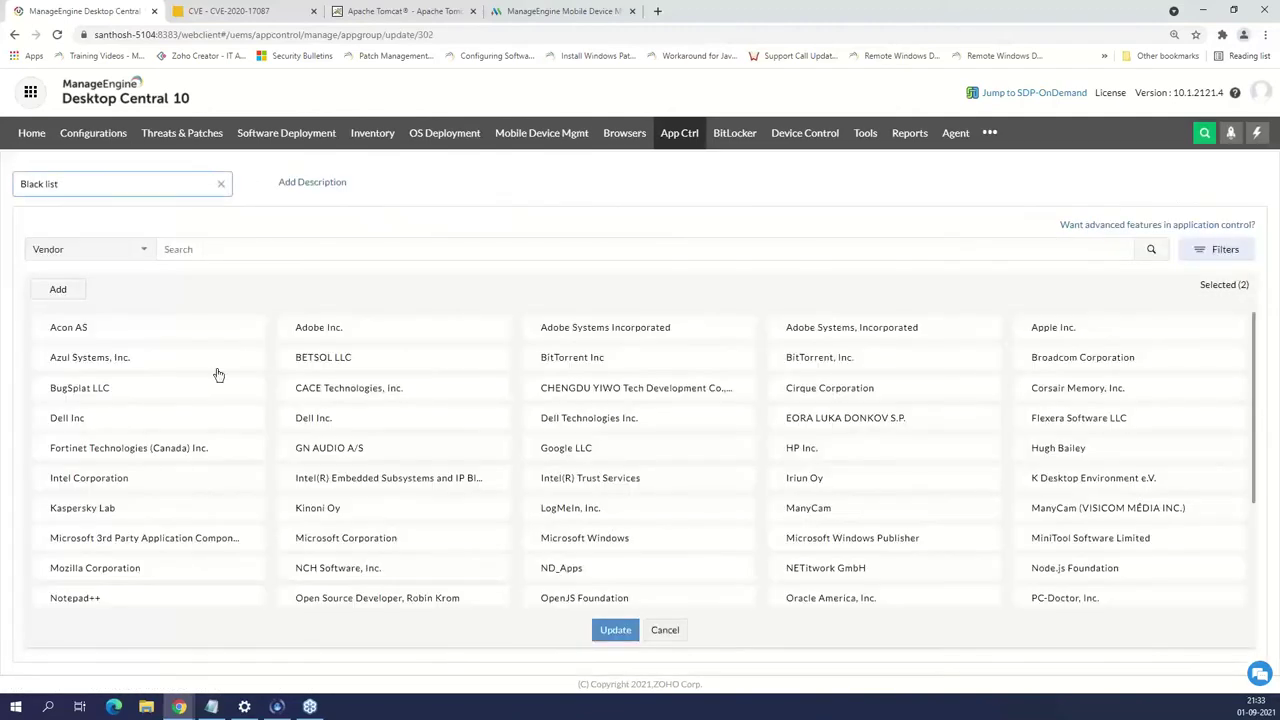
{"action": "left_click", "coordinate": [88, 252]}
{"action": "left_click", "coordinate": [93, 292]}
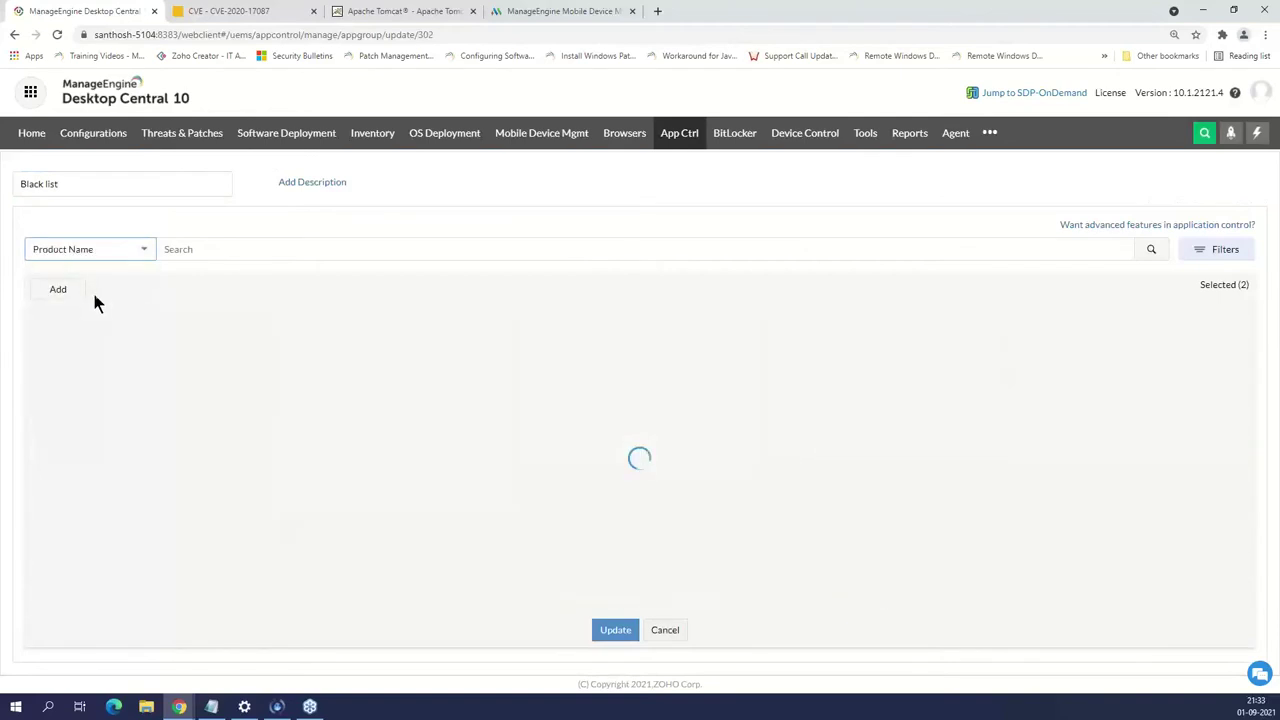
{"action": "left_click", "coordinate": [211, 251]}
{"action": "type", "text": "torren"}
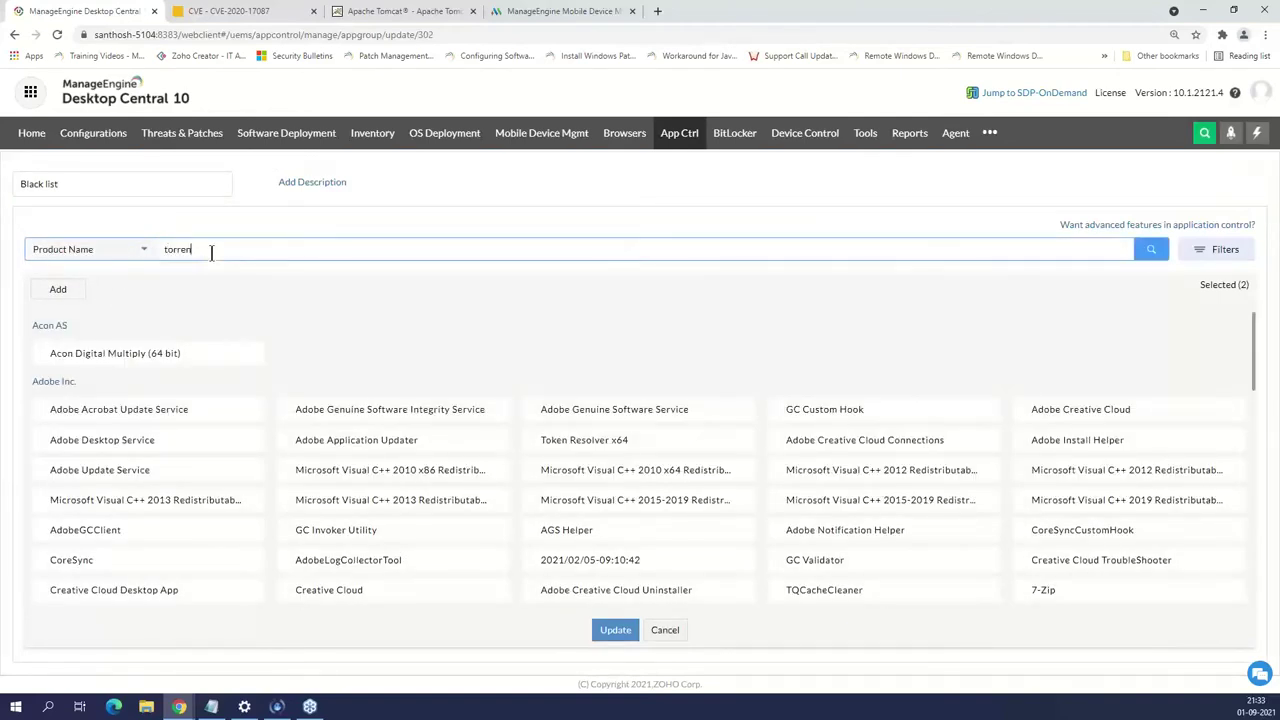
{"action": "left_click", "coordinate": [335, 358]}
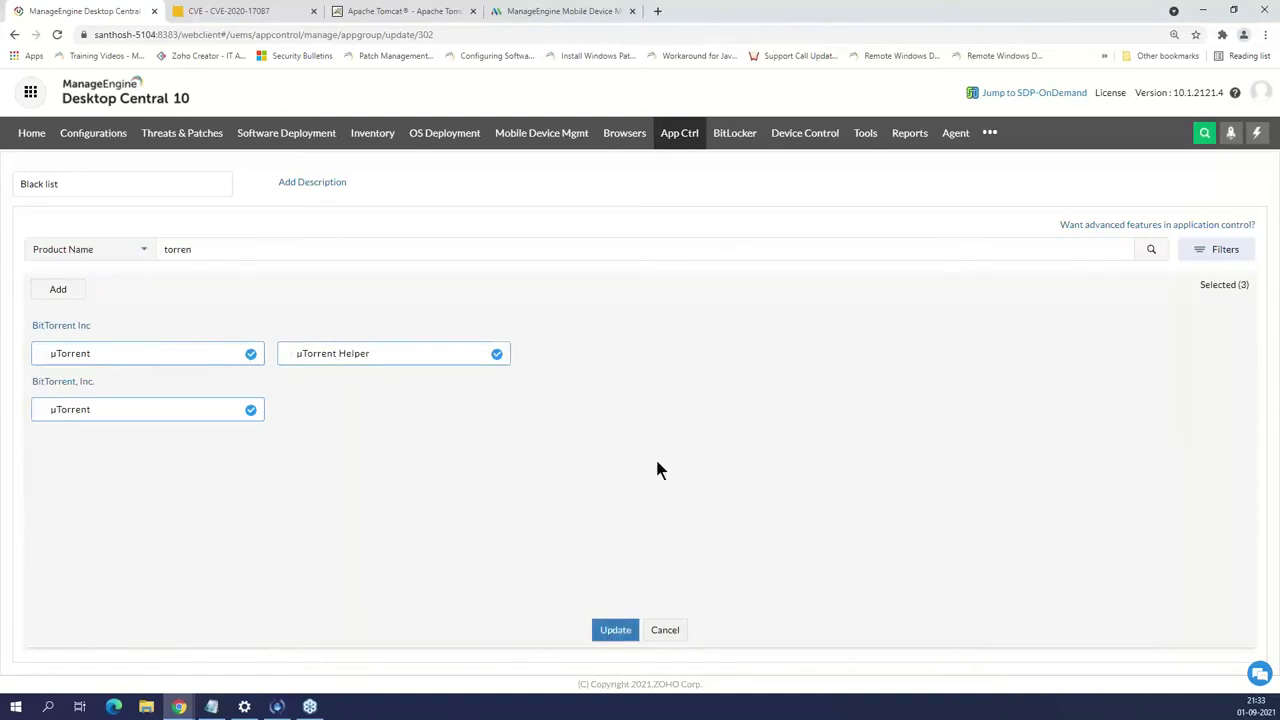
View the other criteria for choosing applications, and save the updated Black list group with Product Name kept
{"action": "left_click", "coordinate": [135, 252]}
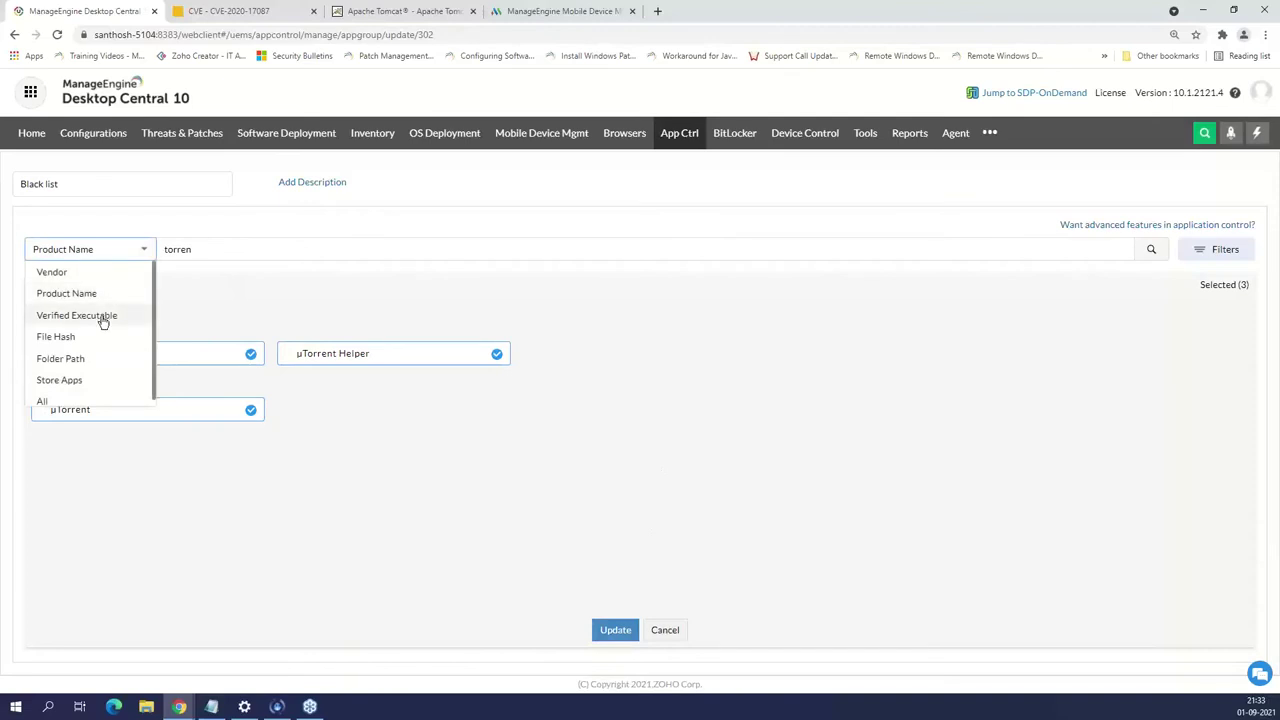
{"action": "scroll", "coordinate": [94, 357], "scroll_direction": "down", "scroll_amount": 1}
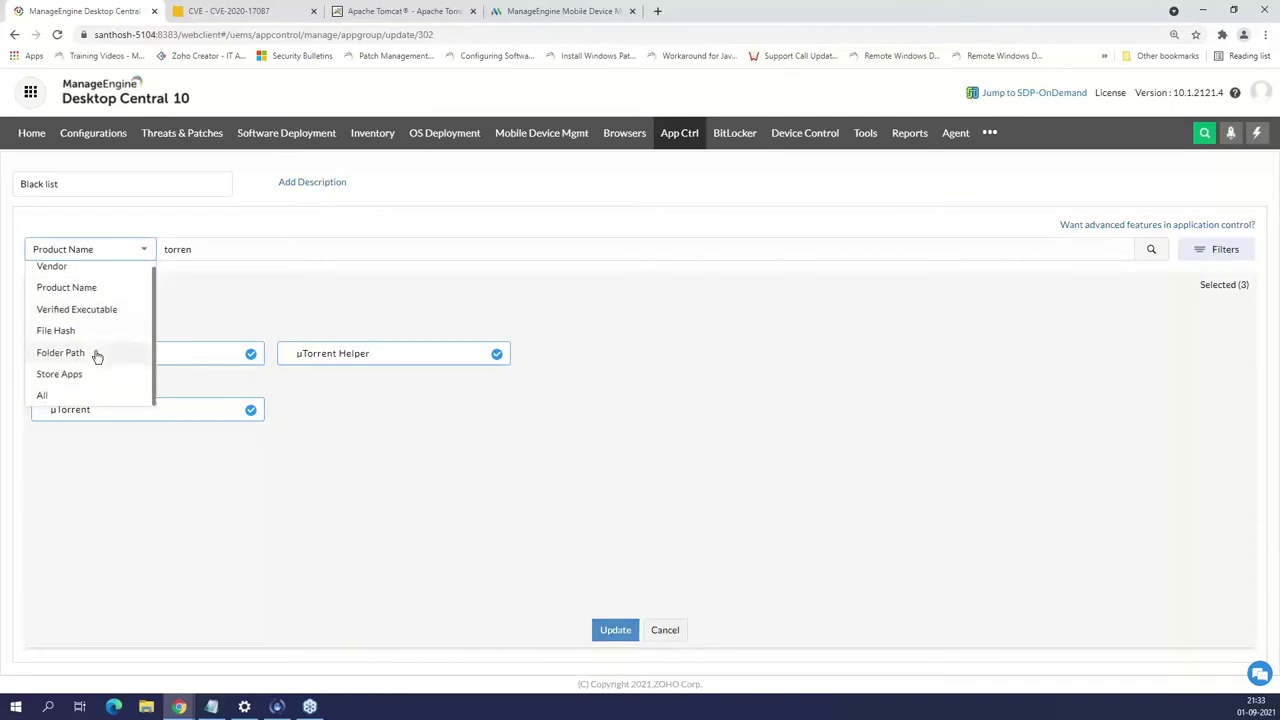
{"action": "left_click", "coordinate": [681, 567]}
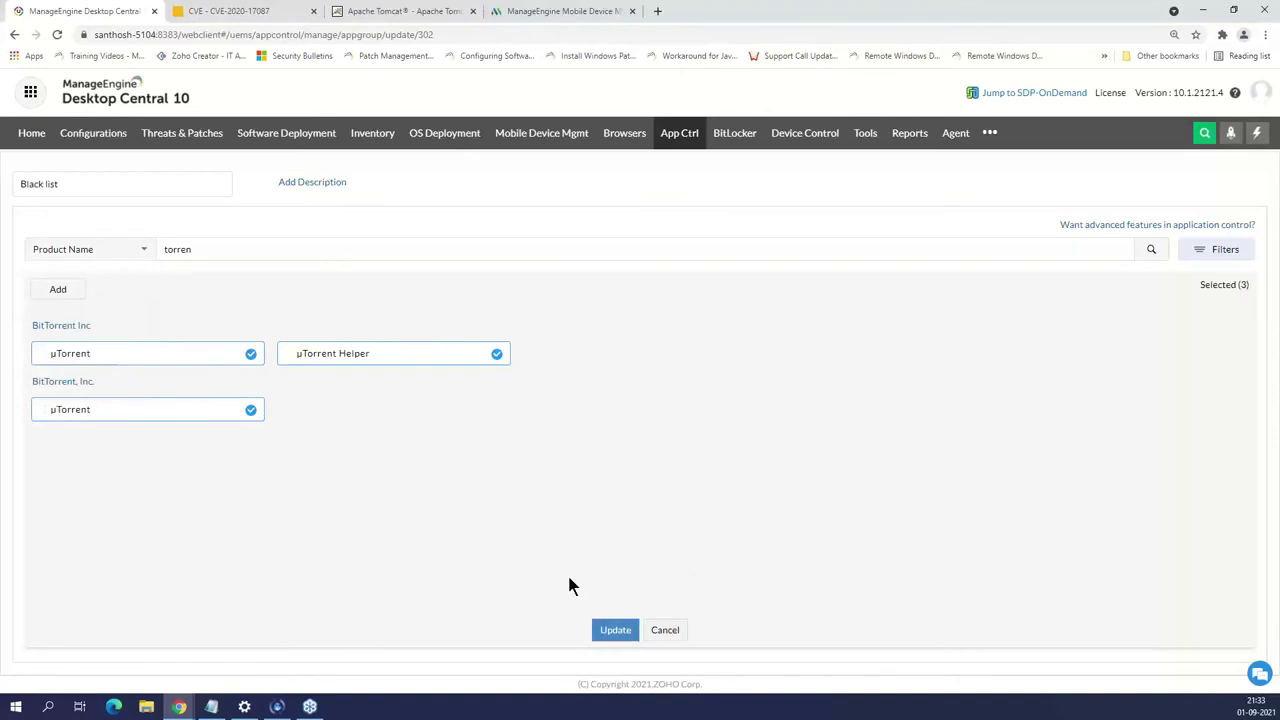
{"action": "left_click", "coordinate": [613, 631]}
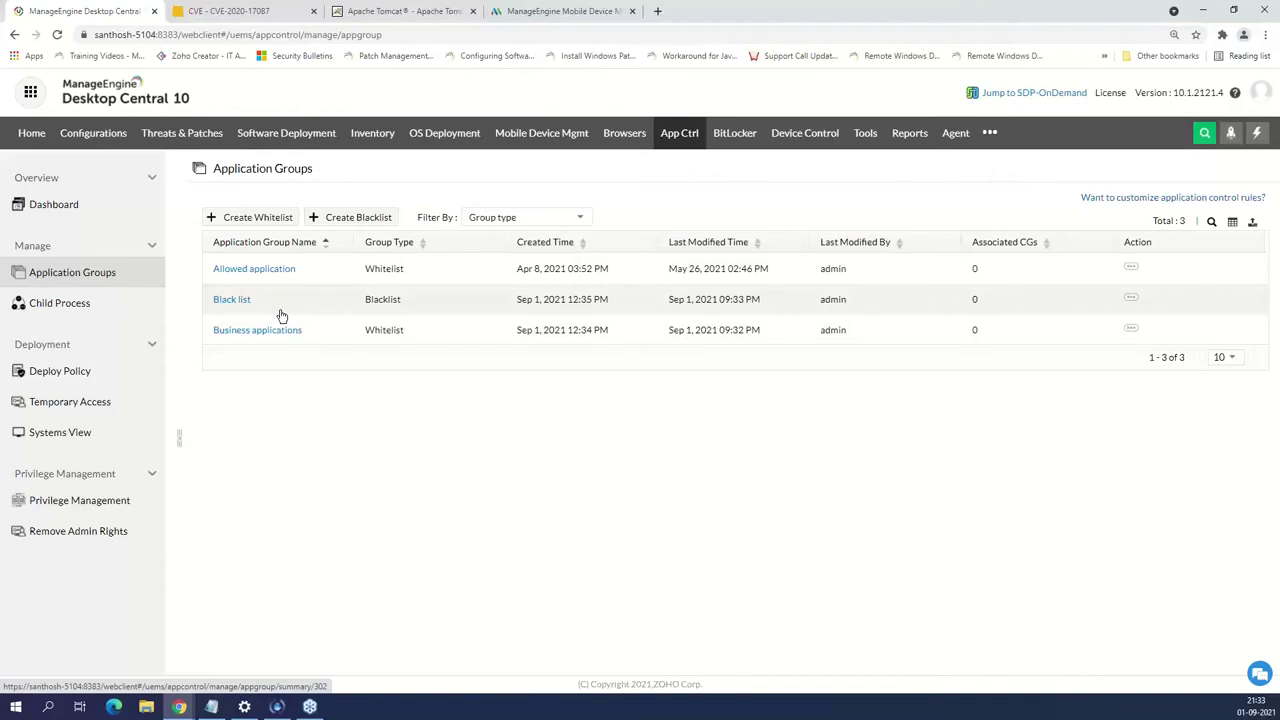
Open the custom groups in the admin settings and start creating a new computer group
{"action": "left_click", "coordinate": [991, 140]}
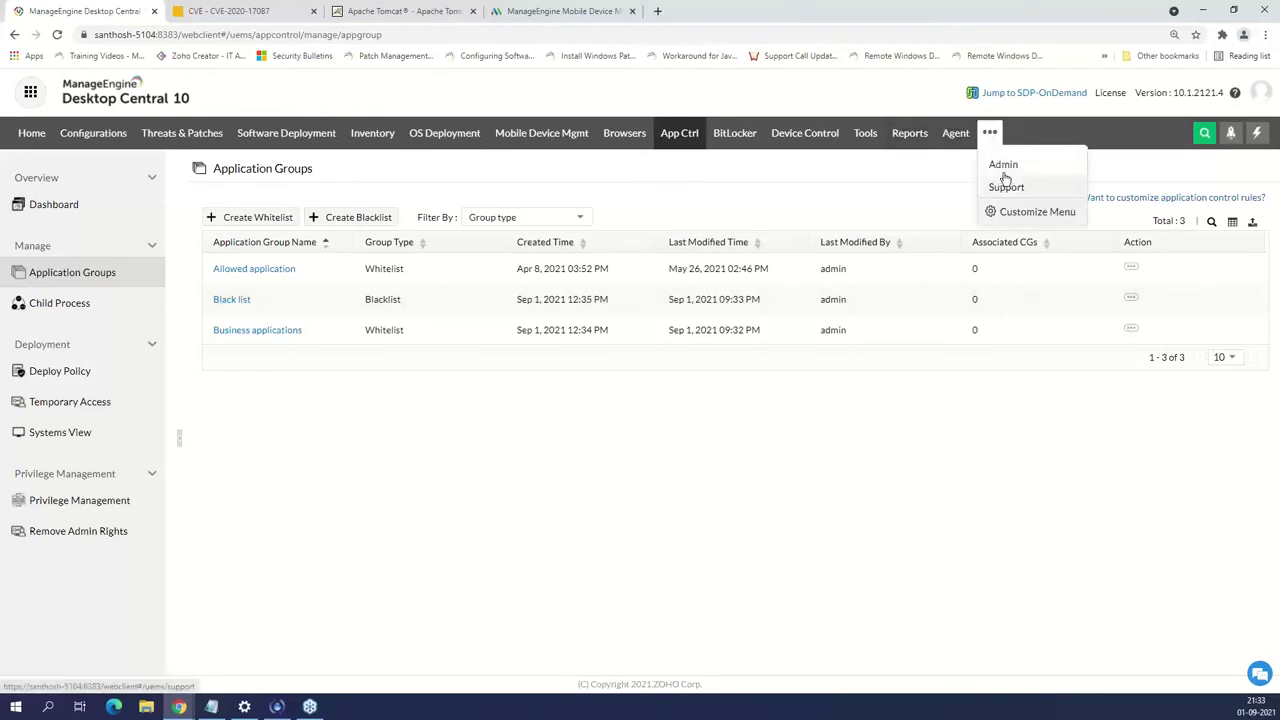
{"action": "left_click", "coordinate": [1003, 166]}
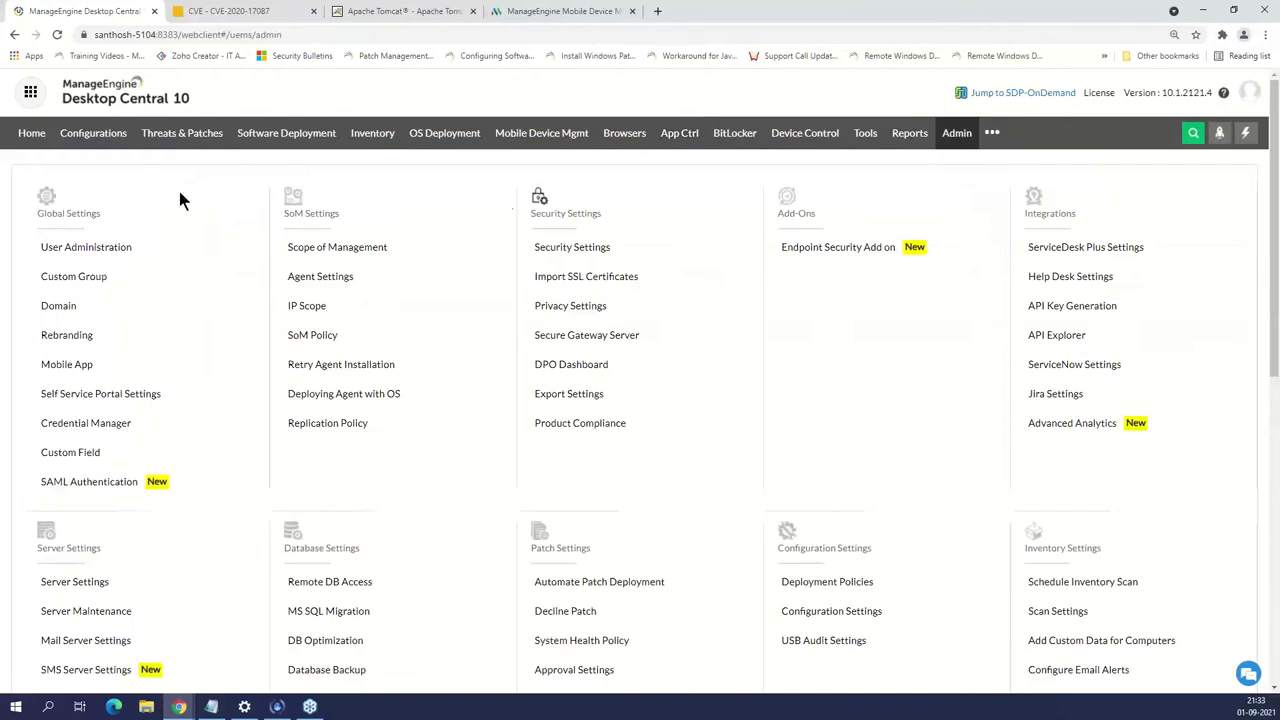
{"action": "left_click", "coordinate": [69, 284]}
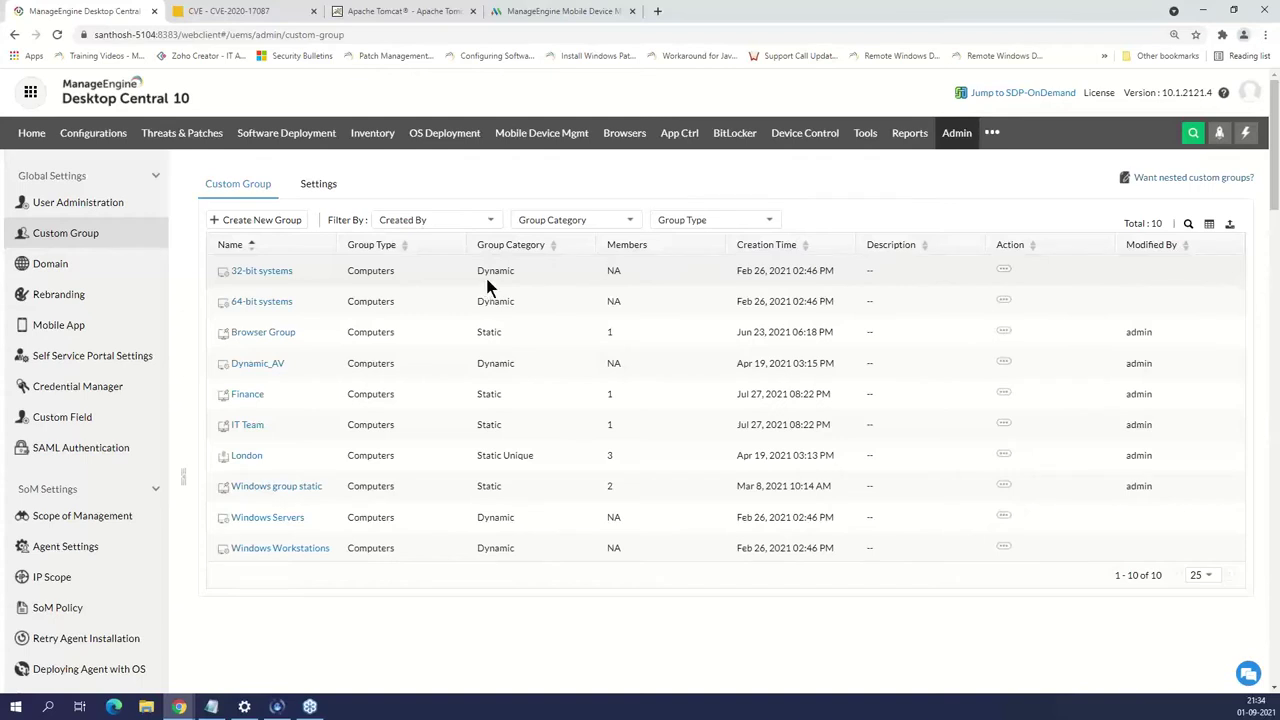
{"action": "left_click", "coordinate": [272, 222]}
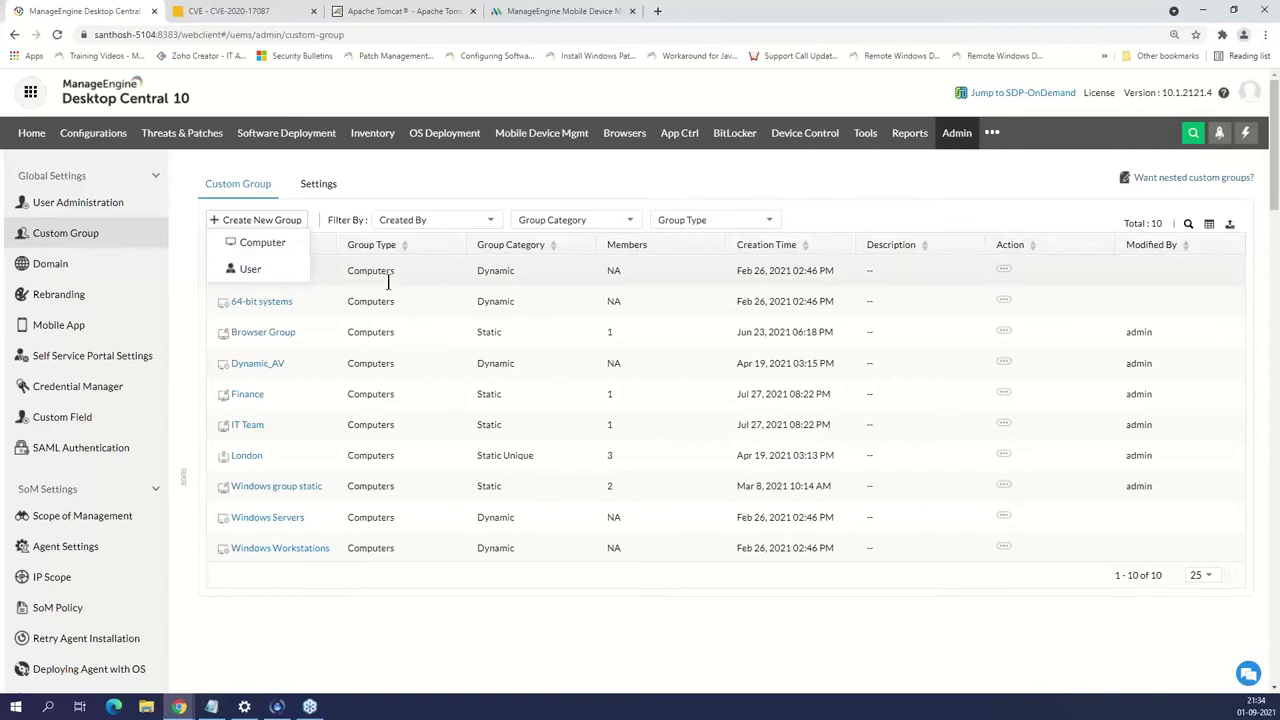
{"action": "left_click", "coordinate": [294, 247]}
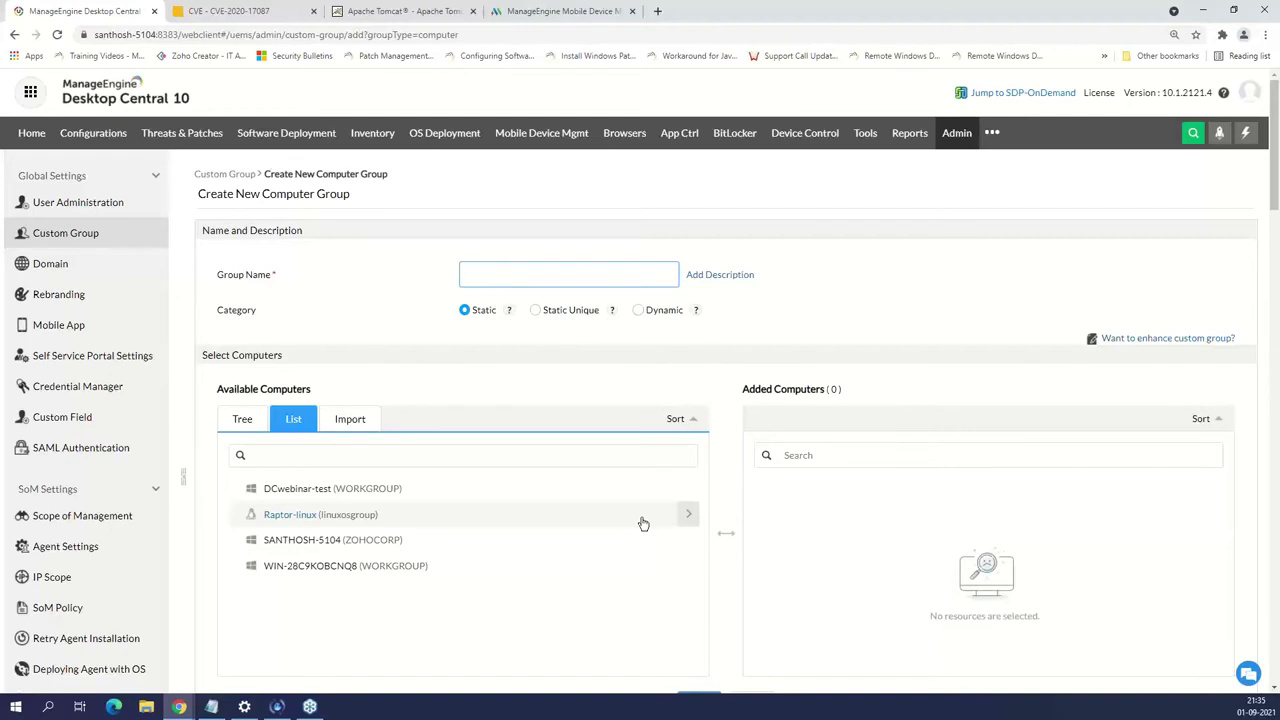
View the Static Unique and Dynamic categories and the columns available as dynamic criteria, and cancel the new computer group
{"action": "left_click", "coordinate": [535, 310]}
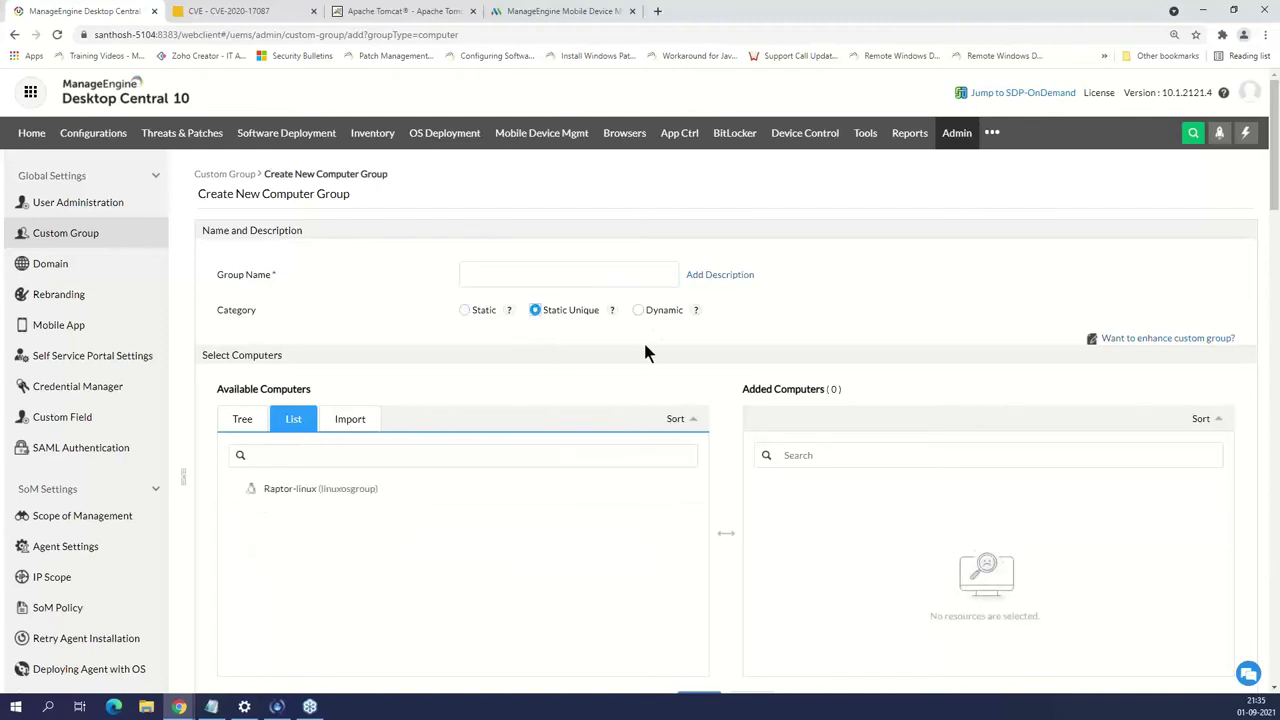
{"action": "left_click", "coordinate": [643, 311]}
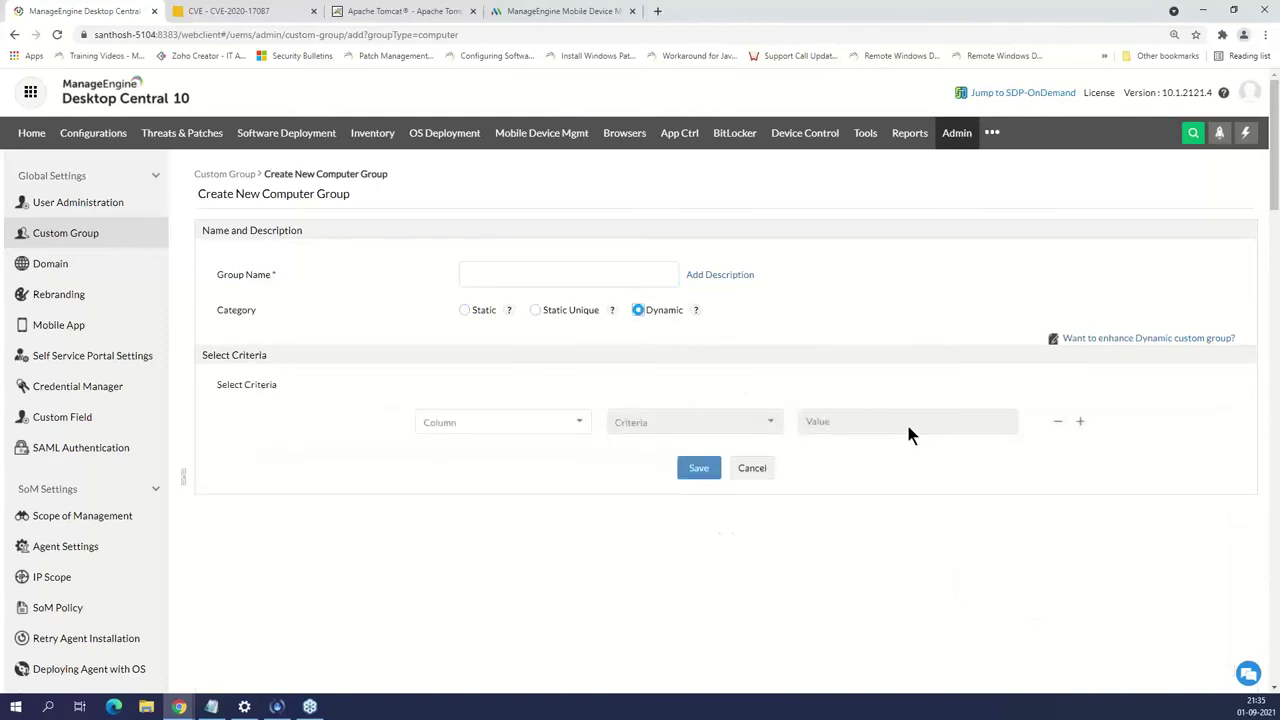
{"action": "left_click", "coordinate": [549, 422]}
{"action": "scroll", "coordinate": [549, 420], "scroll_direction": "down", "scroll_amount": 4}
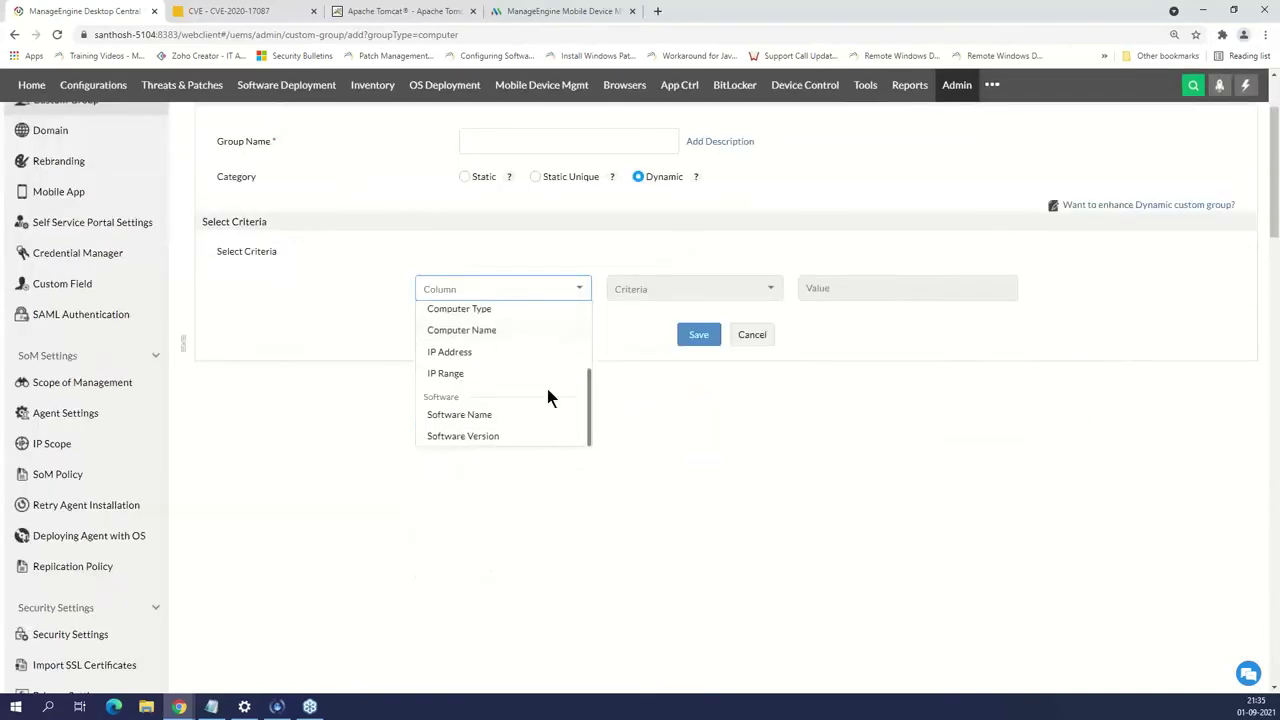
{"action": "scroll", "coordinate": [536, 410], "scroll_direction": "up", "scroll_amount": 1}
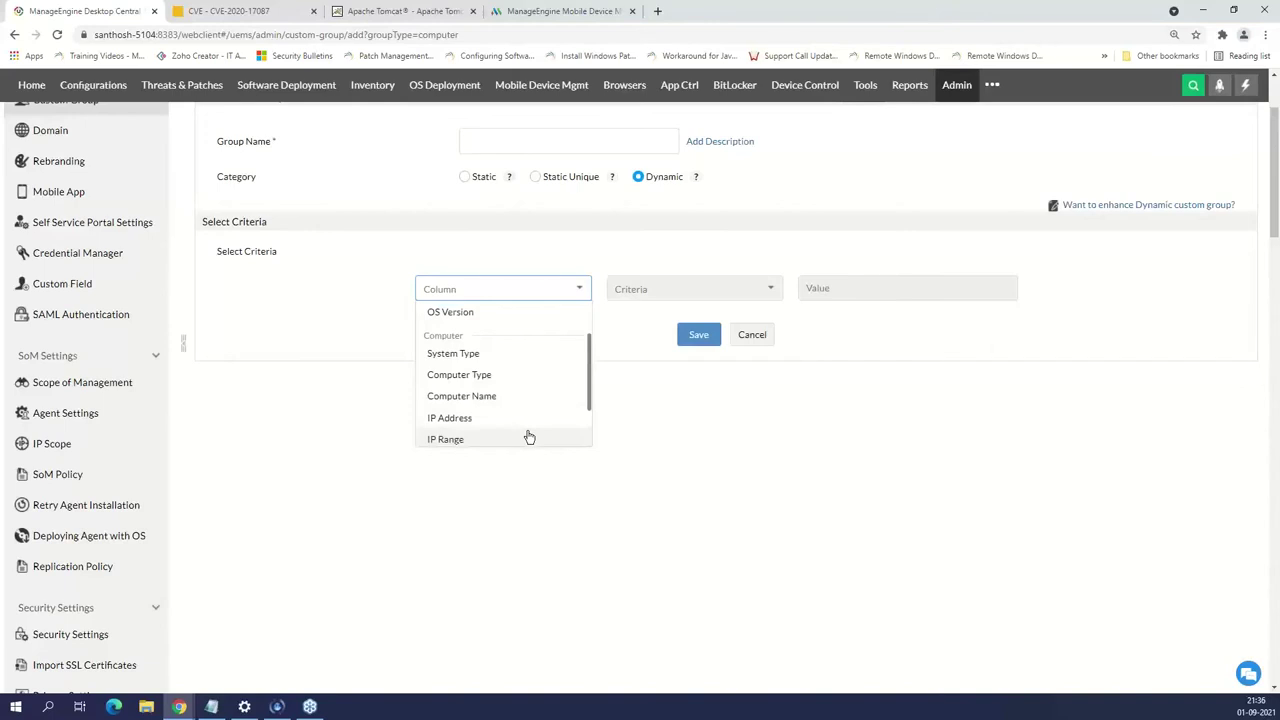
{"action": "scroll", "coordinate": [530, 420], "scroll_direction": "down", "scroll_amount": 1}
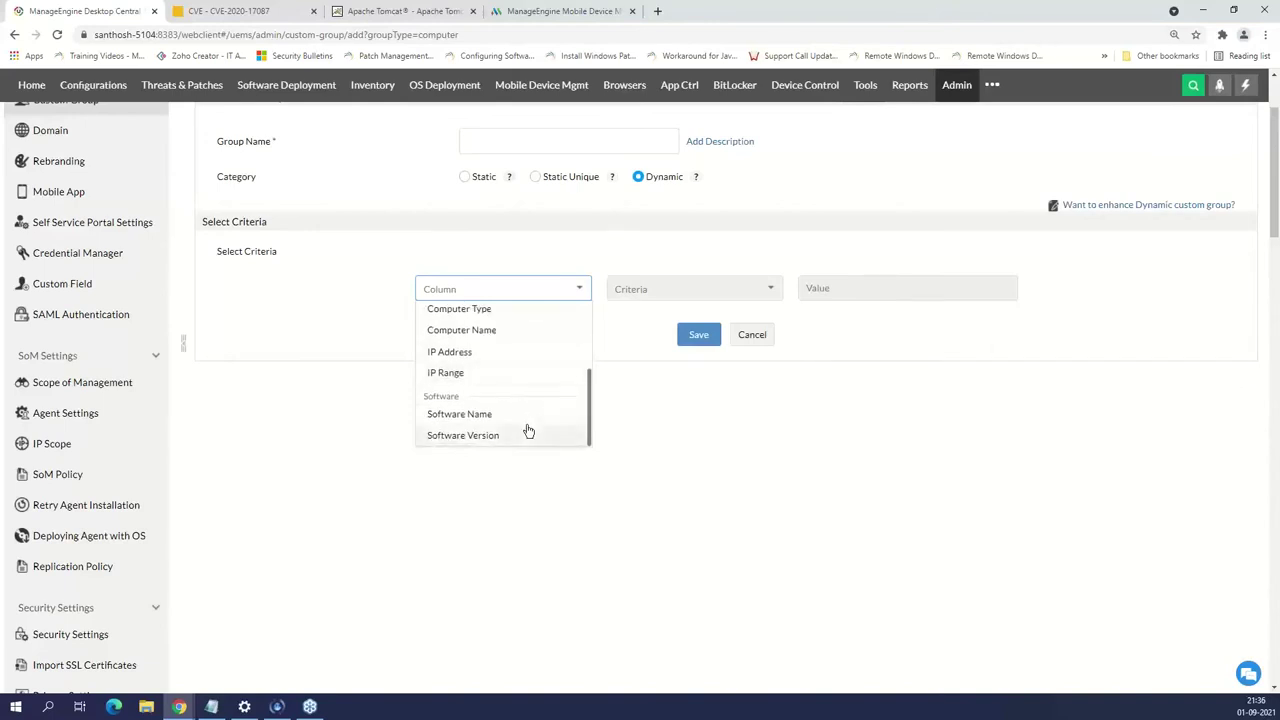
{"action": "scroll", "coordinate": [534, 392], "scroll_direction": "up", "scroll_amount": 1}
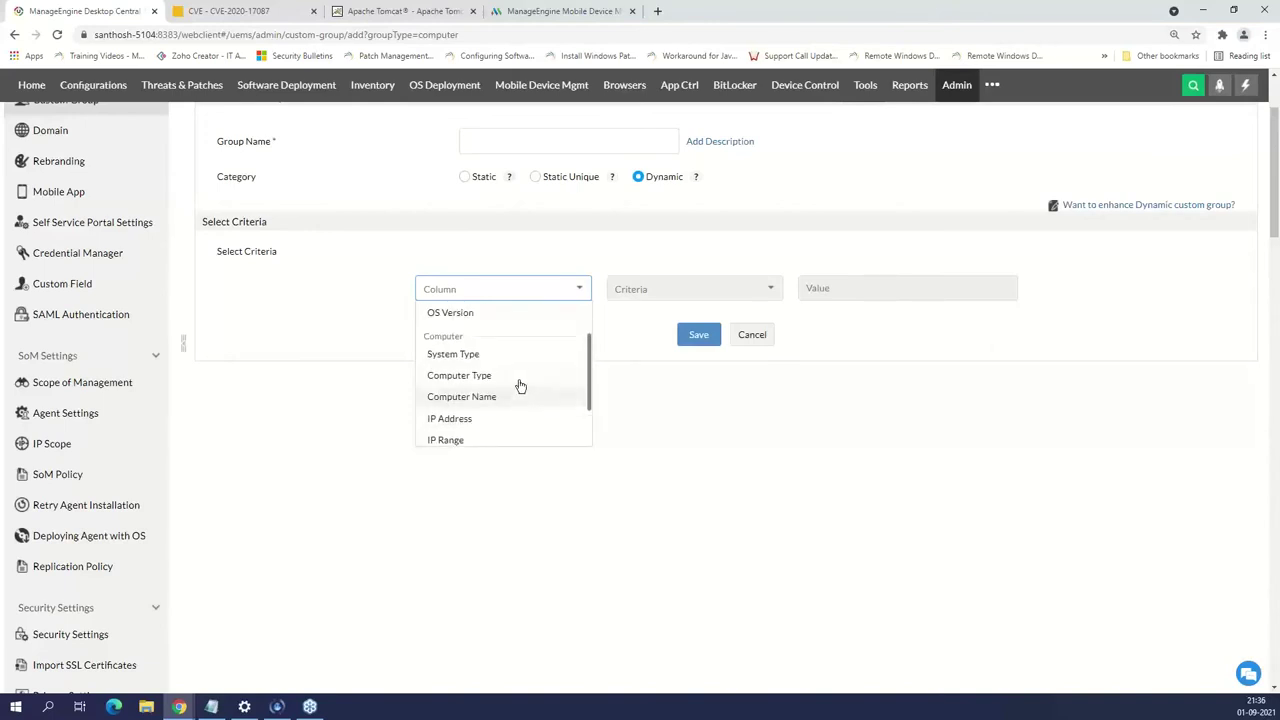
{"action": "scroll", "coordinate": [520, 390], "scroll_direction": "down", "scroll_amount": 1}
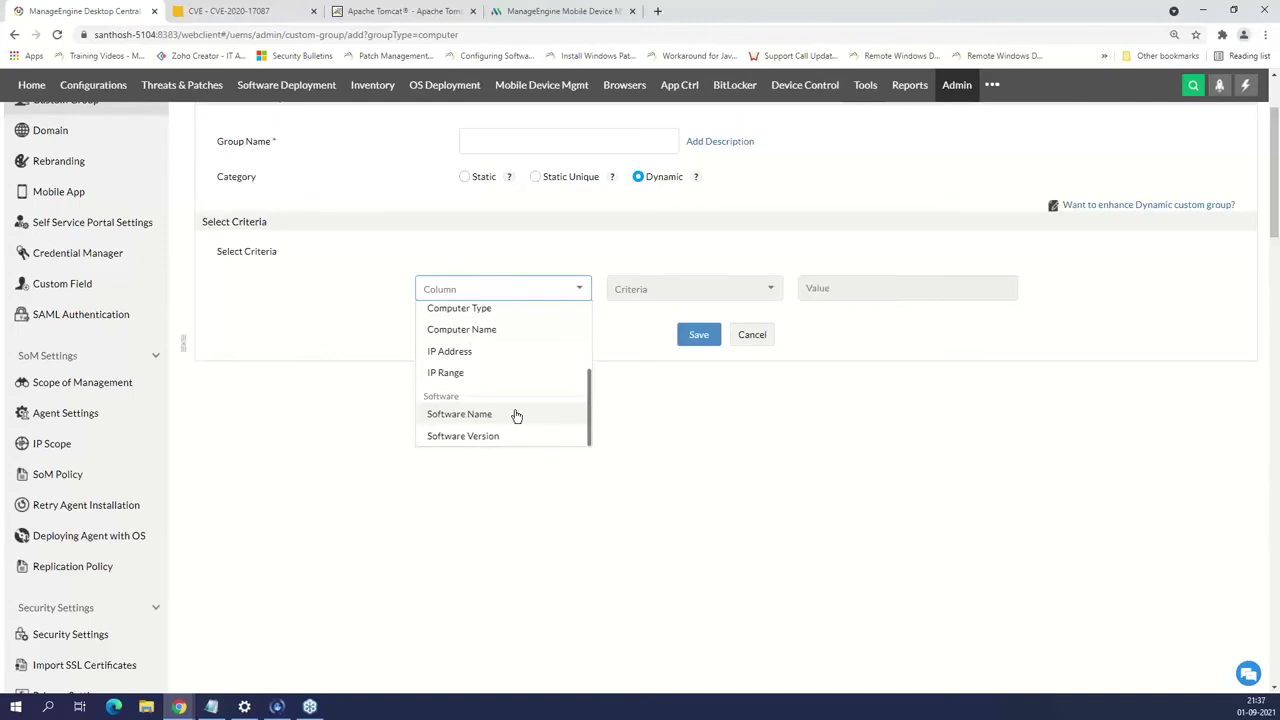
{"action": "left_click", "coordinate": [771, 347]}
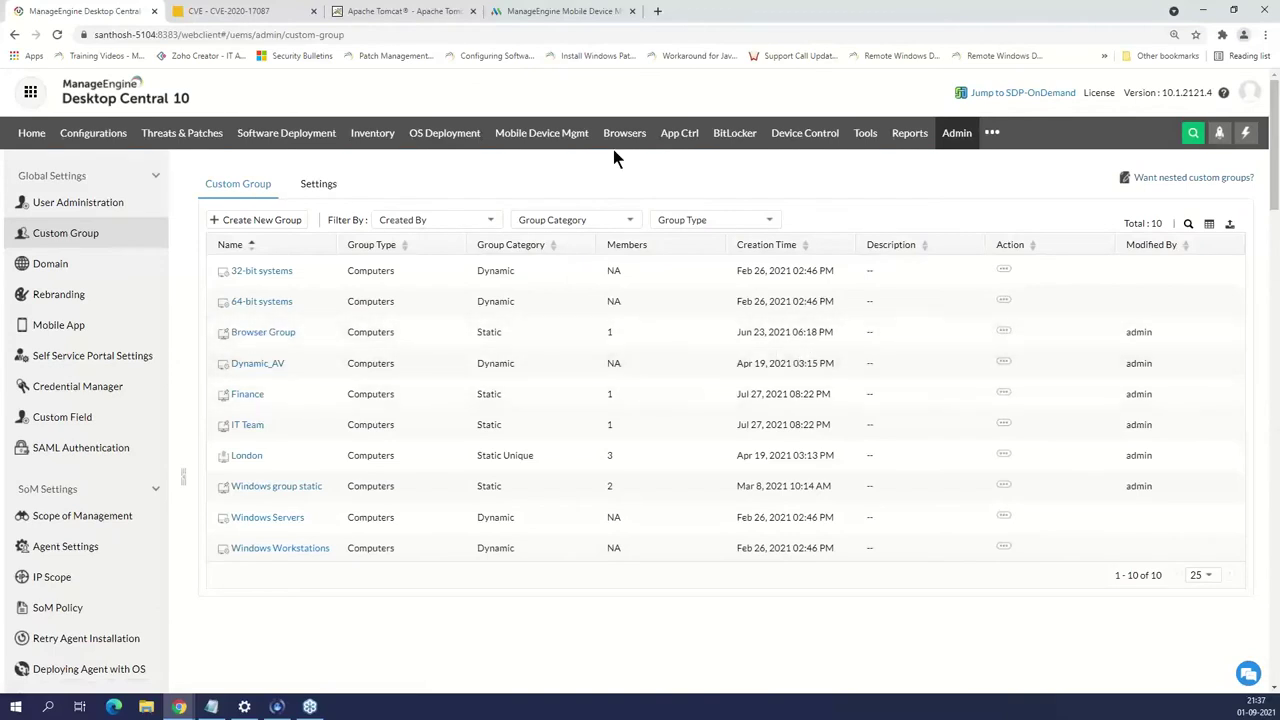
Return to the custom groups in the admin settings and check the member count of the London group
{"action": "left_click", "coordinate": [698, 131]}
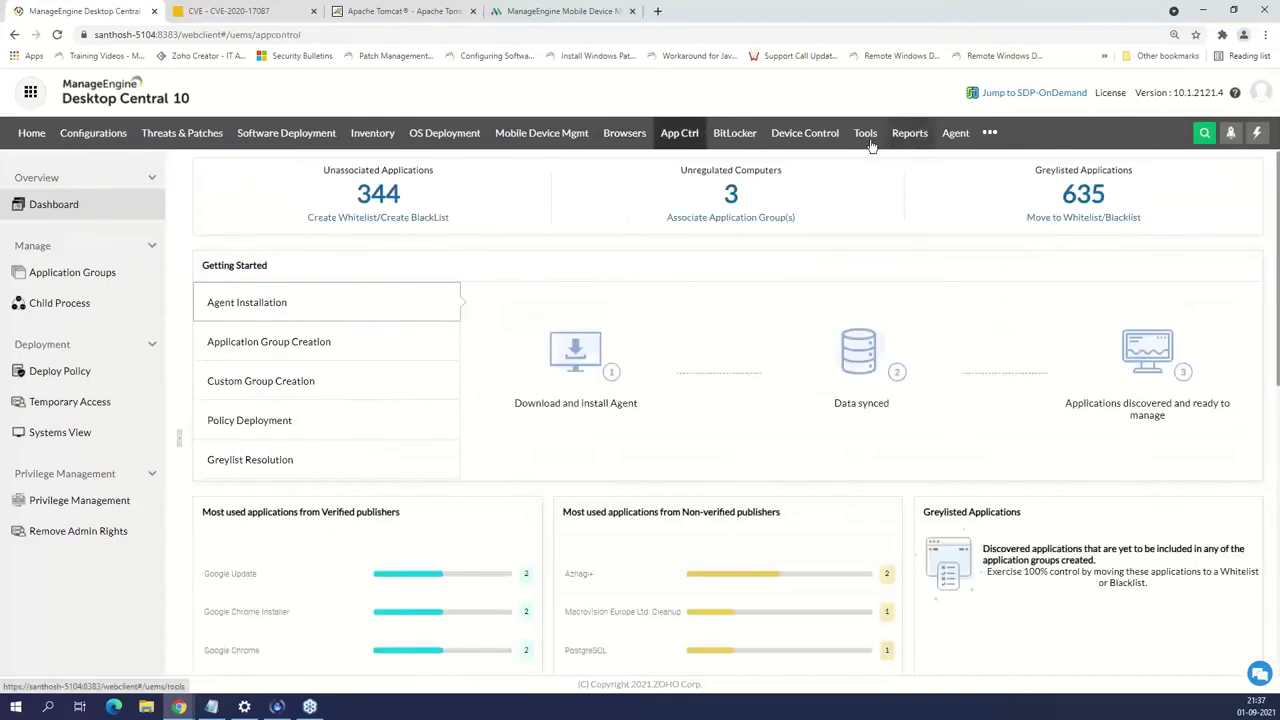
{"action": "left_click", "coordinate": [991, 134]}
{"action": "left_click", "coordinate": [1002, 165]}
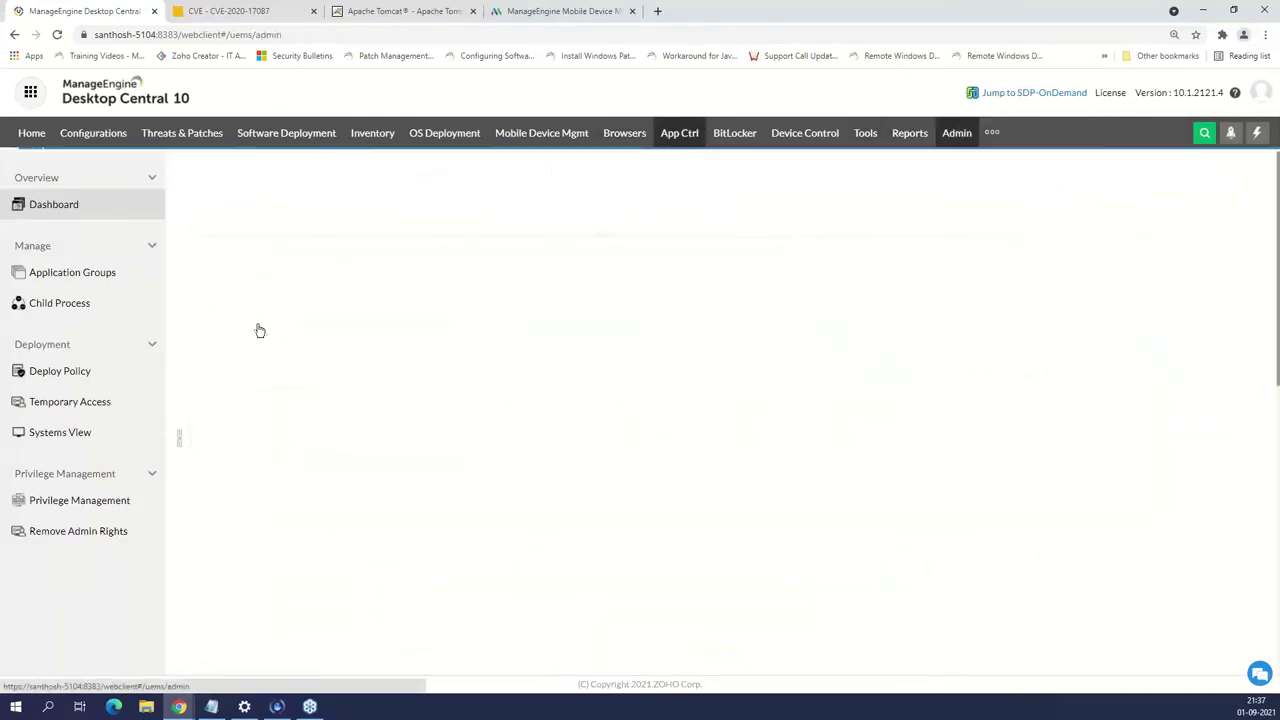
{"action": "left_click", "coordinate": [100, 279]}
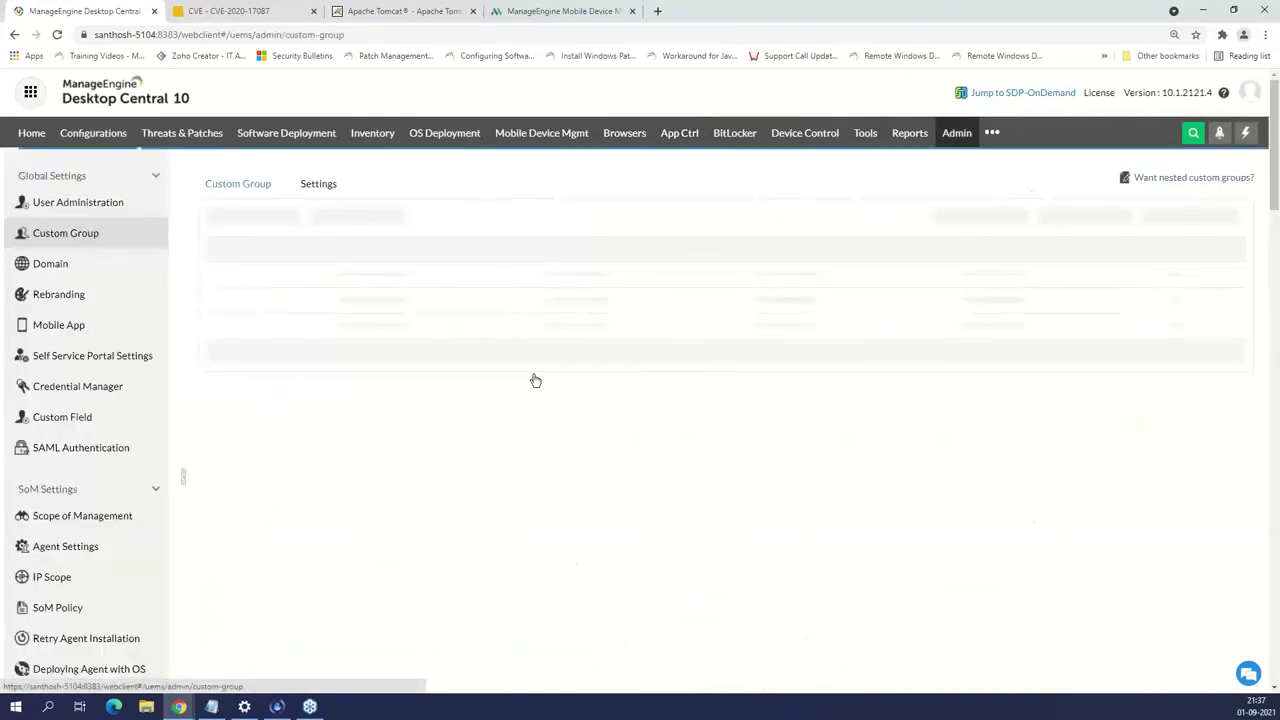
{"action": "left_click_drag", "start_coordinate": [267, 455], "coordinate": [233, 455]}
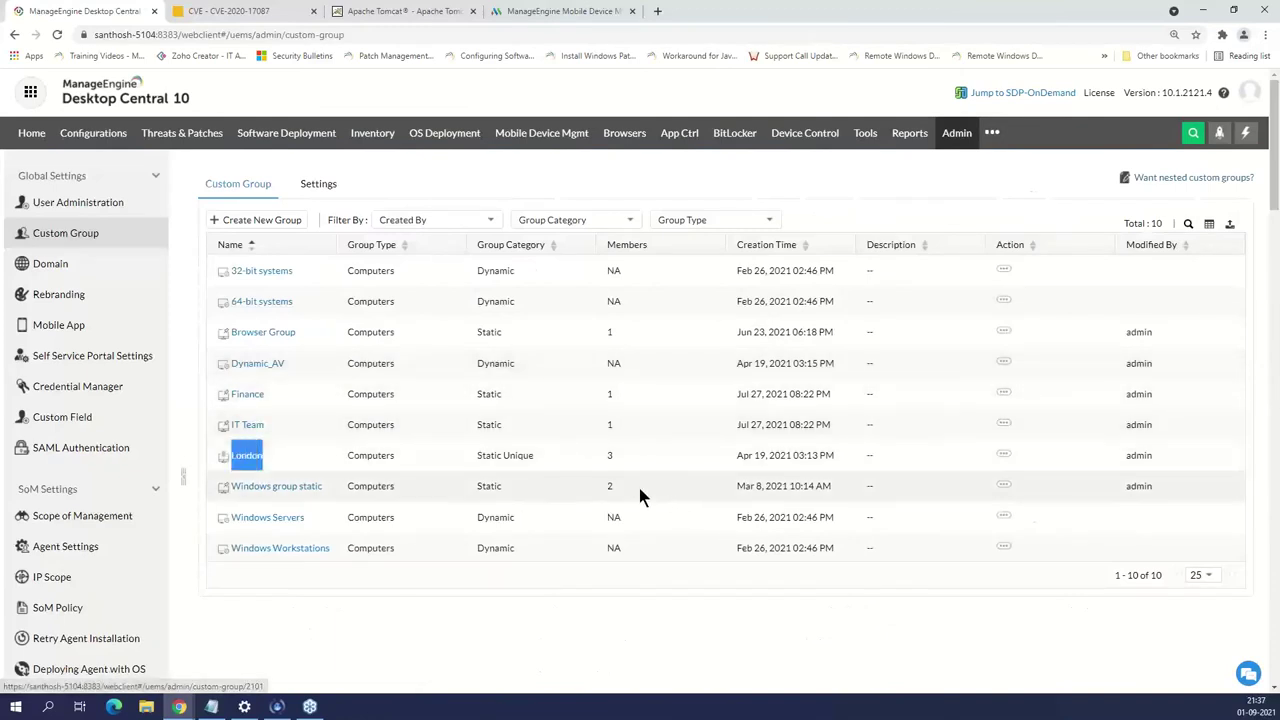
{"action": "mouse_move", "coordinate": [613, 465]}
{"action": "left_mouse_down"}
{"action": "mouse_move", "coordinate": [603, 452]}
{"action": "mouse_move", "coordinate": [618, 460]}
{"action": "left_mouse_up"}
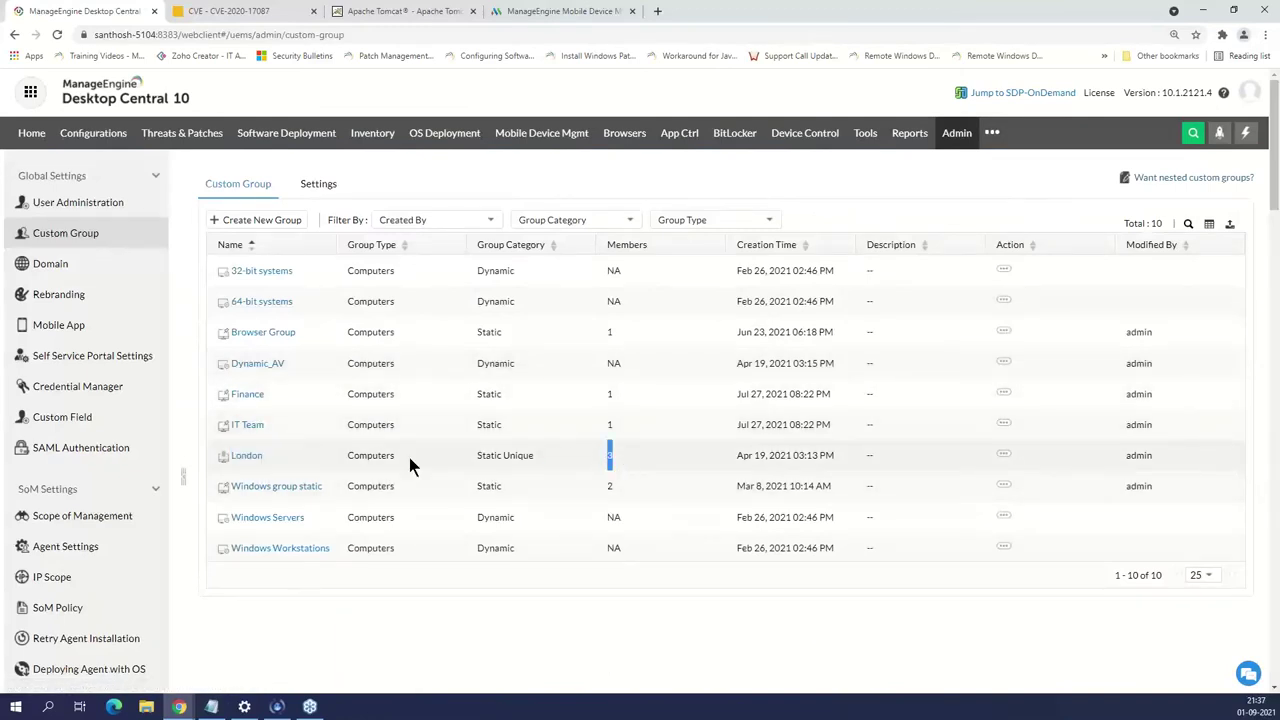
View the application groups in application control and open the policy deployment page
{"action": "left_click", "coordinate": [689, 148]}
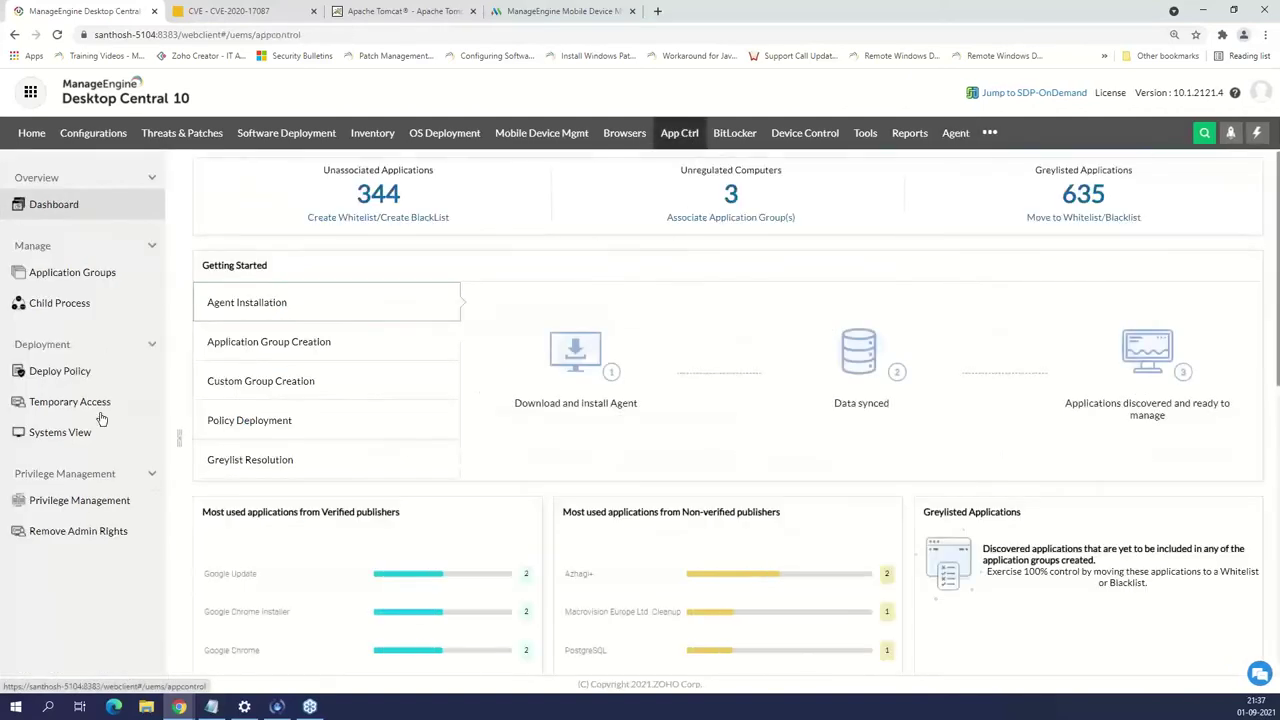
{"action": "left_click", "coordinate": [82, 274]}
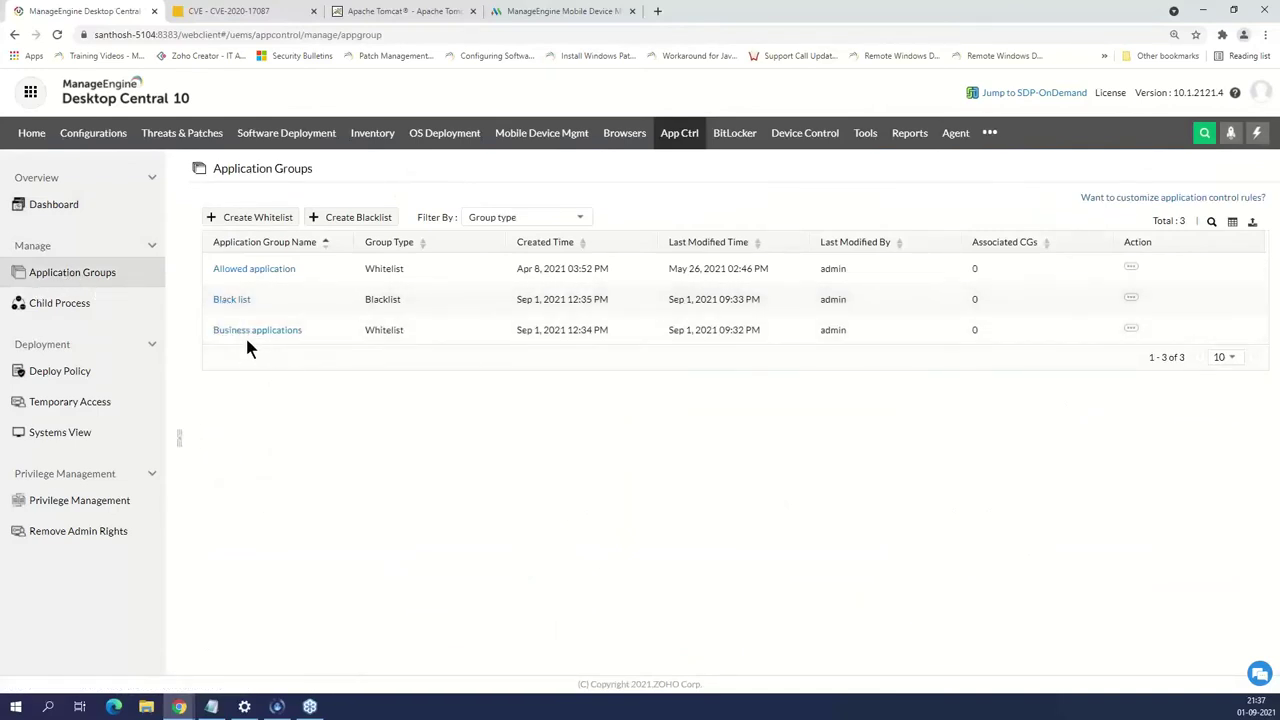
{"action": "left_click", "coordinate": [56, 370]}
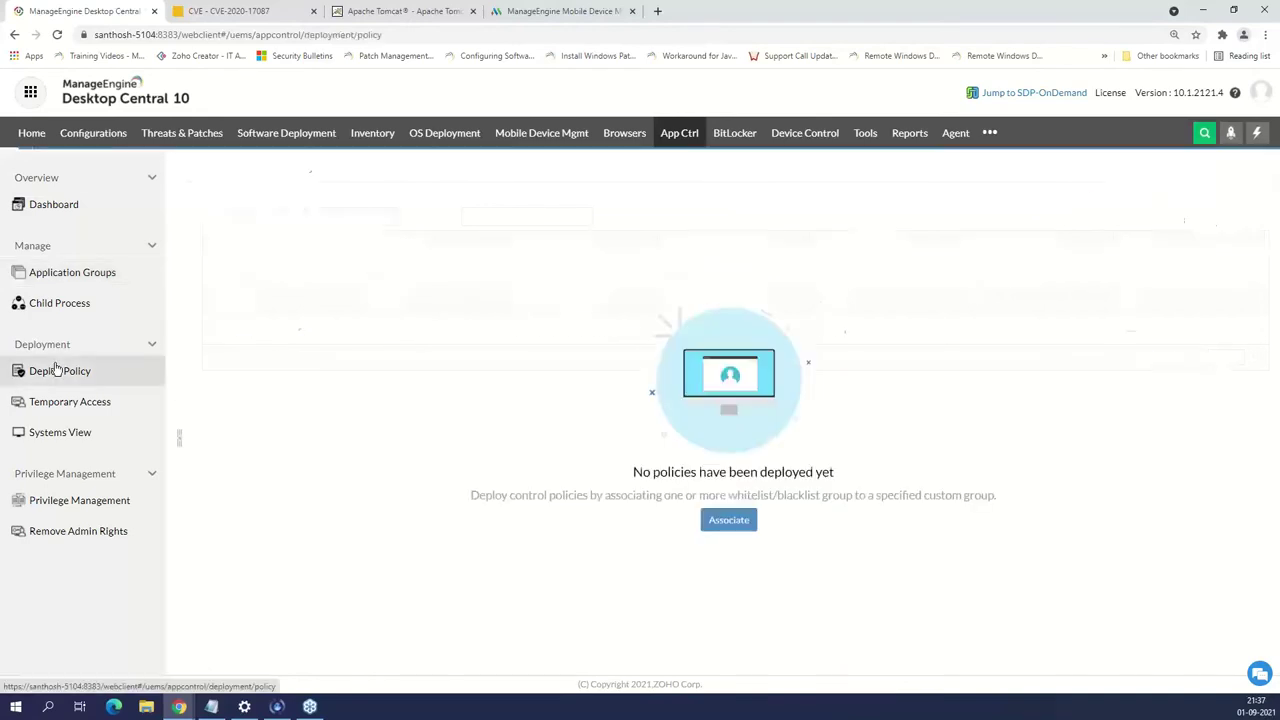
Start a new policy association that links the London custom group to the Business applications group
{"action": "left_click", "coordinate": [721, 519]}
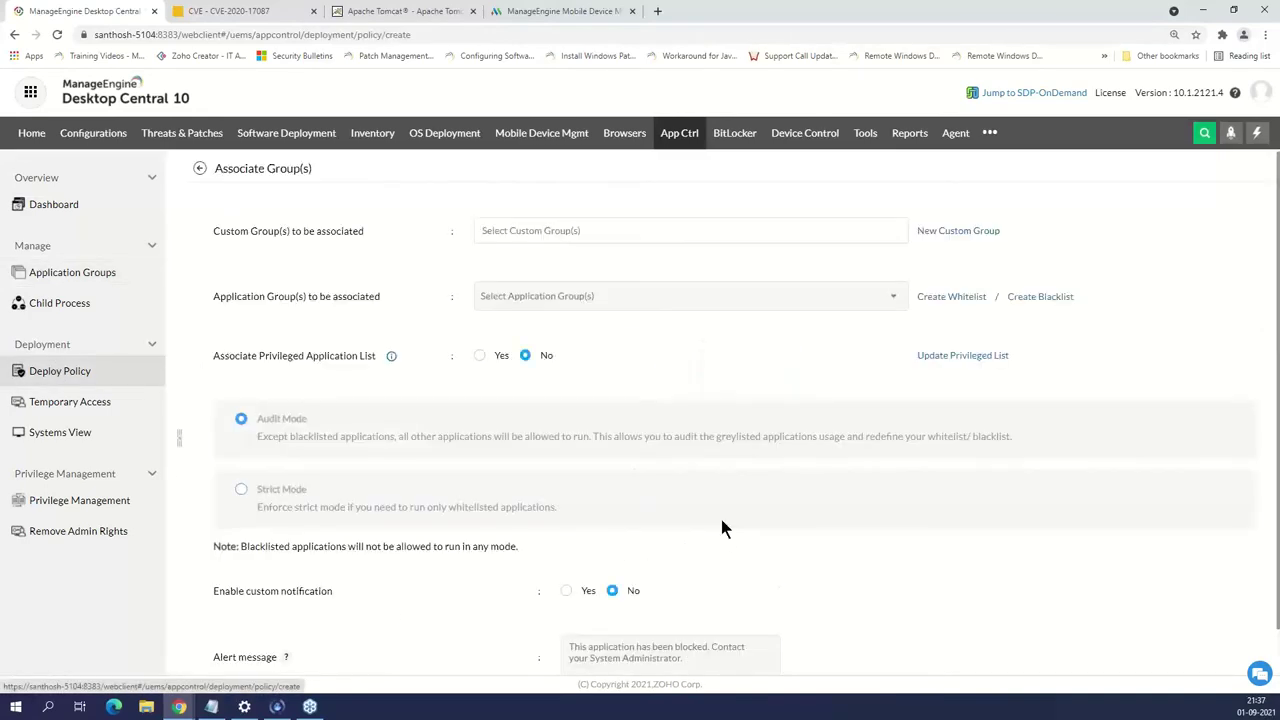
{"action": "left_click", "coordinate": [648, 232]}
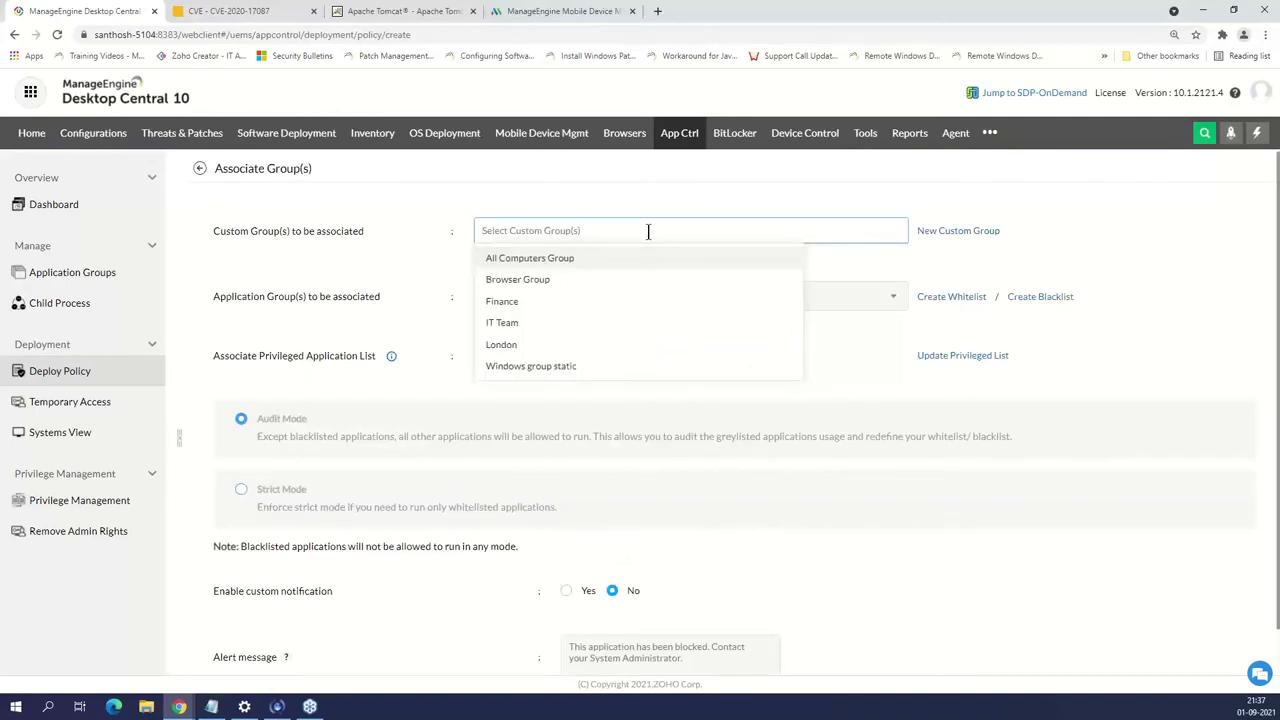
{"action": "left_click", "coordinate": [597, 347]}
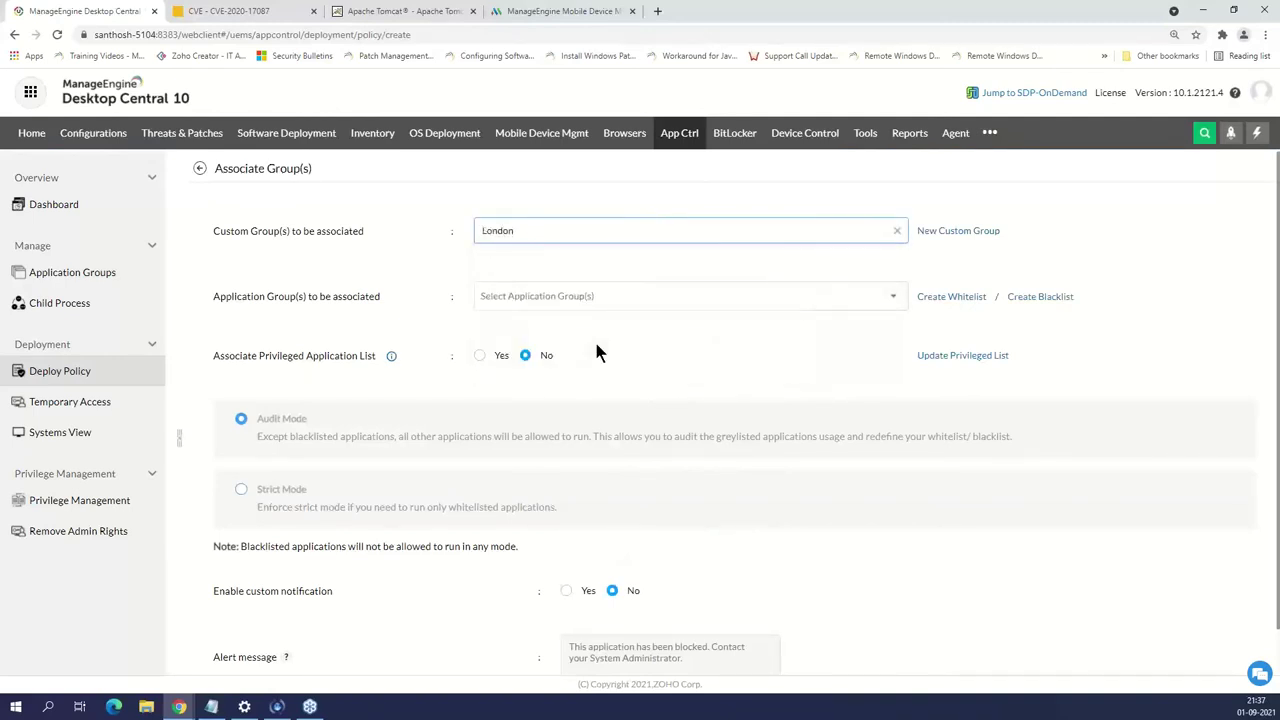
{"action": "left_click", "coordinate": [606, 296]}
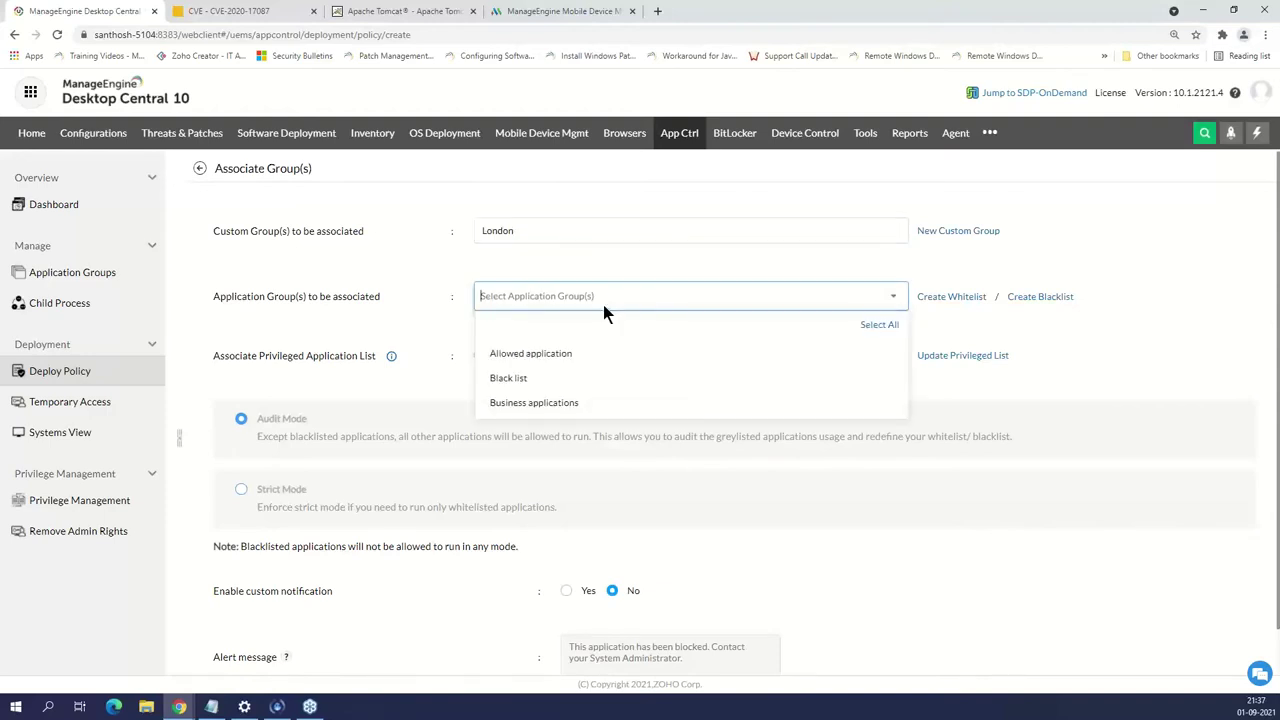
{"action": "left_click", "coordinate": [586, 404]}
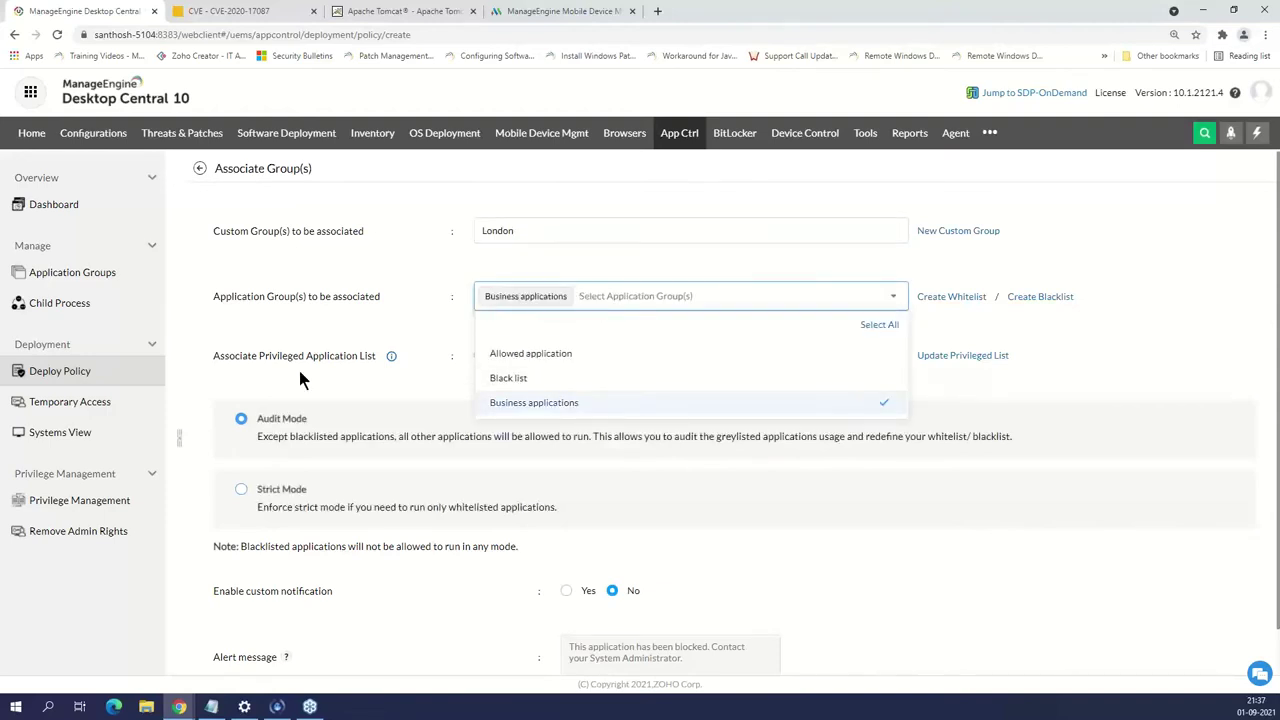
{"action": "left_click", "coordinate": [458, 328]}
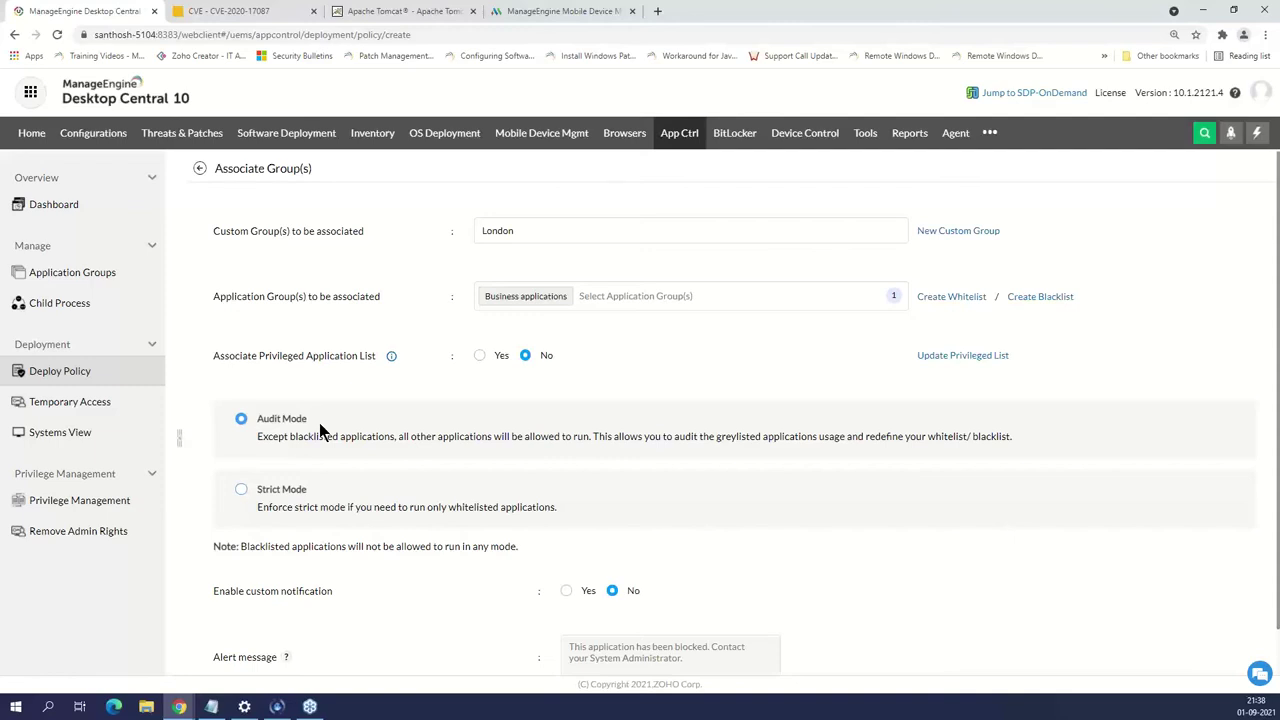
Set the policy to Strict Mode and look over its remaining options
{"action": "left_click", "coordinate": [243, 490]}
{"action": "scroll", "coordinate": [440, 425], "scroll_direction": "down", "scroll_amount": 1}
{"action": "scroll", "coordinate": [415, 445], "scroll_direction": "up", "scroll_amount": 1}
Open Privilege Management in a separate browser tab and compare elevation for all whitelisted applications with elevation for specific applications
{"action": "left_click_drag", "start_coordinate": [380, 370], "coordinate": [222, 369]}
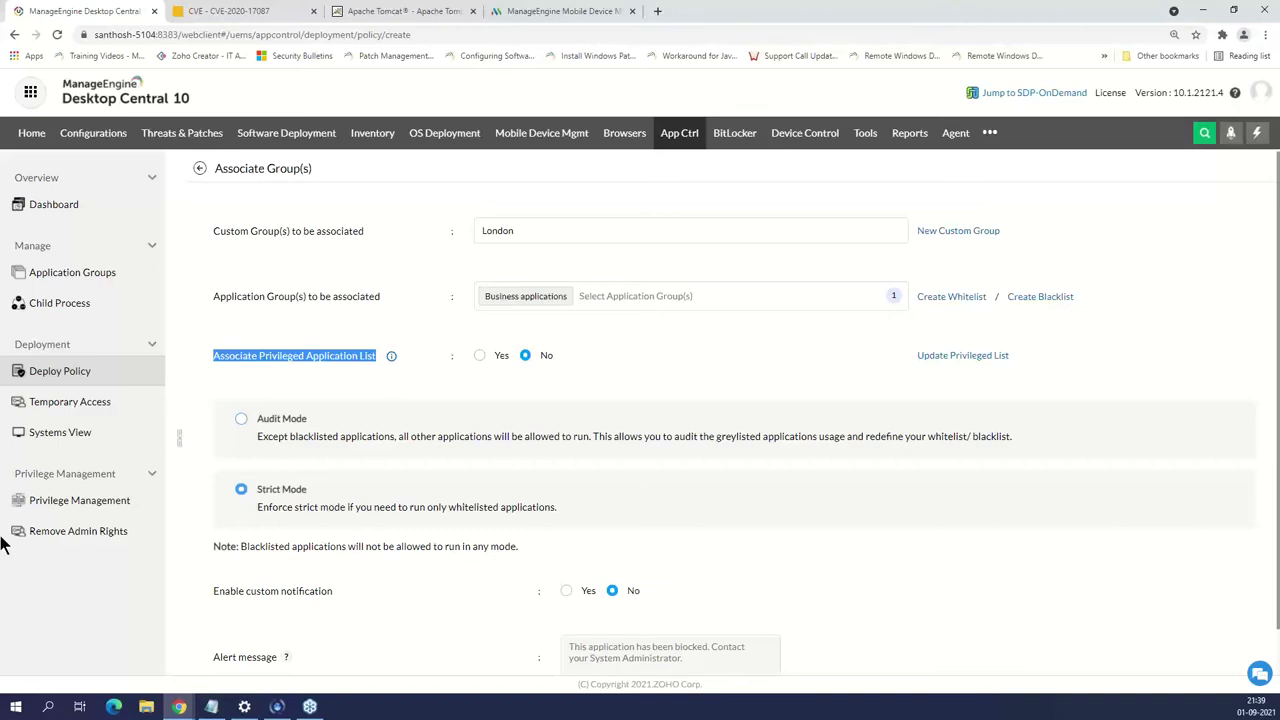
{"action": "right_click", "coordinate": [88, 505]}
{"action": "left_click", "coordinate": [135, 509]}
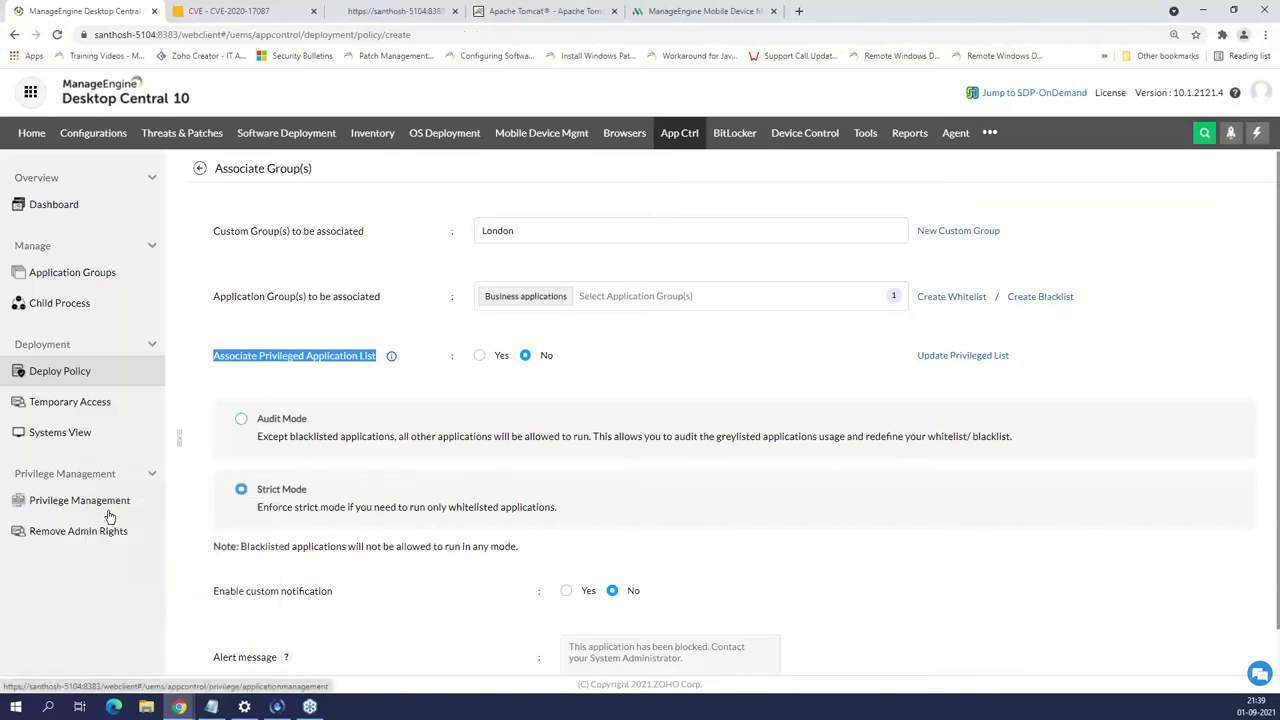
{"action": "left_click", "coordinate": [393, 12]}
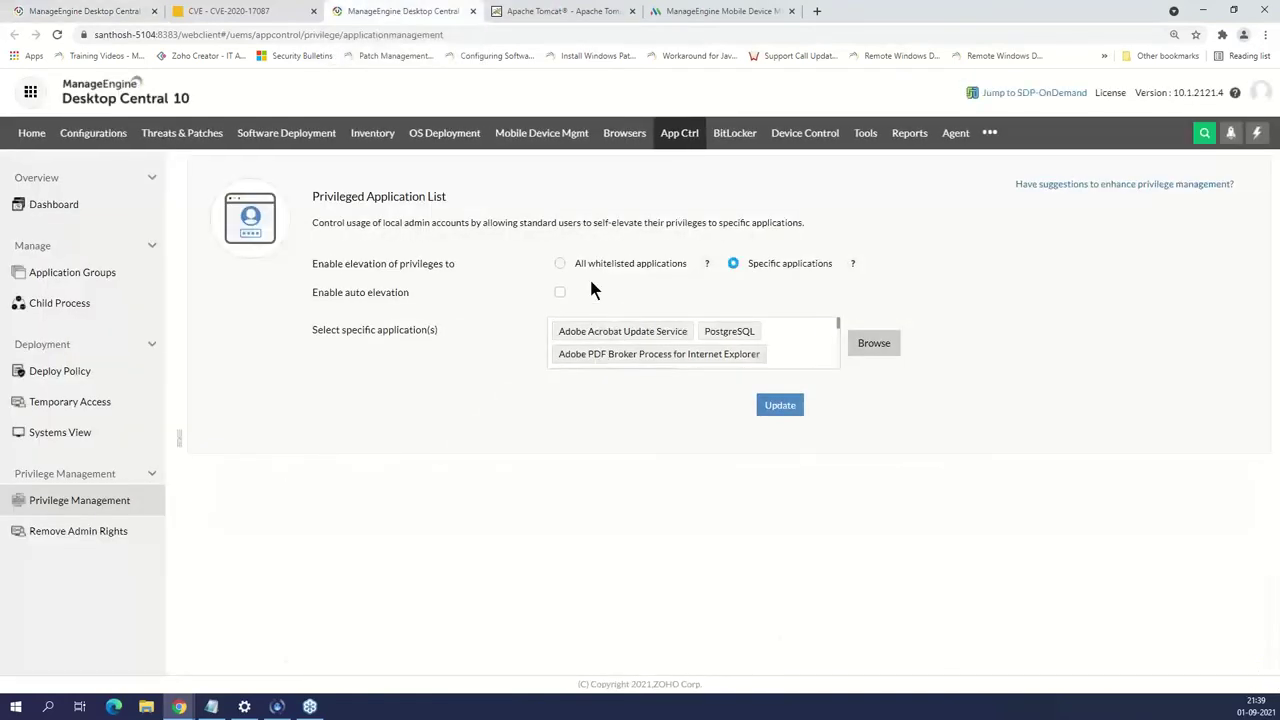
{"action": "left_click", "coordinate": [561, 264]}
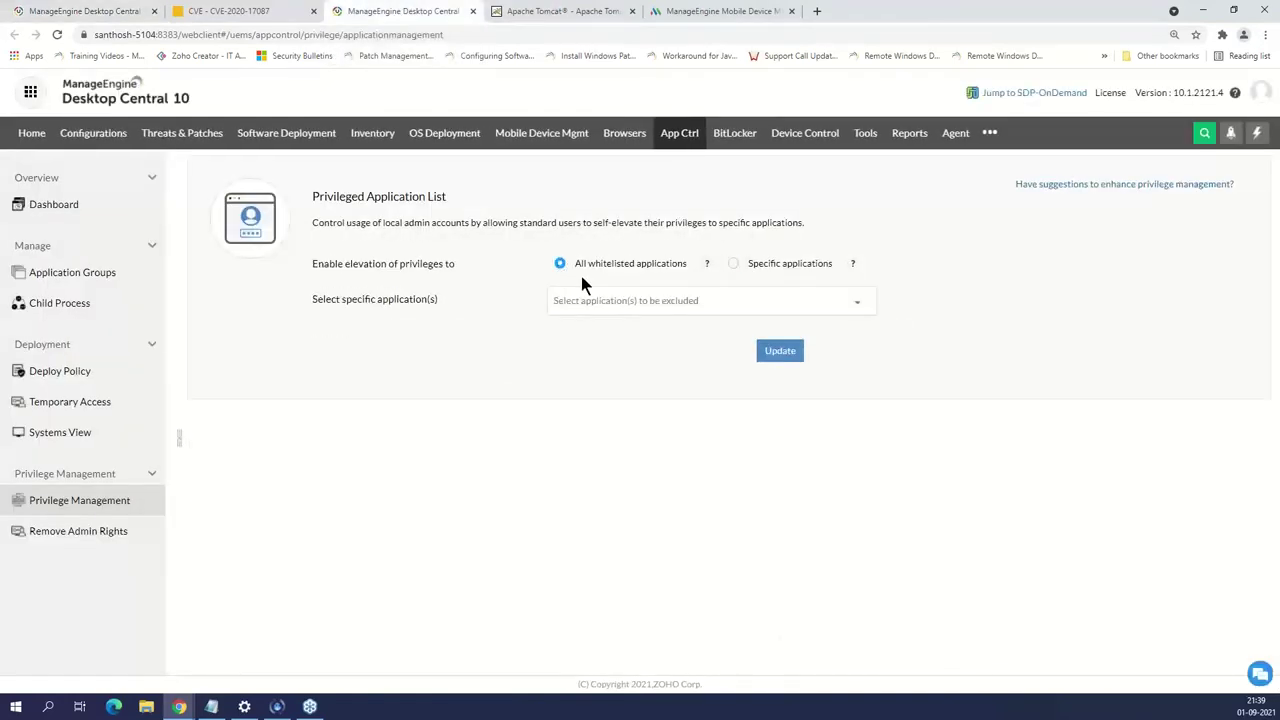
{"action": "left_click", "coordinate": [733, 264]}
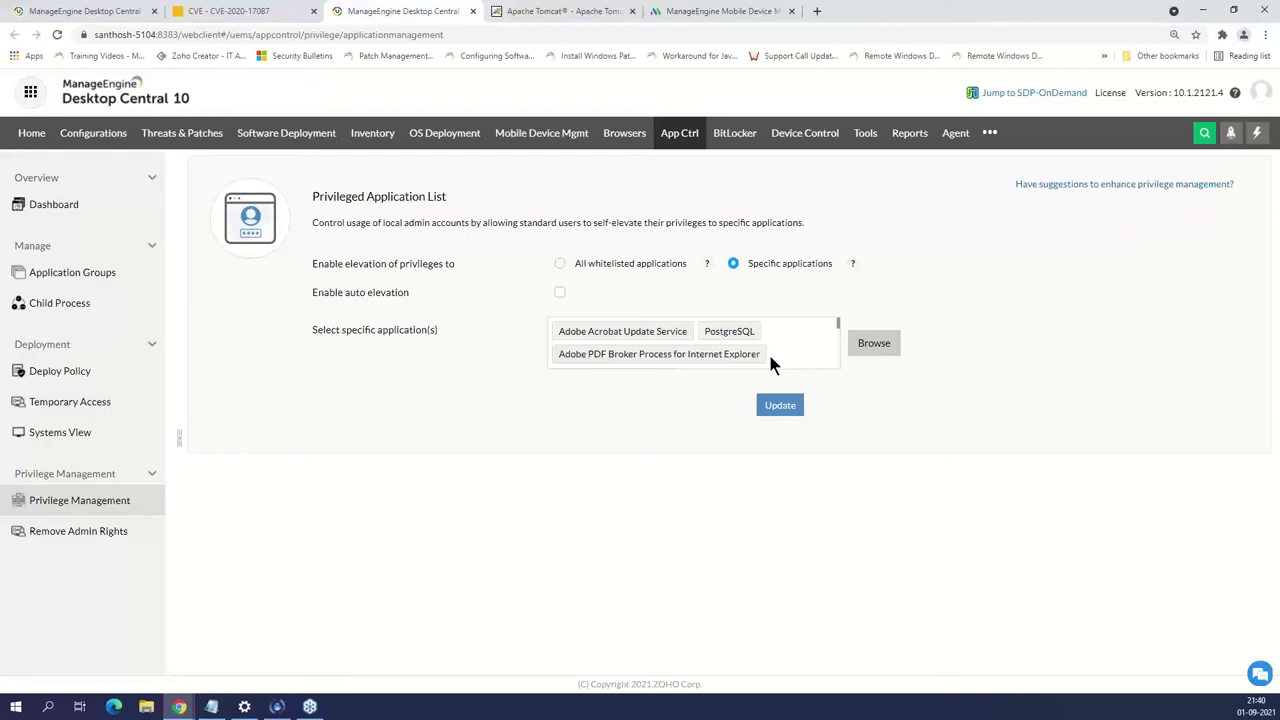
Go back to the policy association, switch the privileged application list association to Yes and back to No, and cancel the policy
{"action": "left_click", "coordinate": [30, 12]}
{"action": "left_click", "coordinate": [336, 361]}
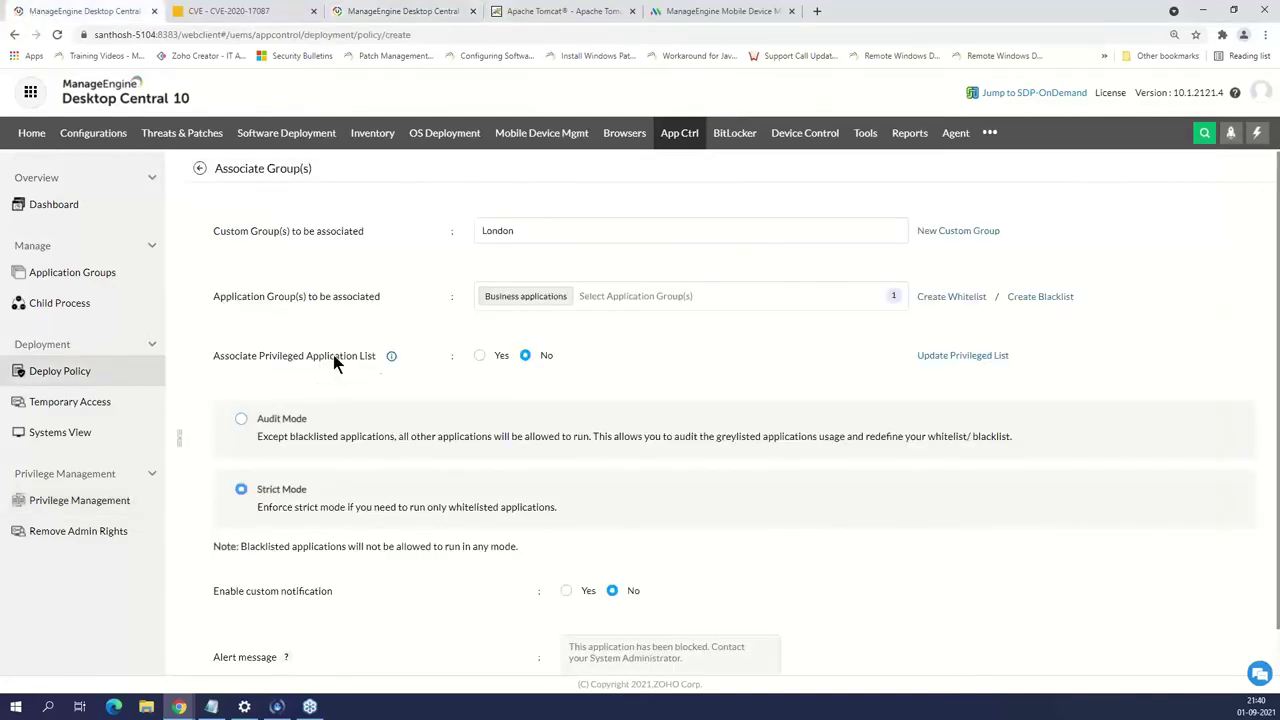
{"action": "left_click", "coordinate": [479, 359]}
{"action": "left_click", "coordinate": [525, 355]}
{"action": "scroll", "coordinate": [567, 308], "scroll_direction": "down", "scroll_amount": 1}
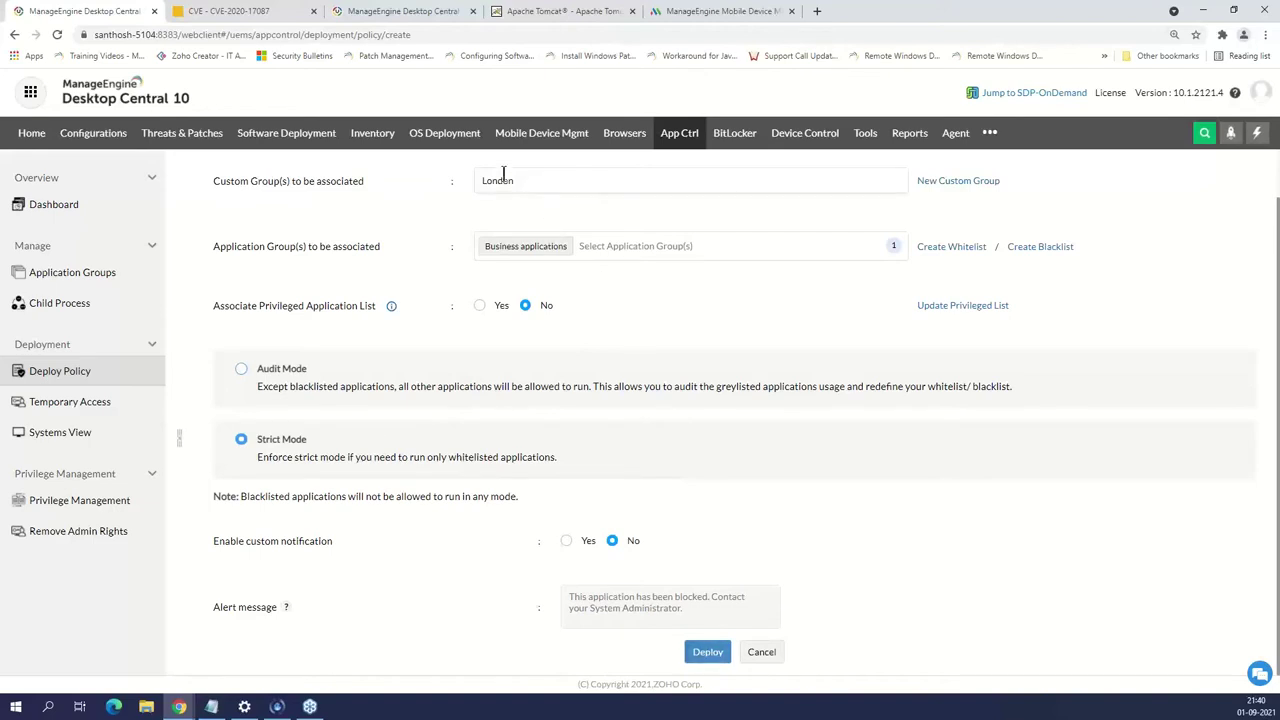
{"action": "left_click", "coordinate": [762, 652]}
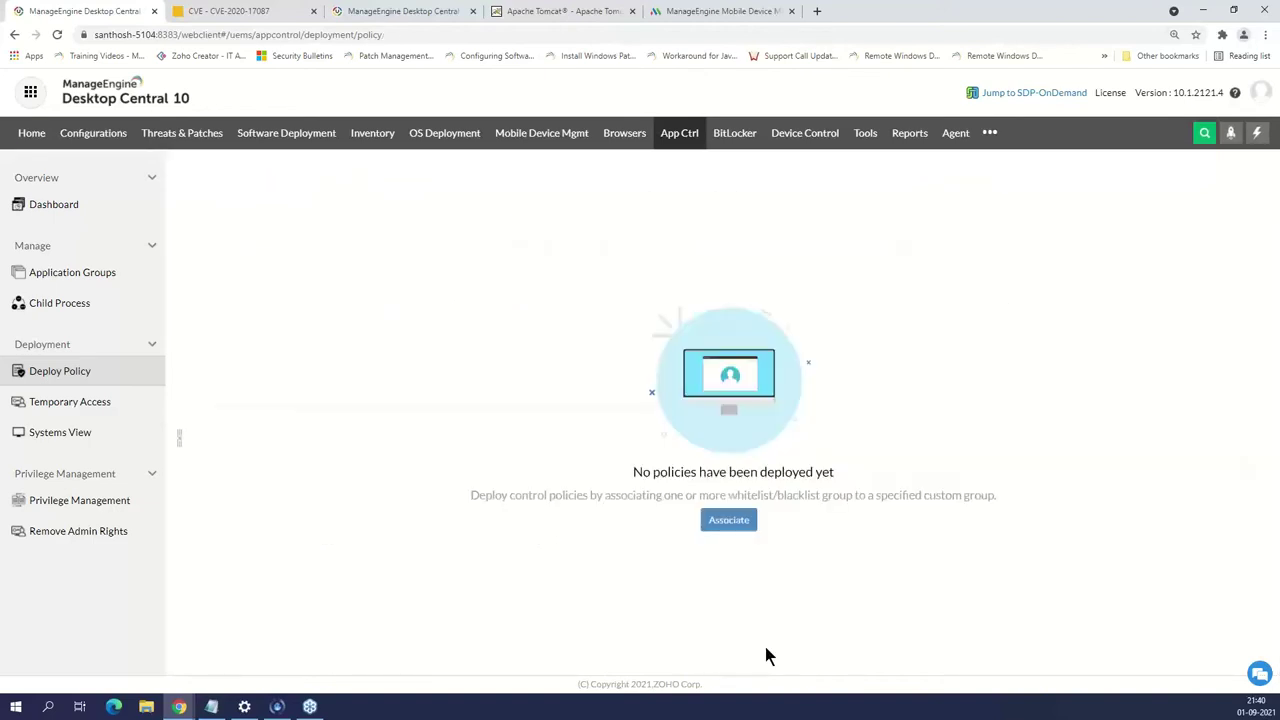
Look over the application control dashboard, the London group among the browser groups, and the list of website groups
{"action": "left_click", "coordinate": [57, 206]}
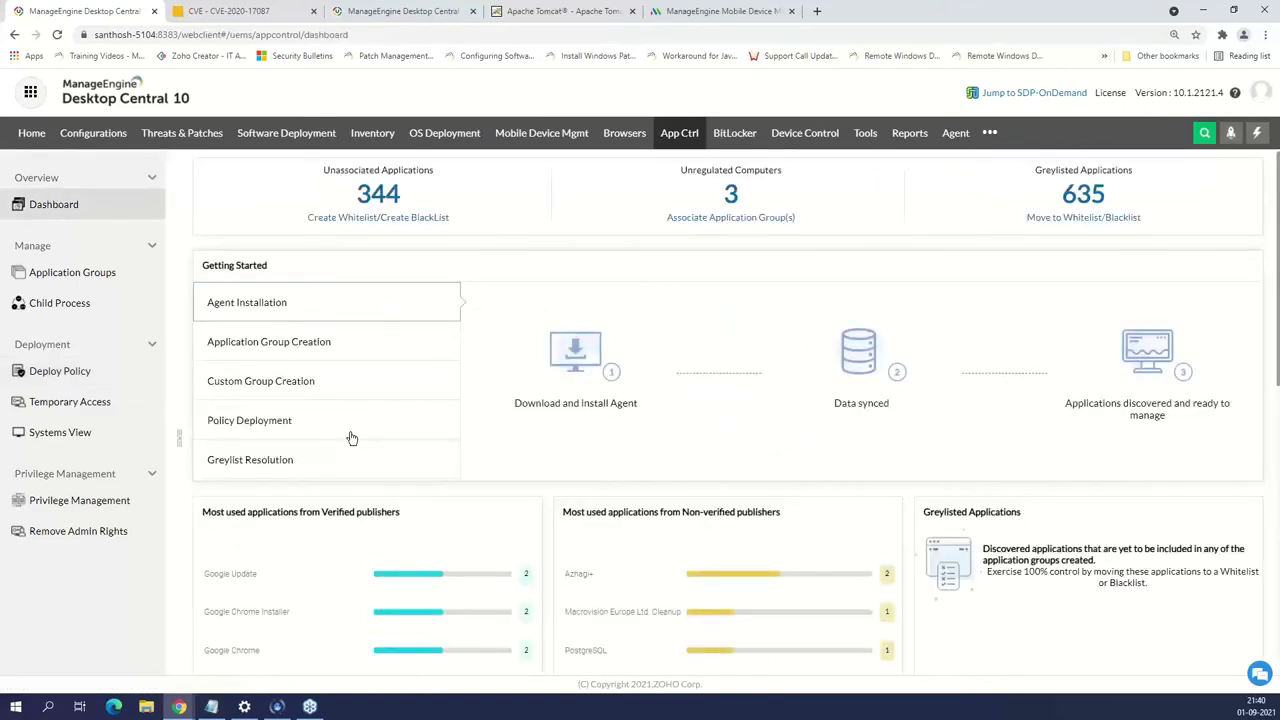
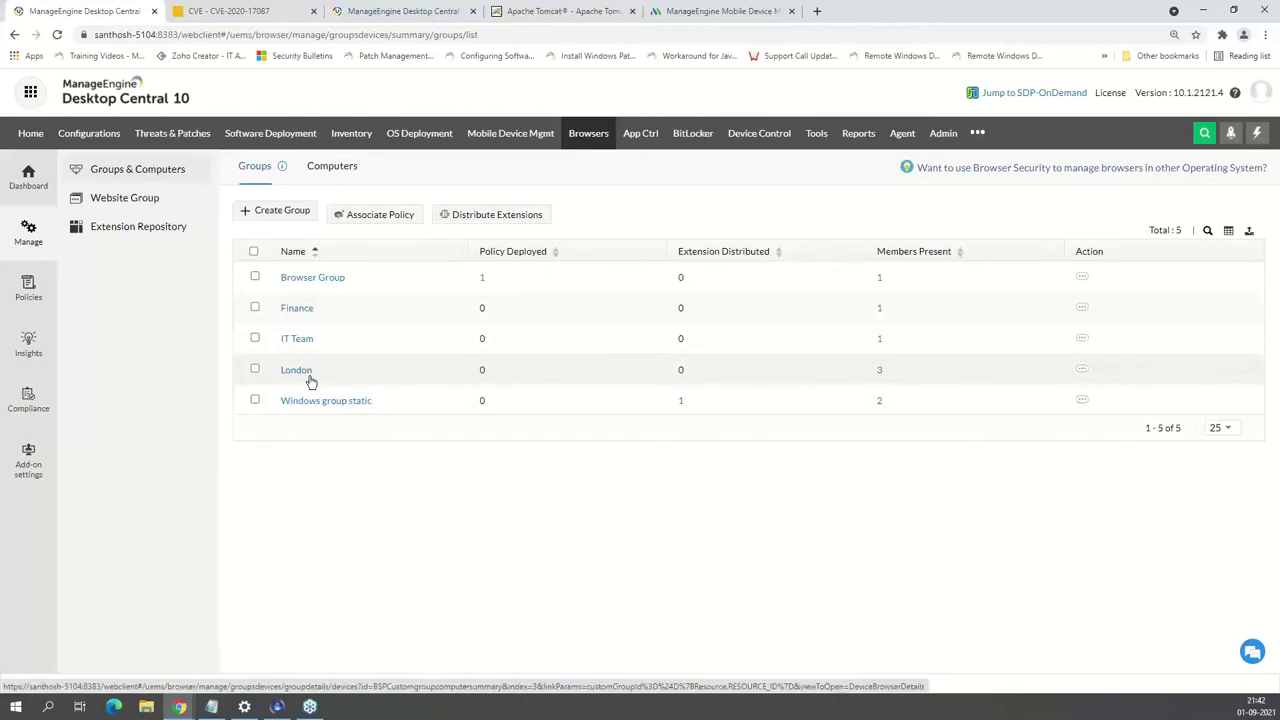
{"action": "left_click_drag", "start_coordinate": [321, 375], "coordinate": [271, 376]}
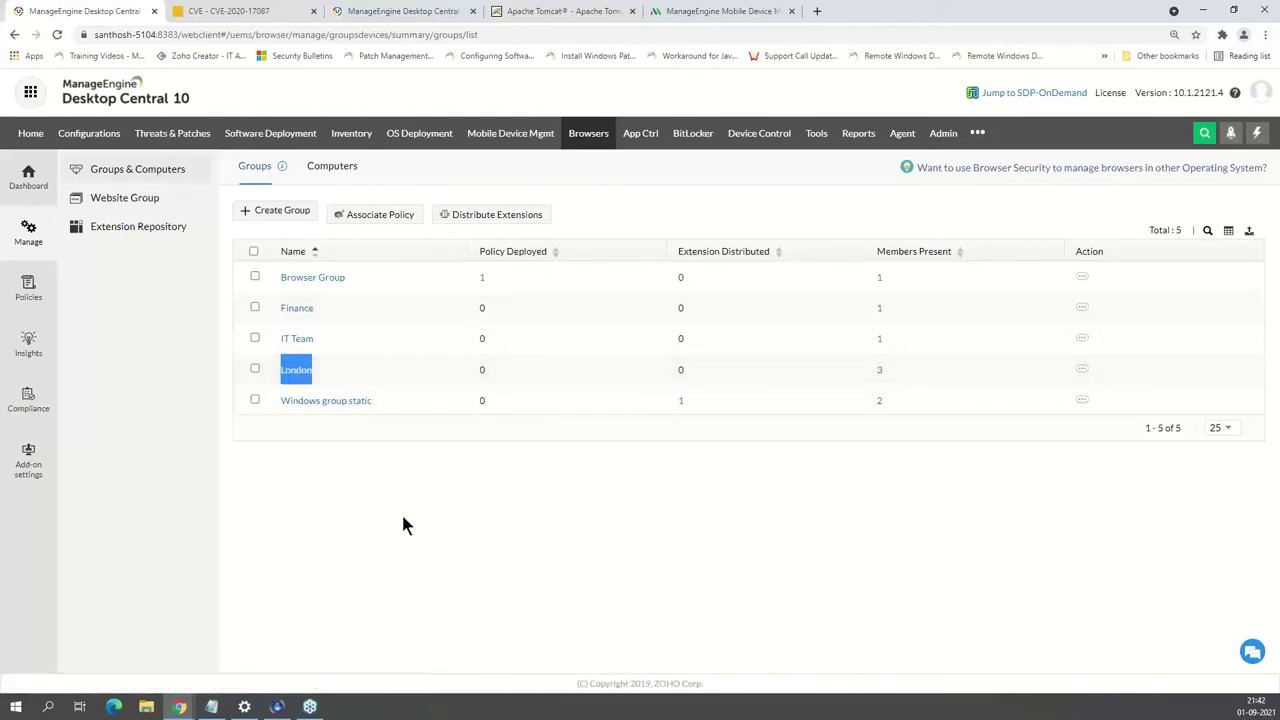
{"action": "left_click", "coordinate": [401, 555]}
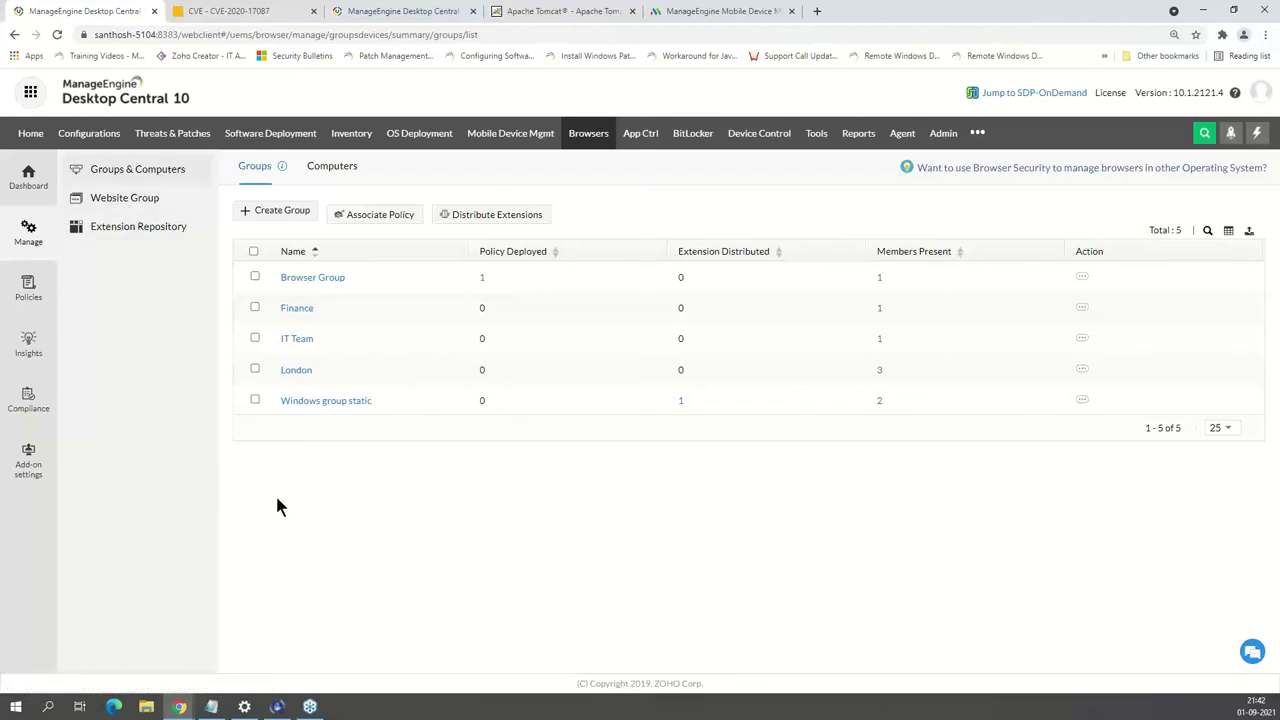
{"action": "left_click", "coordinate": [120, 197]}
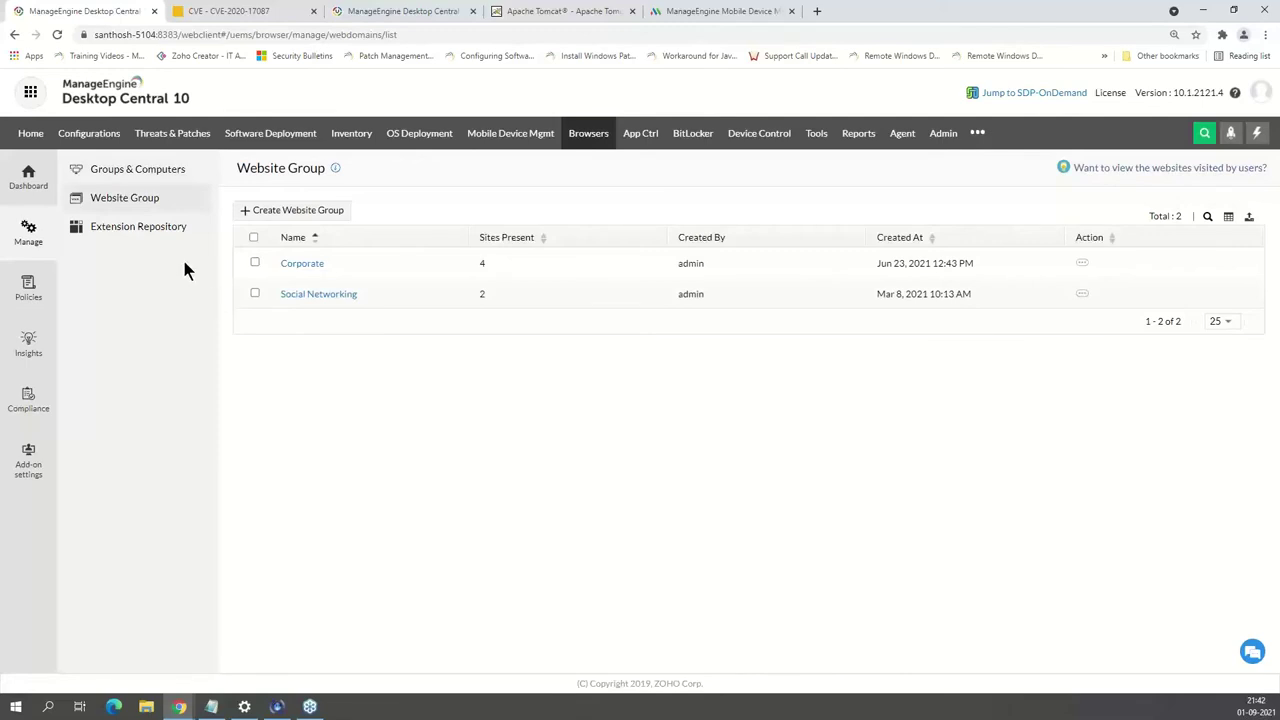
Move the Grammarly for Chrome extension from the Extension Repository to the trash
{"action": "left_click", "coordinate": [158, 232]}
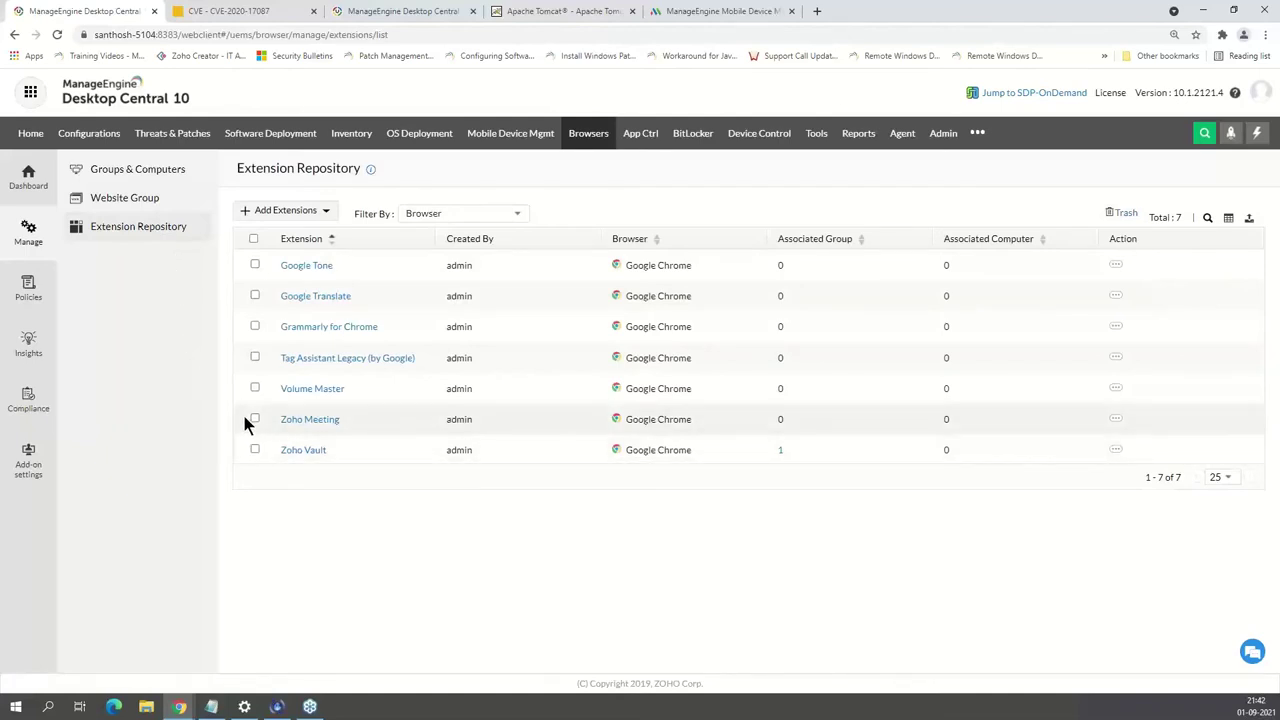
{"action": "left_click", "coordinate": [1118, 328]}
{"action": "left_click", "coordinate": [1055, 360]}
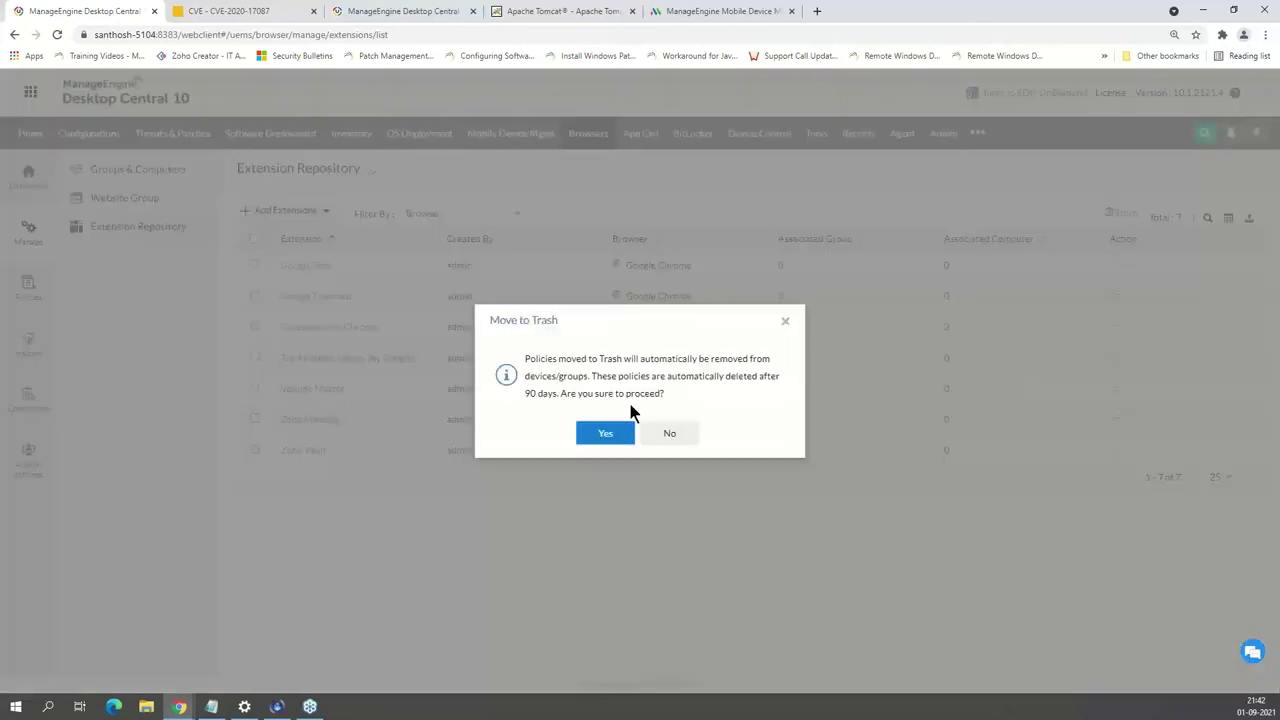
{"action": "left_click", "coordinate": [617, 440]}
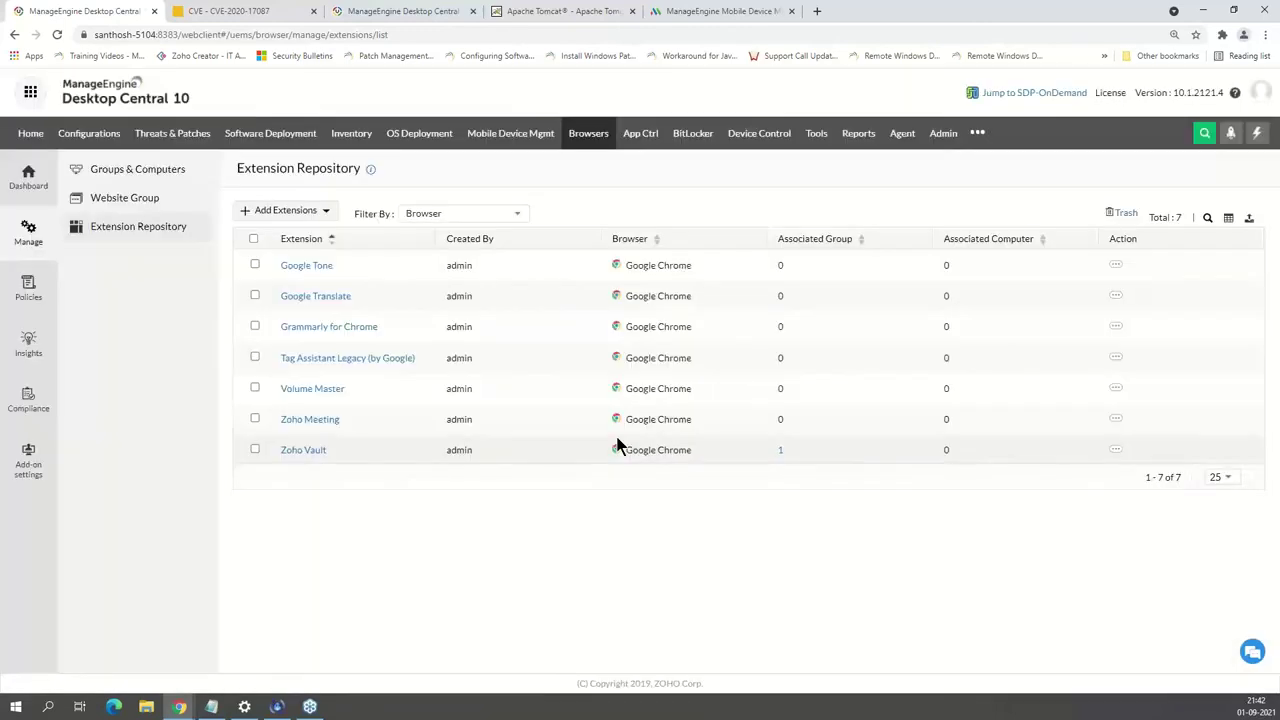
Search Google for "chrome extensions" in a new browser tab and open the Chrome Web Store's Extensions page
{"action": "left_click", "coordinate": [324, 211]}
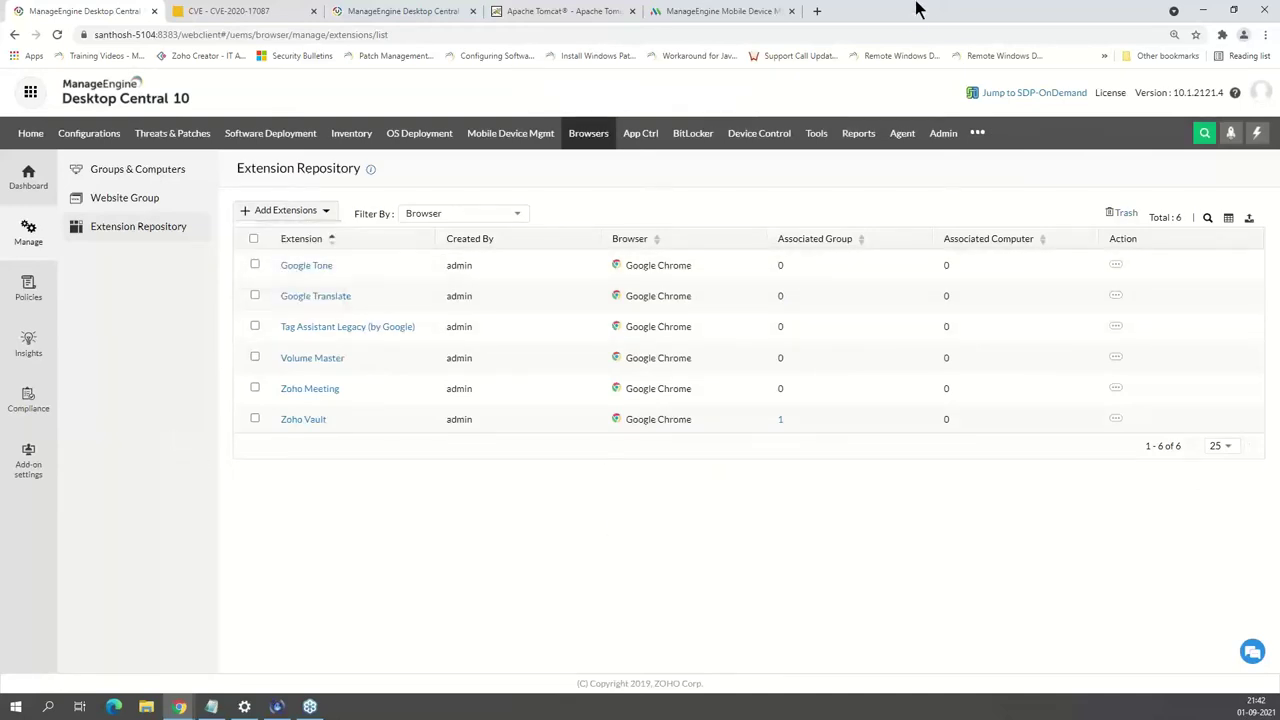
{"action": "left_click", "coordinate": [817, 11]}
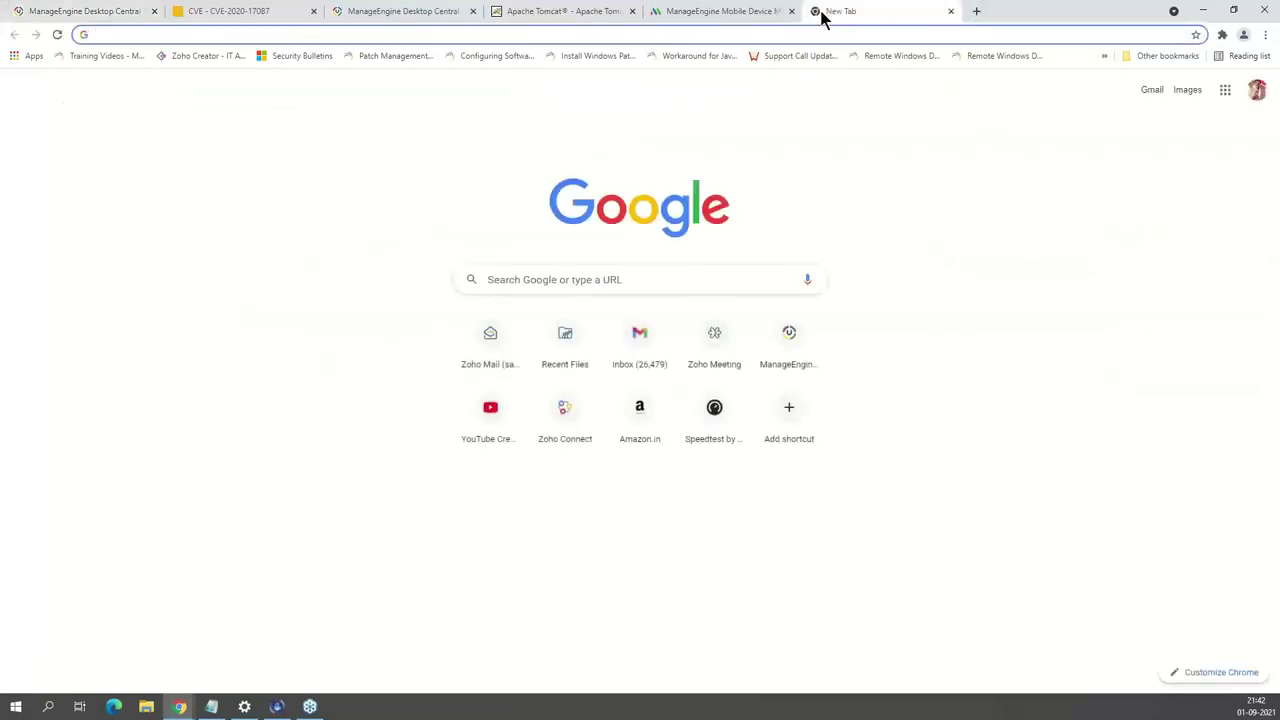
{"action": "type", "text": "chorm"}
{"action": "key", "text": "BackSpace"}
{"action": "key", "text": "BackSpace"}
{"action": "key", "text": "BackSpace"}
{"action": "type", "text": "rome"}
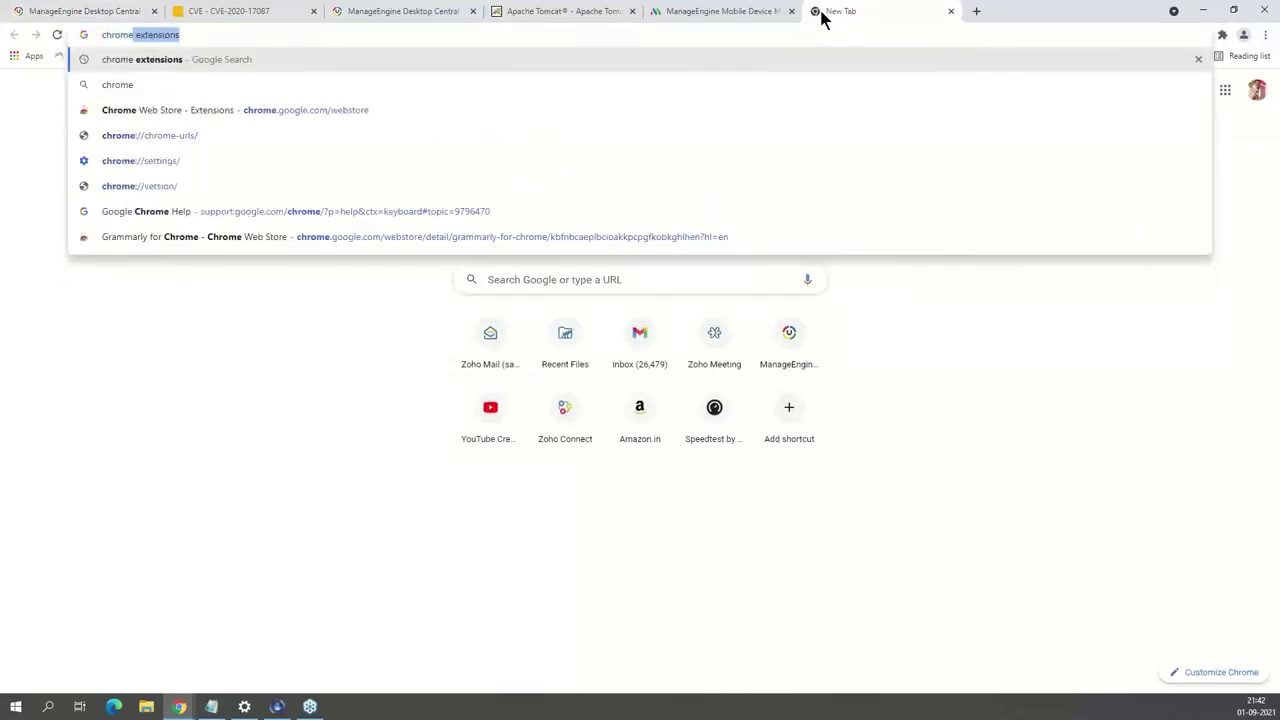
{"action": "key", "text": "Return"}
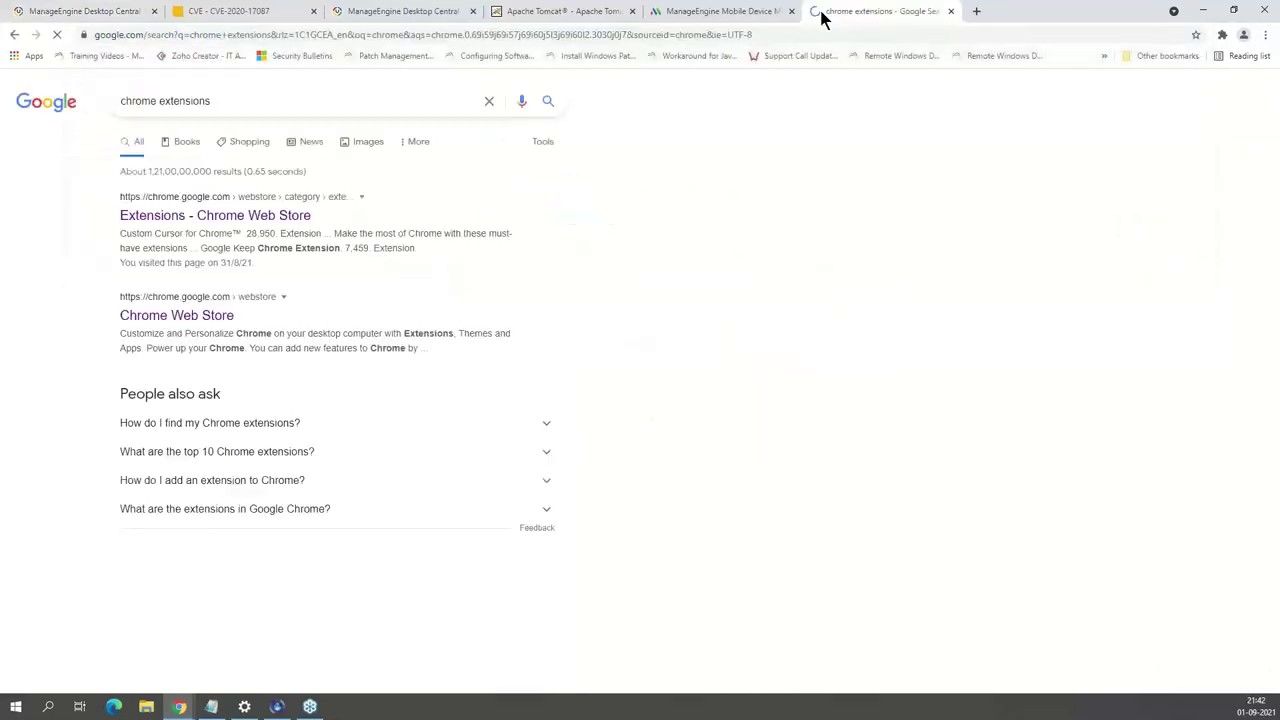
{"action": "left_click", "coordinate": [187, 225]}
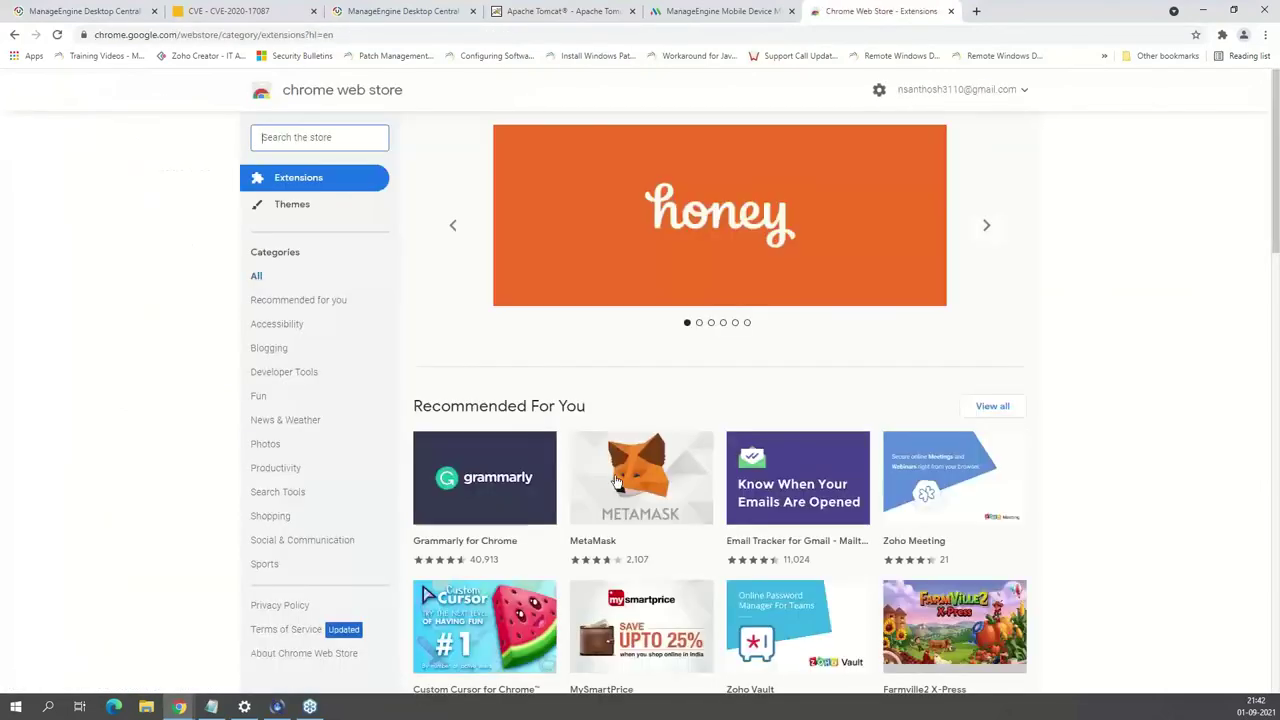
Open the Grammarly for Chrome store page and copy its extension identifier from the web address
{"action": "scroll", "coordinate": [512, 279], "scroll_direction": "down", "scroll_amount": 2}
{"action": "left_click", "coordinate": [512, 279]}
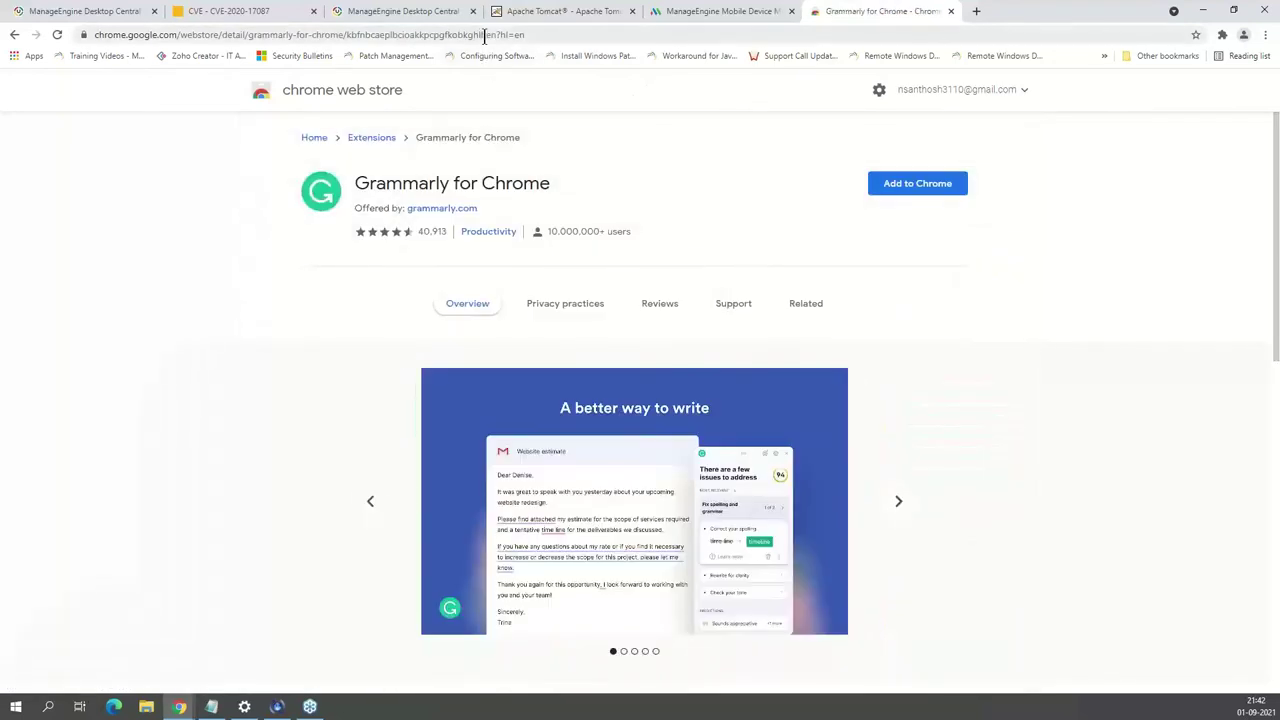
{"action": "left_click_drag", "start_coordinate": [497, 35], "coordinate": [347, 35]}
{"action": "key", "text": "ctrl+c"}
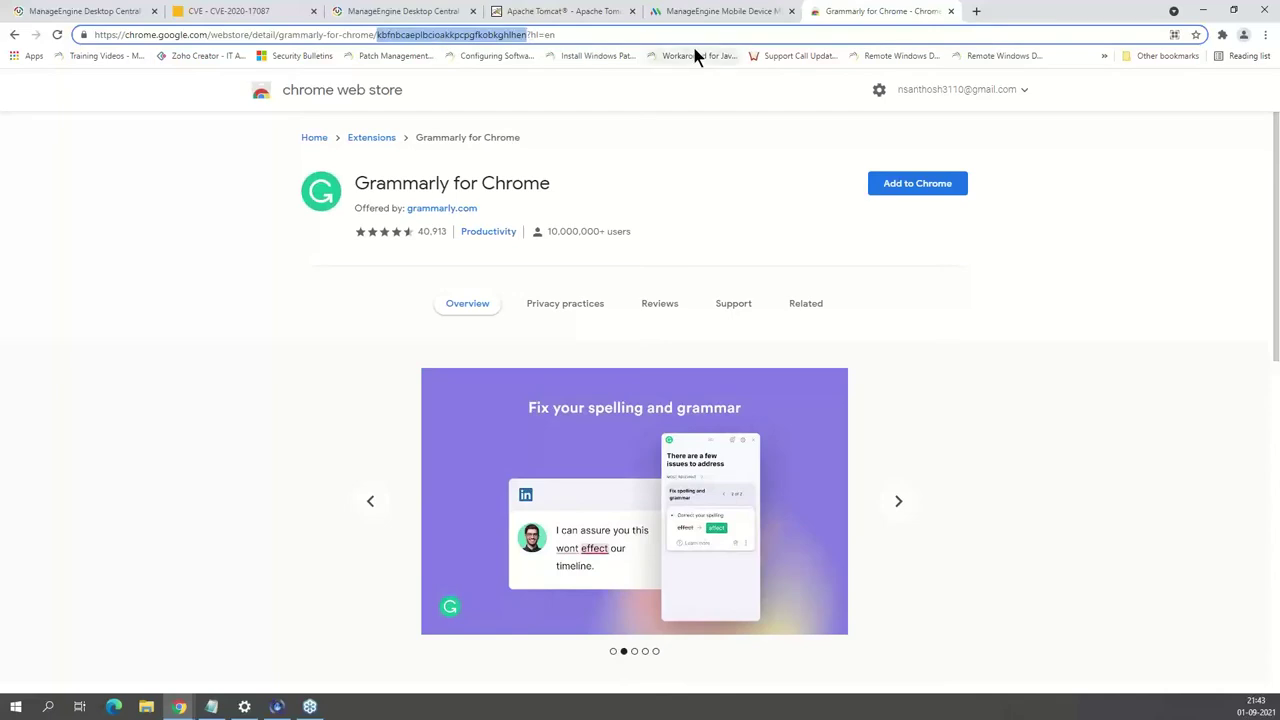
Return to the Extension Repository and try to add Grammarly as a Google Chrome extension using the copied identifier
{"action": "left_click", "coordinate": [445, 10]}
{"action": "left_click", "coordinate": [97, 10]}
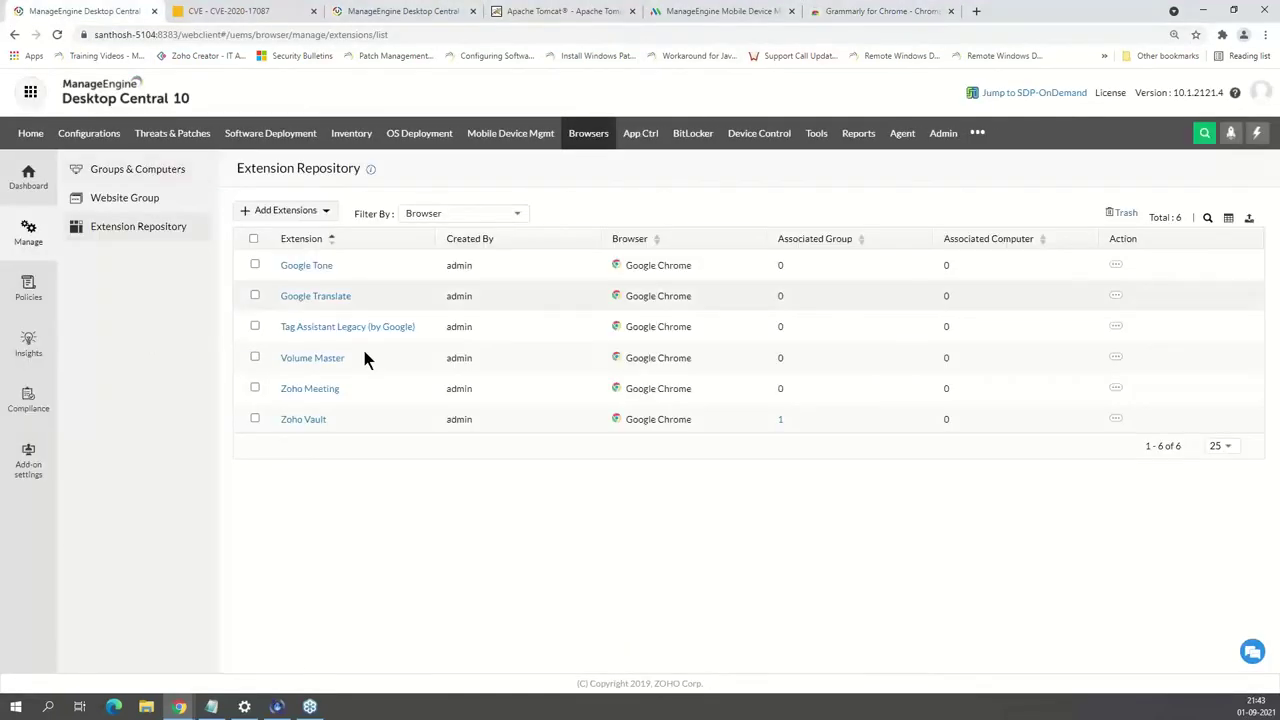
{"action": "left_click", "coordinate": [277, 218]}
{"action": "left_click", "coordinate": [290, 234]}
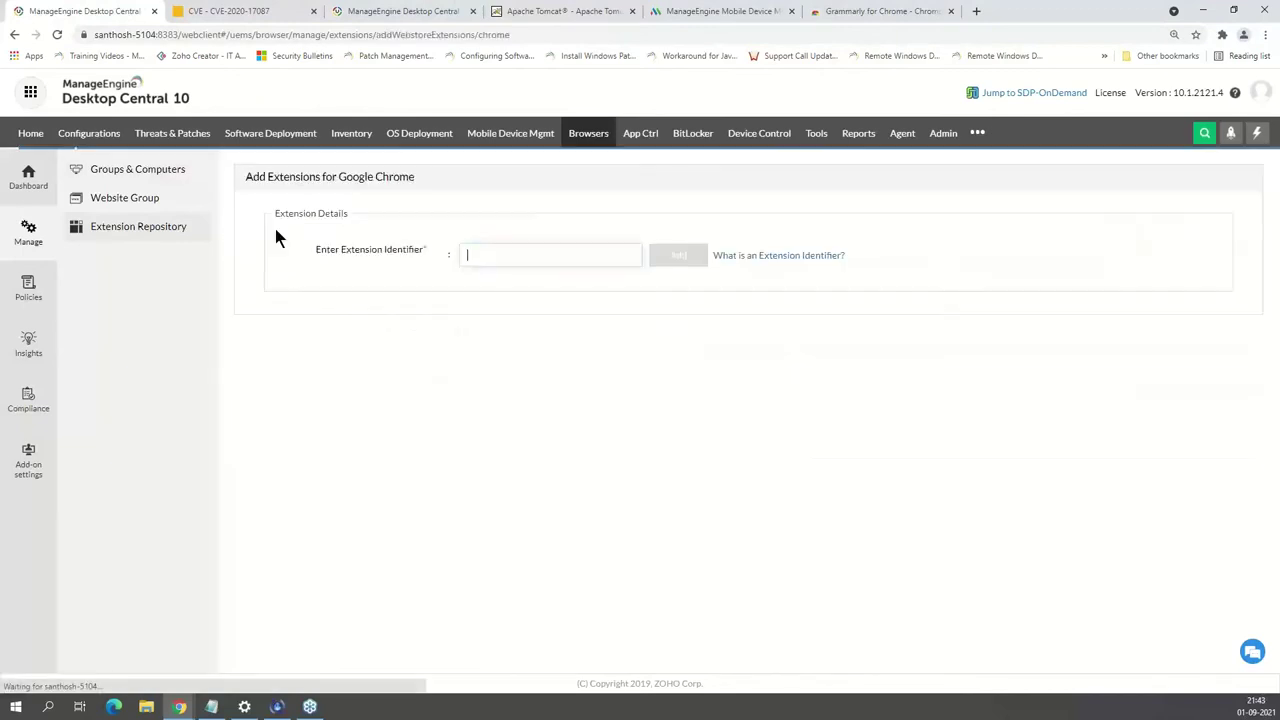
{"action": "left_click", "coordinate": [553, 250]}
{"action": "key", "text": "ctrl+v"}
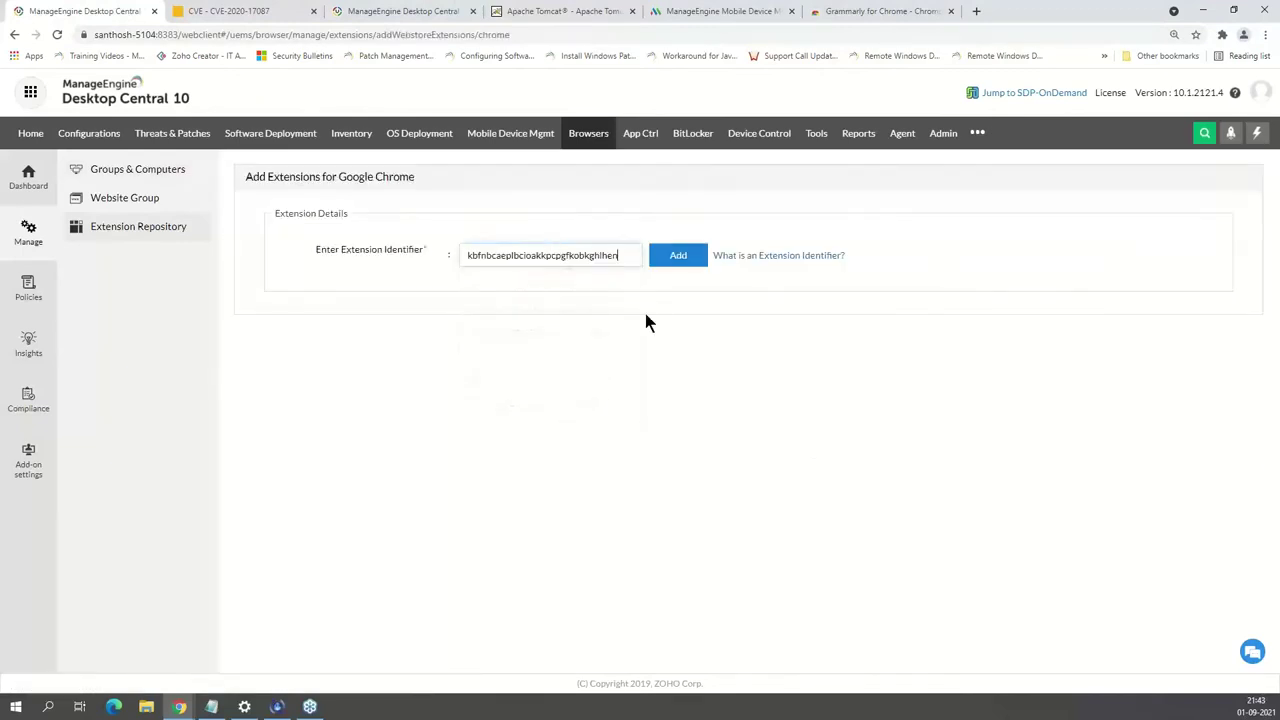
{"action": "left_click", "coordinate": [686, 264]}
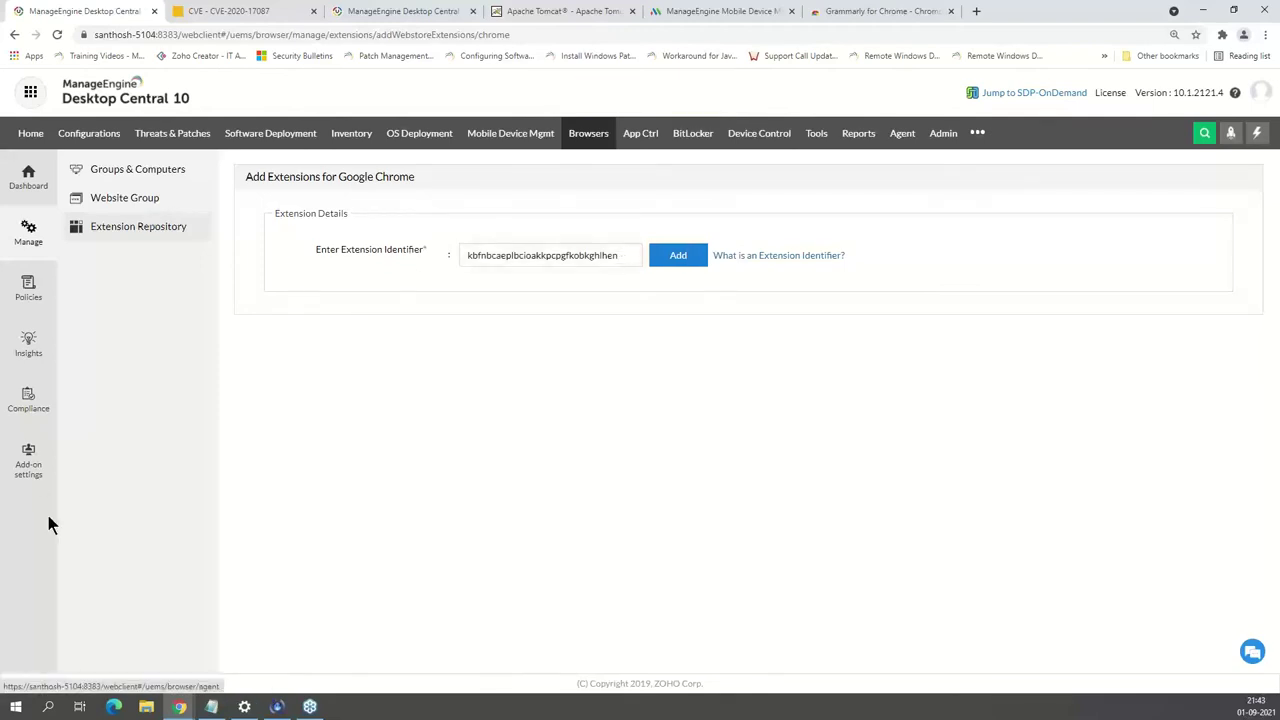
Find Google Translate among the Chrome Web Store extensions and copy its extension identifier from the web address
{"action": "left_click", "coordinate": [893, 10]}
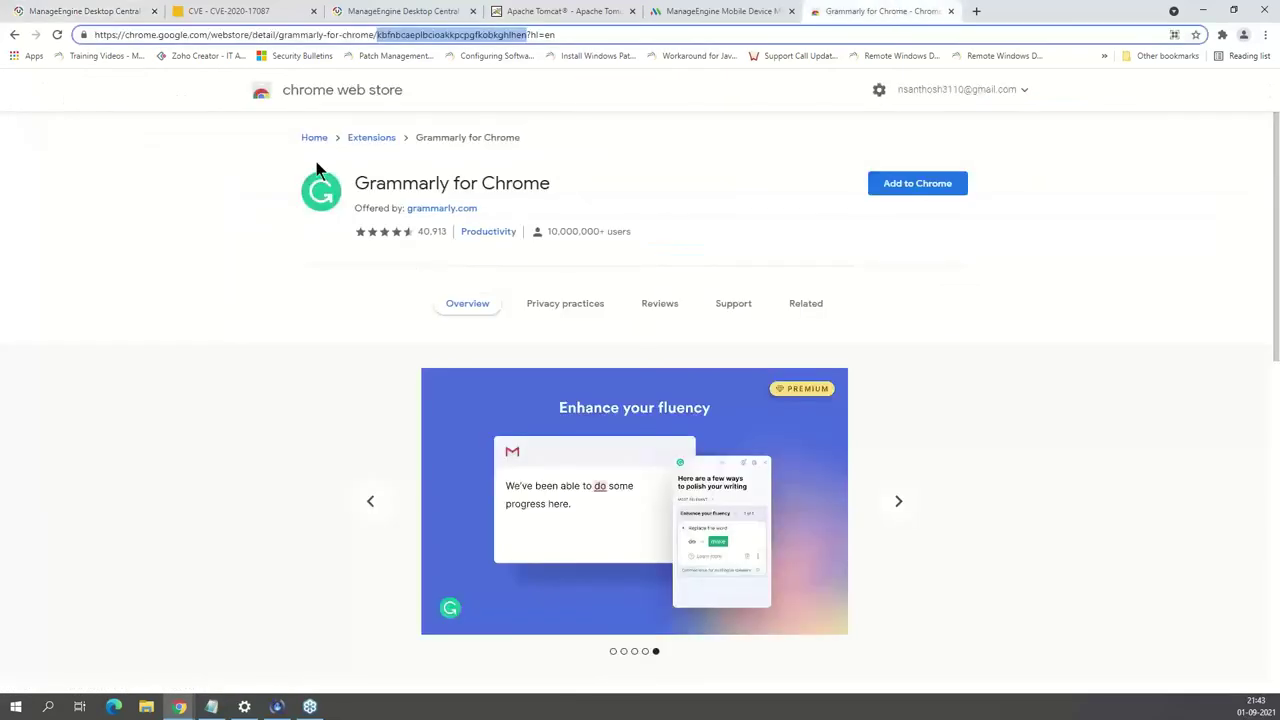
{"action": "left_click", "coordinate": [372, 140]}
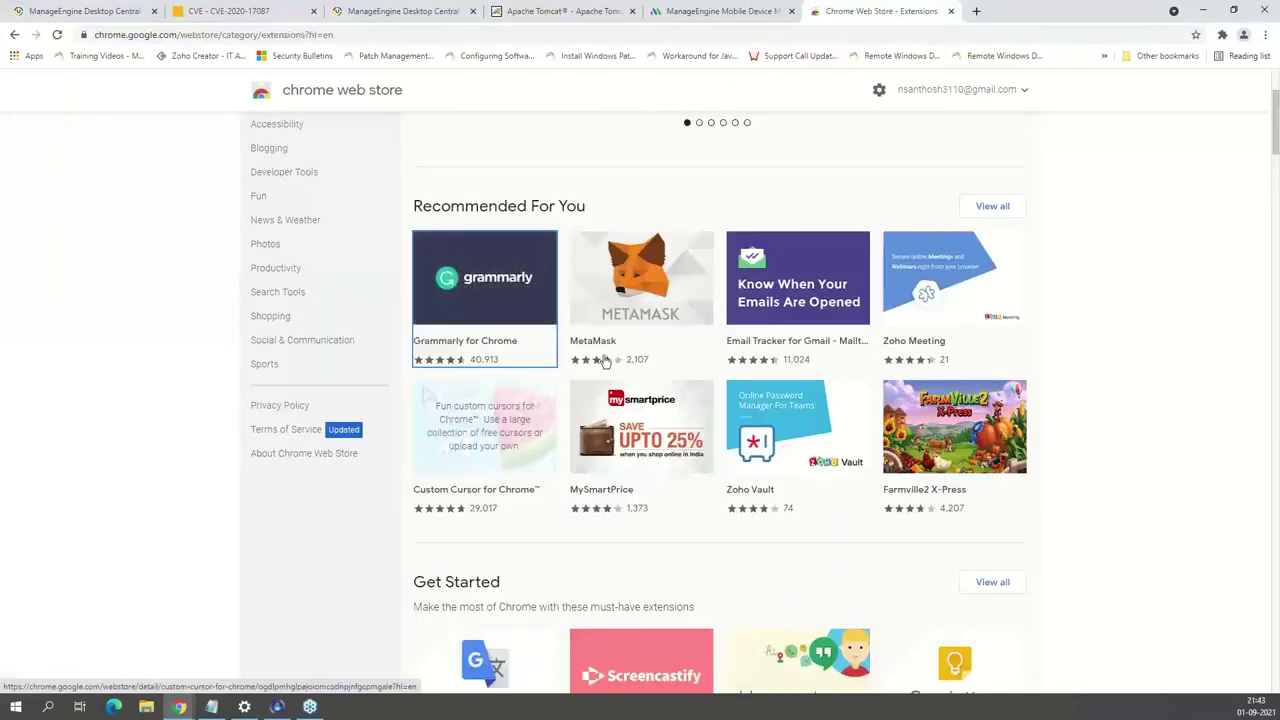
{"action": "scroll", "coordinate": [566, 429], "scroll_direction": "down", "scroll_amount": 3}
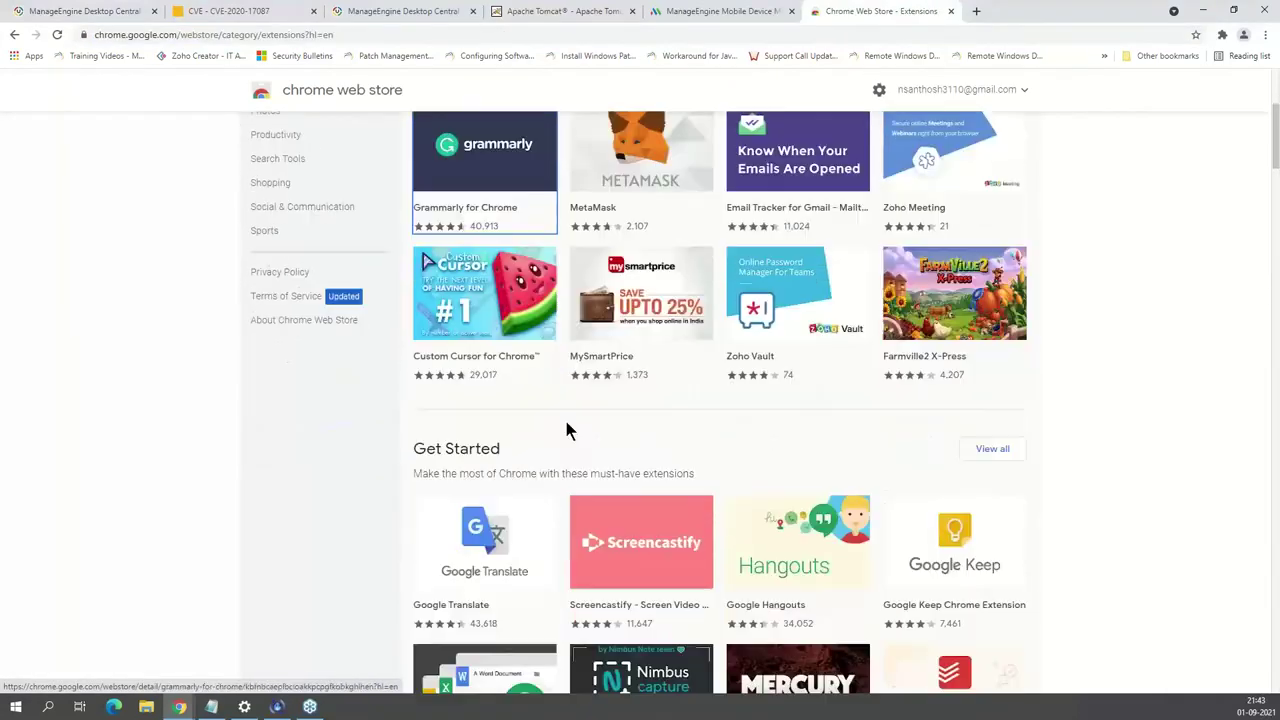
{"action": "scroll", "coordinate": [505, 370], "scroll_direction": "down", "scroll_amount": 1}
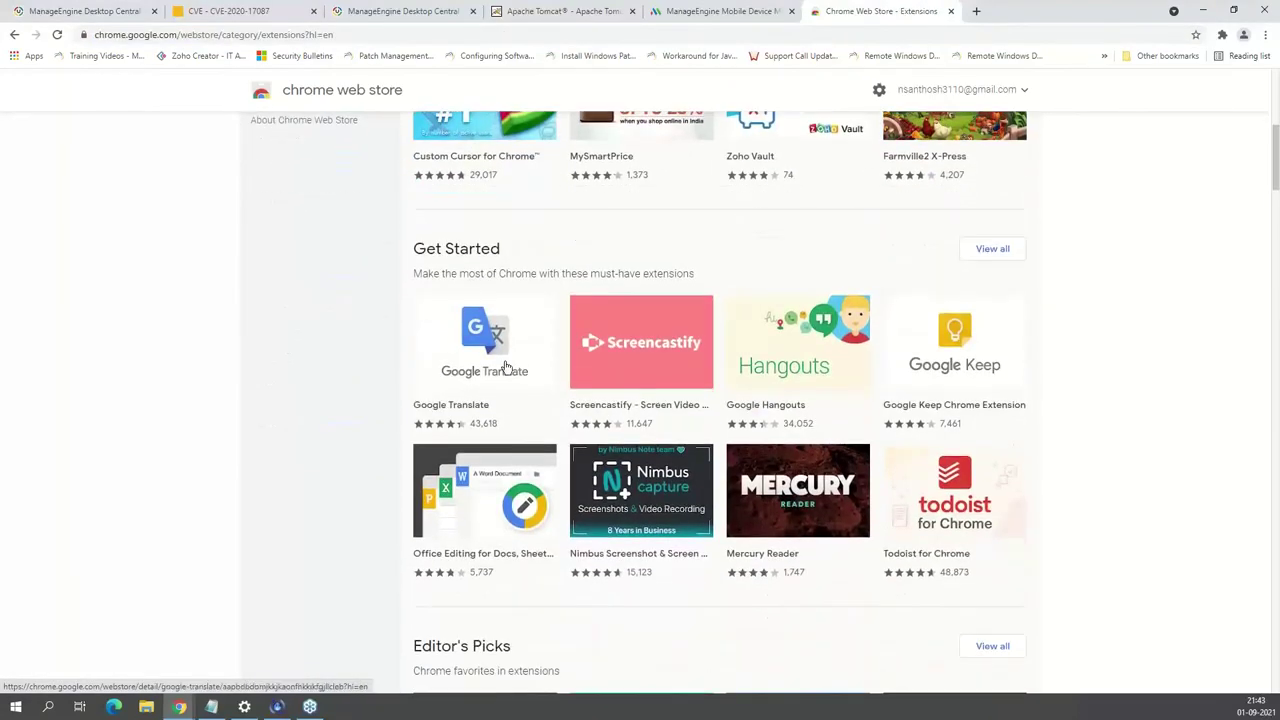
{"action": "left_click", "coordinate": [505, 370]}
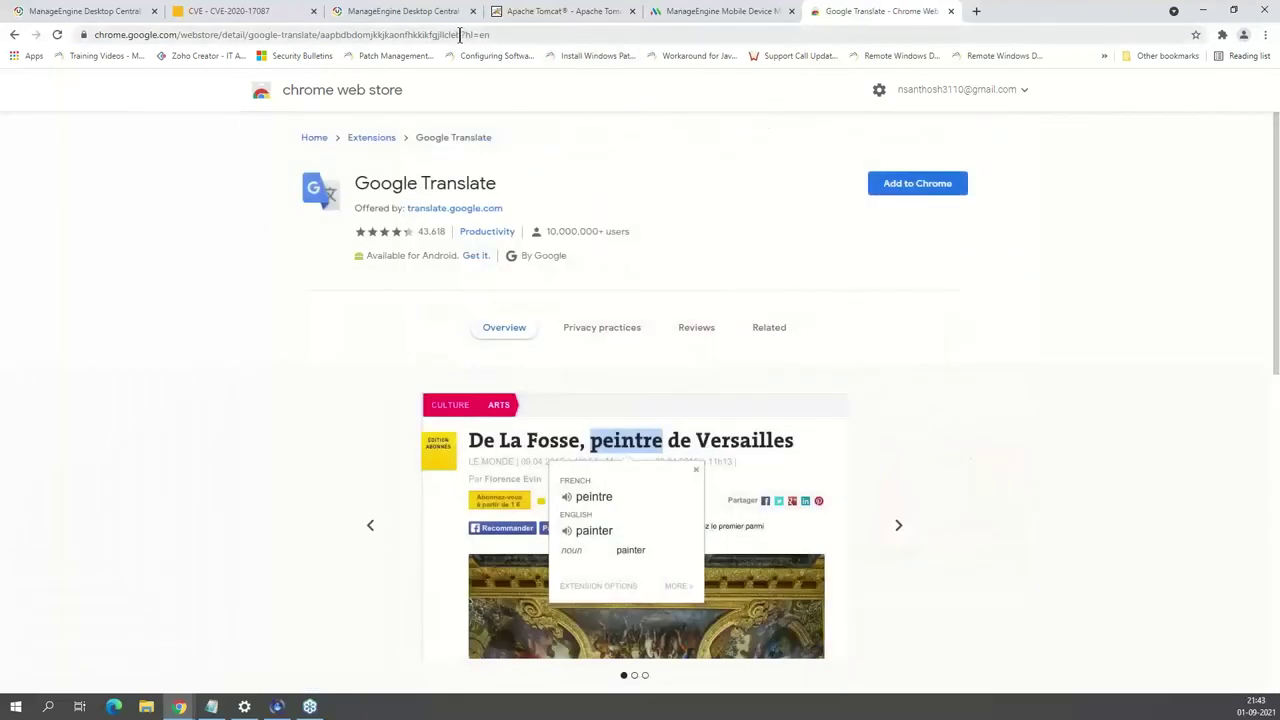
{"action": "left_click_drag", "start_coordinate": [462, 34], "coordinate": [325, 22]}
{"action": "key", "text": "ctrl+c"}
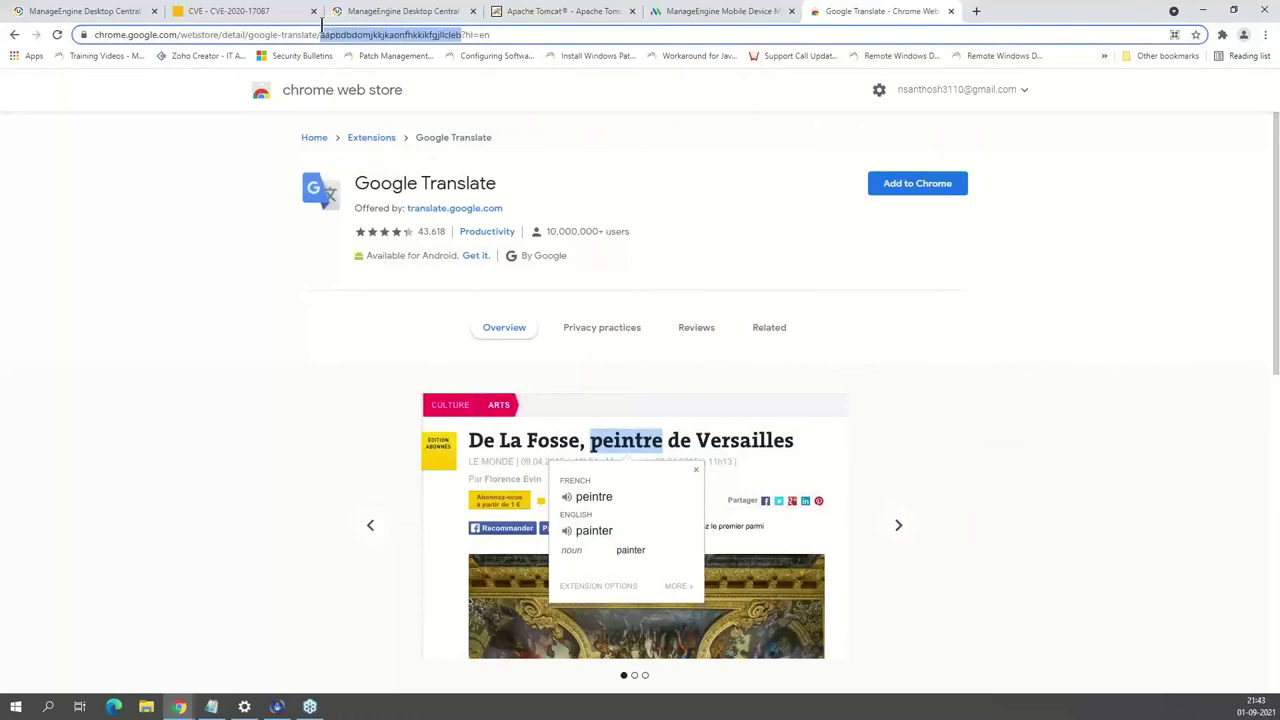
Replace the extension identifier in Desktop Central with Google Translate's and add the extension to the repository
{"action": "left_click", "coordinate": [48, 10]}
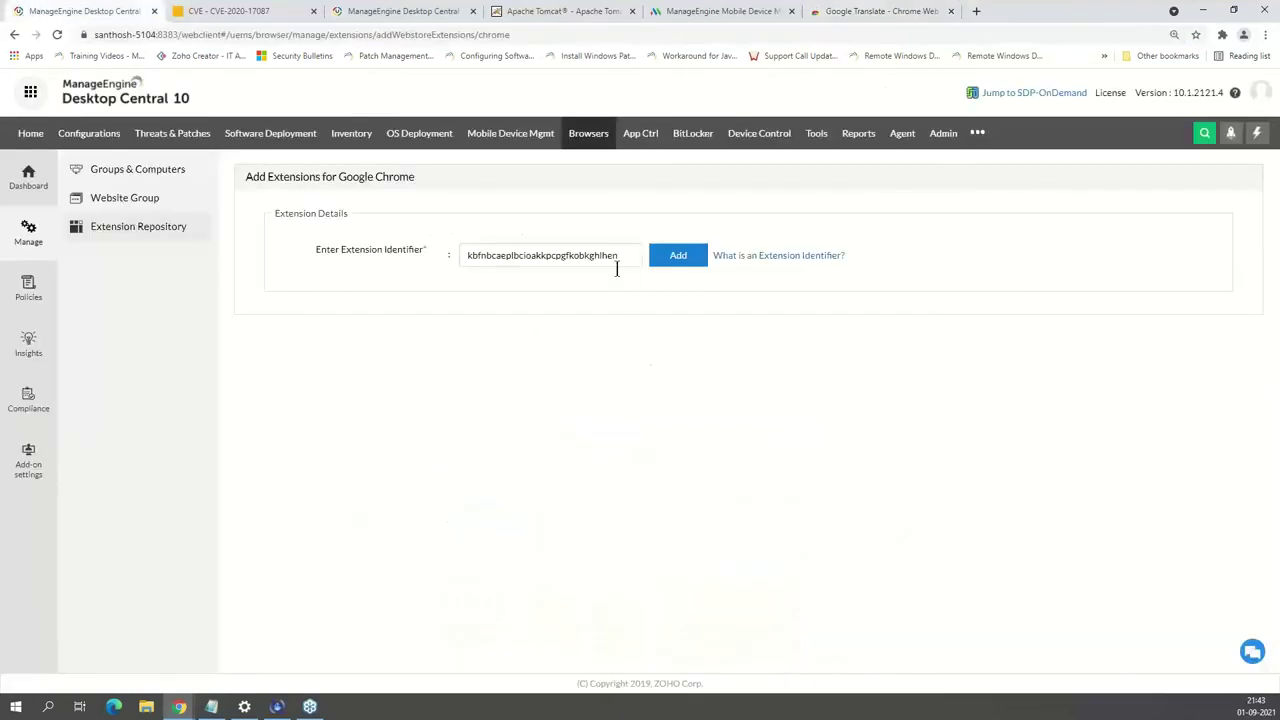
{"action": "double_click", "coordinate": [617, 255]}
{"action": "key", "text": "ctrl+v"}
{"action": "left_click", "coordinate": [684, 256]}
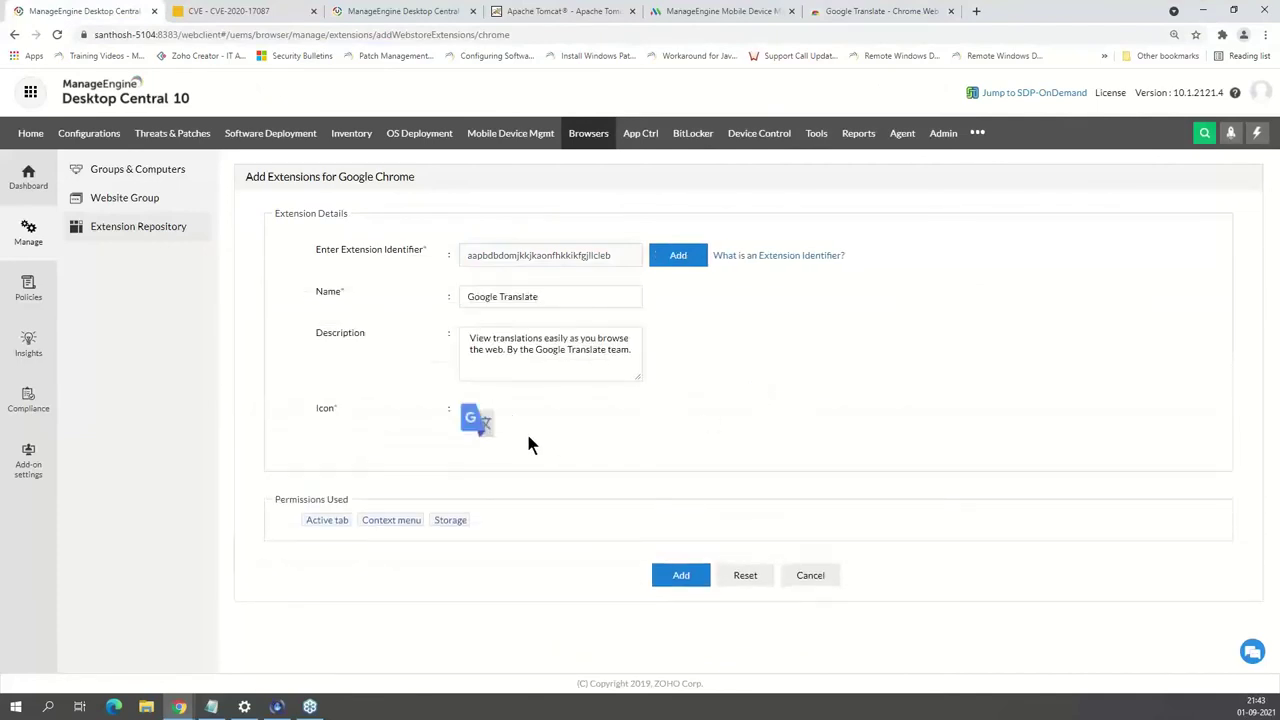
{"action": "left_click", "coordinate": [678, 580]}
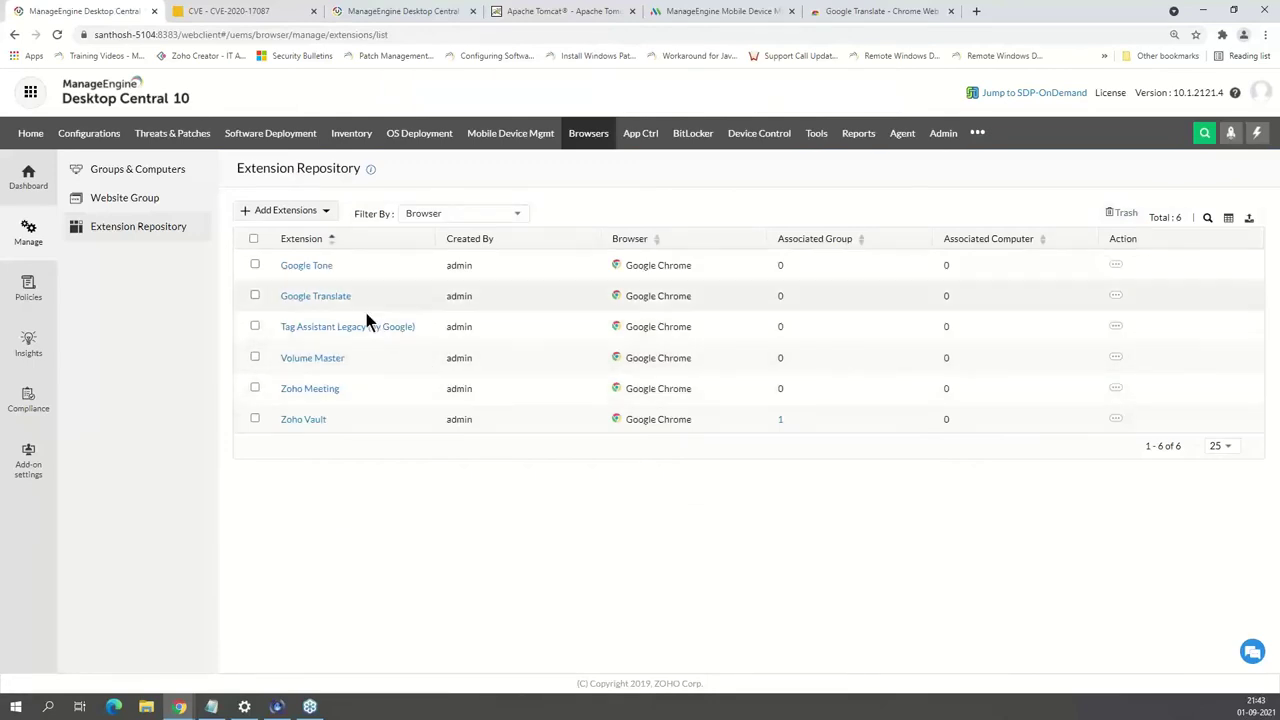
Choose the London group for distributing the Google Translate extension, and cancel the distribution
{"action": "left_click", "coordinate": [1117, 297]}
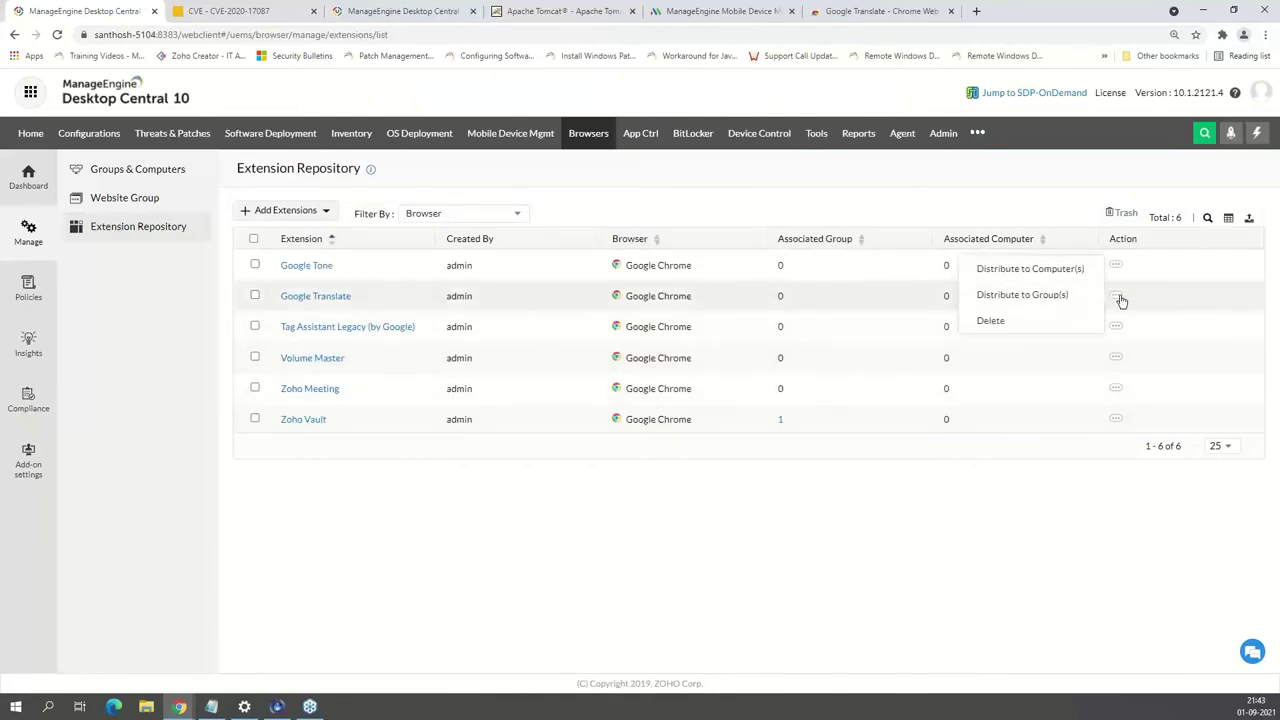
{"action": "left_click", "coordinate": [1035, 296]}
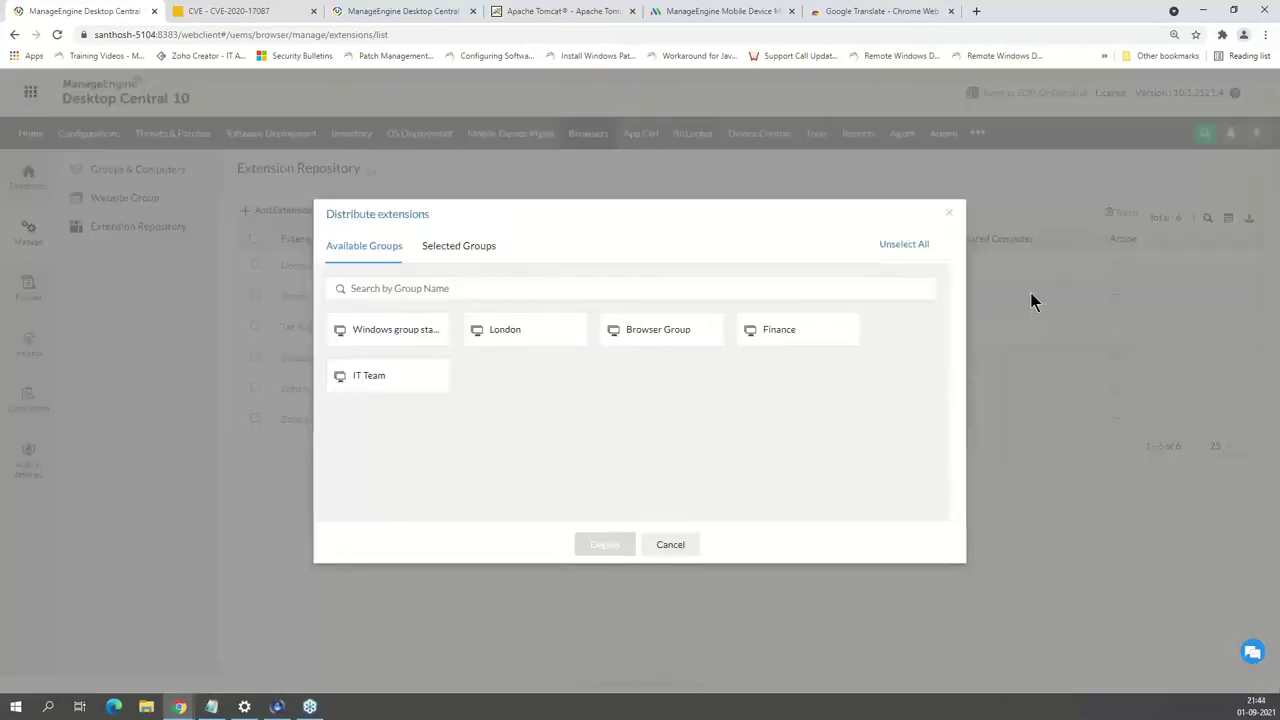
{"action": "left_click", "coordinate": [493, 333]}
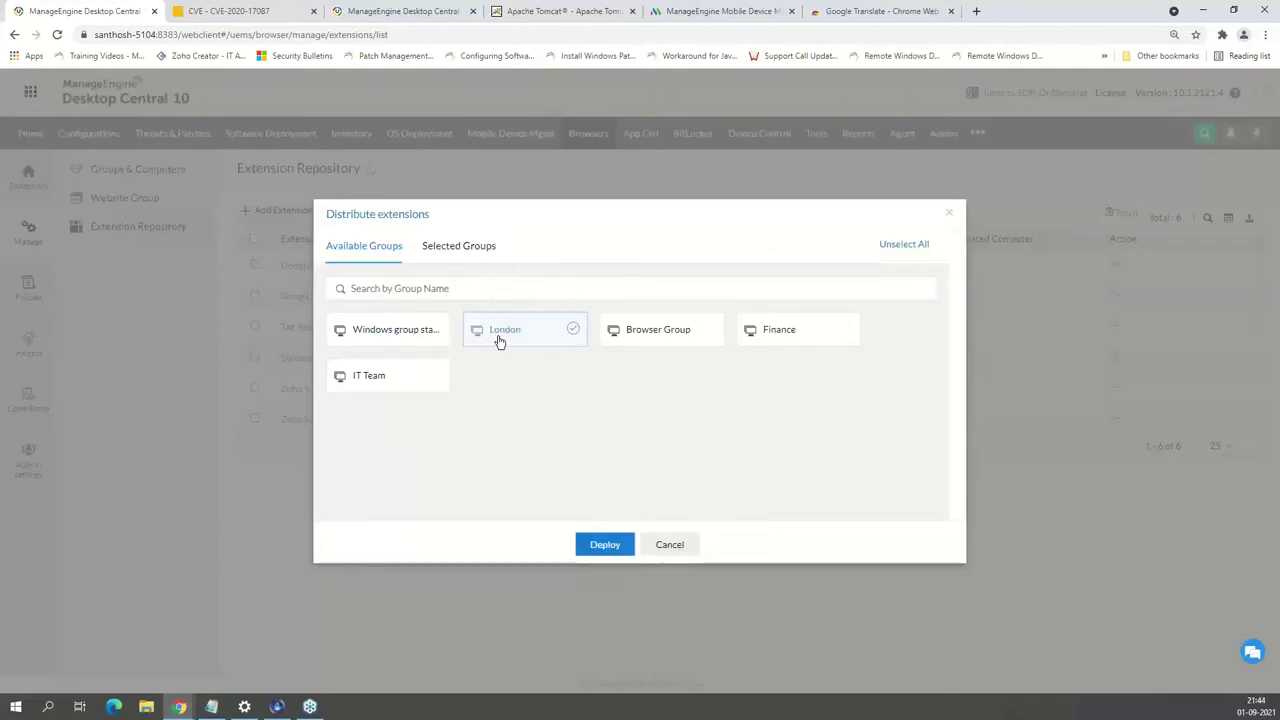
{"action": "left_click", "coordinate": [670, 546]}
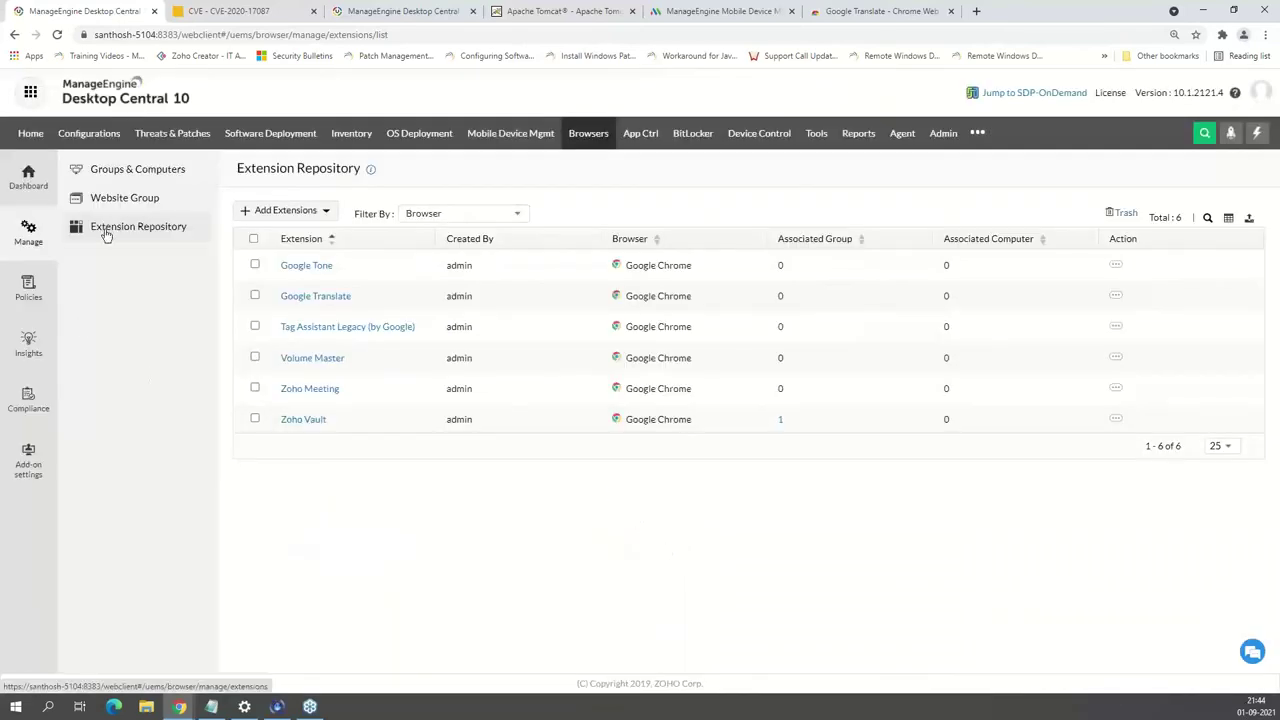
Open the existing AddonPolicy under the Add-on Management policies for modification
{"action": "left_click", "coordinate": [42, 293]}
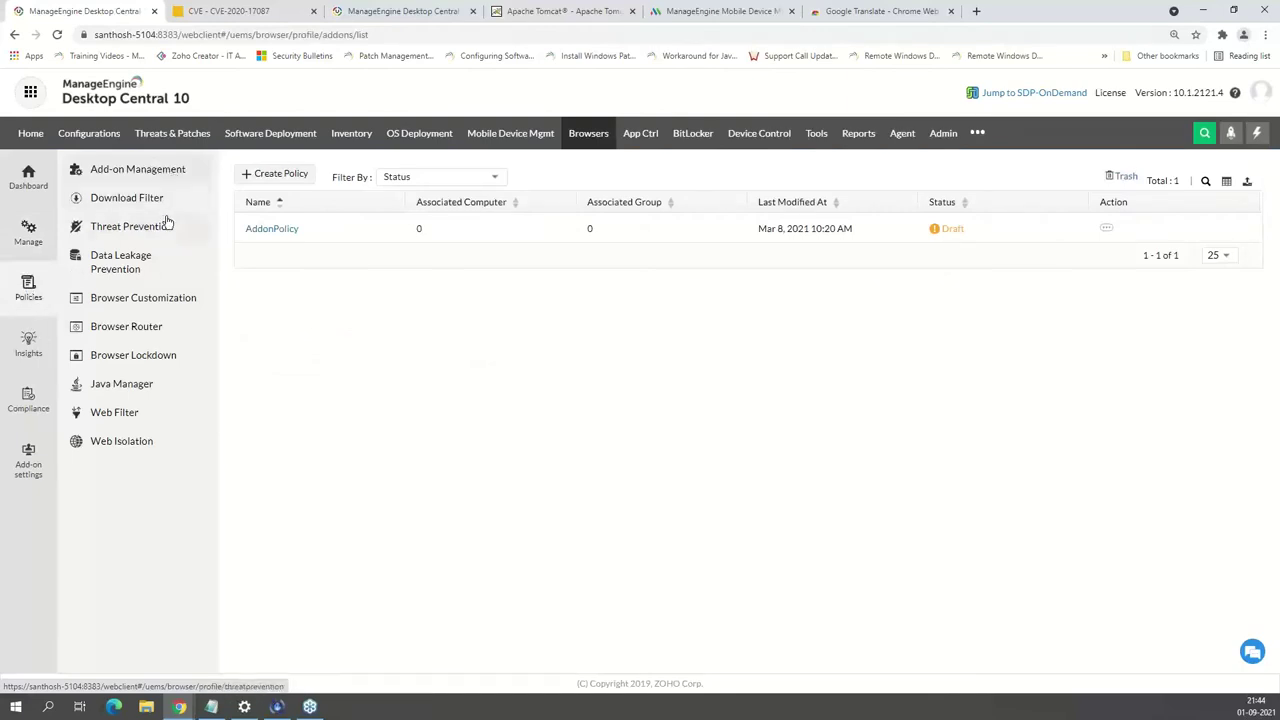
{"action": "left_click", "coordinate": [152, 172]}
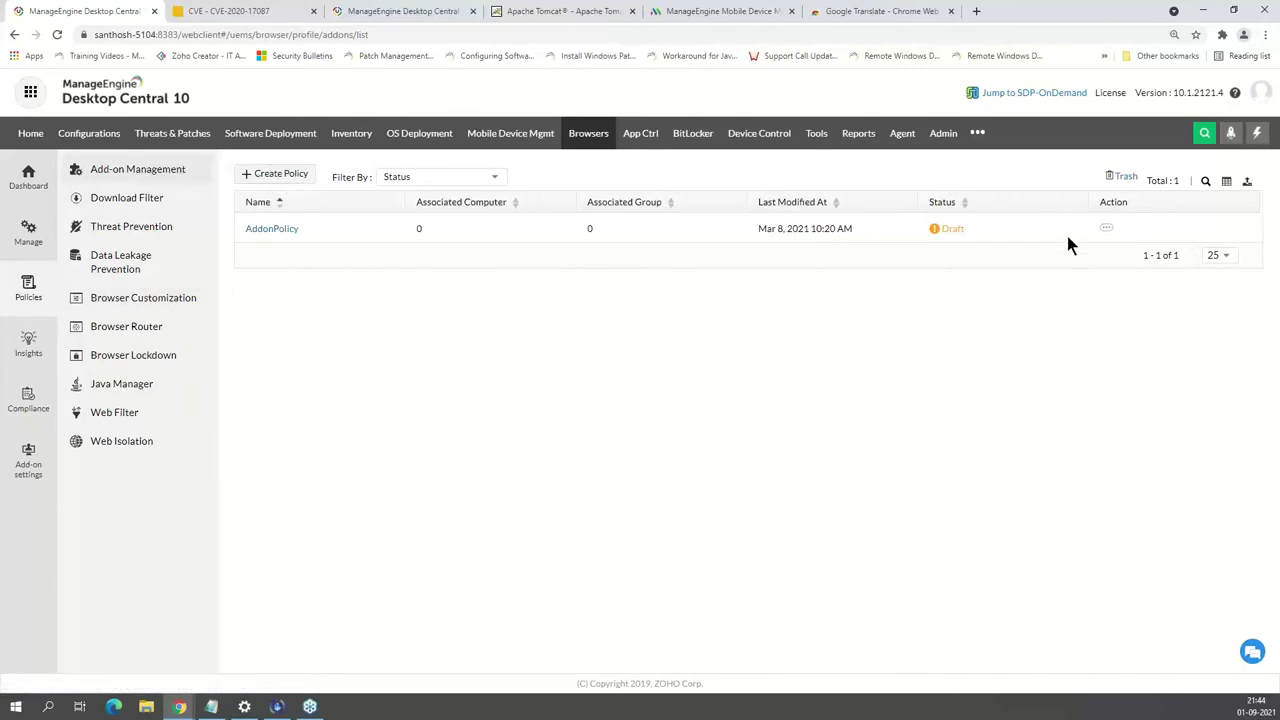
{"action": "left_click", "coordinate": [1106, 228]}
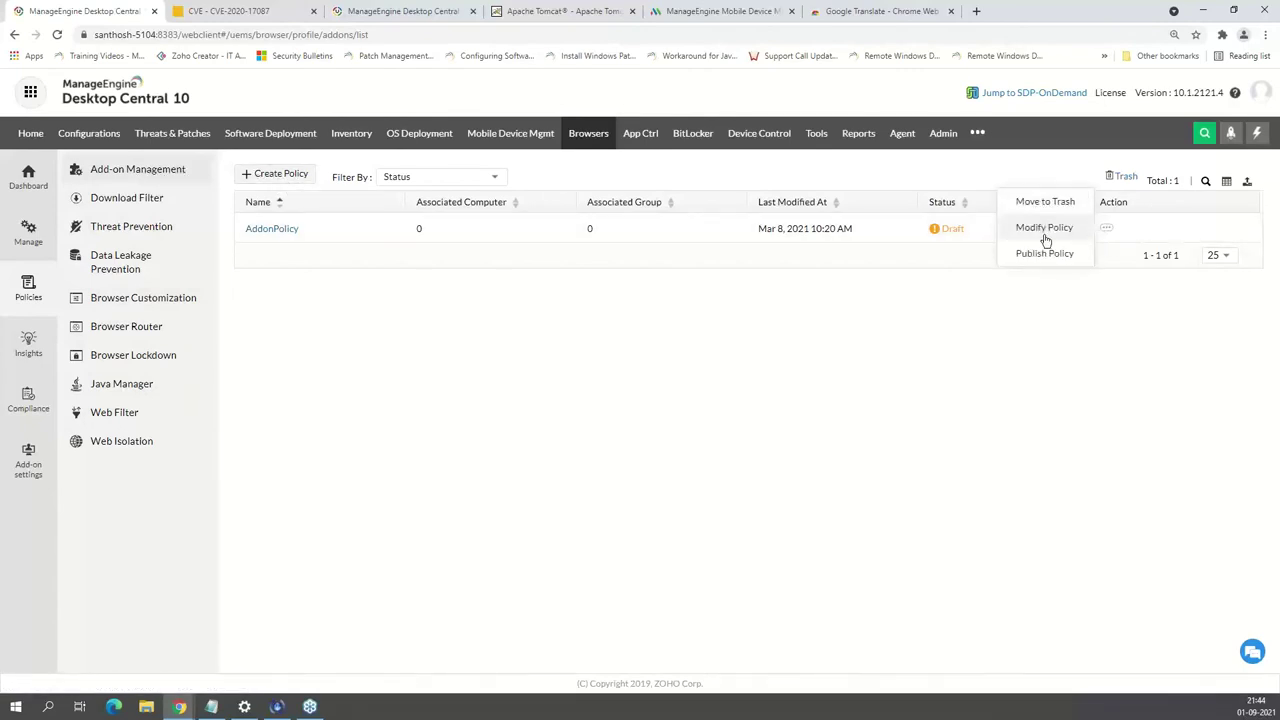
{"action": "left_click", "coordinate": [1045, 238]}
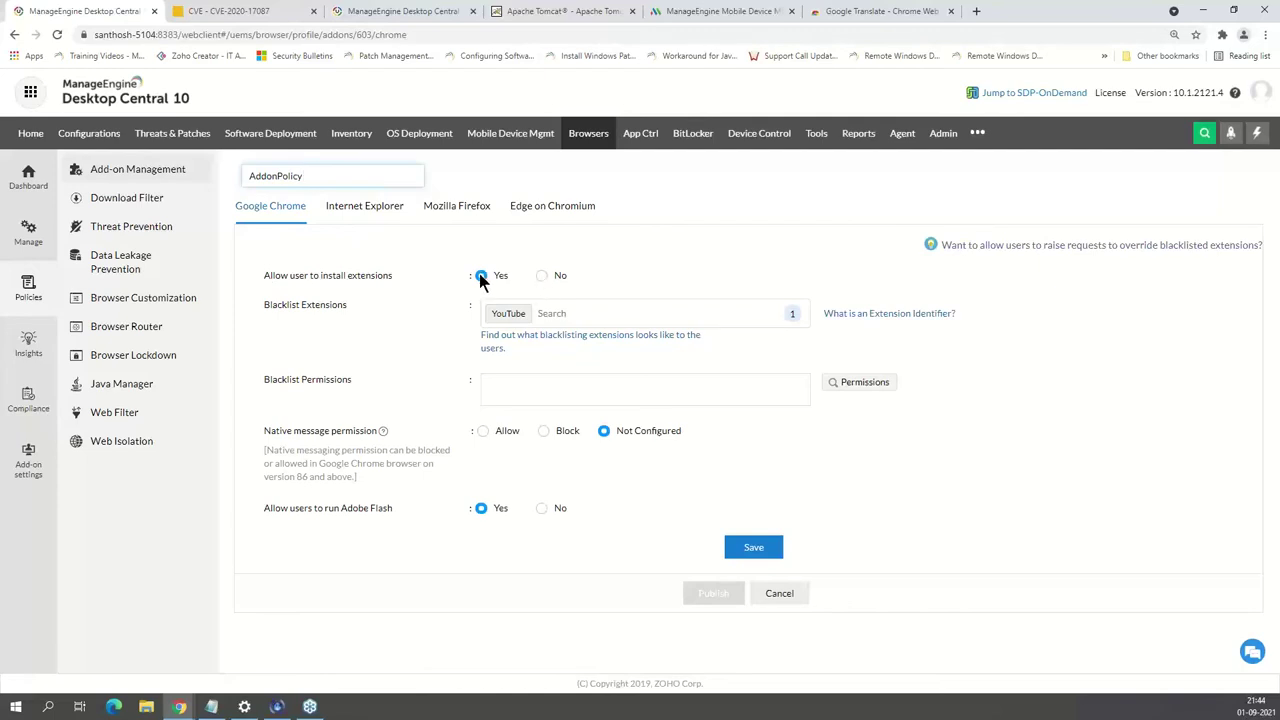
Choose Video capture and History as blacklisted Google Chrome extension permissions in AddonPolicy, and cancel the selection
{"action": "left_click", "coordinate": [862, 395]}
{"action": "scroll", "coordinate": [686, 391], "scroll_direction": "down", "scroll_amount": 10}
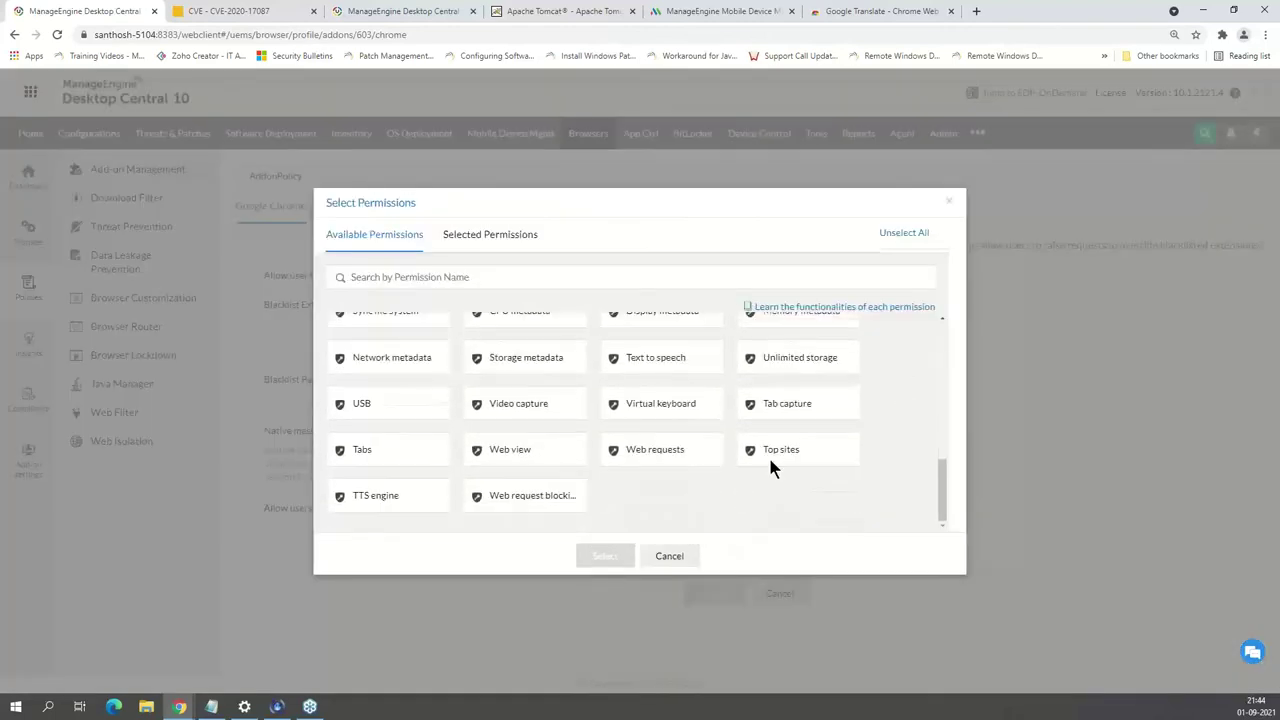
{"action": "left_click", "coordinate": [505, 404]}
{"action": "scroll", "coordinate": [688, 497], "scroll_direction": "up", "scroll_amount": 2}
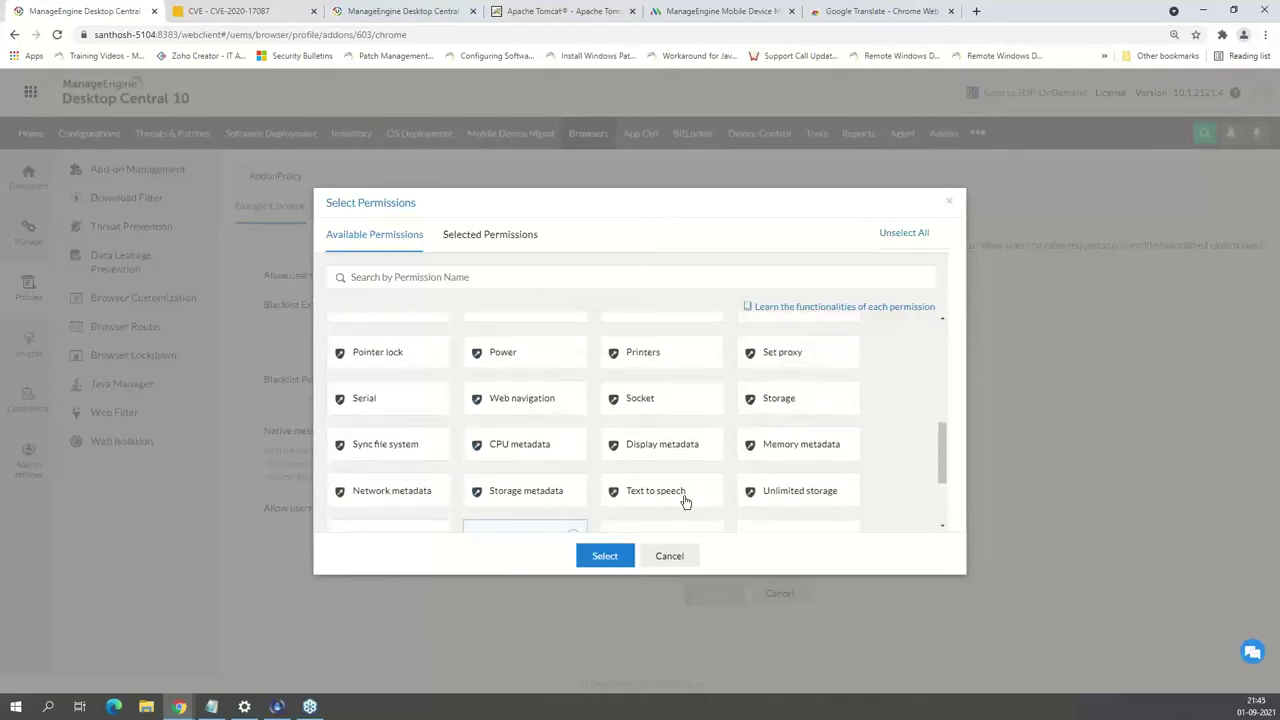
{"action": "scroll", "coordinate": [520, 458], "scroll_direction": "up", "scroll_amount": 5}
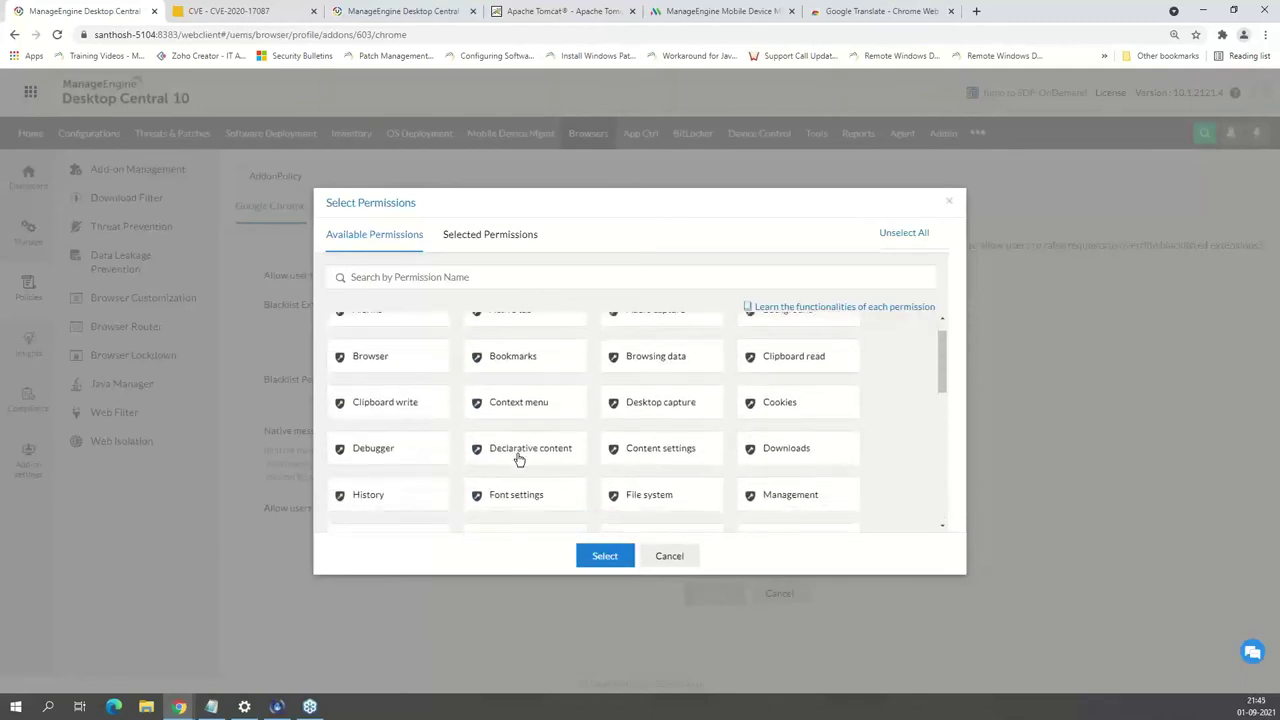
{"action": "scroll", "coordinate": [519, 459], "scroll_direction": "down", "scroll_amount": 3}
{"action": "scroll", "coordinate": [511, 389], "scroll_direction": "up", "scroll_amount": 5}
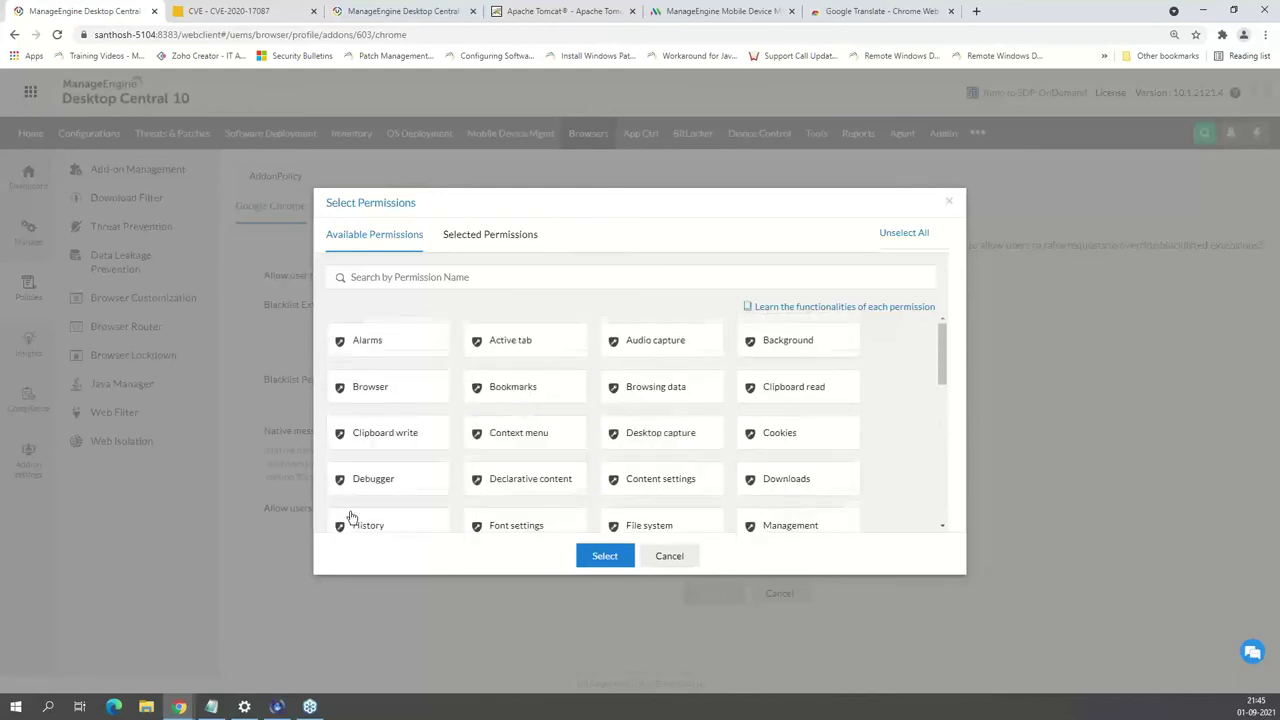
{"action": "scroll", "coordinate": [350, 517], "scroll_direction": "down", "scroll_amount": 1}
{"action": "left_click", "coordinate": [366, 464]}
{"action": "scroll", "coordinate": [369, 471], "scroll_direction": "up", "scroll_amount": 1}
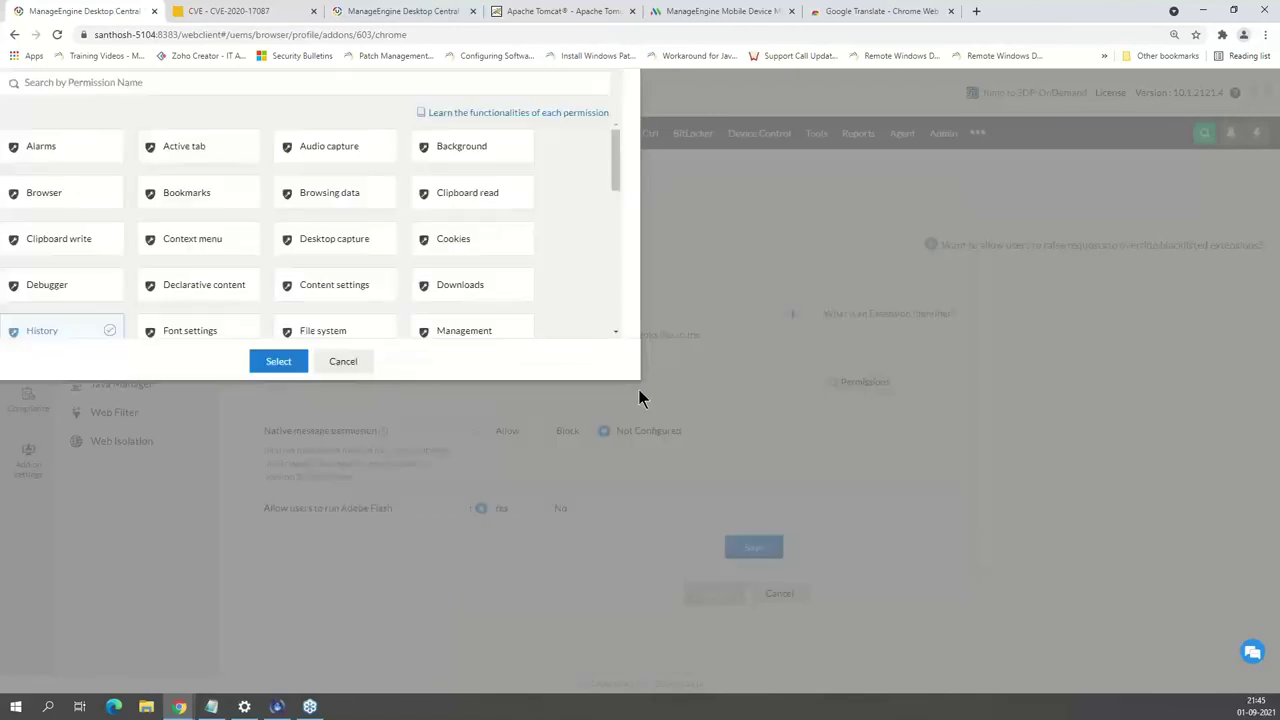
{"action": "left_click", "coordinate": [355, 368]}
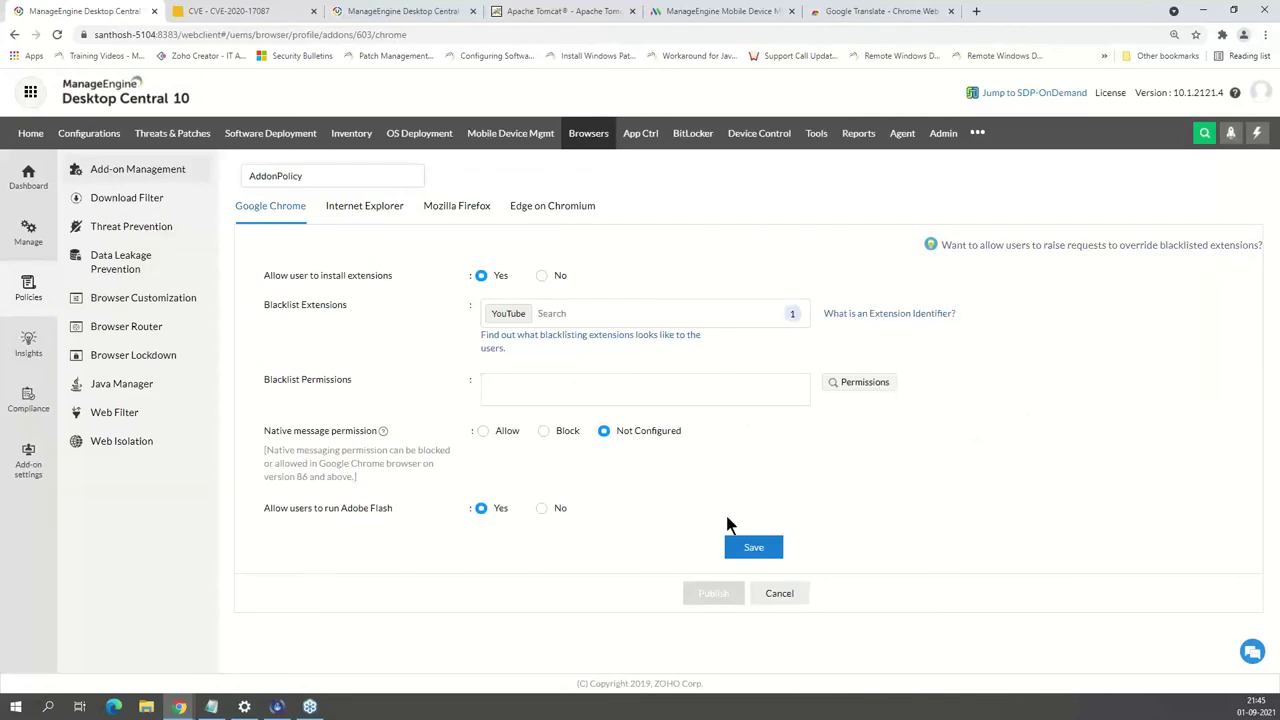
Look at AddonPolicy's Internet Explorer settings, and start a new Threat Prevention policy to examine its options
{"action": "left_click", "coordinate": [370, 210]}
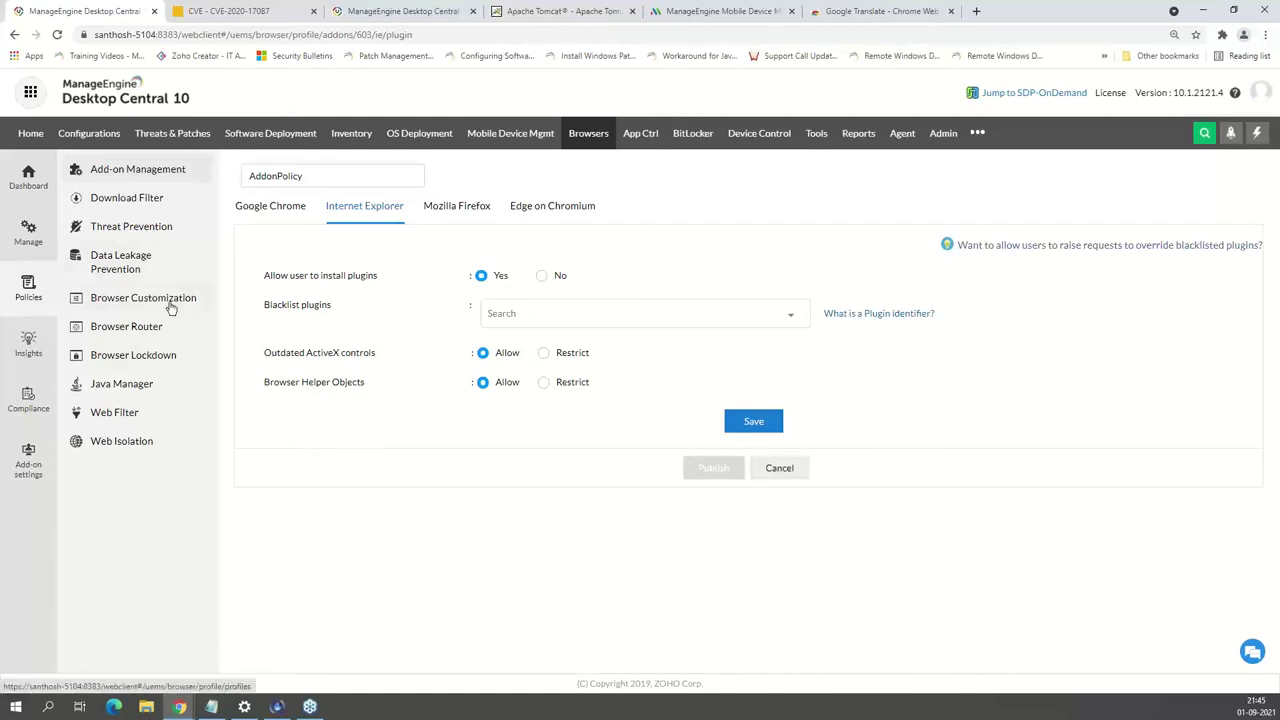
{"action": "left_click", "coordinate": [160, 225]}
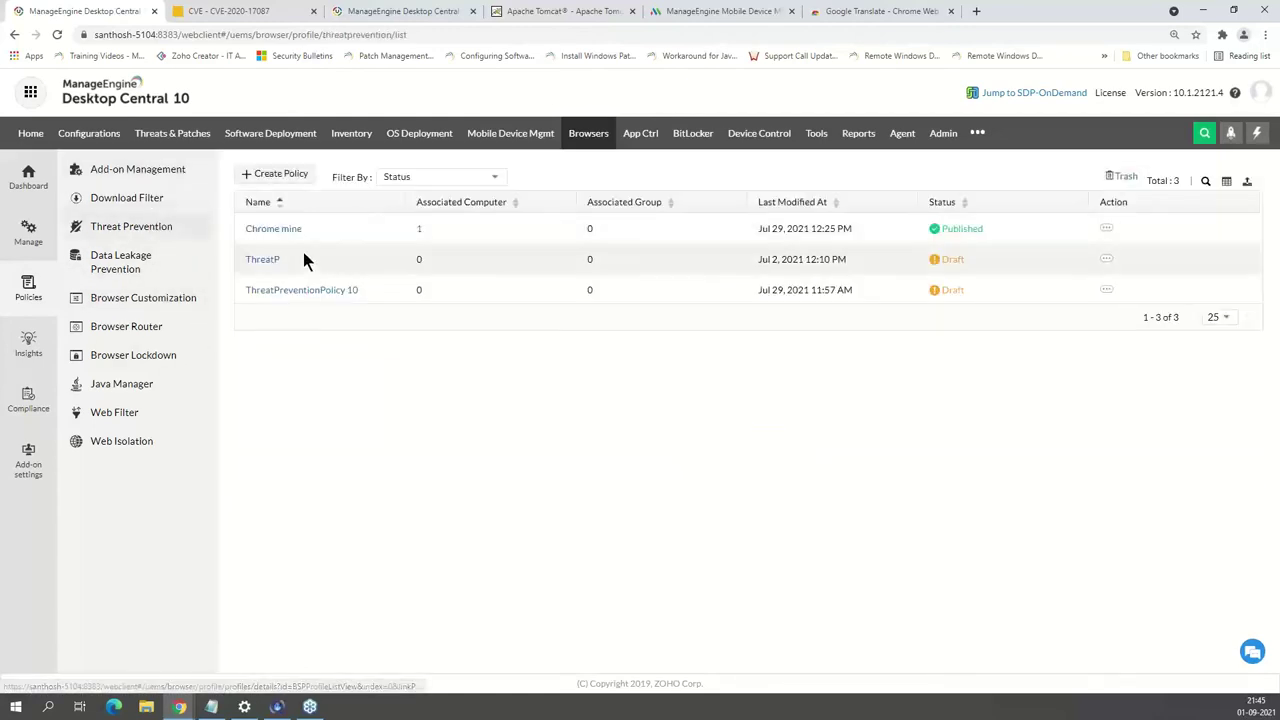
{"action": "left_click", "coordinate": [285, 176]}
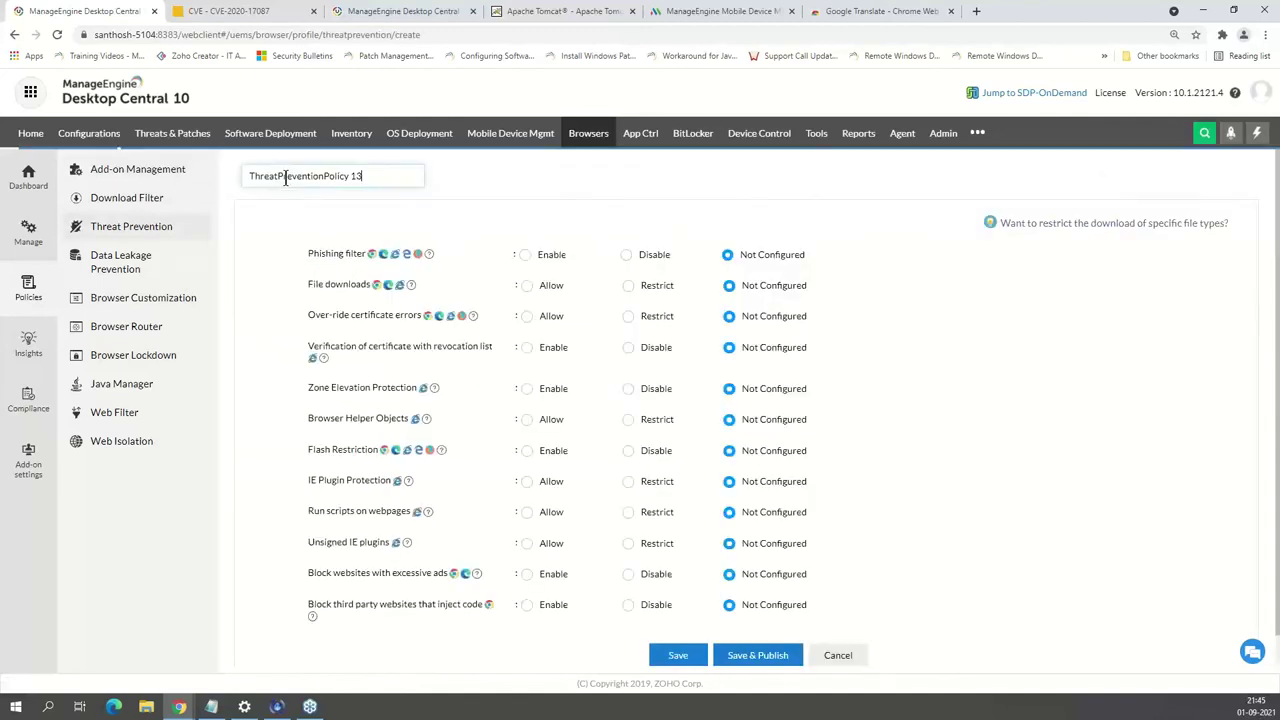
{"action": "scroll", "coordinate": [543, 437], "scroll_direction": "down", "scroll_amount": 1}
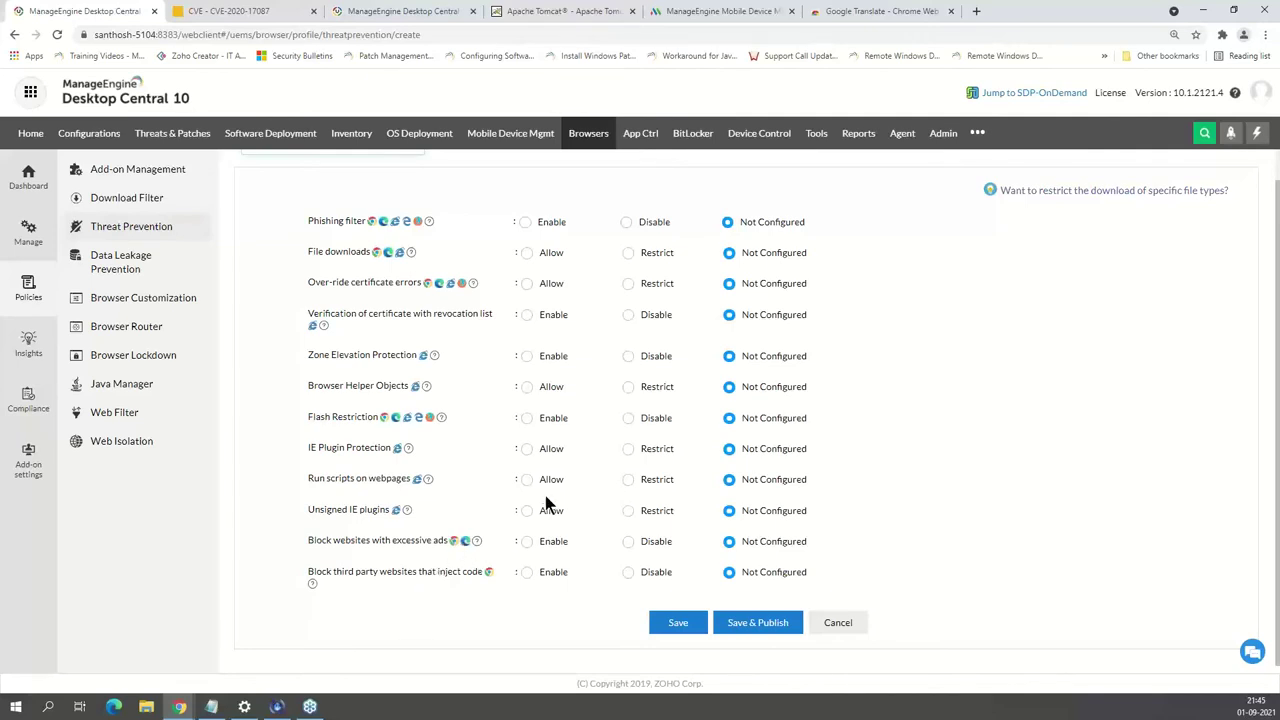
Create a Browser Customization policy named test and continue to its configuration settings
{"action": "left_click", "coordinate": [140, 268]}
{"action": "left_click", "coordinate": [151, 299]}
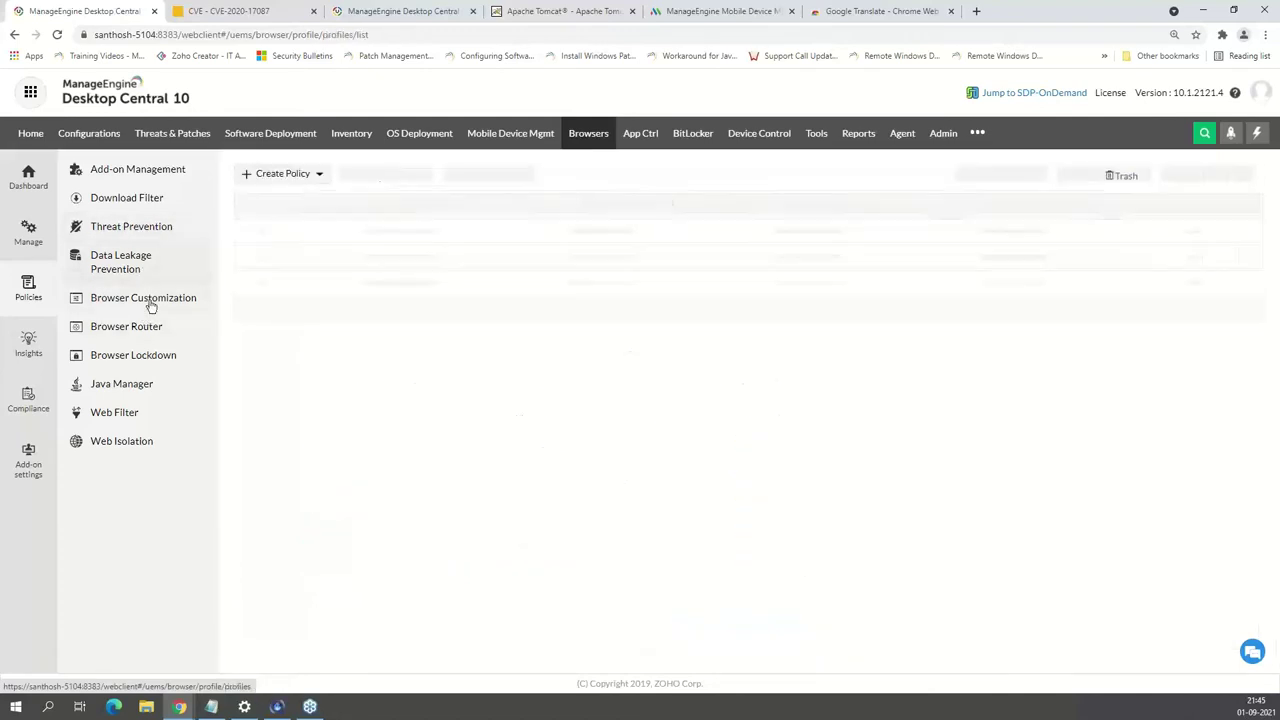
{"action": "left_click", "coordinate": [305, 177]}
{"action": "left_click", "coordinate": [290, 198]}
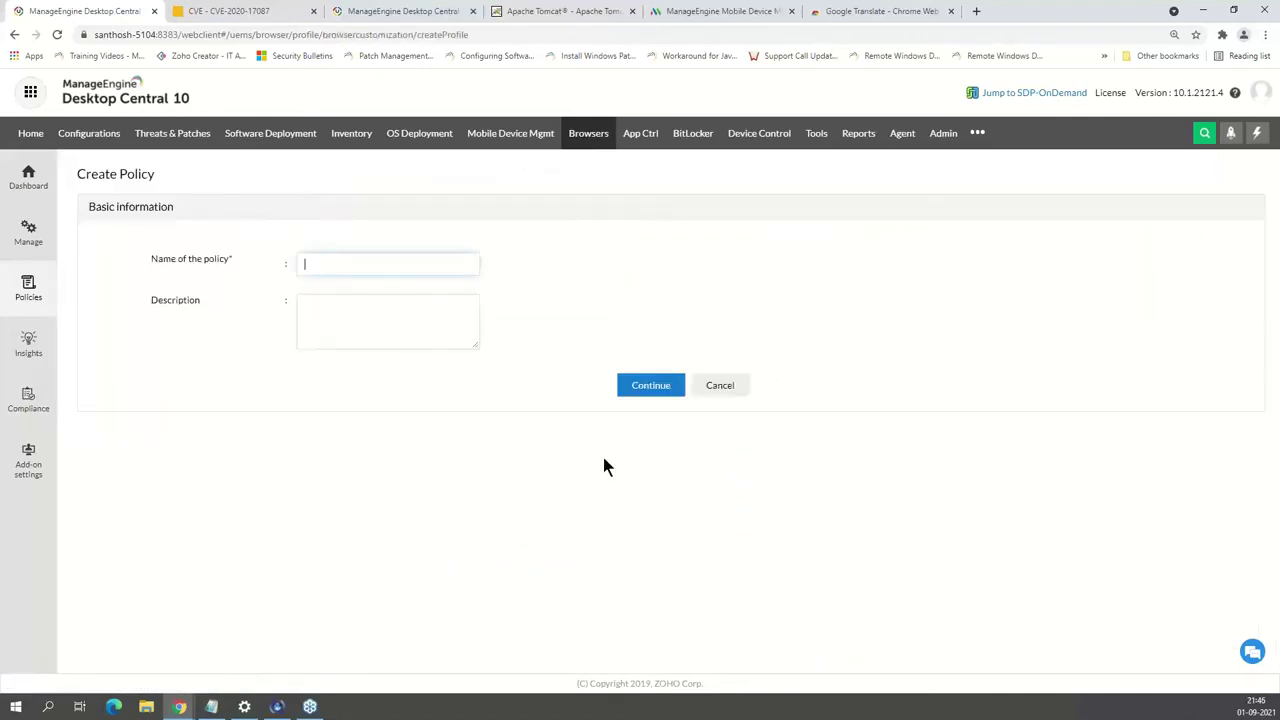
{"action": "type", "text": "test"}
{"action": "left_click", "coordinate": [640, 386]}
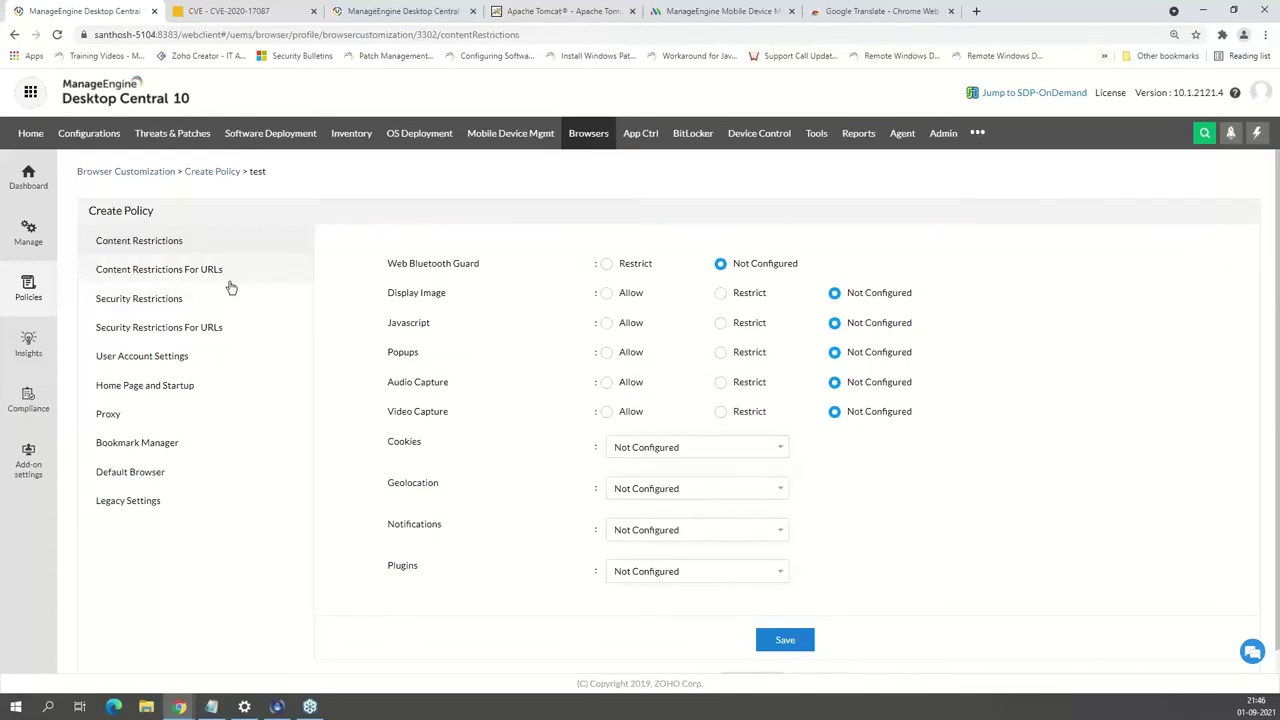
Examine the Browser Functionality settings in the test policy's Security Restrictions
{"action": "left_click", "coordinate": [213, 303]}
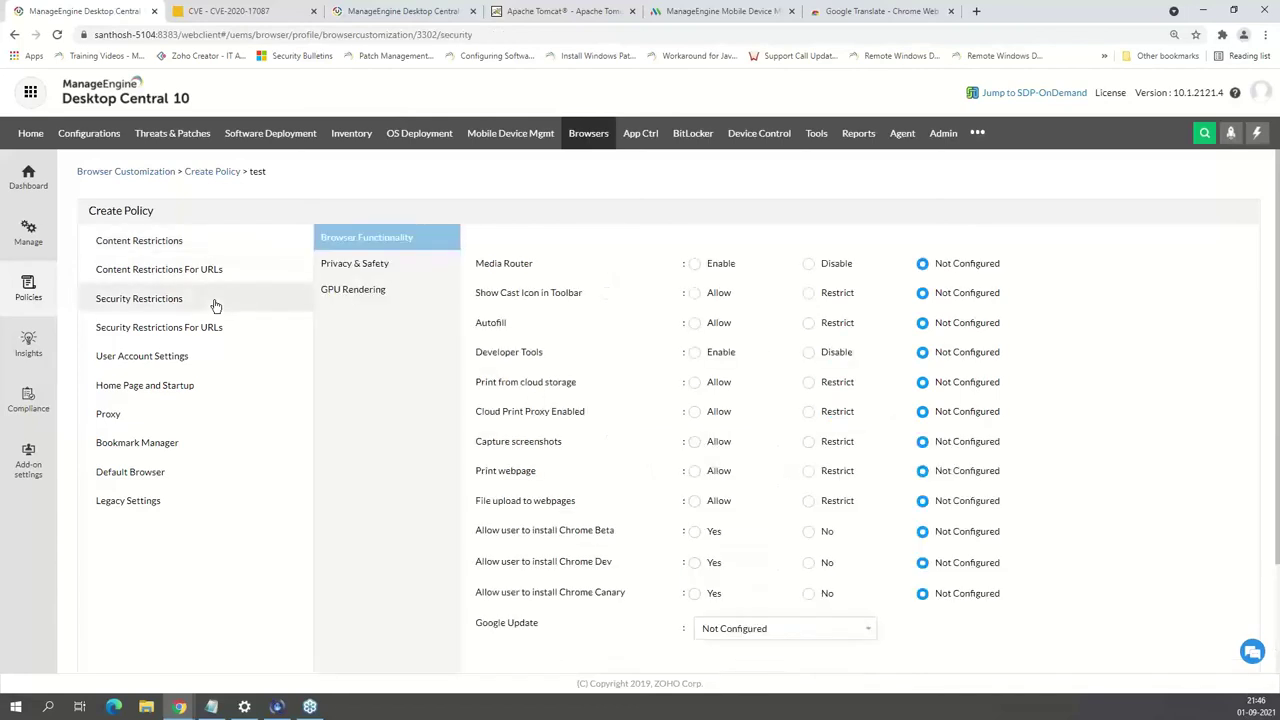
{"action": "scroll", "coordinate": [600, 514], "scroll_direction": "down", "scroll_amount": 1}
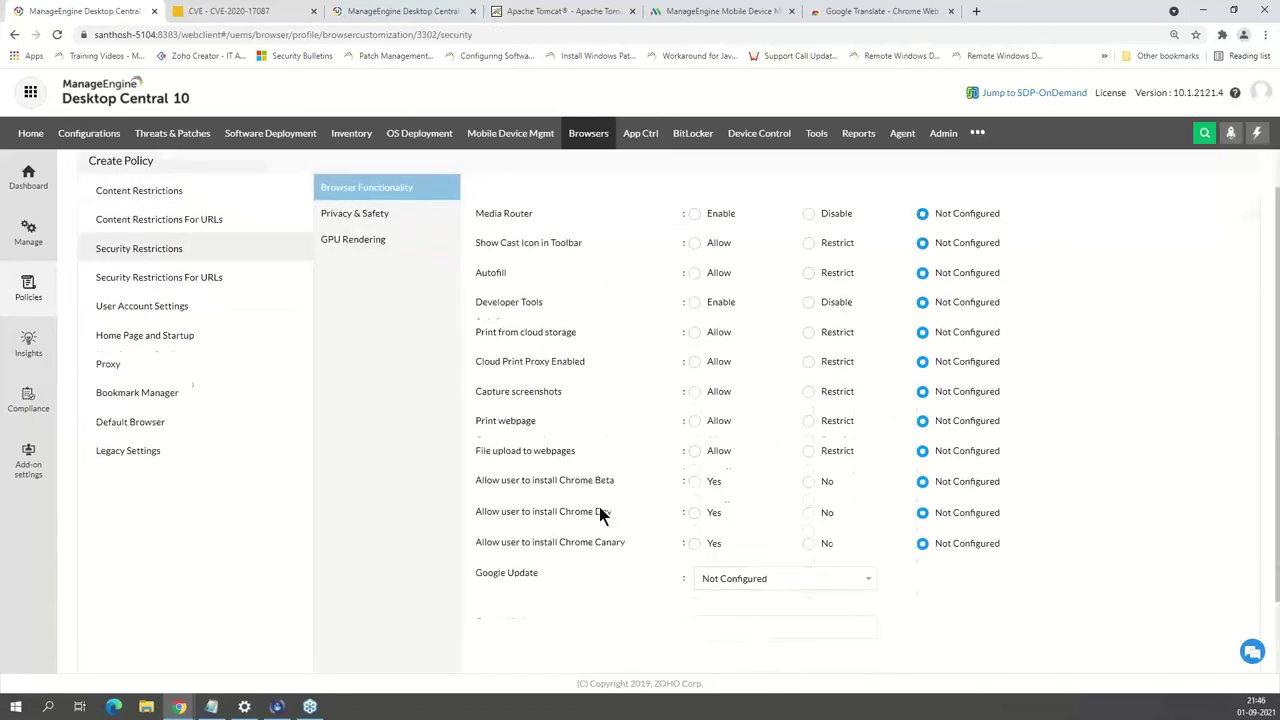
{"action": "scroll", "coordinate": [601, 514], "scroll_direction": "down", "scroll_amount": 2}
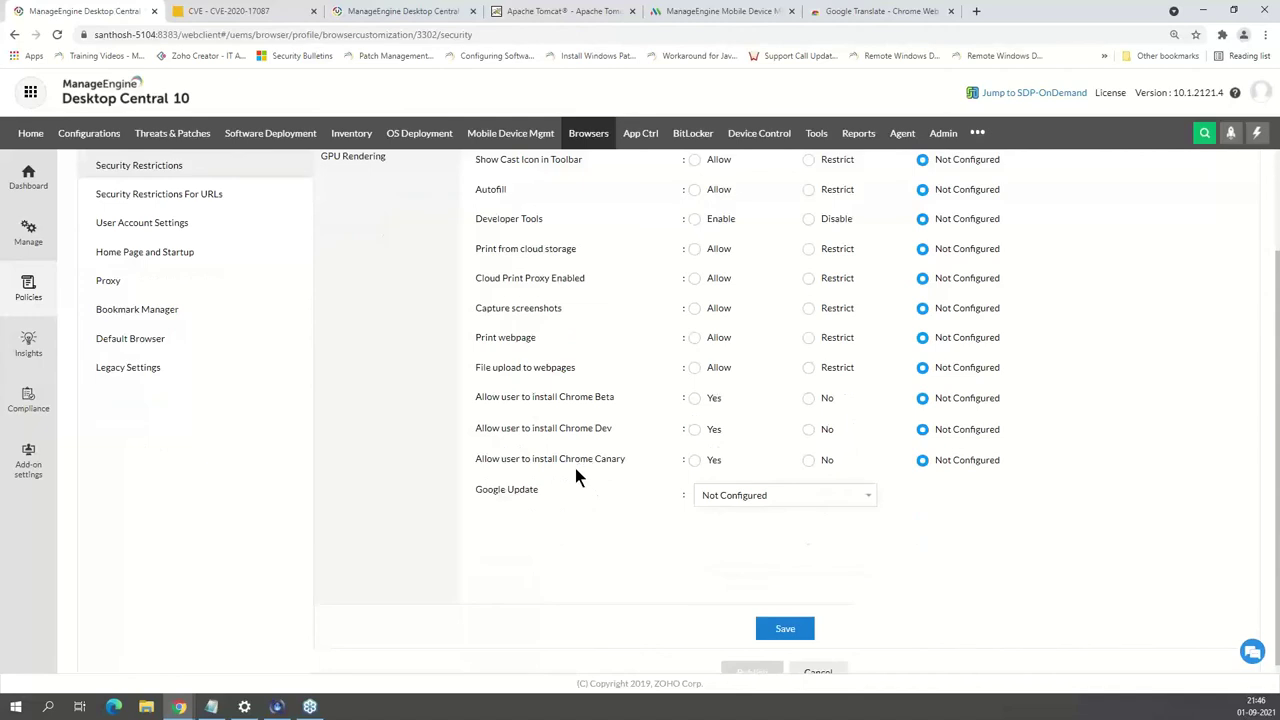
{"action": "scroll", "coordinate": [506, 340], "scroll_direction": "up", "scroll_amount": 1}
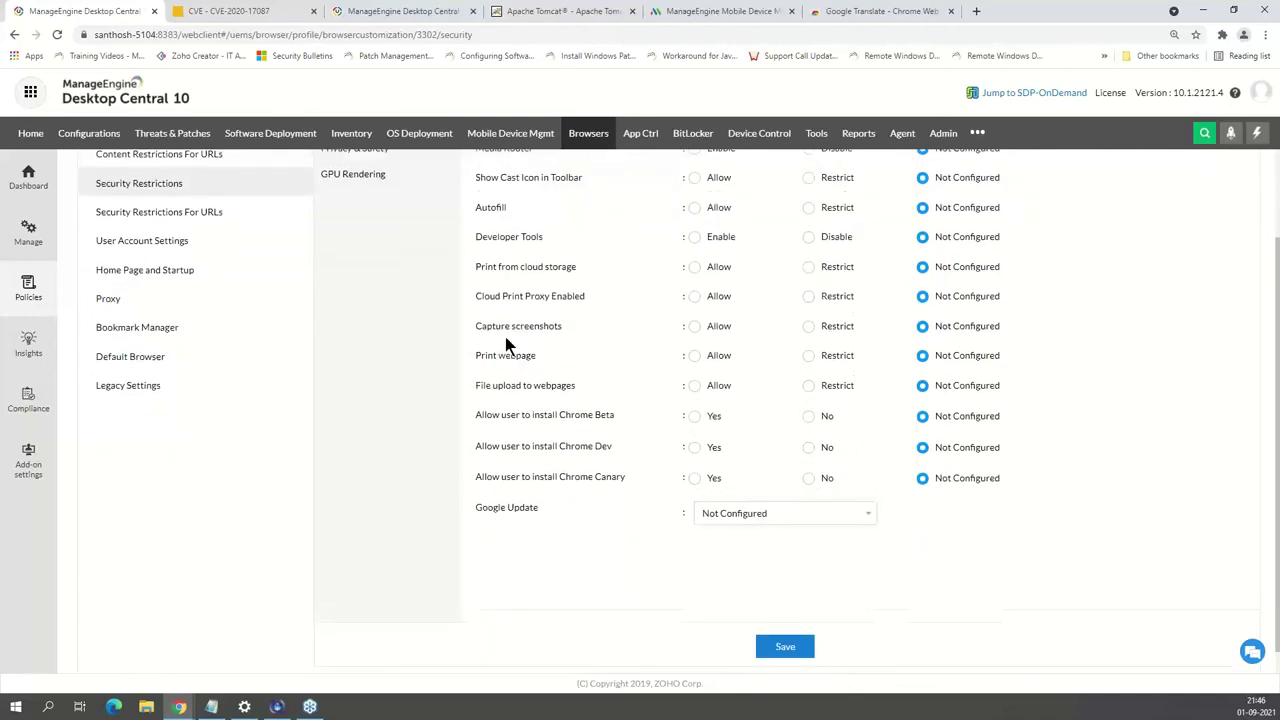
{"action": "scroll", "coordinate": [506, 345], "scroll_direction": "up", "scroll_amount": 2}
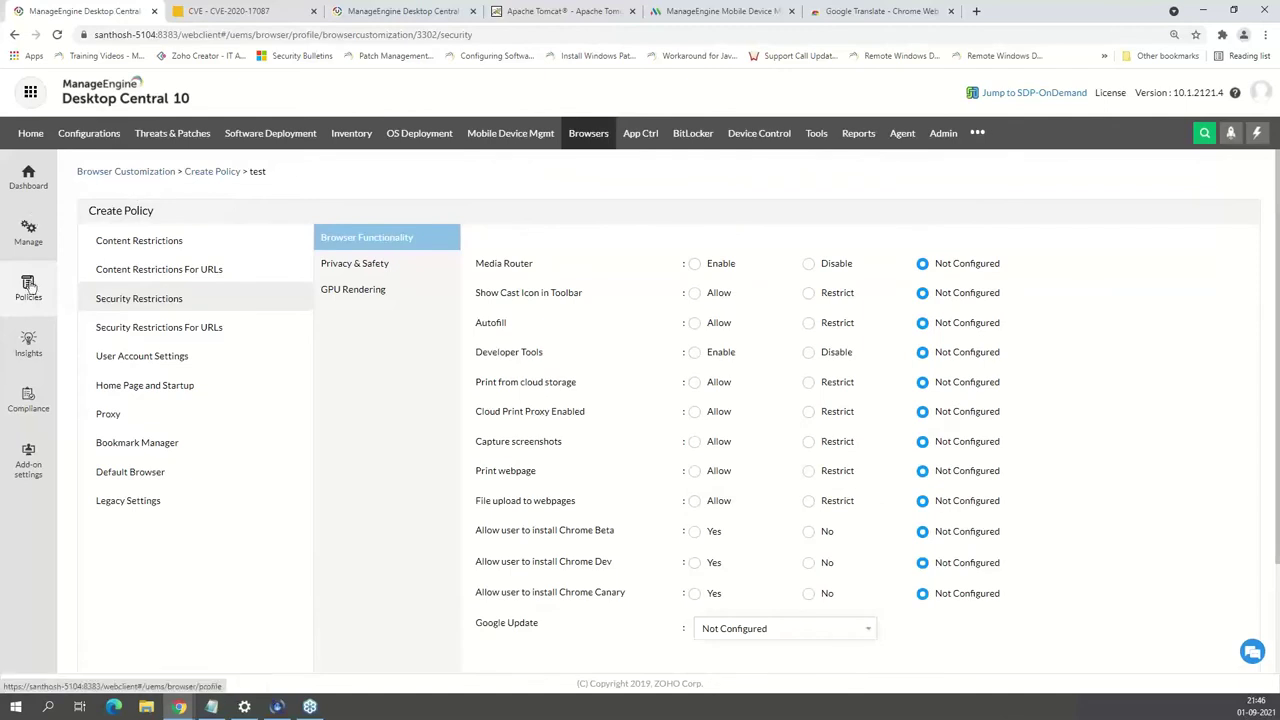
Review the plugins list and the per-browser overview of installed computers, plugins and extensions in the browser Insights
{"action": "left_click", "coordinate": [30, 350]}
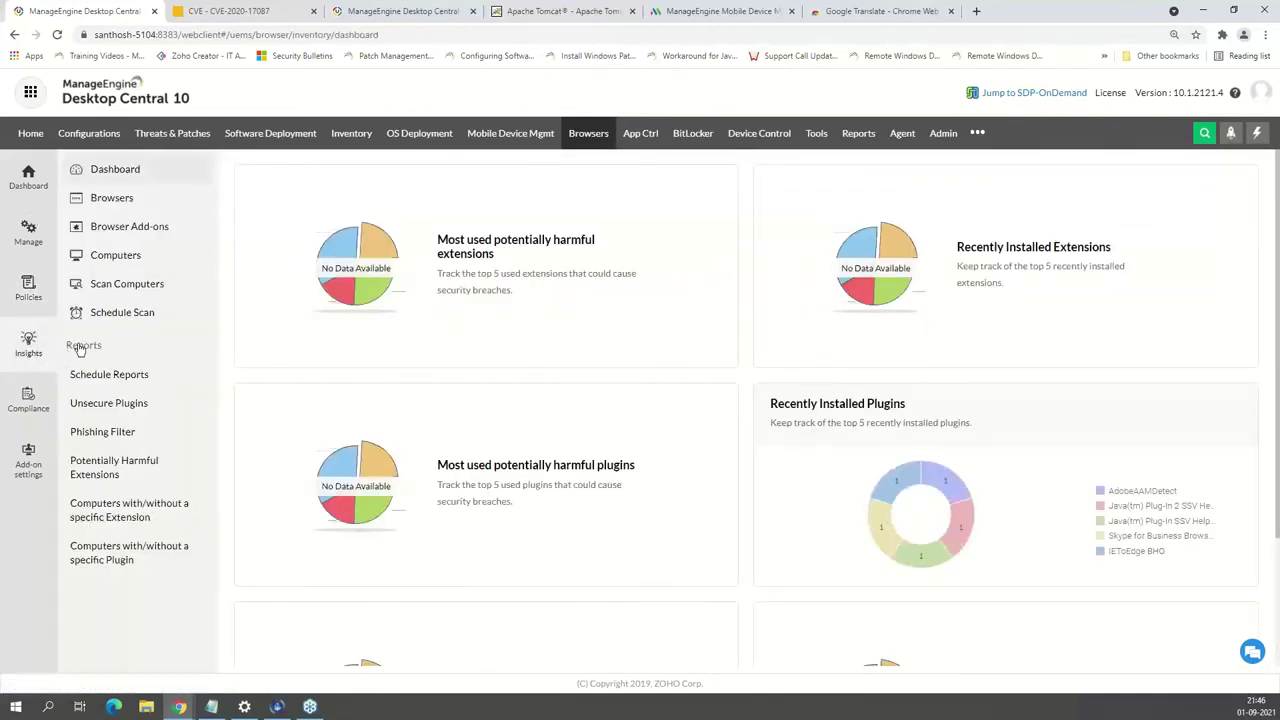
{"action": "left_click", "coordinate": [130, 236]}
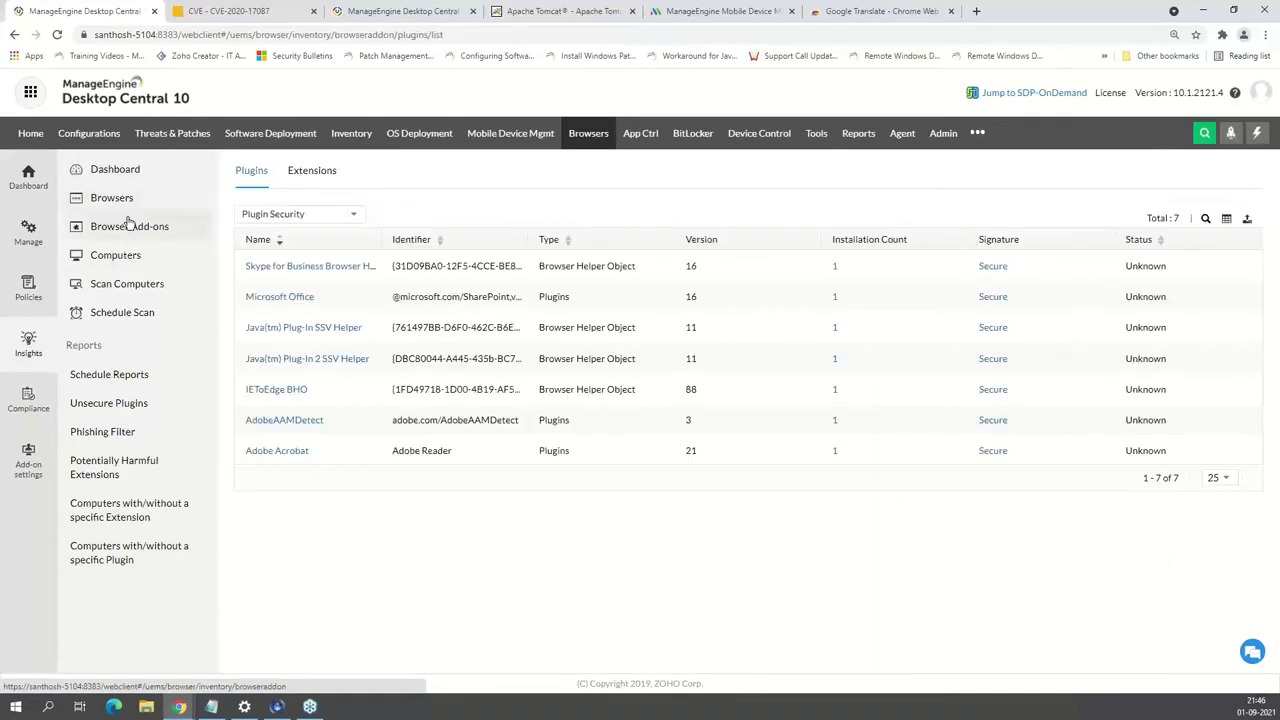
{"action": "left_click", "coordinate": [128, 205]}
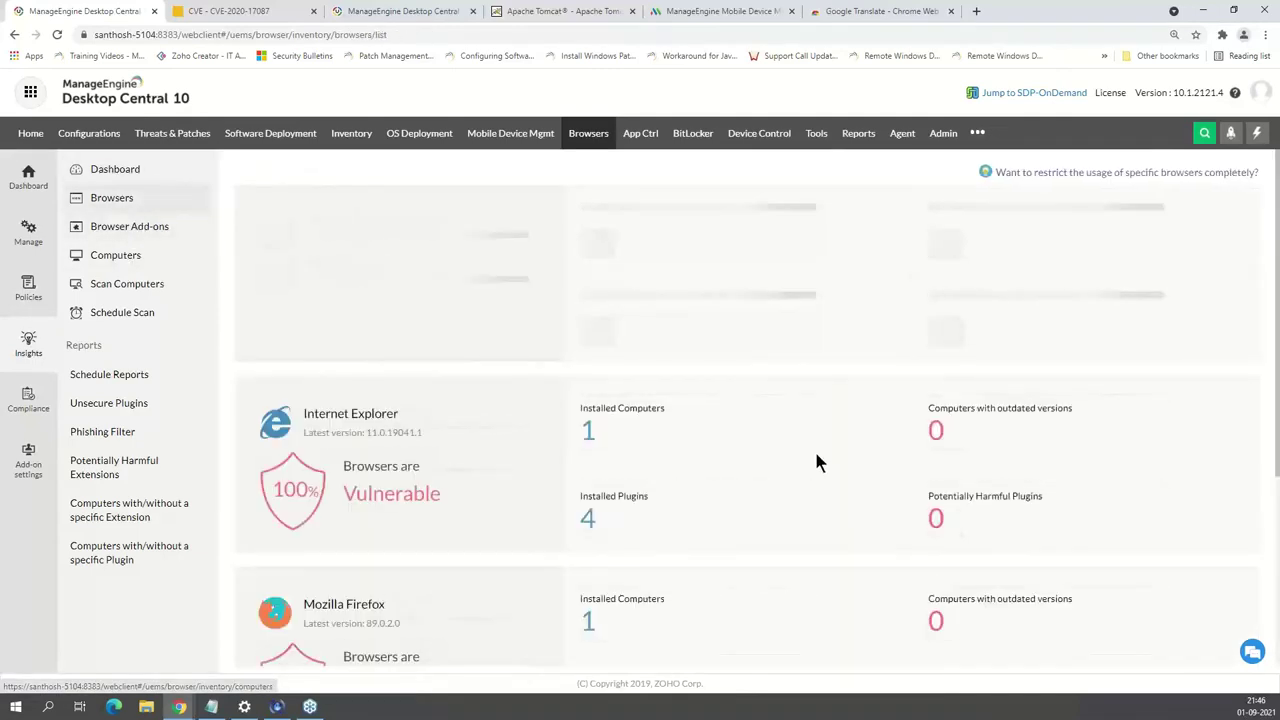
{"action": "scroll", "coordinate": [811, 424], "scroll_direction": "down", "scroll_amount": 4}
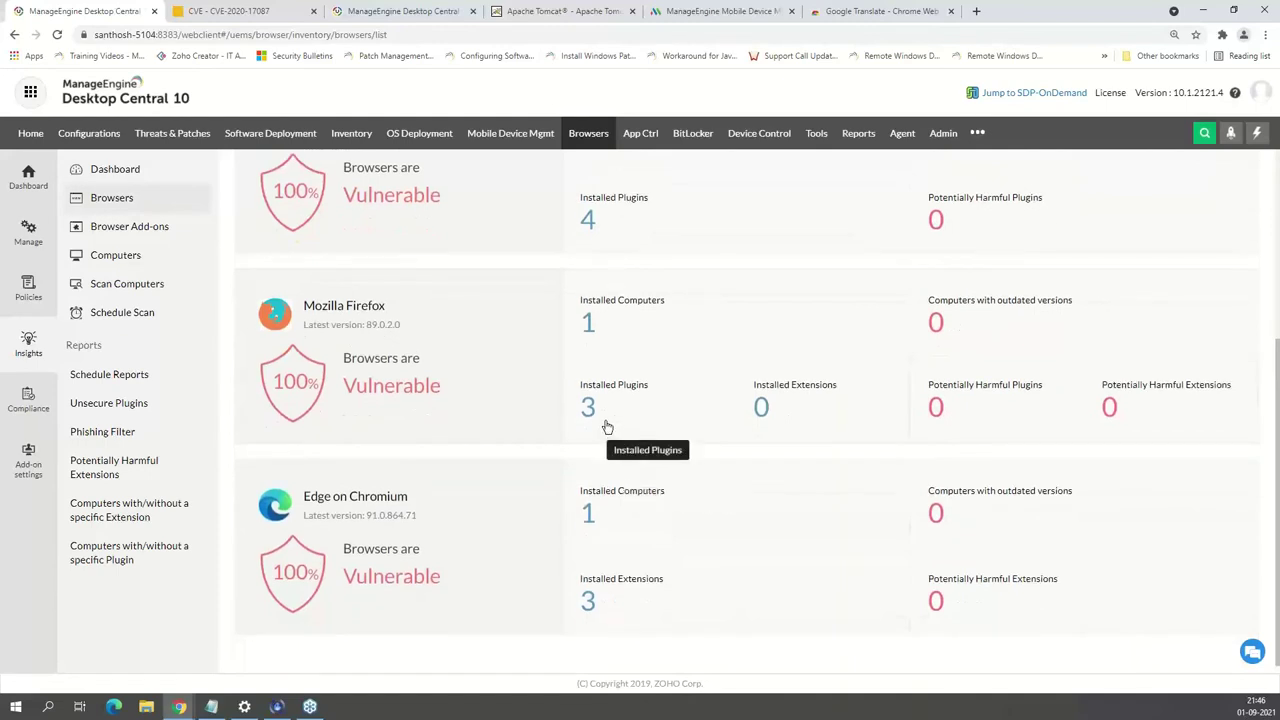
{"action": "scroll", "coordinate": [610, 438], "scroll_direction": "up", "scroll_amount": 2}
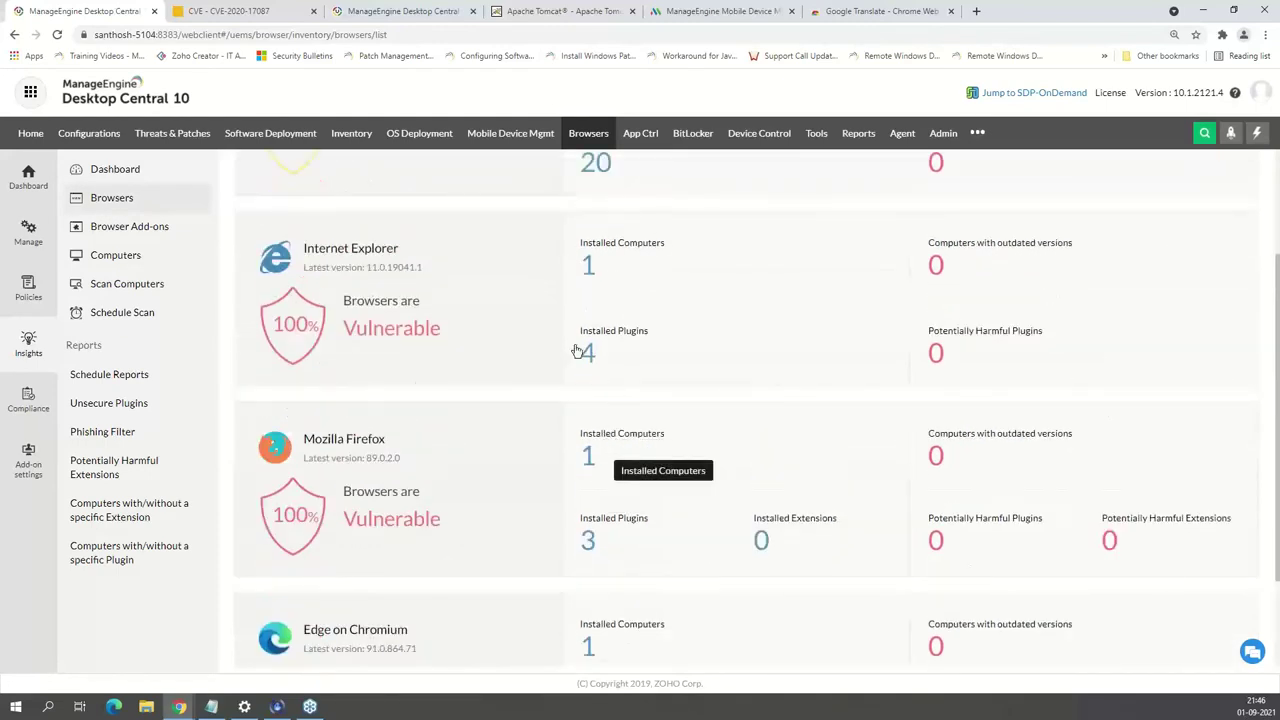
{"action": "mouse_move", "coordinate": [428, 318]}
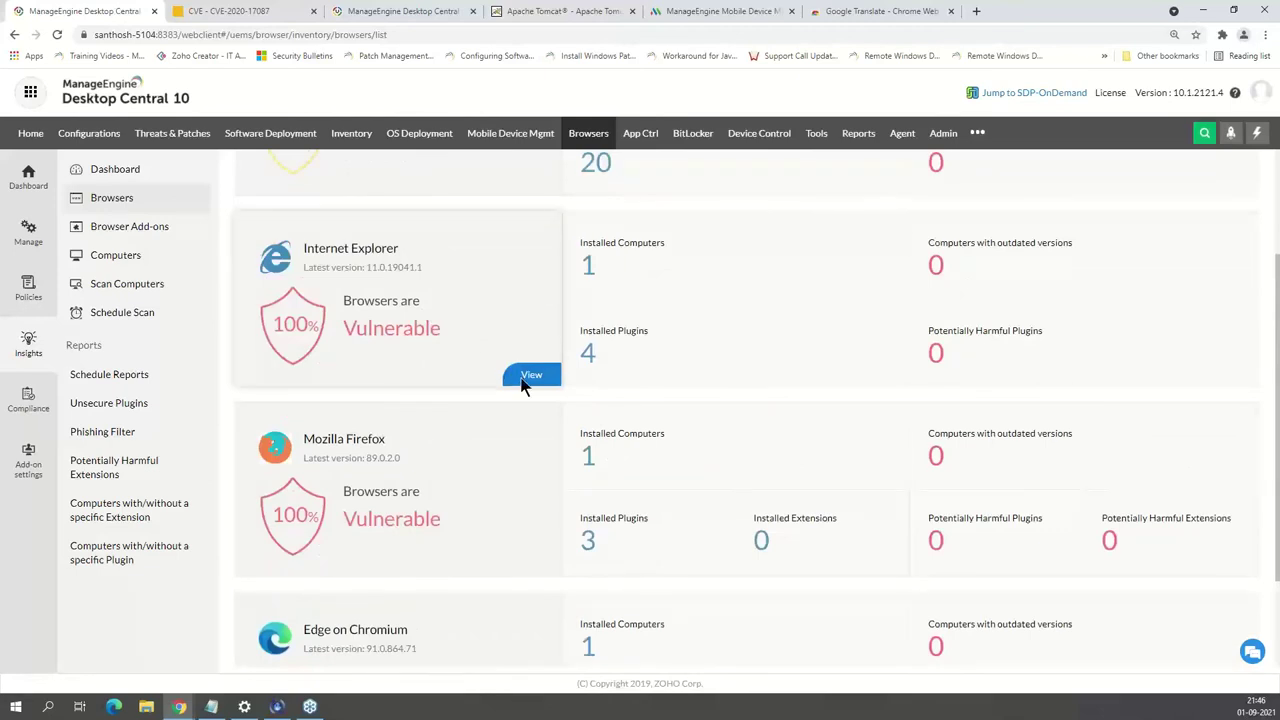
{"action": "scroll", "coordinate": [517, 474], "scroll_direction": "down", "scroll_amount": 2}
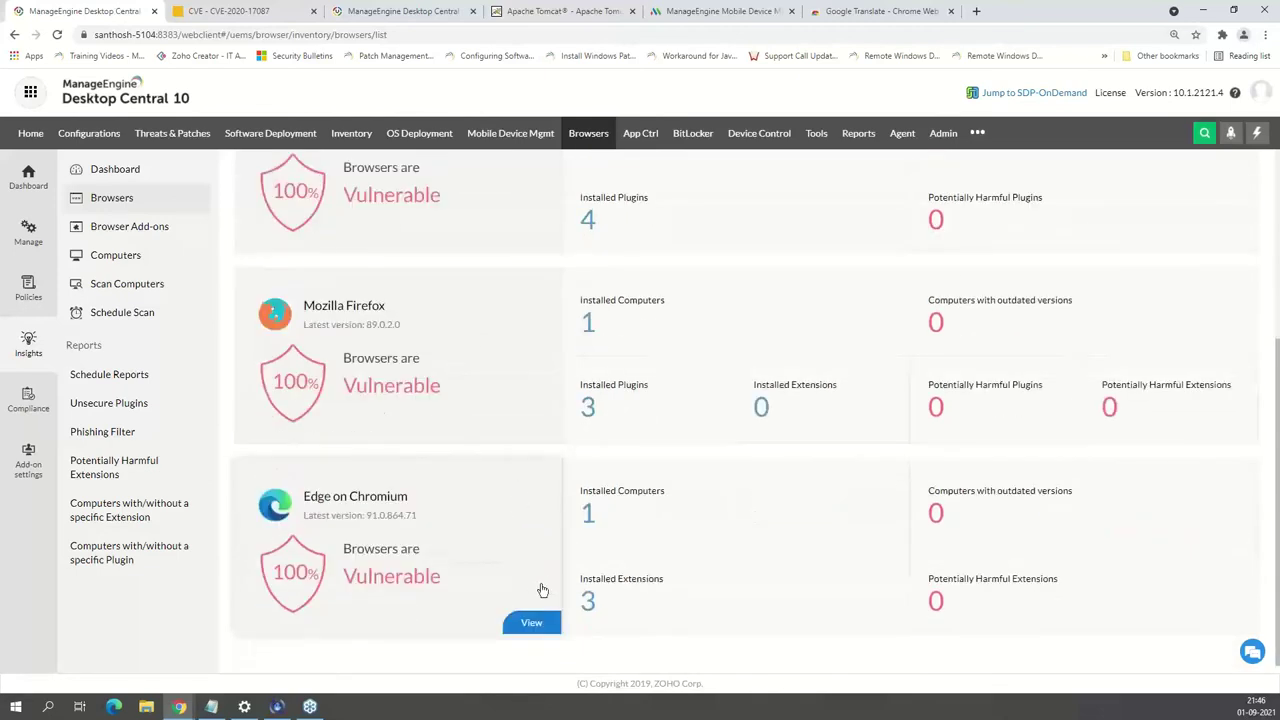
View the compliance and computer health dashboards of Edge on Chromium and Google Chrome
{"action": "left_click", "coordinate": [540, 621]}
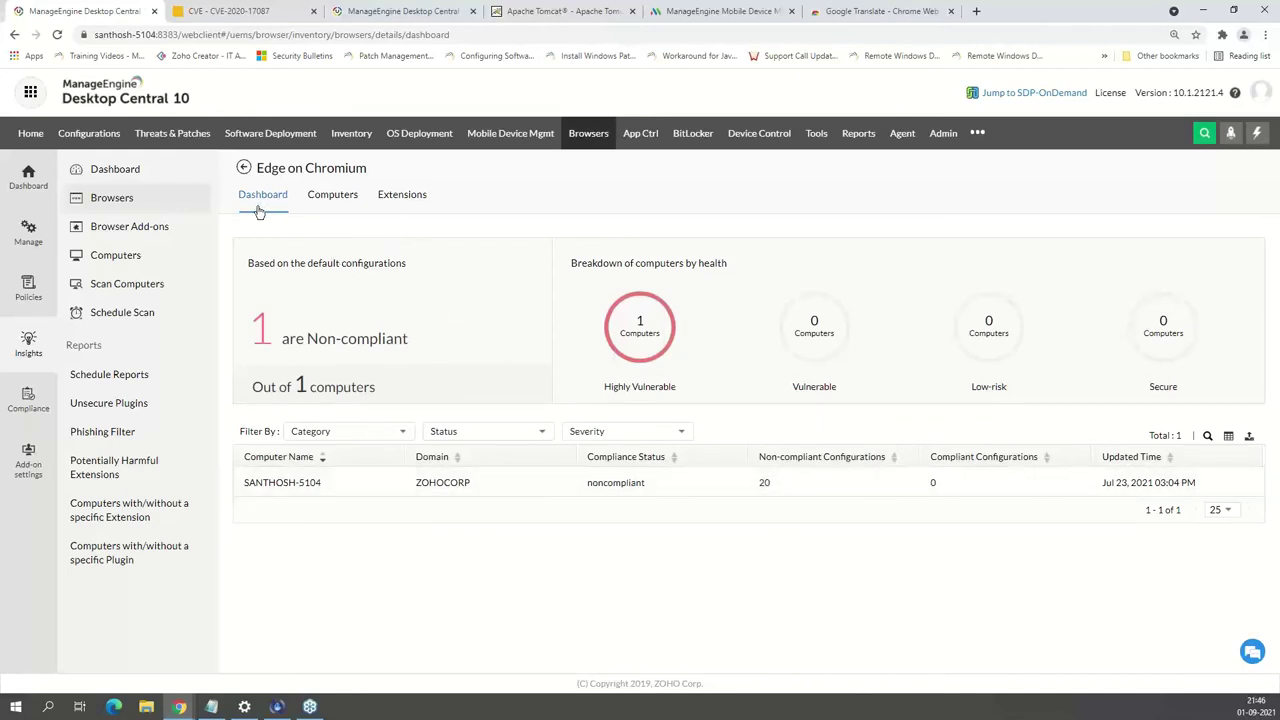
{"action": "left_click", "coordinate": [240, 168]}
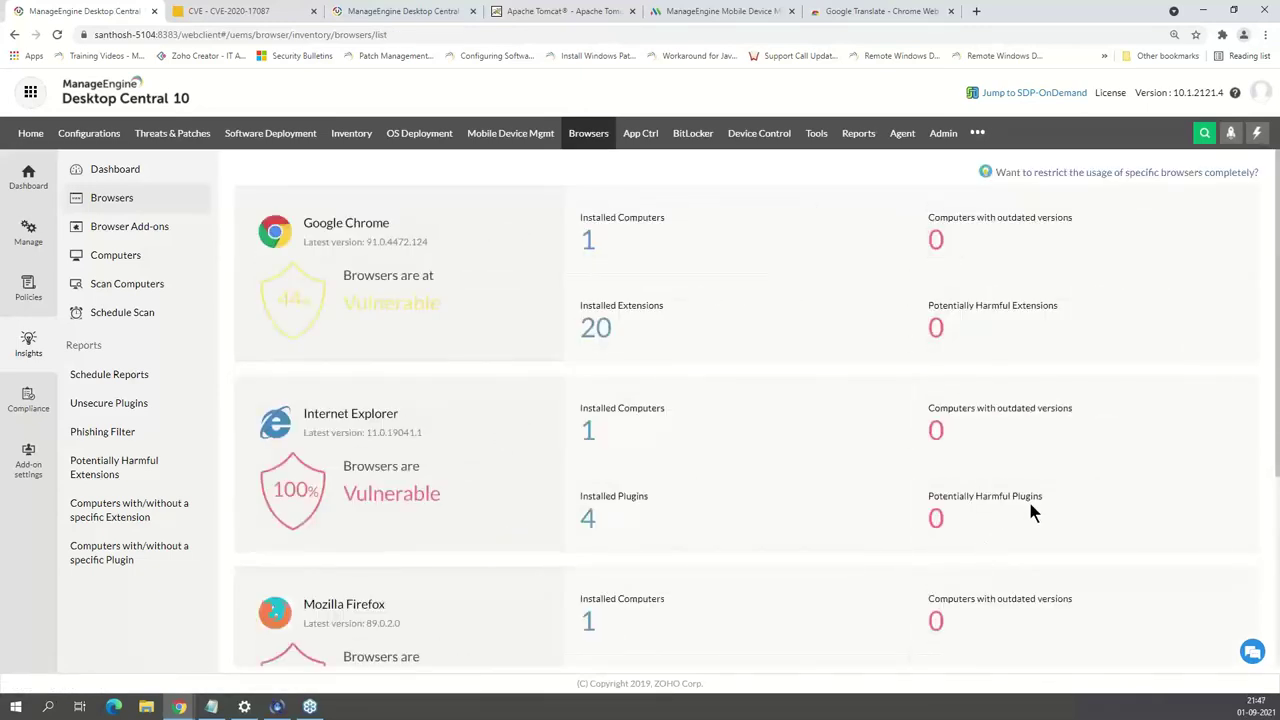
{"action": "left_click", "coordinate": [530, 351]}
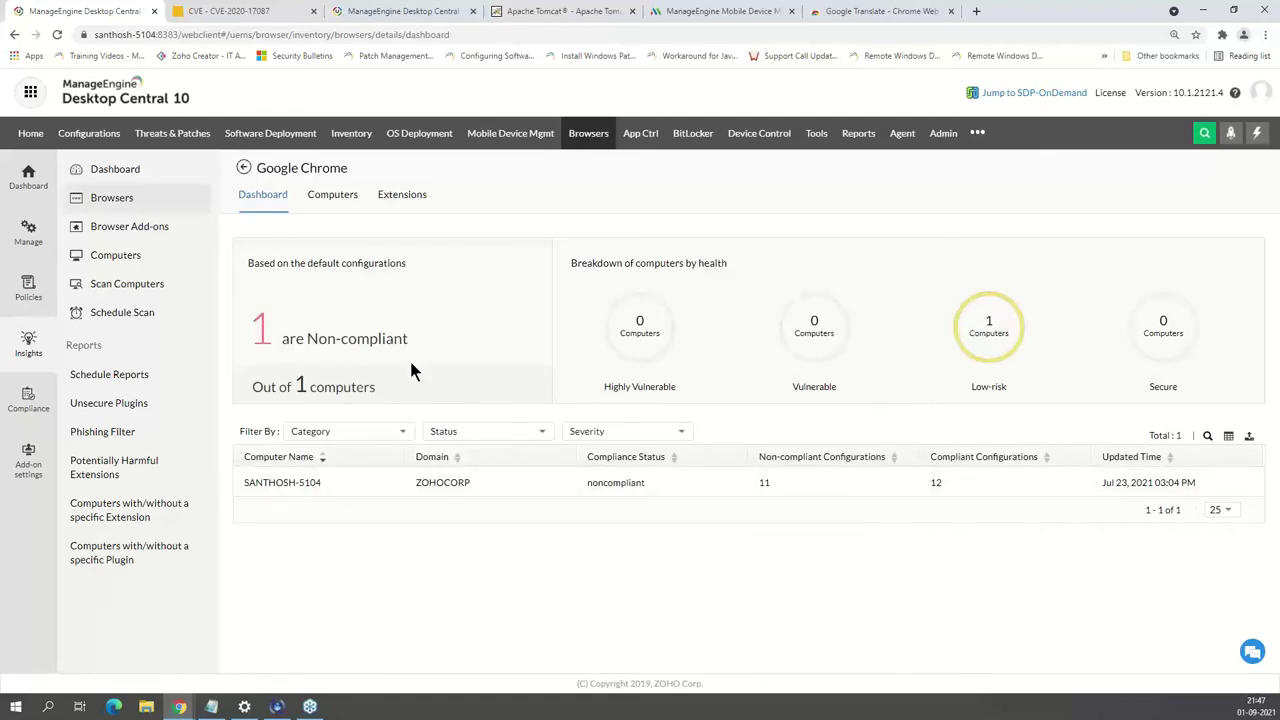
Examine the BSP Default and CIS policies in the browser Compliance overview
{"action": "left_click", "coordinate": [26, 410]}
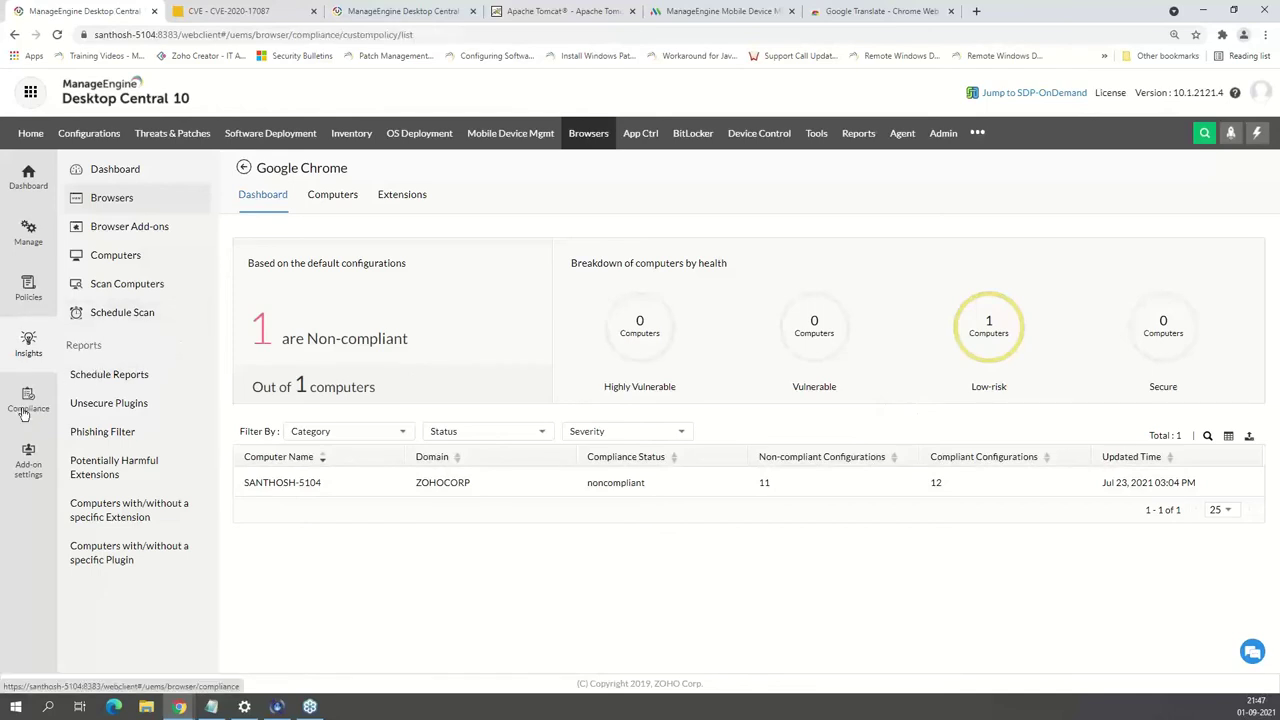
{"action": "mouse_move", "coordinate": [347, 368]}
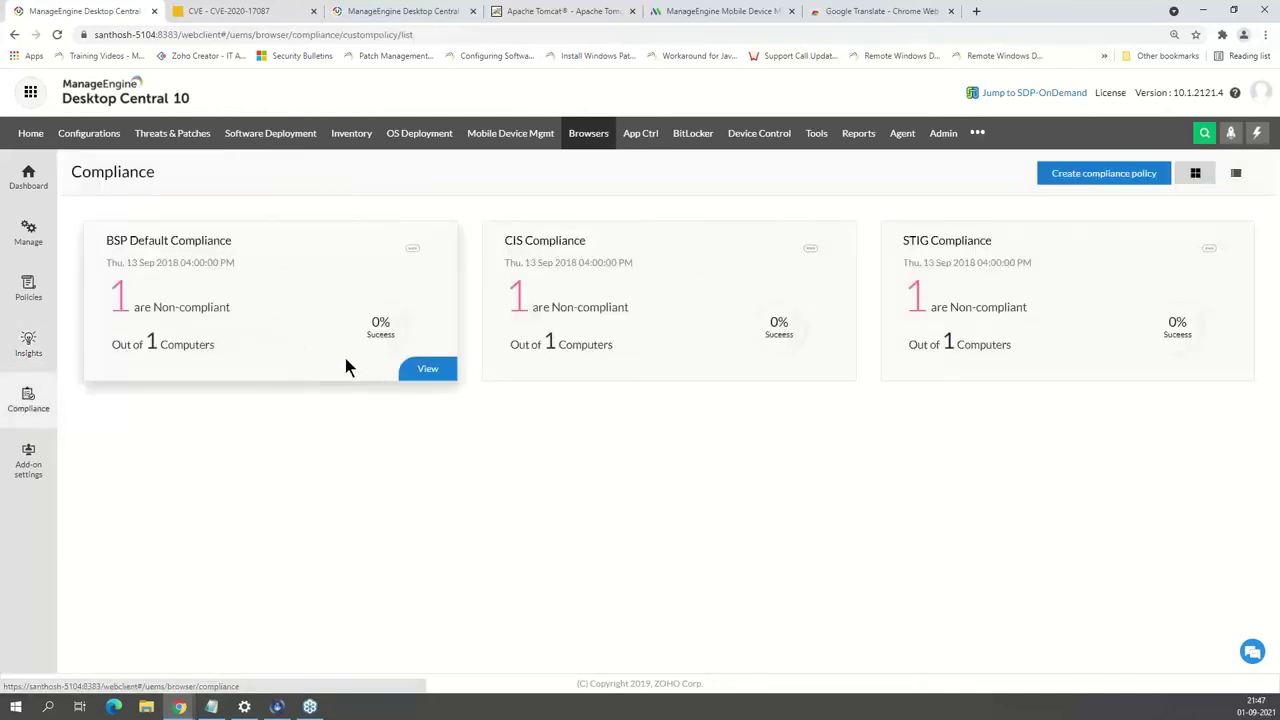
{"action": "mouse_move", "coordinate": [701, 317]}
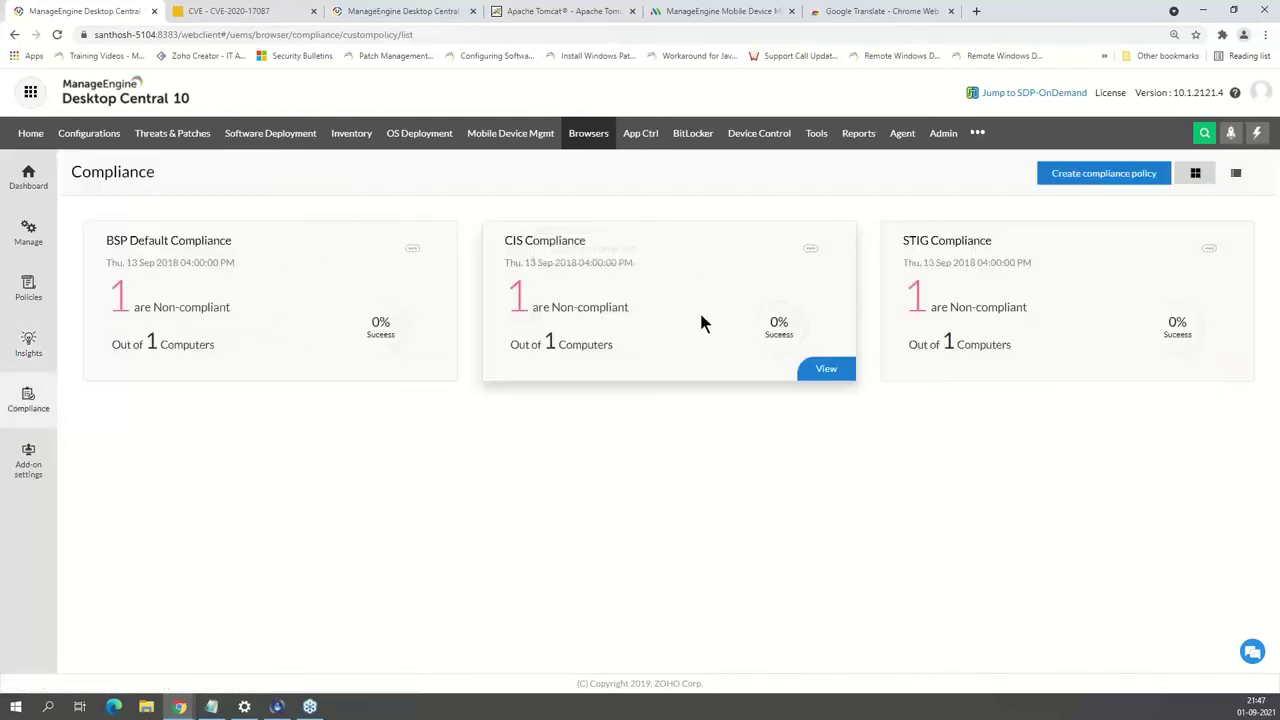
Open the CIS Compliance results for the listed computer and view the fix guidance for background processing
{"action": "left_click", "coordinate": [826, 370]}
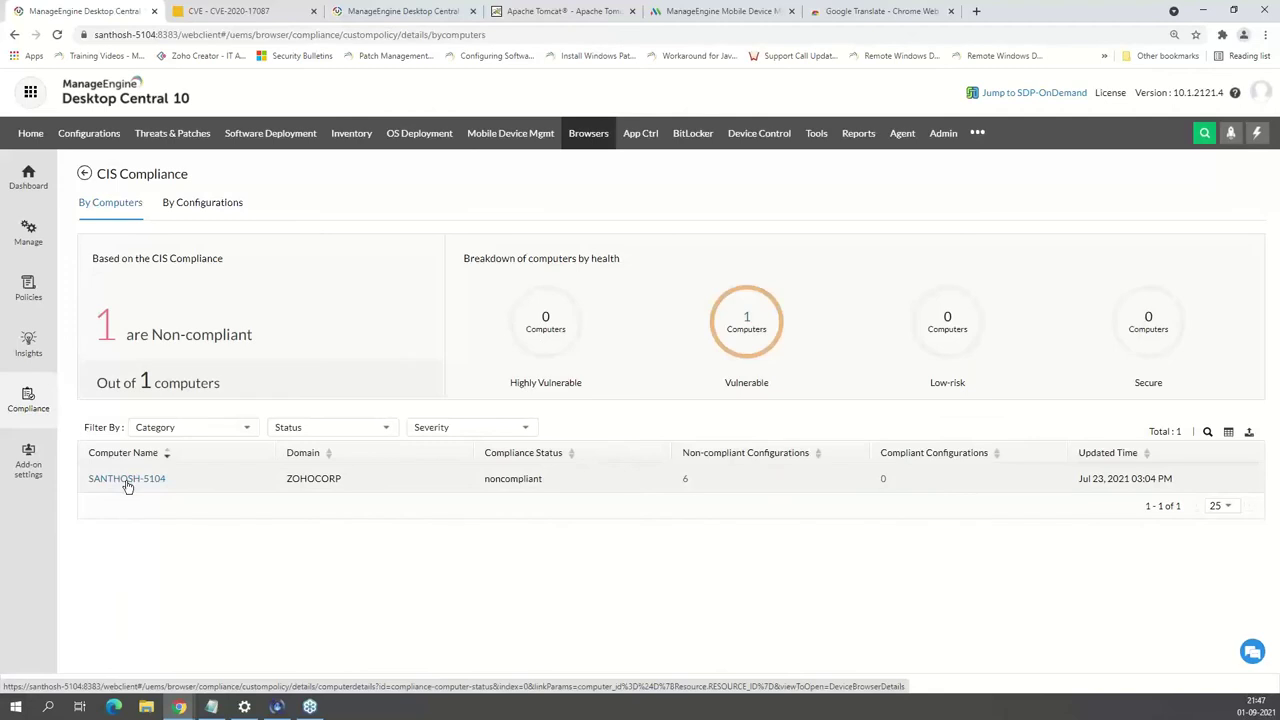
{"action": "left_click", "coordinate": [127, 481]}
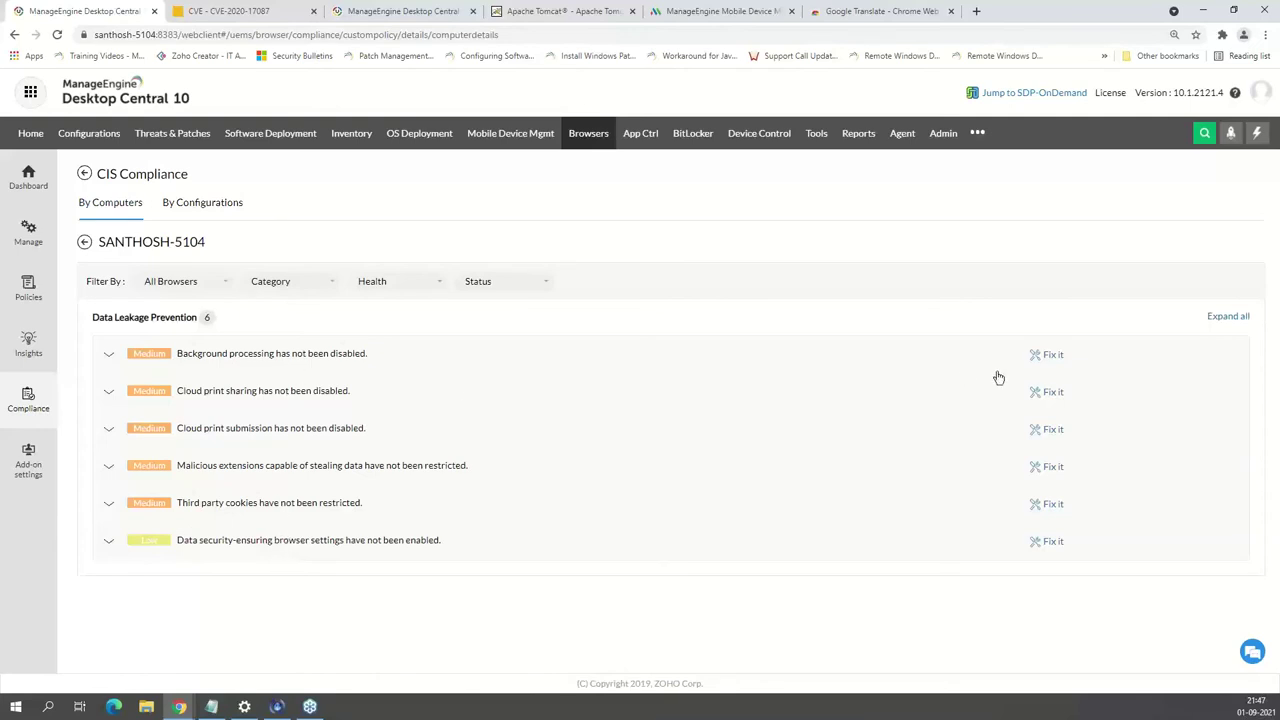
{"action": "left_click", "coordinate": [1054, 360]}
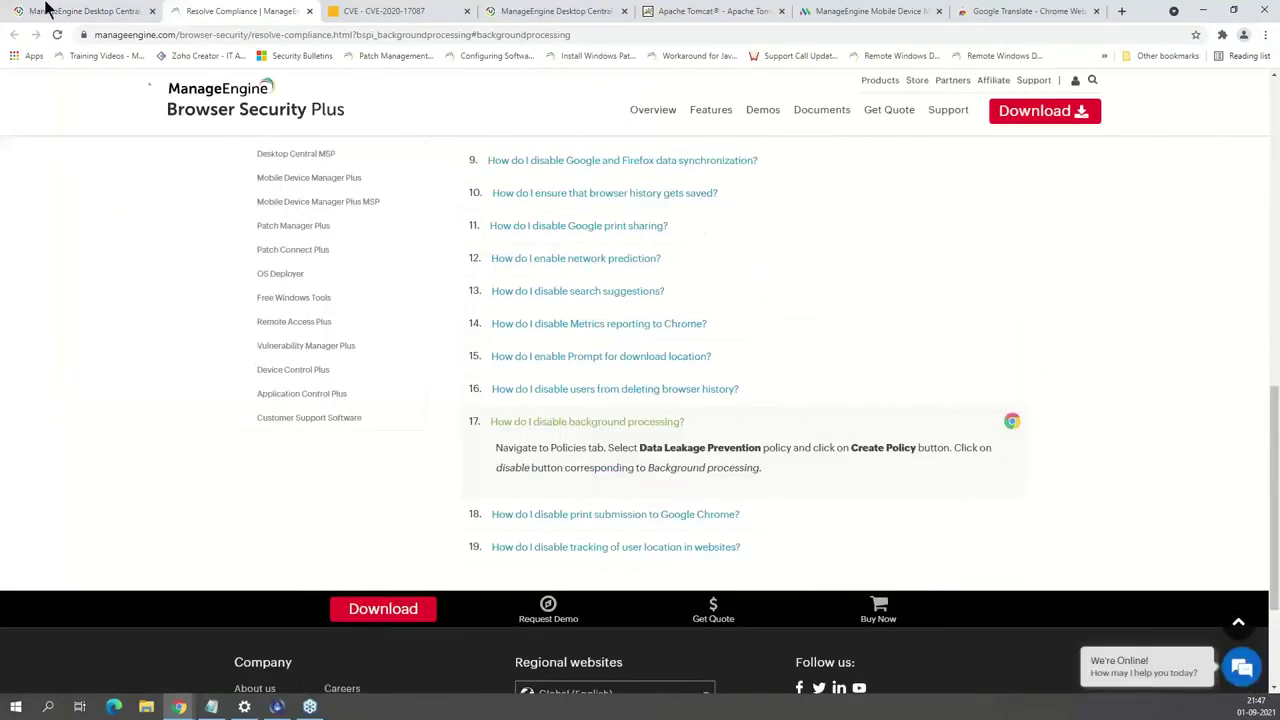
{"action": "left_click", "coordinate": [46, 9]}
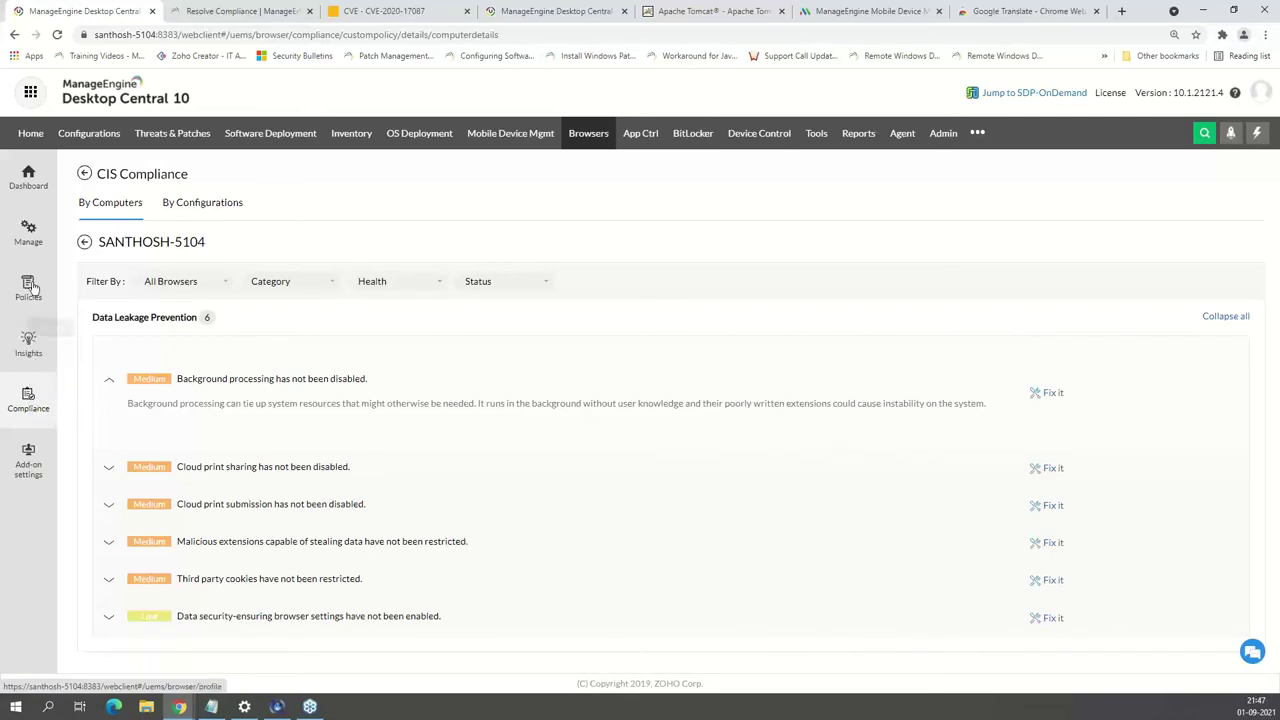
View the listed computer's risk dashboard and web activity in the browser Insights
{"action": "left_click", "coordinate": [22, 240]}
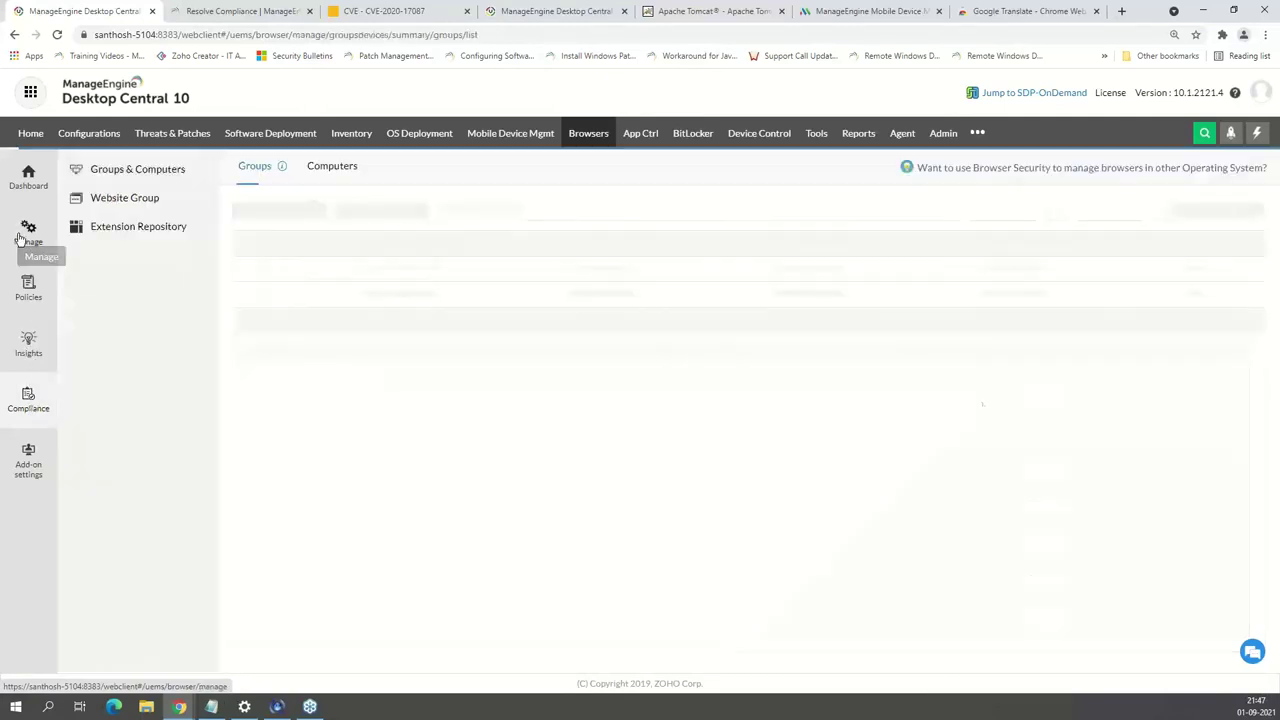
{"action": "left_click", "coordinate": [26, 348]}
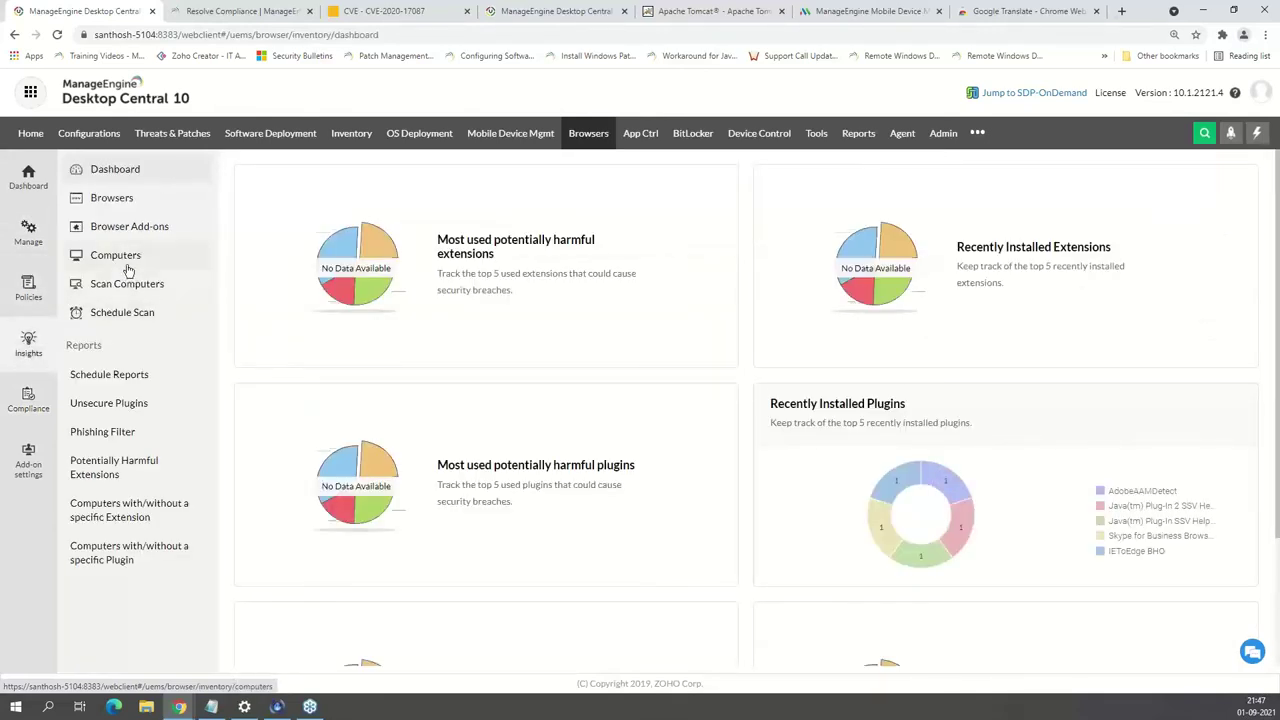
{"action": "left_click", "coordinate": [125, 258]}
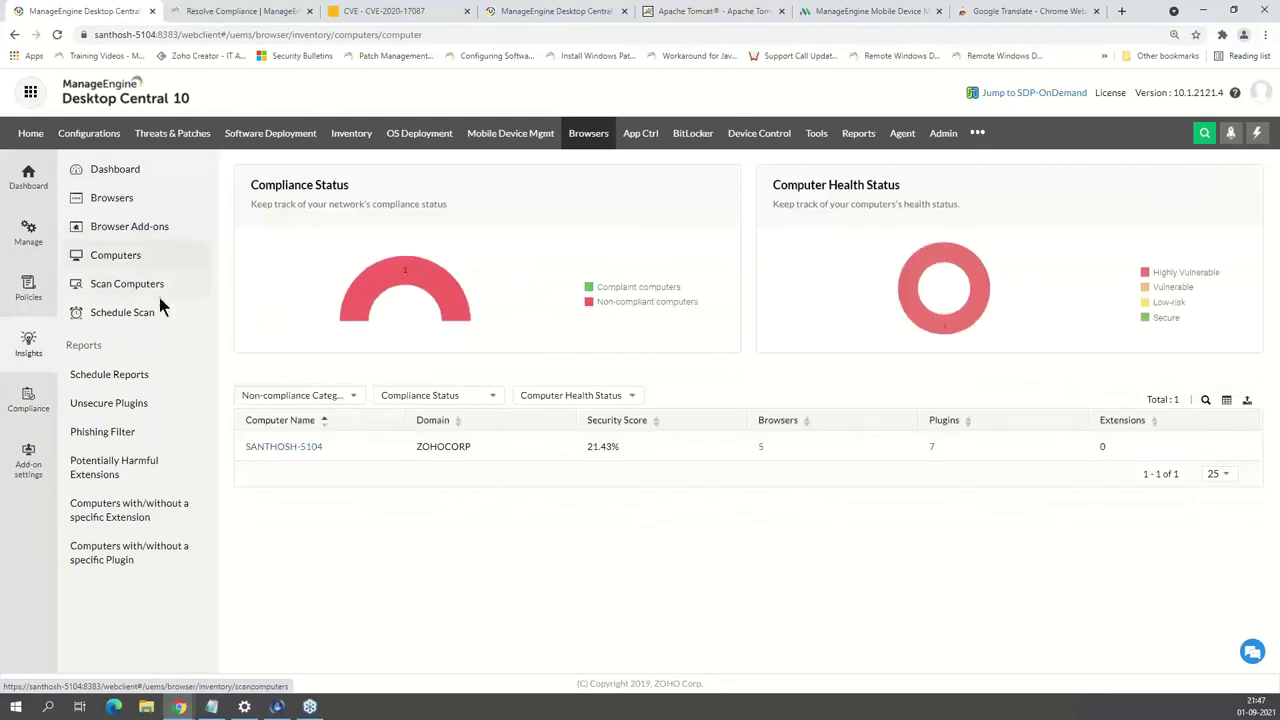
{"action": "left_click", "coordinate": [288, 447]}
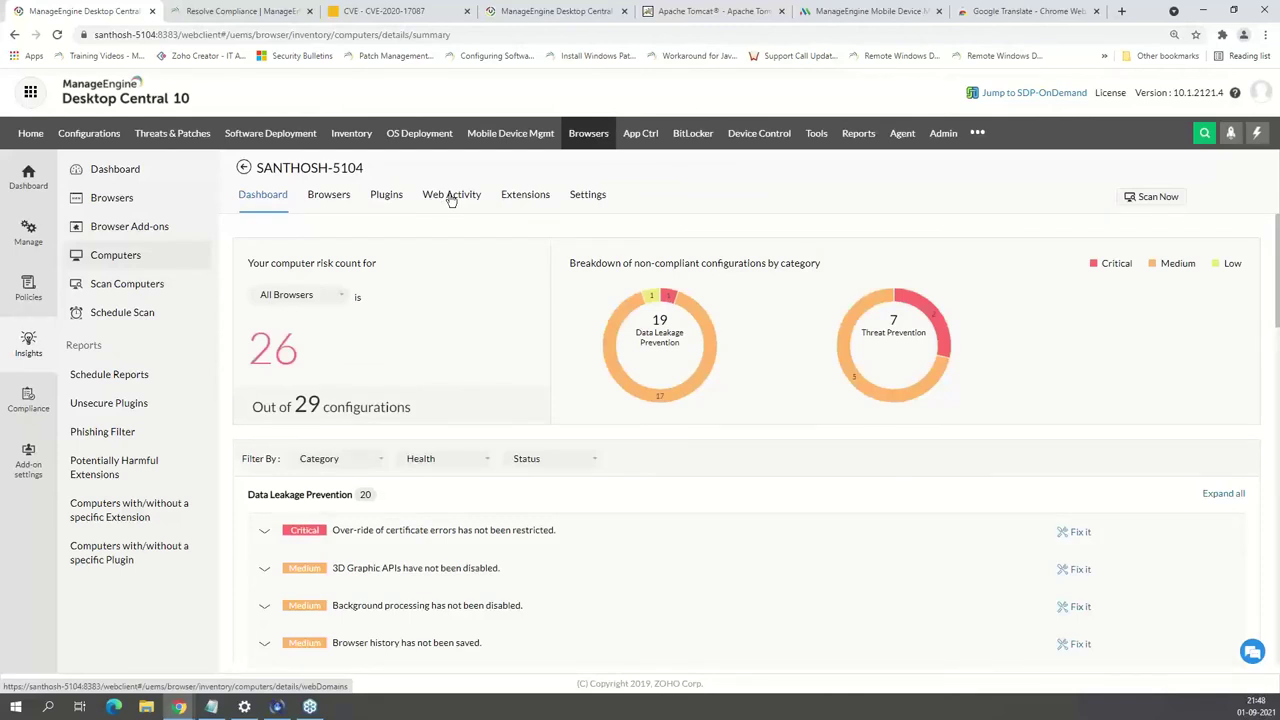
{"action": "left_click", "coordinate": [451, 197]}
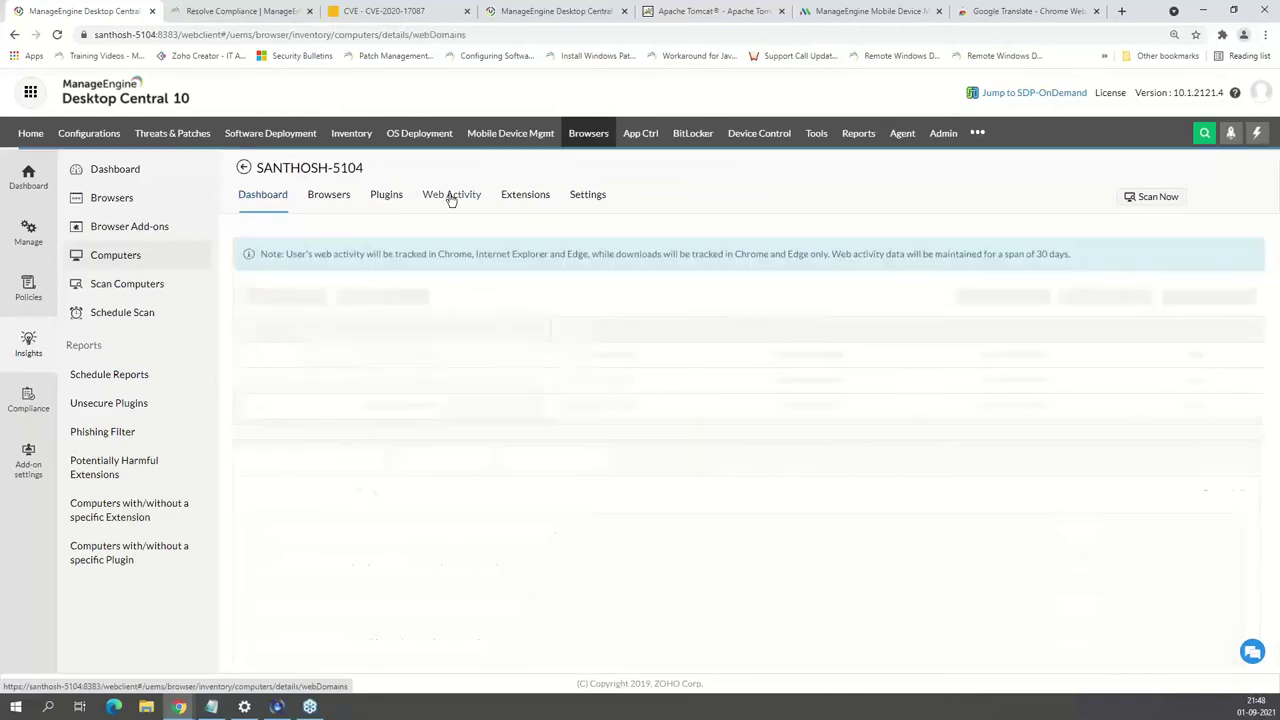
{"action": "left_click", "coordinate": [272, 198]}
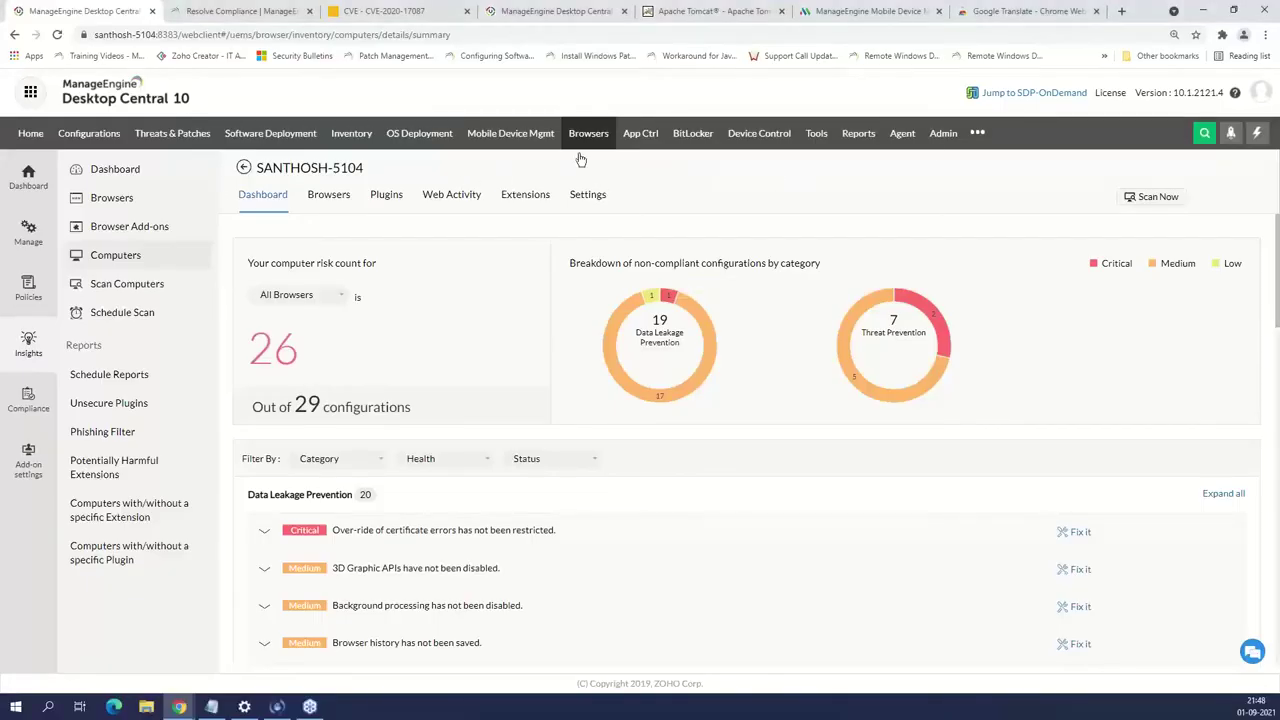
Start a new Windows policy in the Device Control policies
{"action": "left_click", "coordinate": [765, 138]}
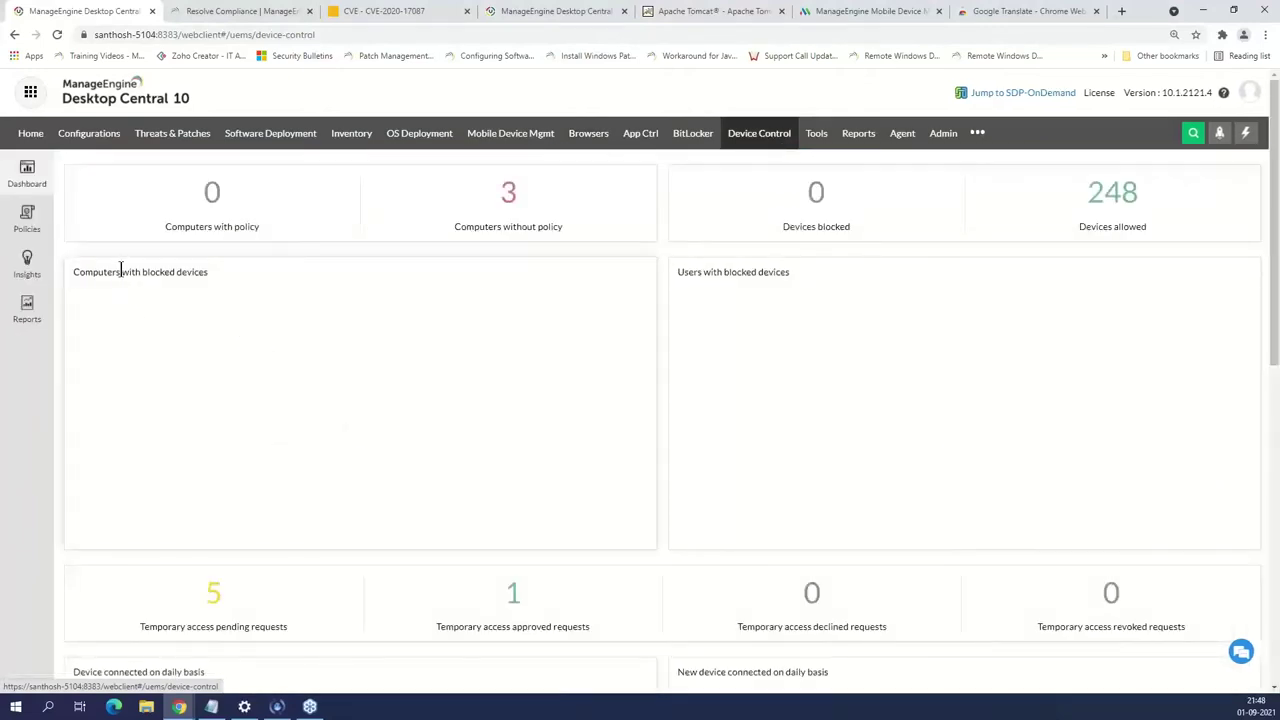
{"action": "left_click", "coordinate": [33, 226]}
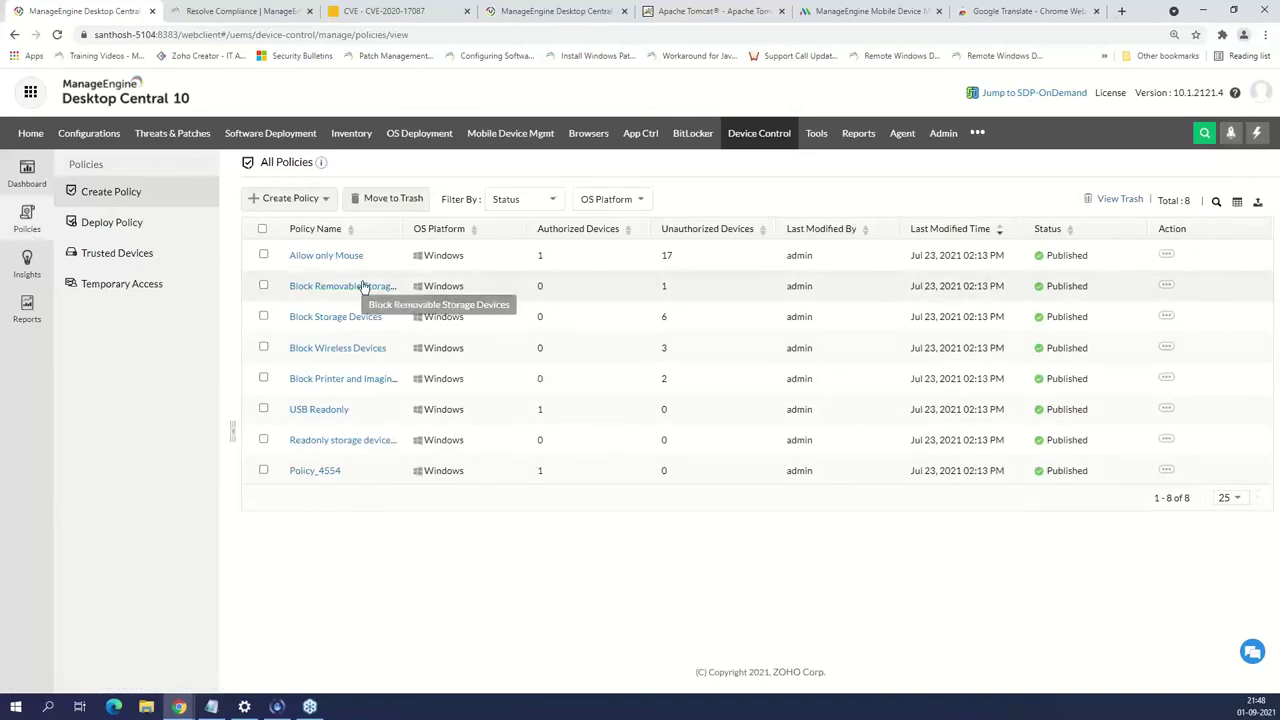
{"action": "left_click", "coordinate": [289, 207]}
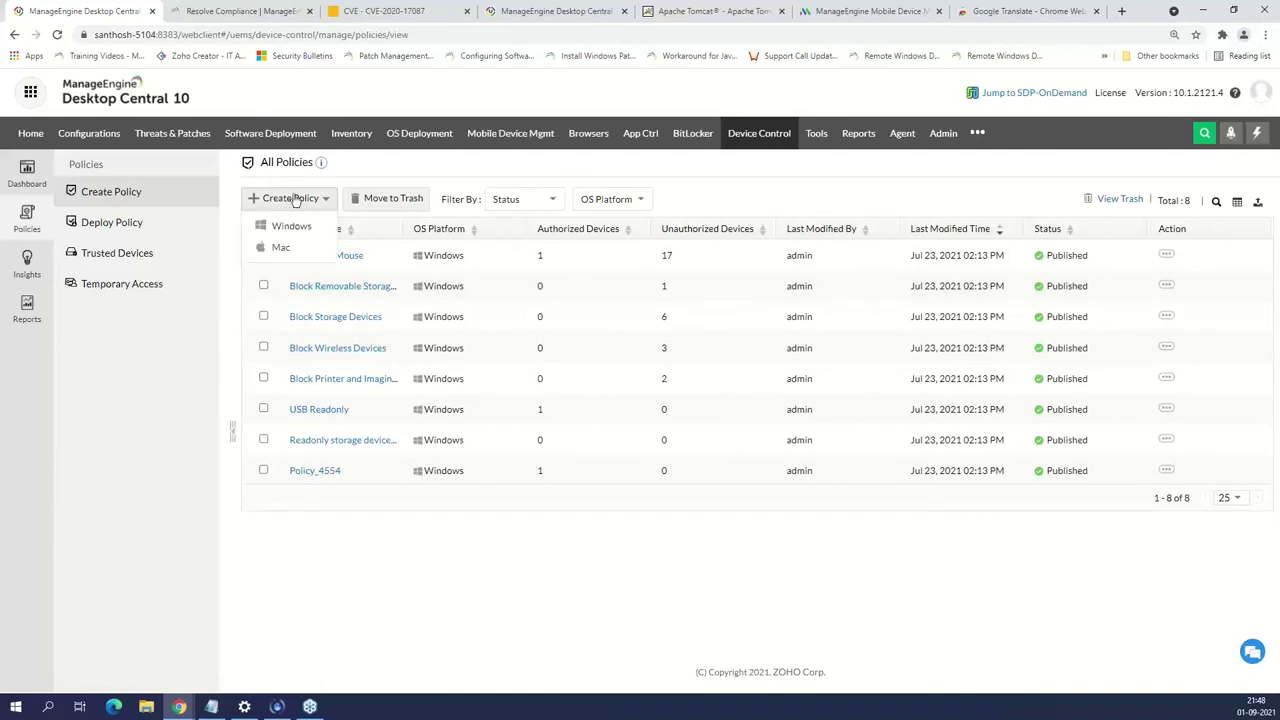
{"action": "left_click", "coordinate": [305, 227]}
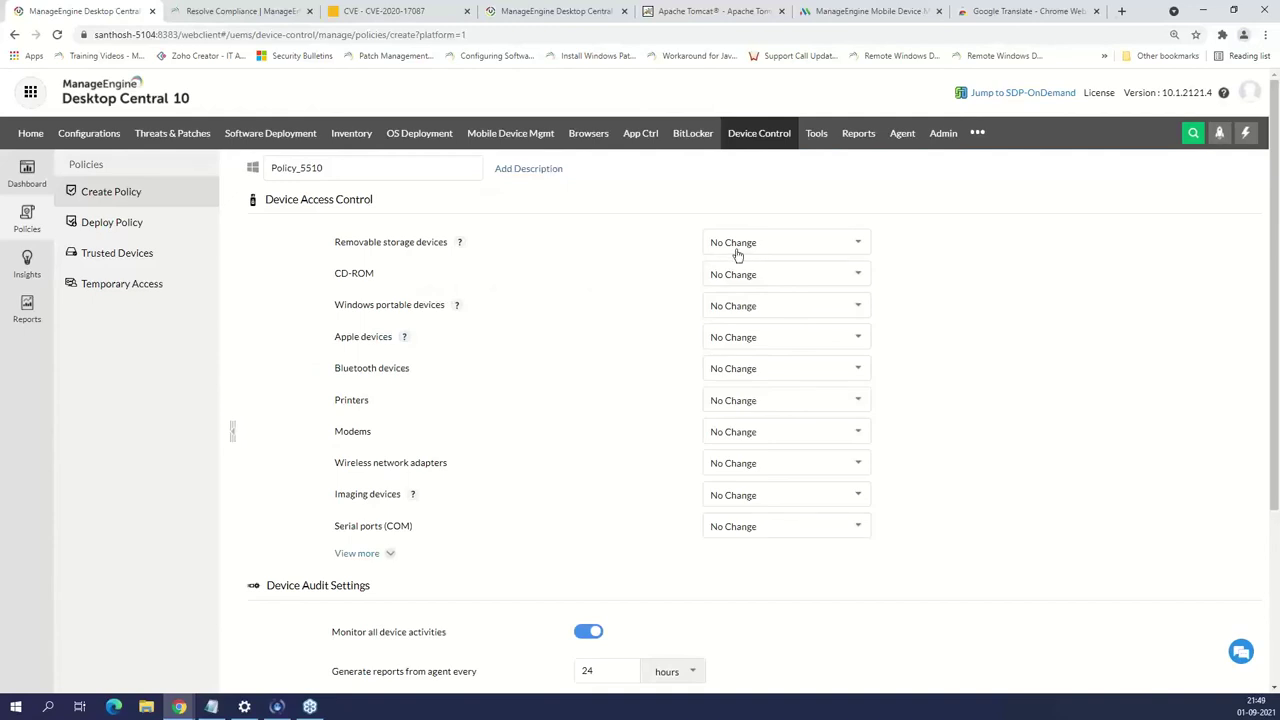
Allow removable storage devices, permitting file creation only for .pdf, .docx with a maximum allowed file size of 100 KB
{"action": "left_click", "coordinate": [737, 248]}
{"action": "left_click", "coordinate": [727, 288]}
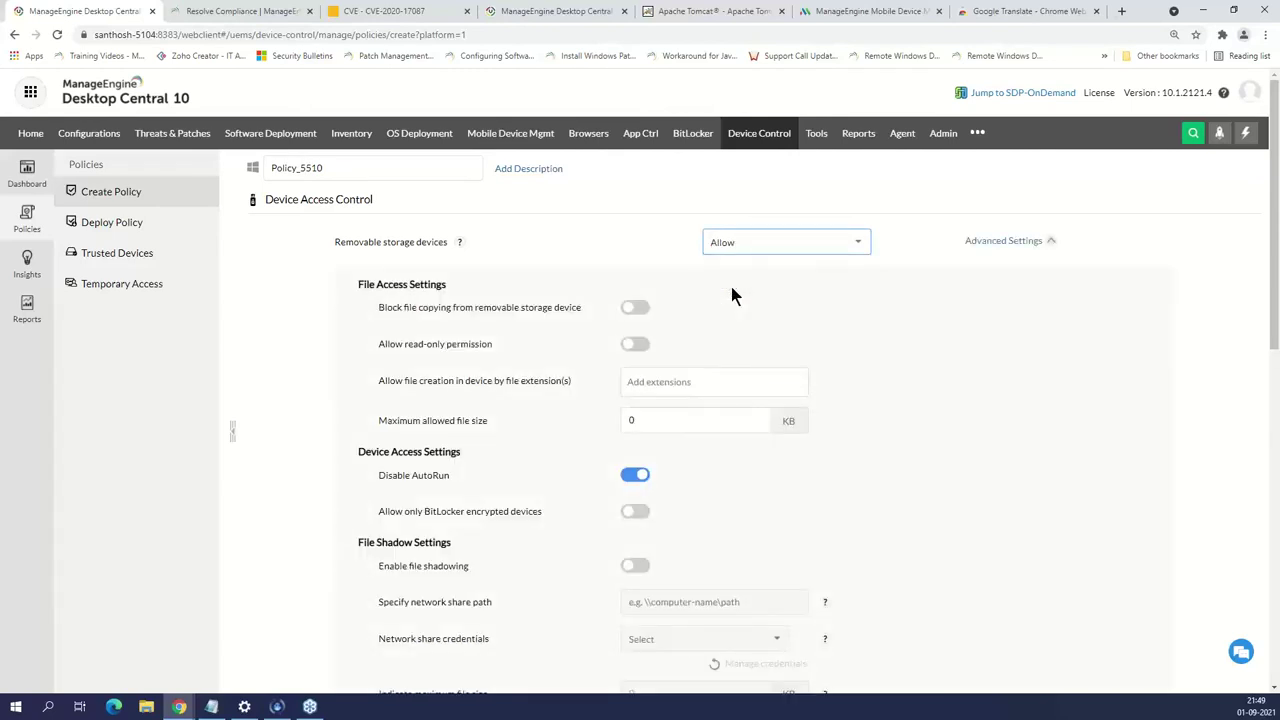
{"action": "left_click", "coordinate": [640, 344]}
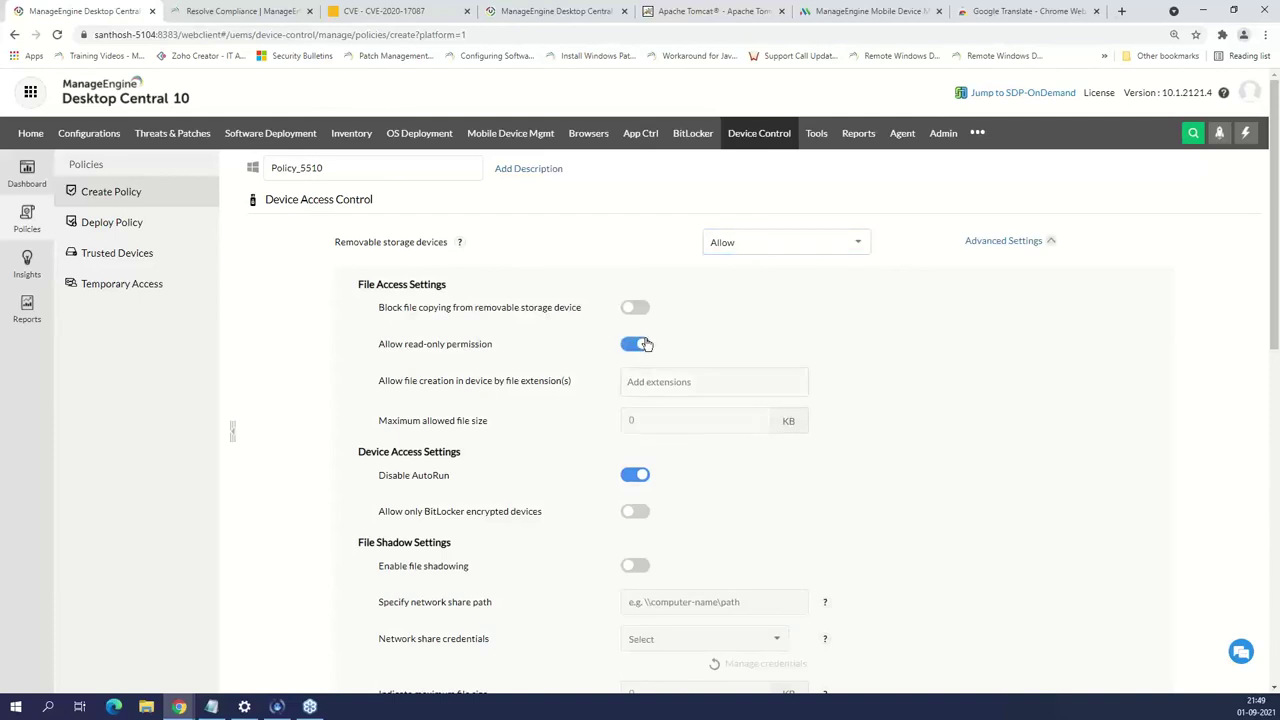
{"action": "scroll", "coordinate": [682, 316], "scroll_direction": "down", "scroll_amount": 3}
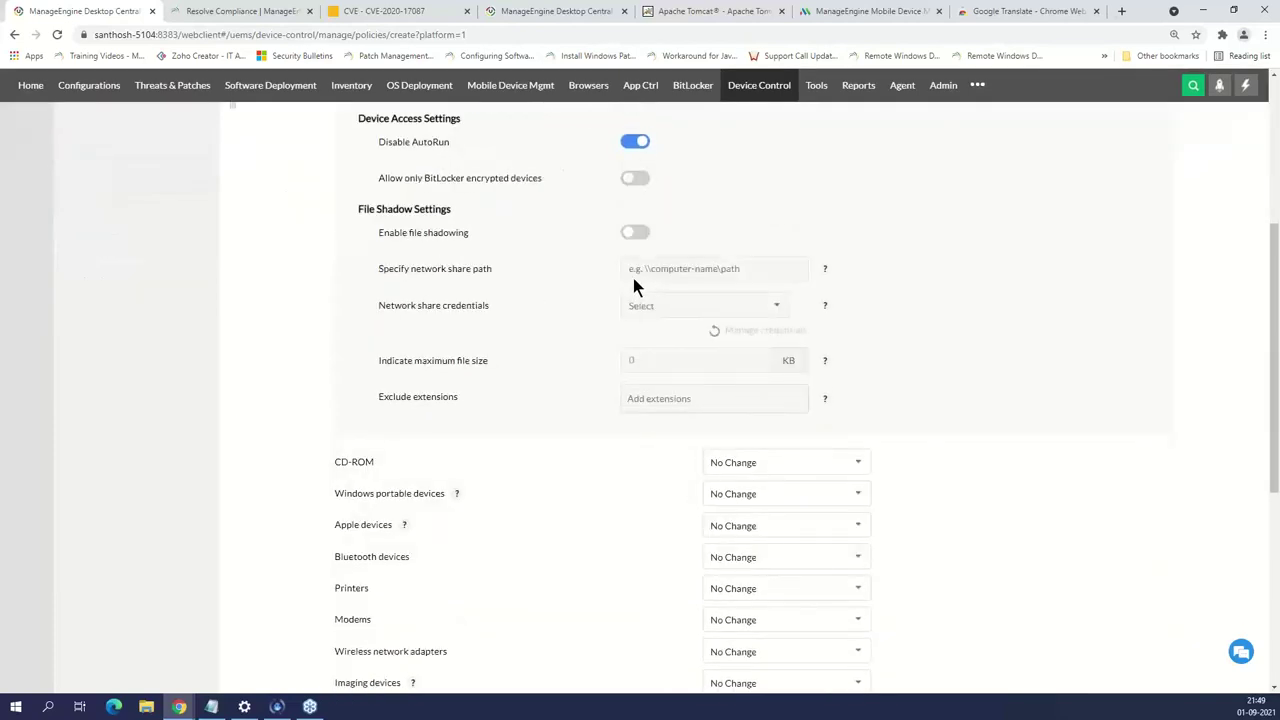
{"action": "scroll", "coordinate": [633, 287], "scroll_direction": "up", "scroll_amount": 2}
{"action": "left_click", "coordinate": [630, 214]}
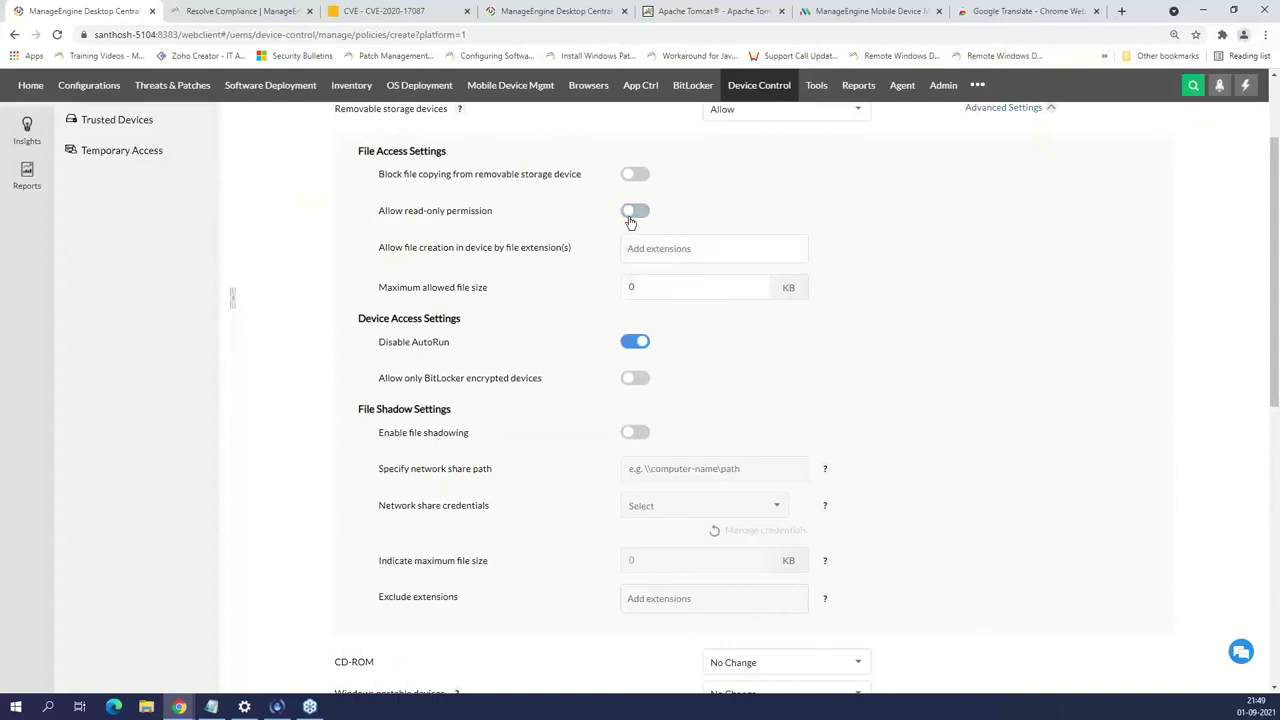
{"action": "left_click", "coordinate": [637, 248]}
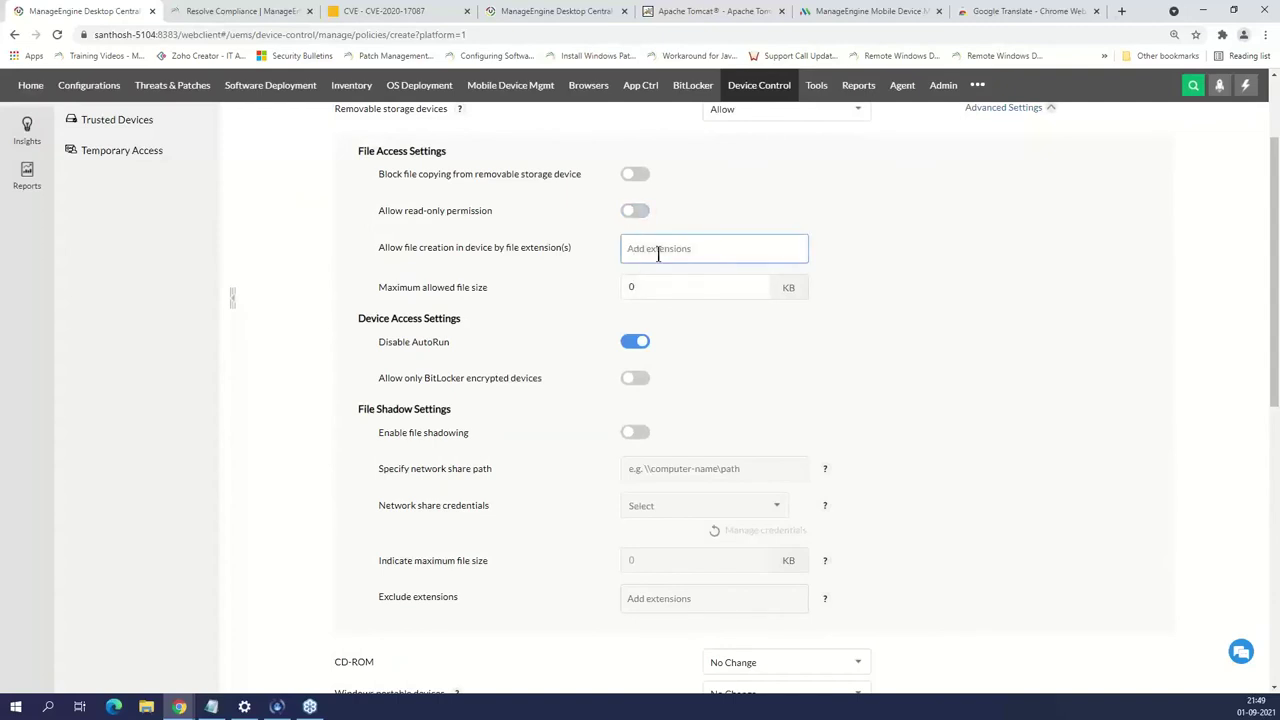
{"action": "type", "text": ".pdf, .docx"}
{"action": "key", "text": "Tab"}
{"action": "type", "text": "100"}
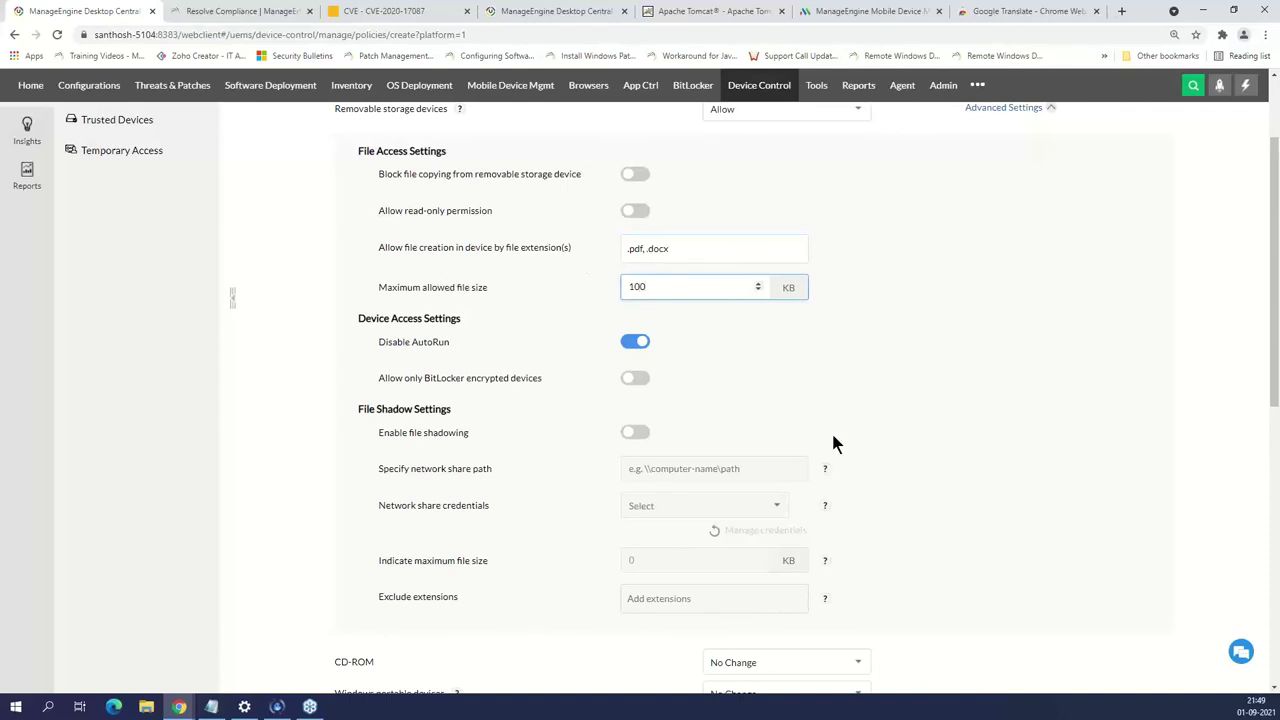
Enable file shadowing for removable storage devices and review the policy's remaining device types and audit settings
{"action": "left_click", "coordinate": [638, 433]}
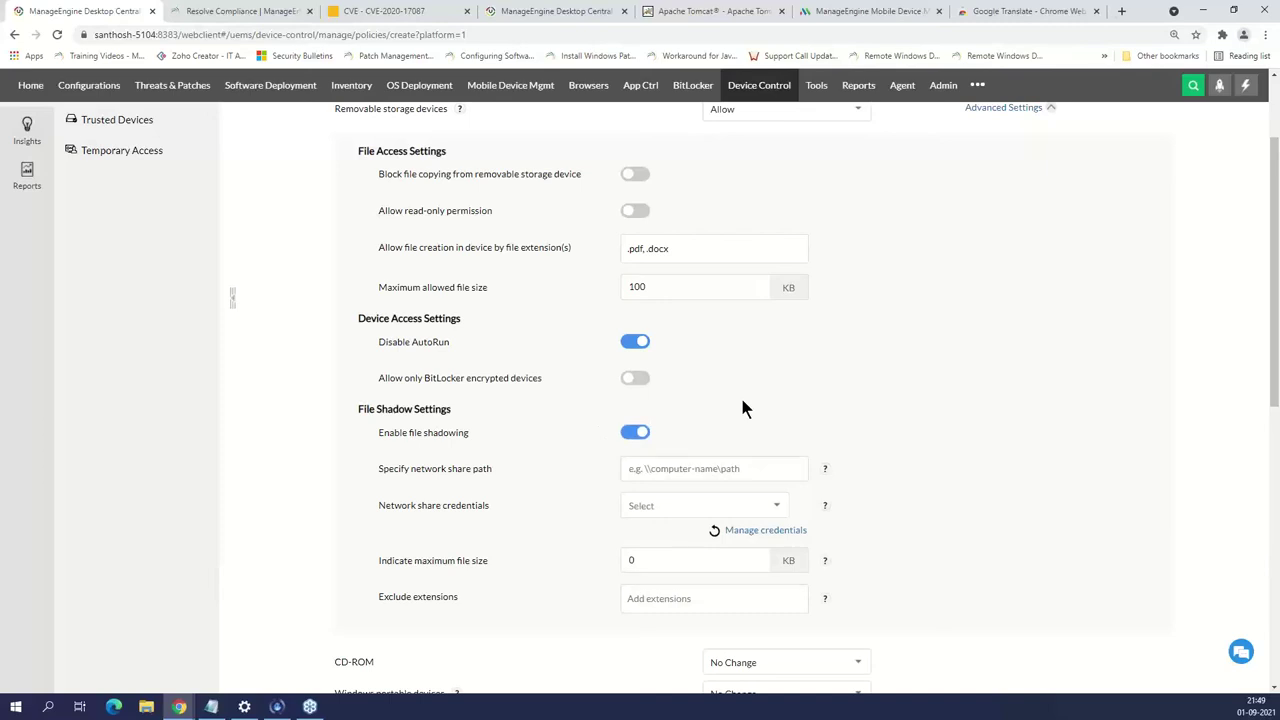
{"action": "scroll", "coordinate": [742, 403], "scroll_direction": "down", "scroll_amount": 3}
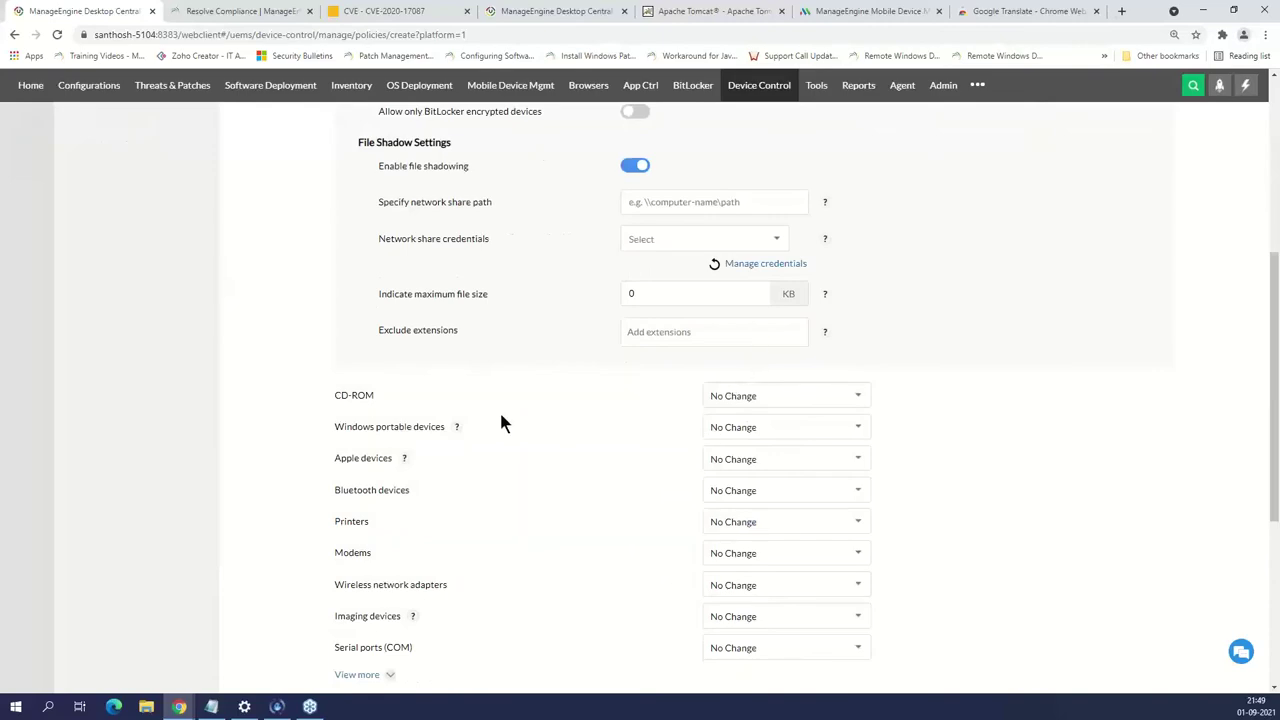
{"action": "scroll", "coordinate": [502, 424], "scroll_direction": "down", "scroll_amount": 4}
{"action": "scroll", "coordinate": [502, 428], "scroll_direction": "up", "scroll_amount": 3}
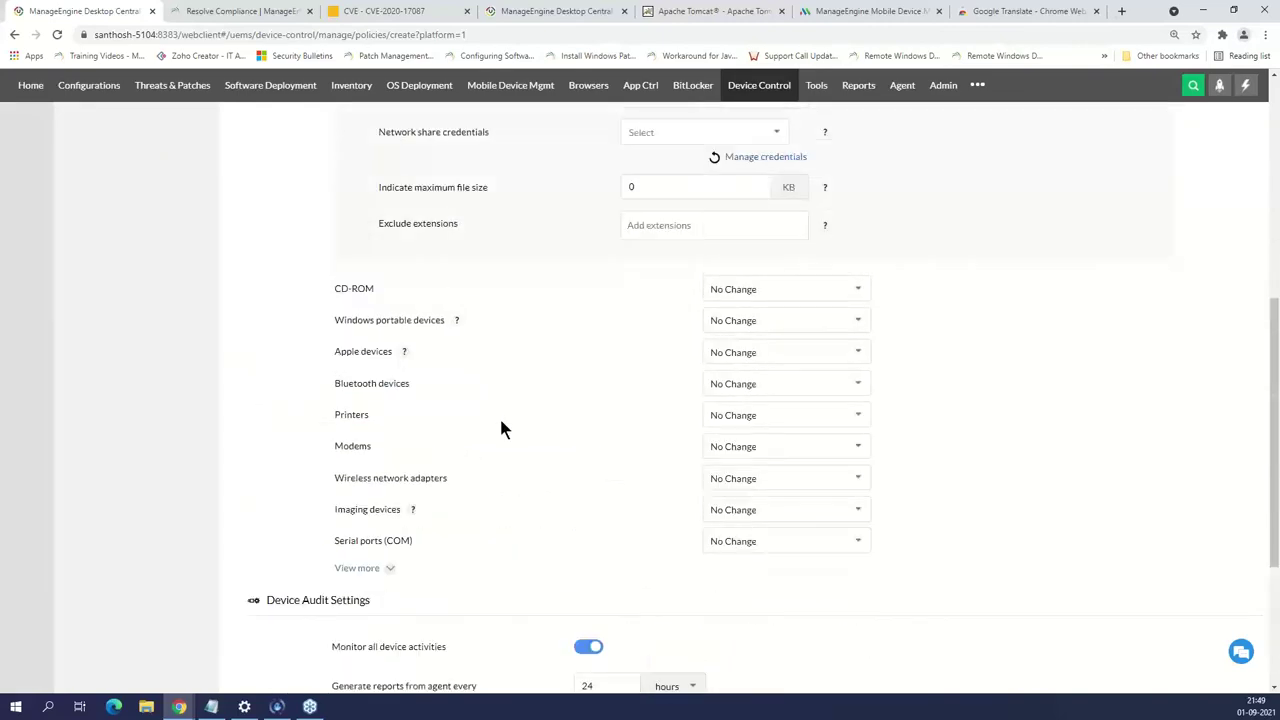
{"action": "scroll", "coordinate": [480, 420], "scroll_direction": "up", "scroll_amount": 6}
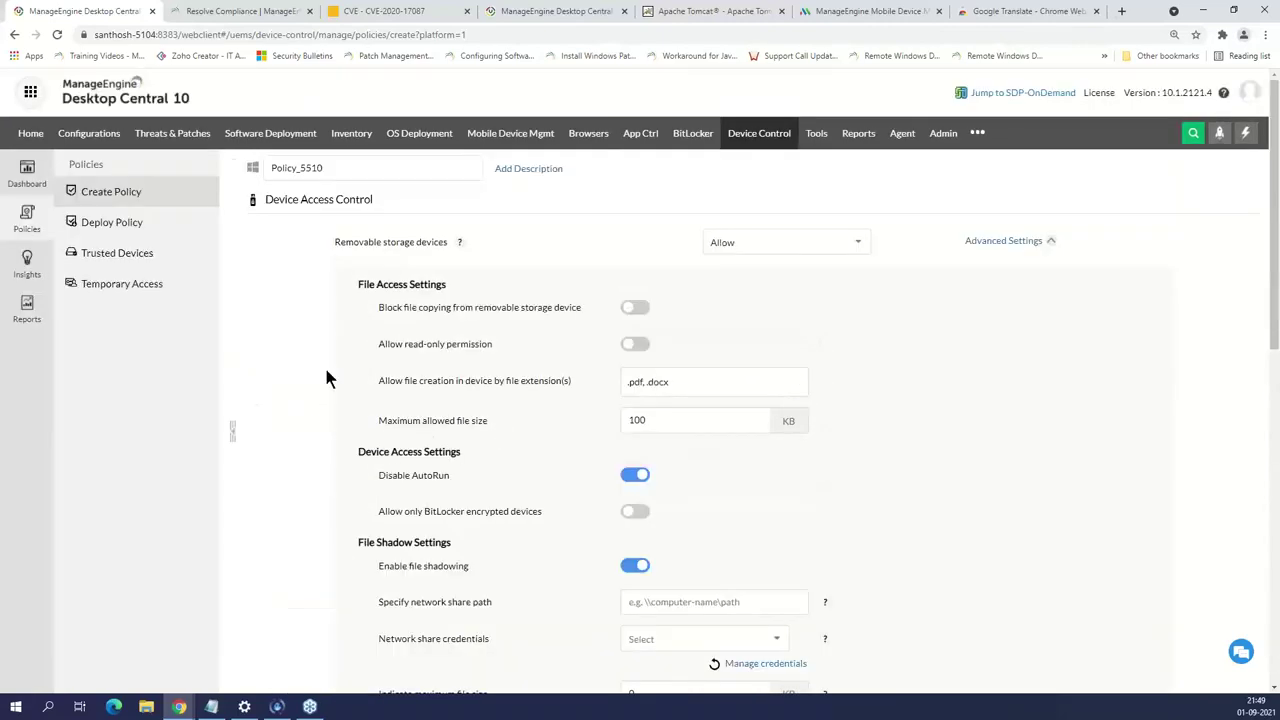
Start a policy association, selecting the Block Storage Devices policy and the London custom group
{"action": "left_click", "coordinate": [131, 226]}
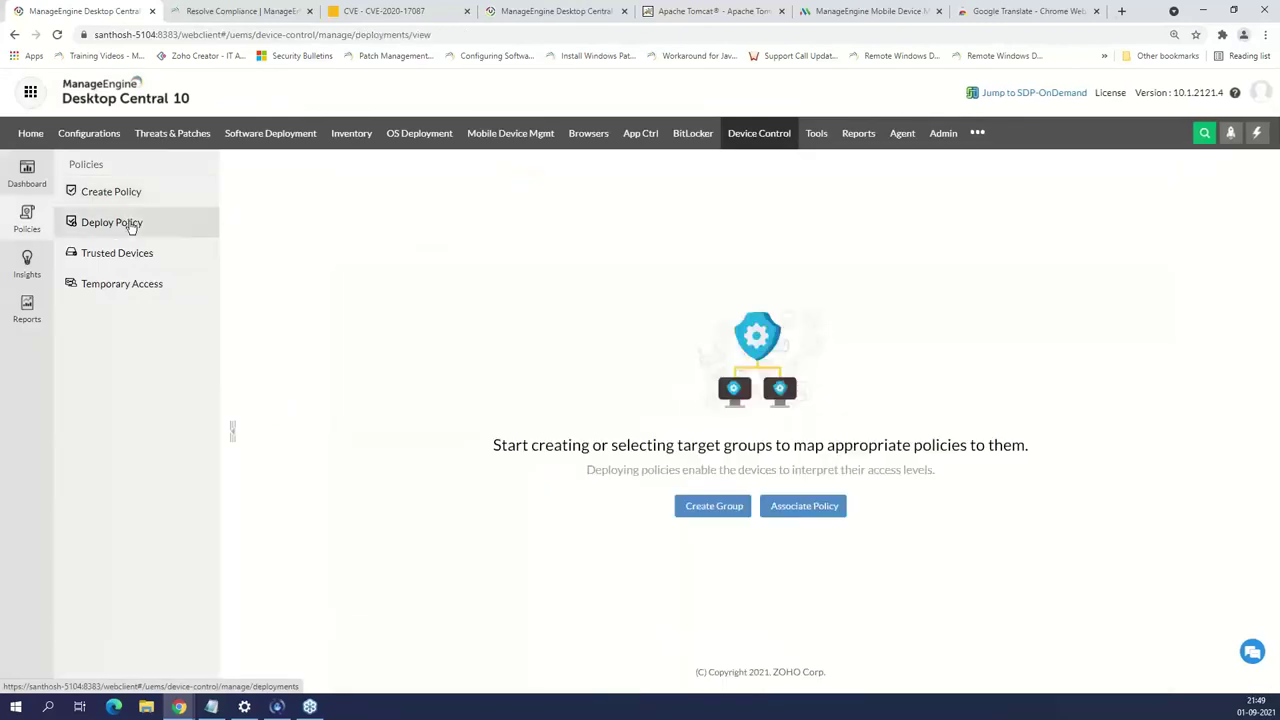
{"action": "left_click", "coordinate": [792, 507]}
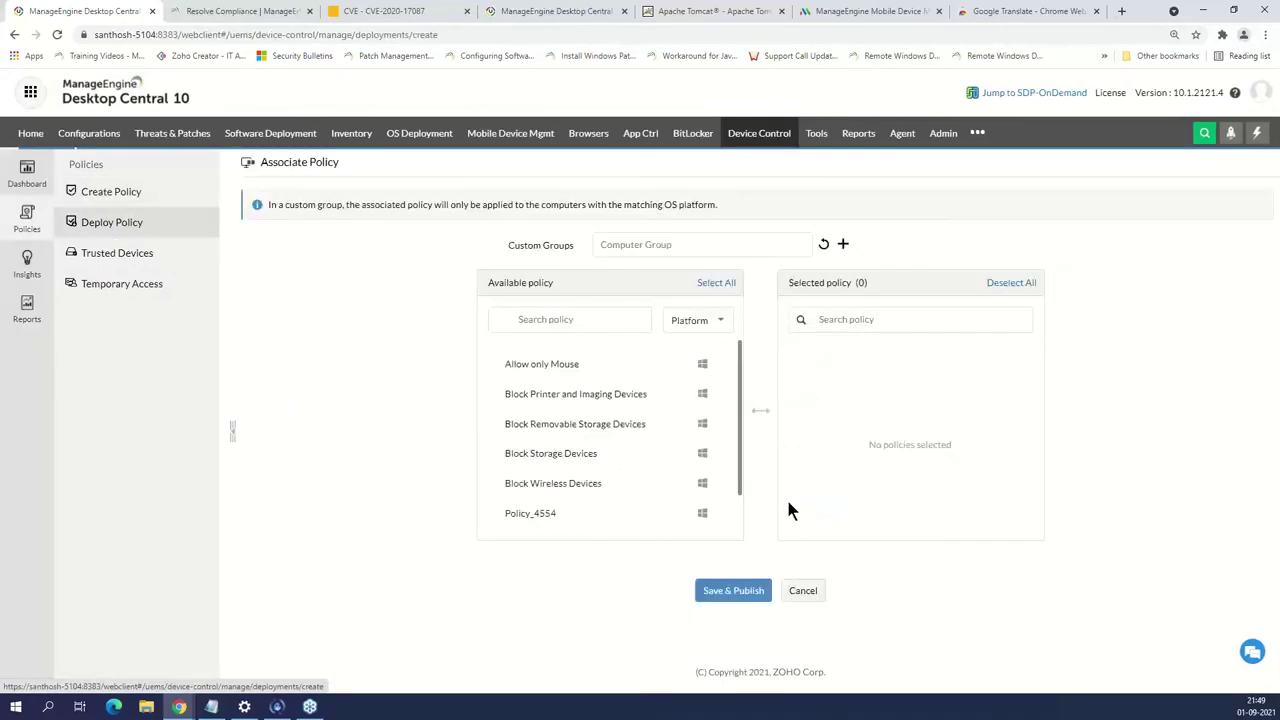
{"action": "left_click", "coordinate": [575, 463]}
{"action": "left_click", "coordinate": [645, 245]}
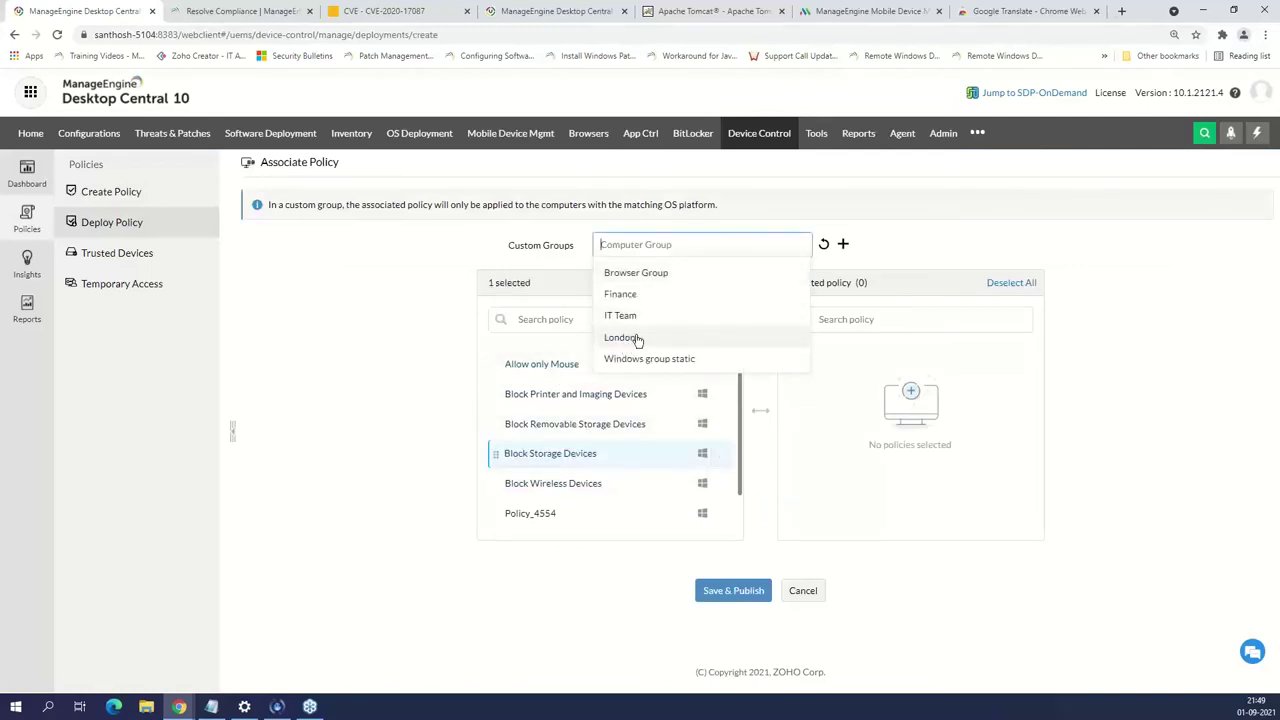
{"action": "left_click", "coordinate": [637, 340]}
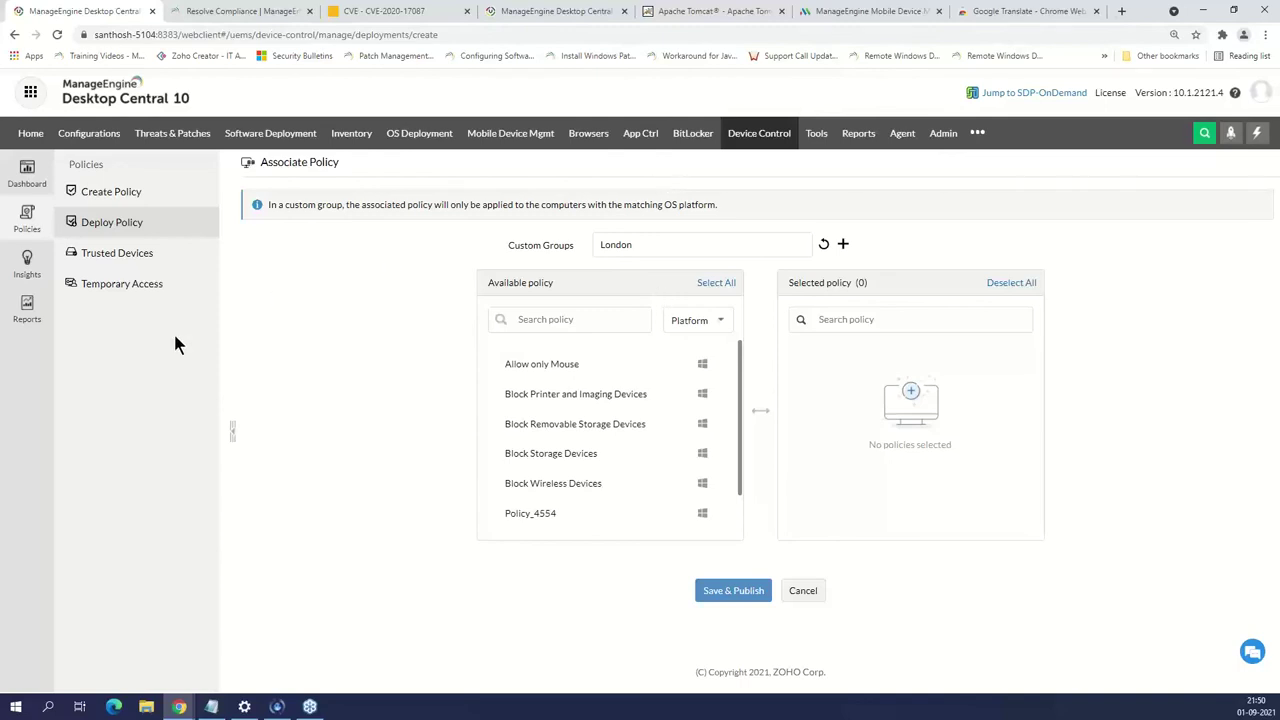
Show the temporary access list and choose the SanDisk Cruzer Blade USB Device as a removable storage device in the Device Temporary Access request
{"action": "left_click", "coordinate": [121, 288]}
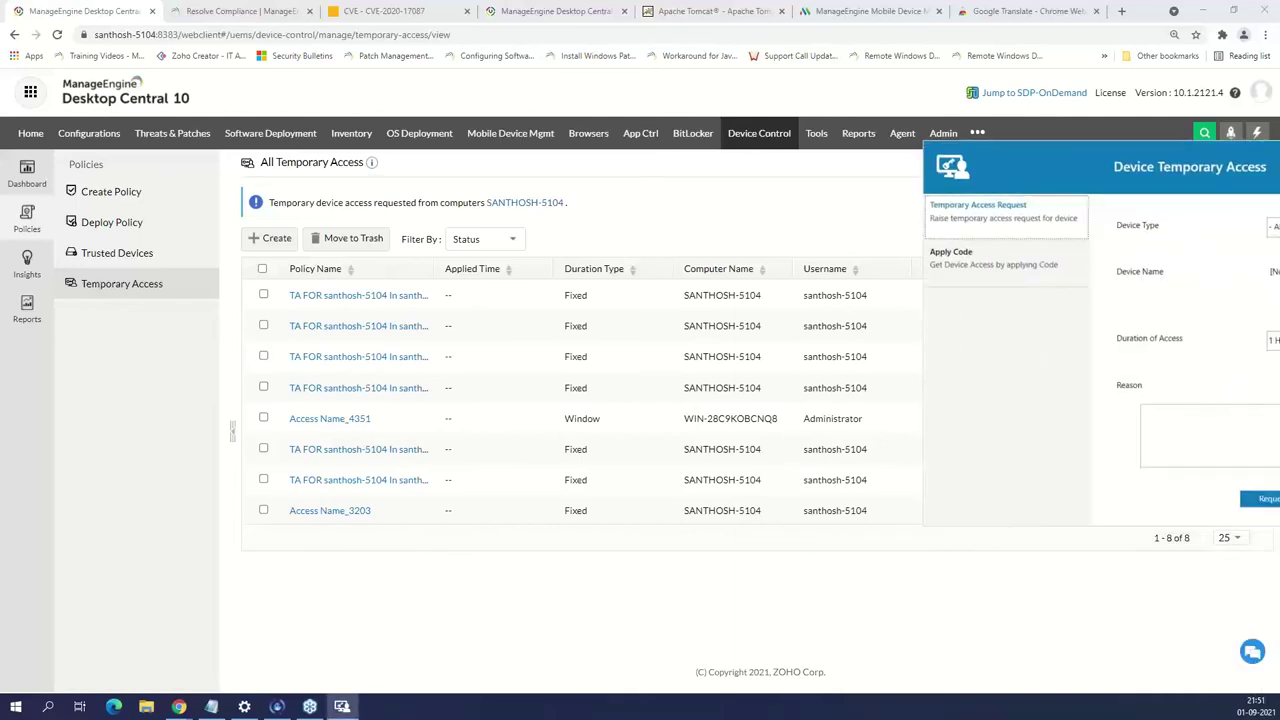
{"action": "left_click_drag", "start_coordinate": [990, 204], "coordinate": [516, 67]}
{"action": "left_click", "coordinate": [557, 158]}
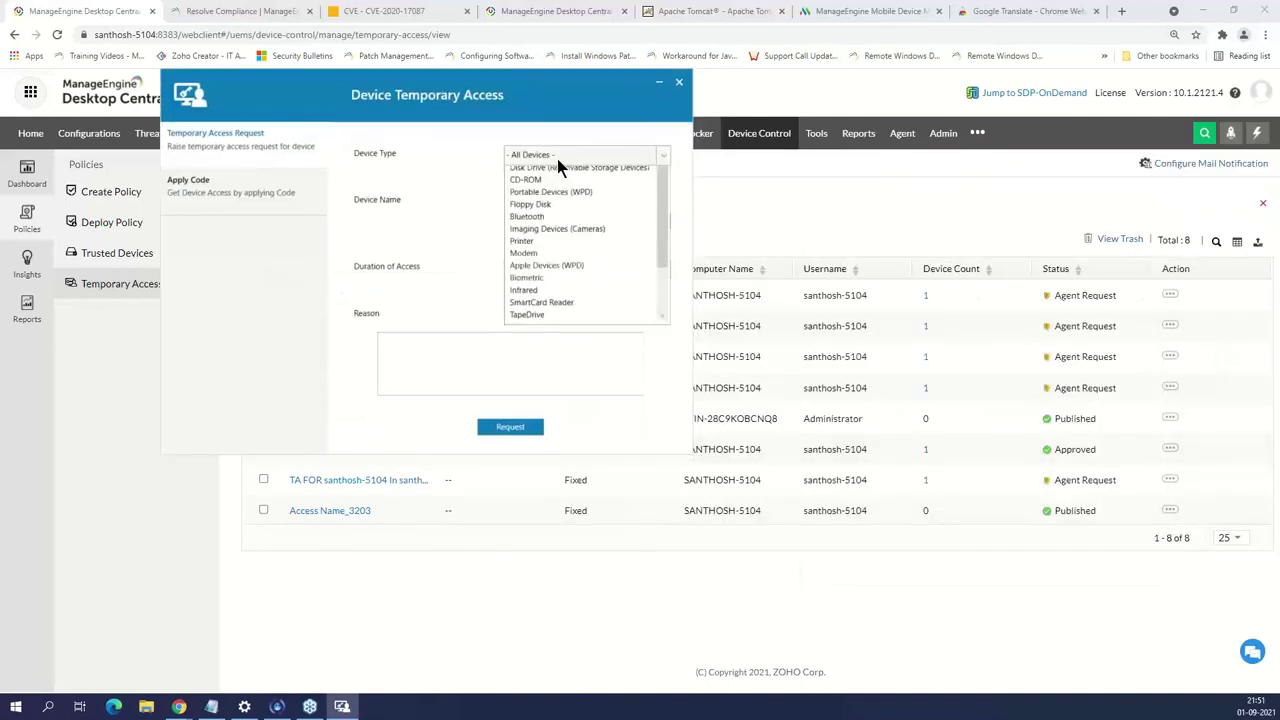
{"action": "left_click", "coordinate": [551, 203]}
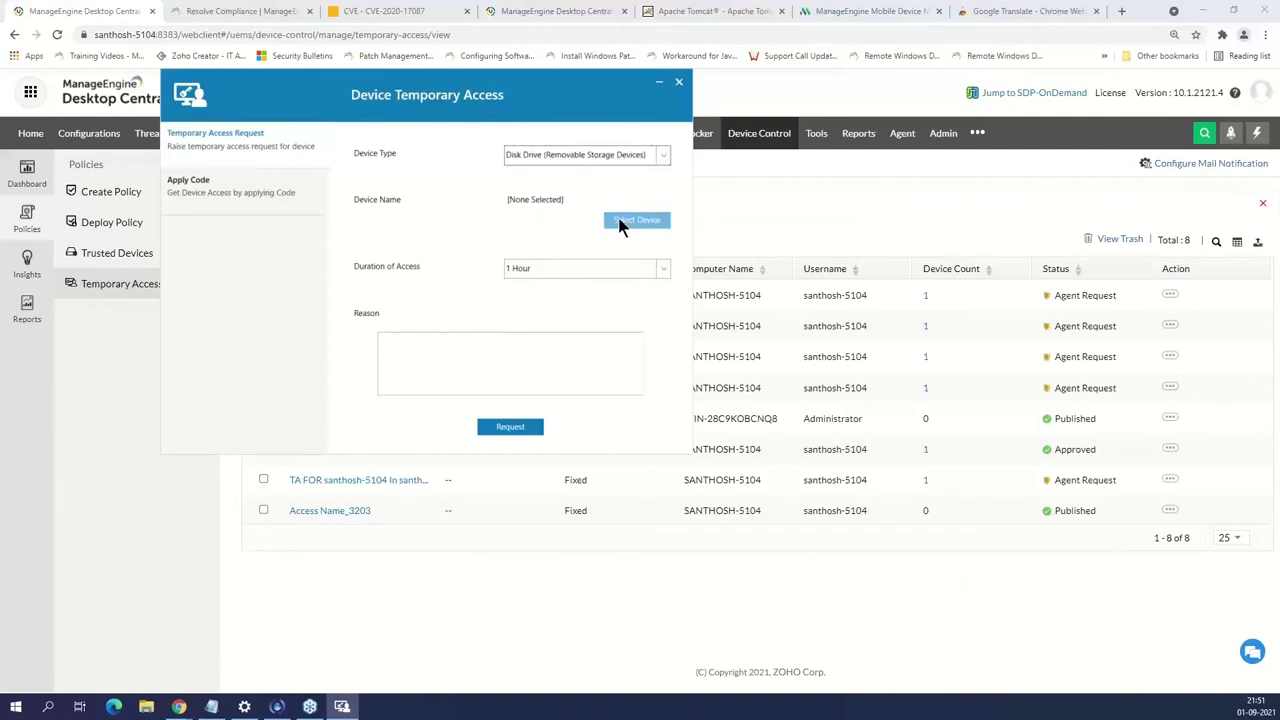
{"action": "left_click", "coordinate": [618, 221]}
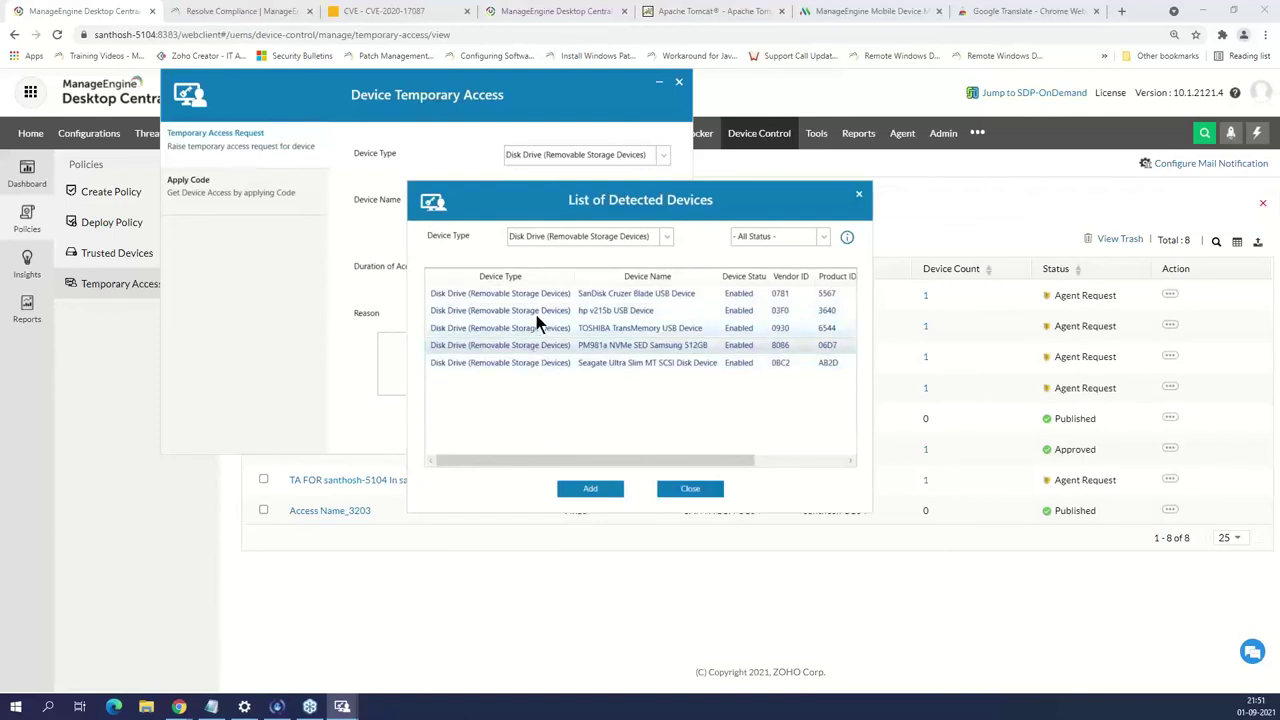
{"action": "left_click", "coordinate": [534, 298]}
{"action": "left_click", "coordinate": [605, 492]}
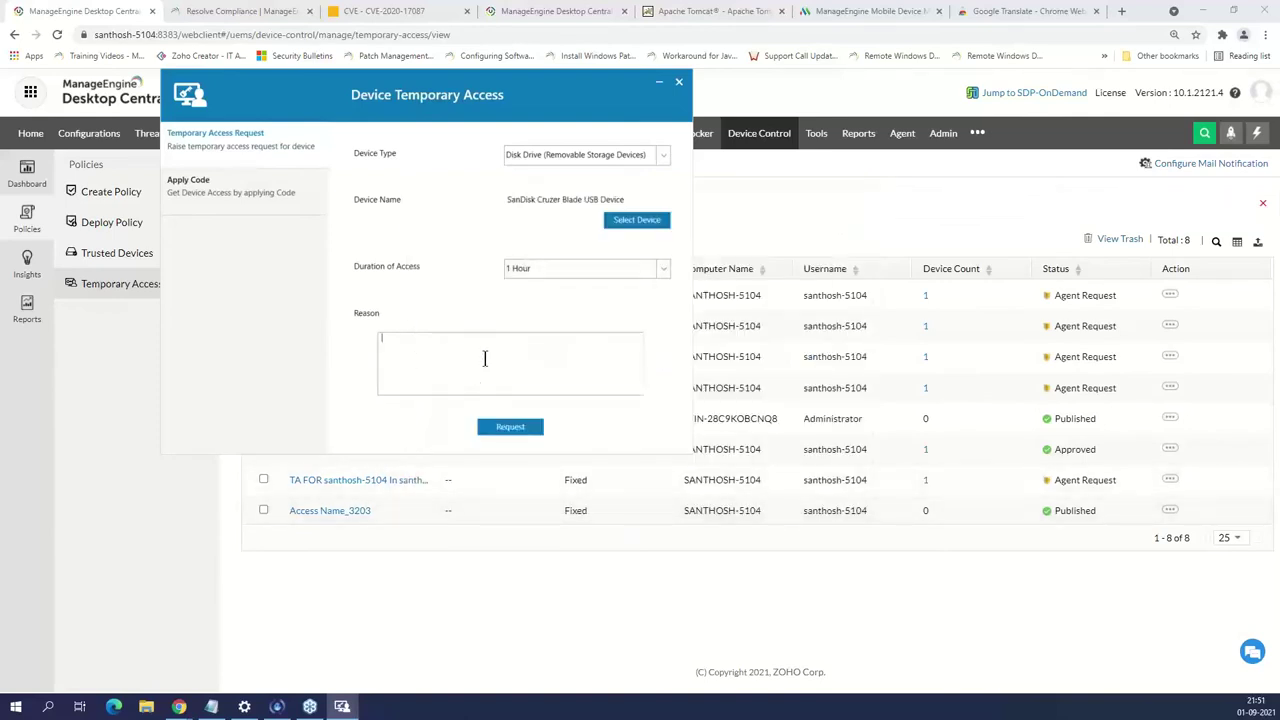
Submit the temporary access request with the reason "test", close the request window and reload the temporary access list
{"action": "type", "text": "test"}
{"action": "left_click", "coordinate": [522, 430]}
{"action": "left_click", "coordinate": [677, 83]}
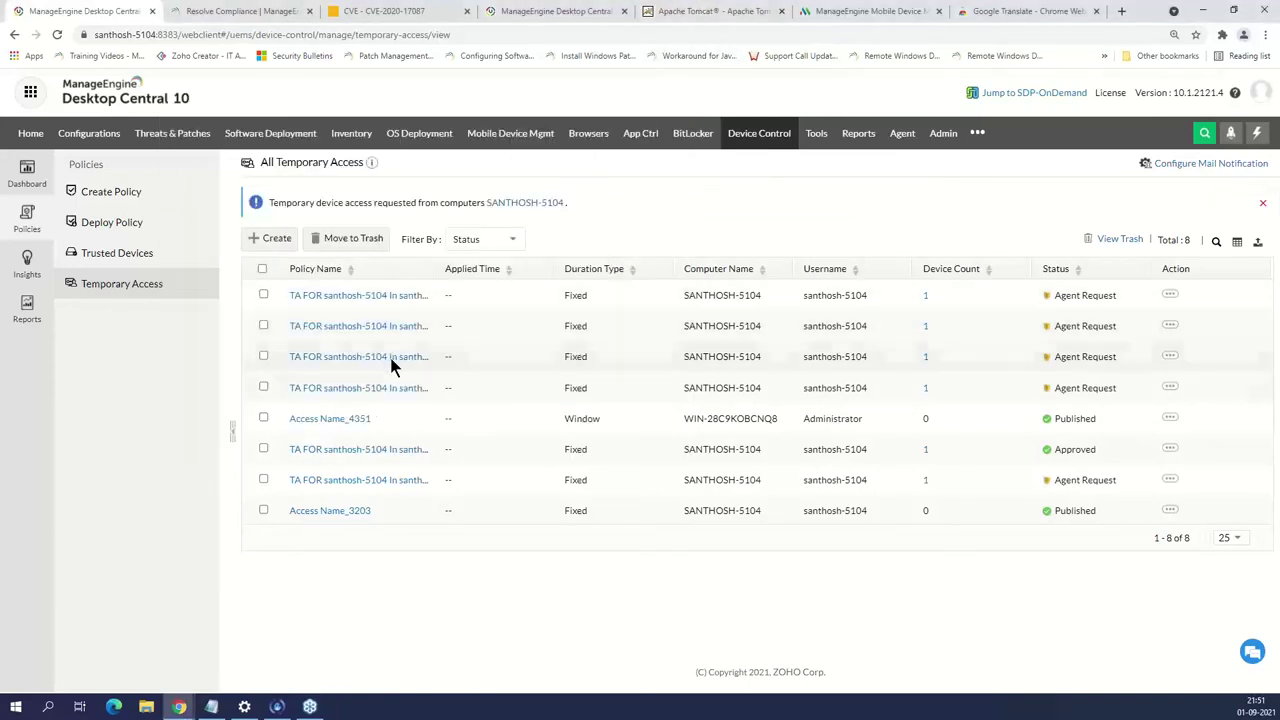
{"action": "left_click", "coordinate": [414, 37]}
{"action": "key", "text": "Return"}
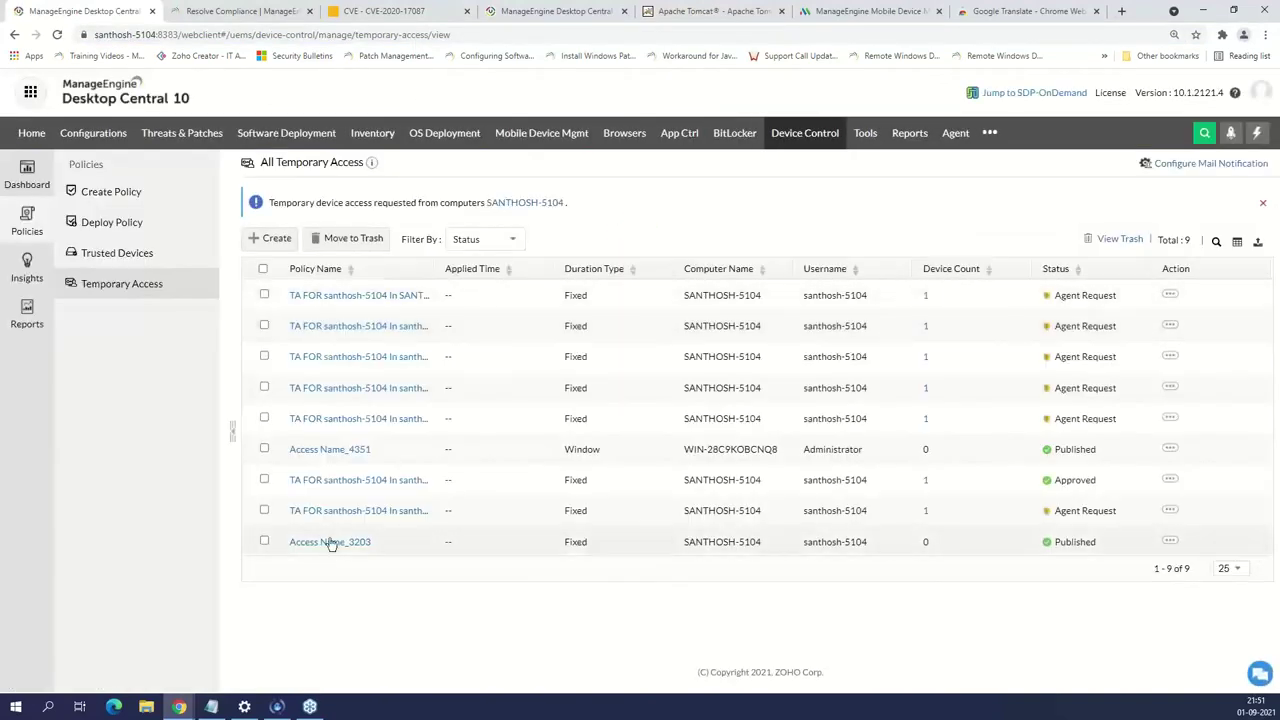
Open the newest temporary access request for modification and review its target, duration, allowed device and deployment options
{"action": "left_click", "coordinate": [374, 295]}
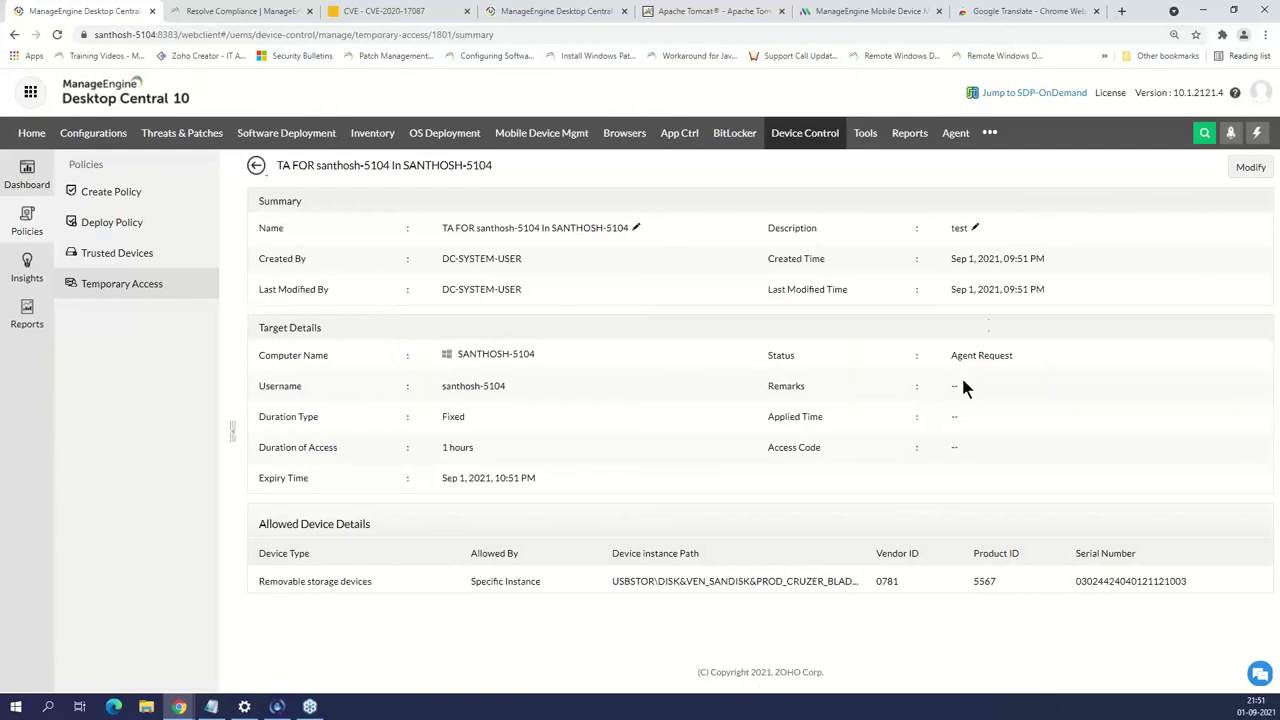
{"action": "left_click", "coordinate": [1248, 168]}
{"action": "scroll", "coordinate": [741, 509], "scroll_direction": "down", "scroll_amount": 2}
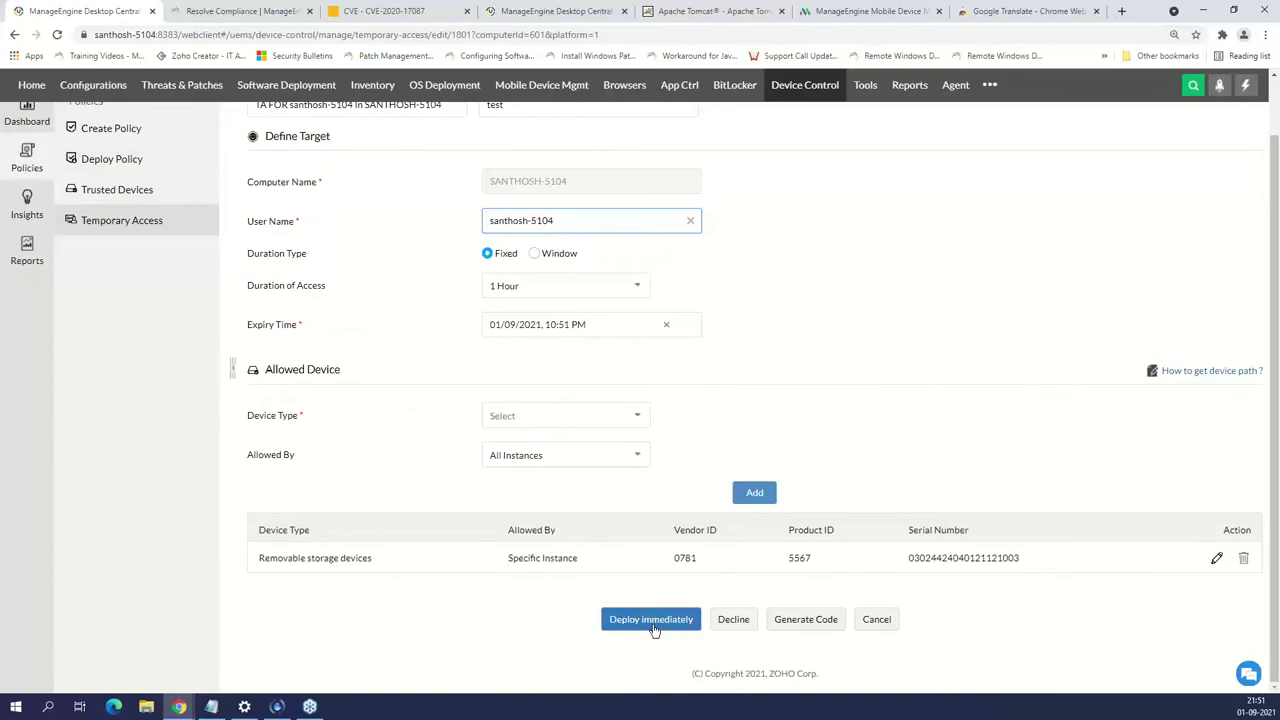
{"action": "scroll", "coordinate": [87, 320], "scroll_direction": "up", "scroll_amount": 1}
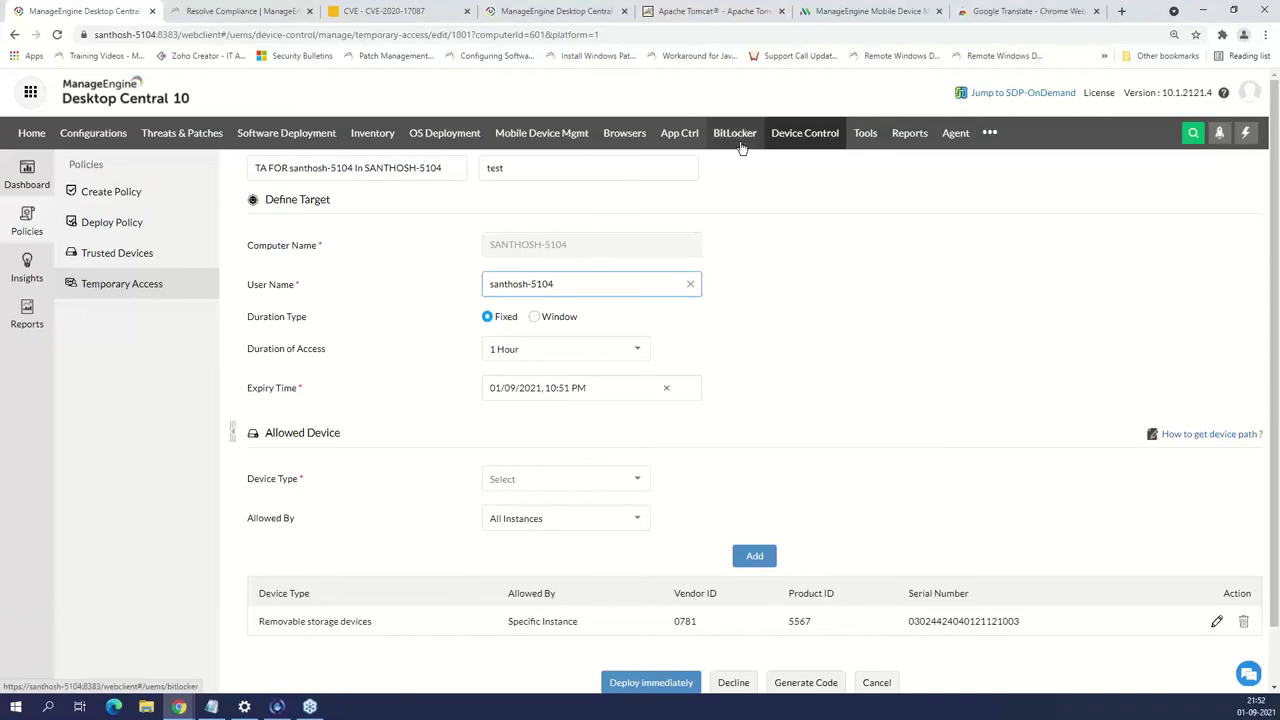
View the BitLocker dashboard, followed by the TPM report and the BitLocker drive encryption report
{"action": "left_click", "coordinate": [741, 148]}
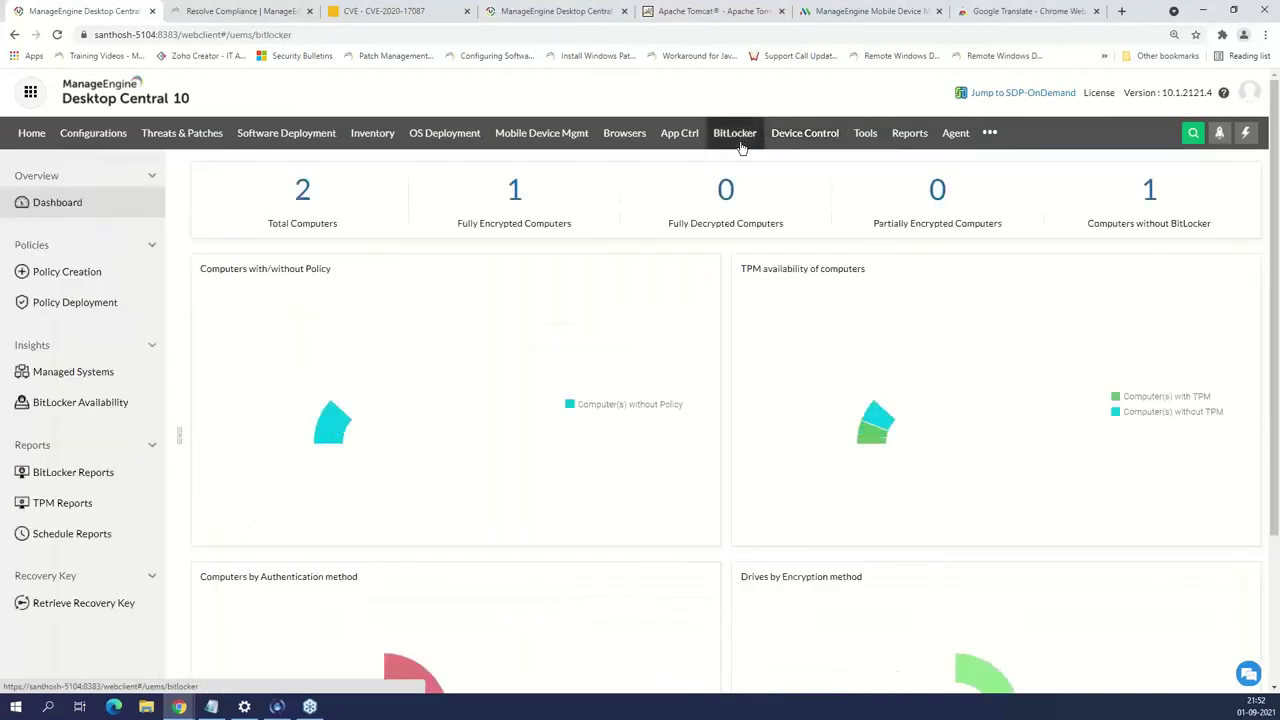
{"action": "left_click", "coordinate": [76, 507]}
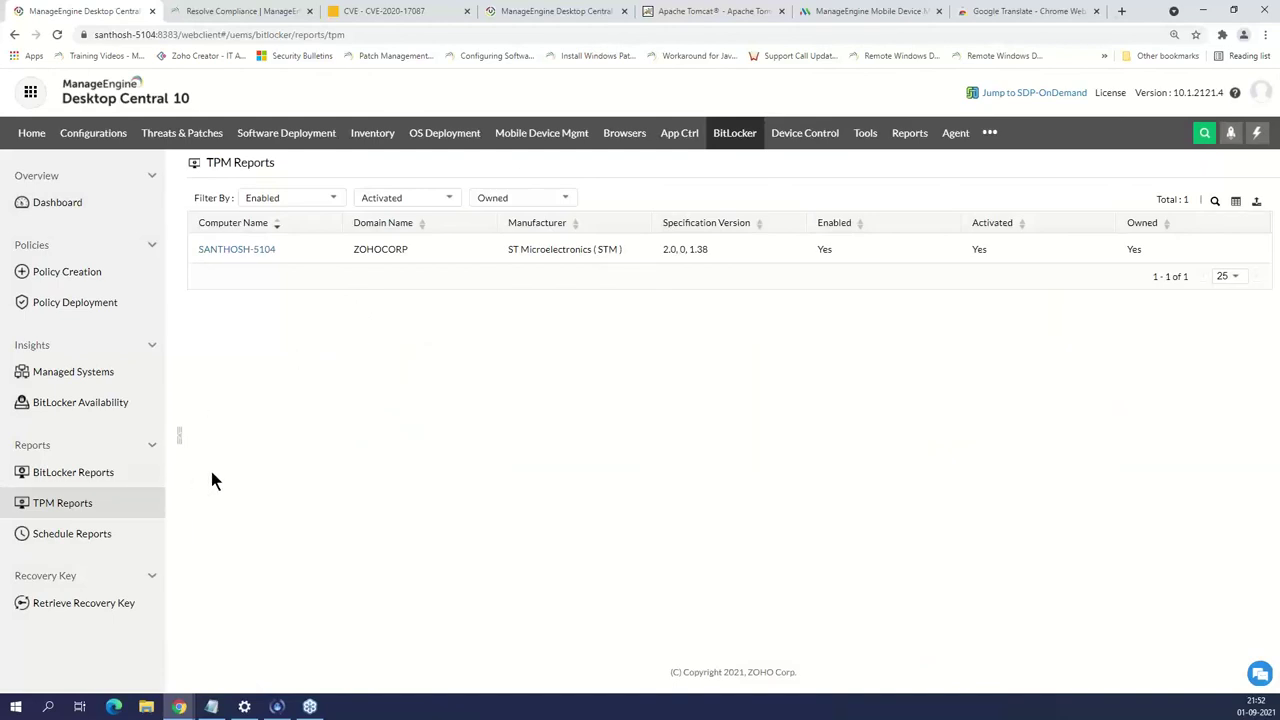
{"action": "left_click", "coordinate": [50, 483]}
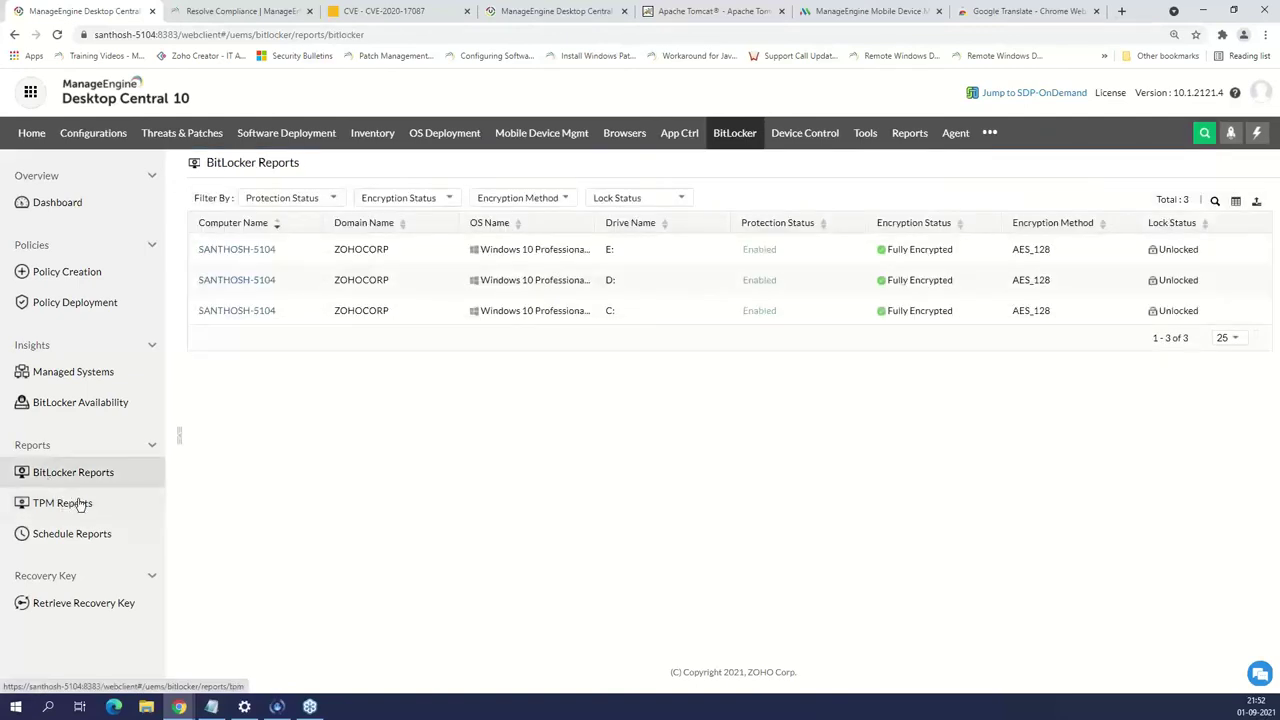
Start a new BitLocker policy and review its drive encryption, restart postponement and recovery key rotation settings
{"action": "left_click", "coordinate": [94, 280]}
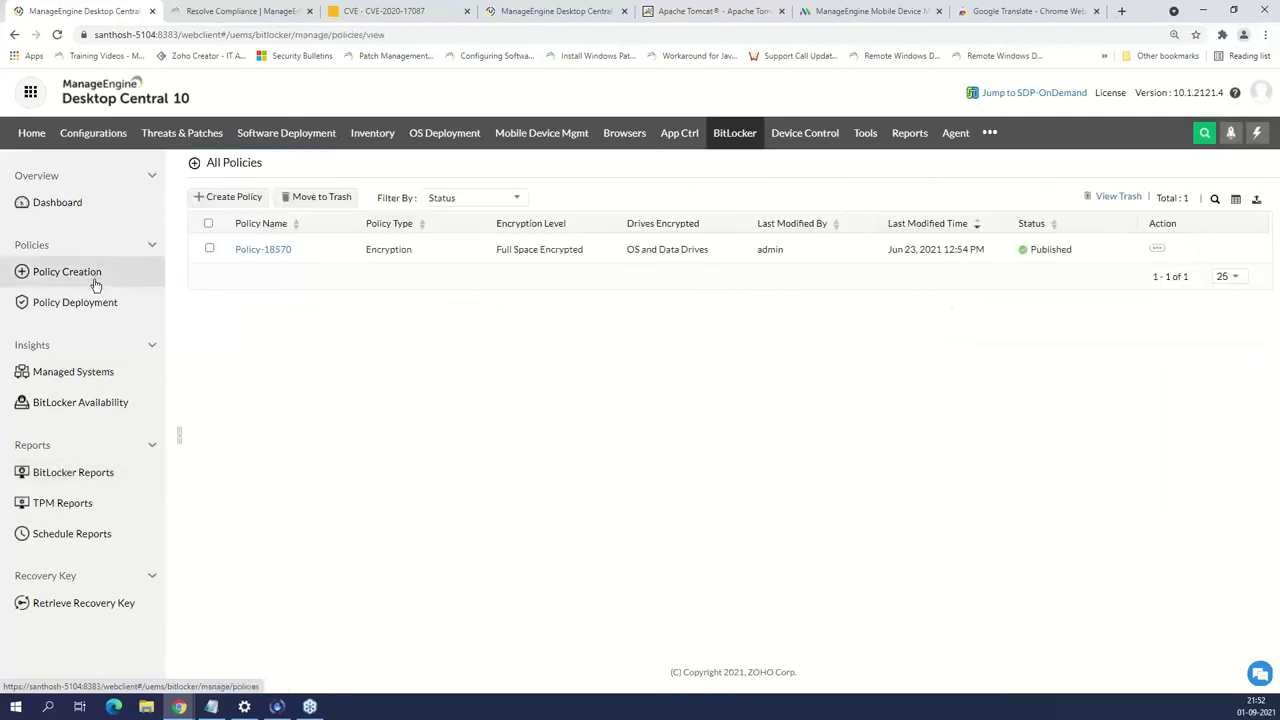
{"action": "left_click", "coordinate": [255, 196]}
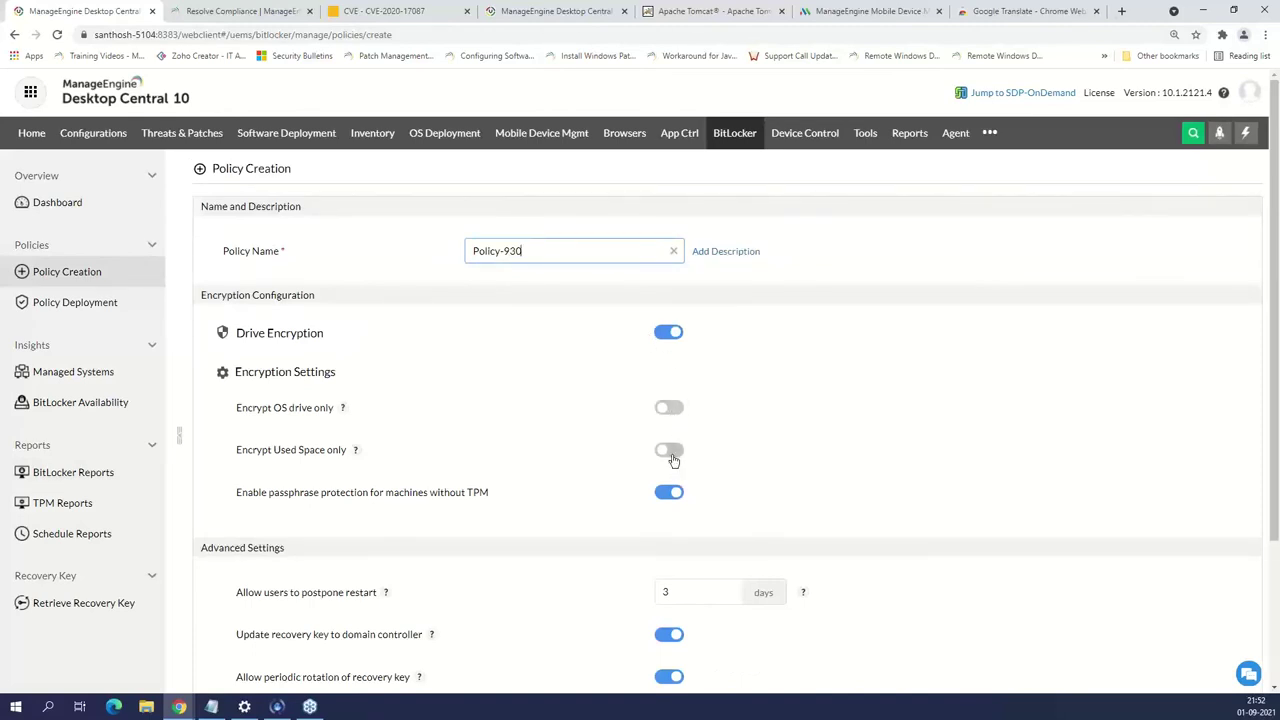
{"action": "scroll", "coordinate": [673, 458], "scroll_direction": "down", "scroll_amount": 3}
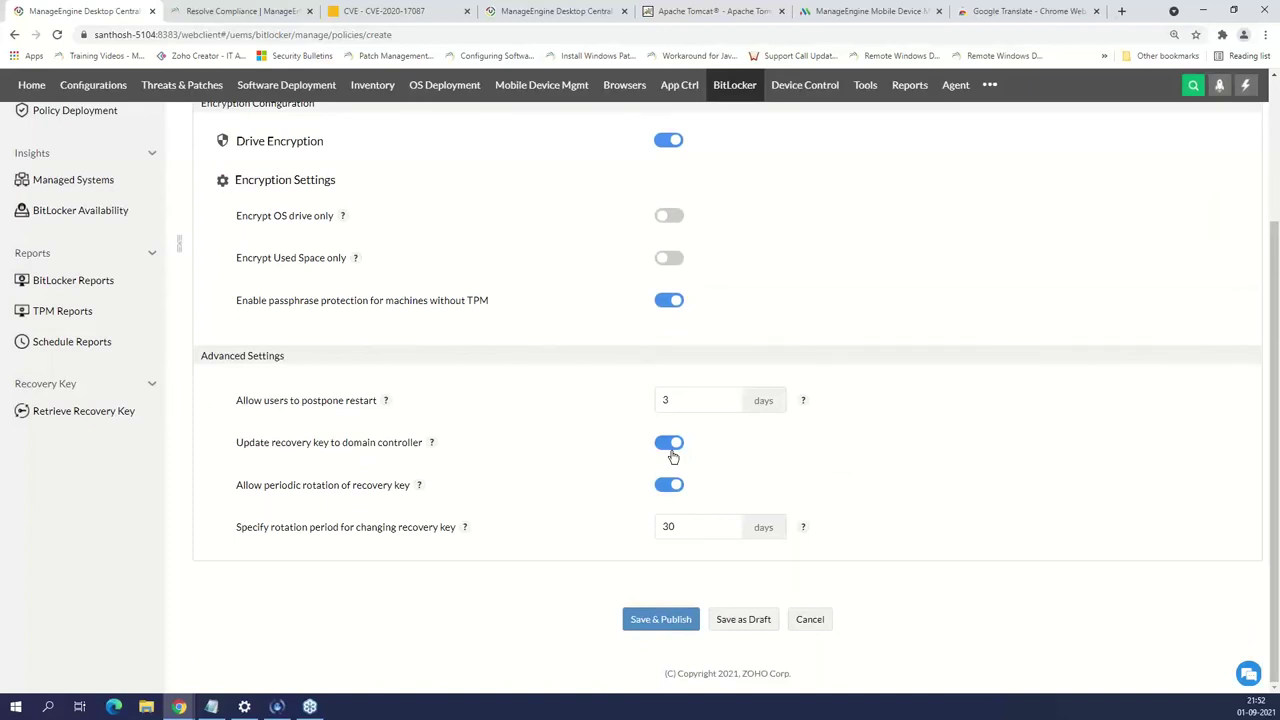
{"action": "scroll", "coordinate": [673, 458], "scroll_direction": "up", "scroll_amount": 3}
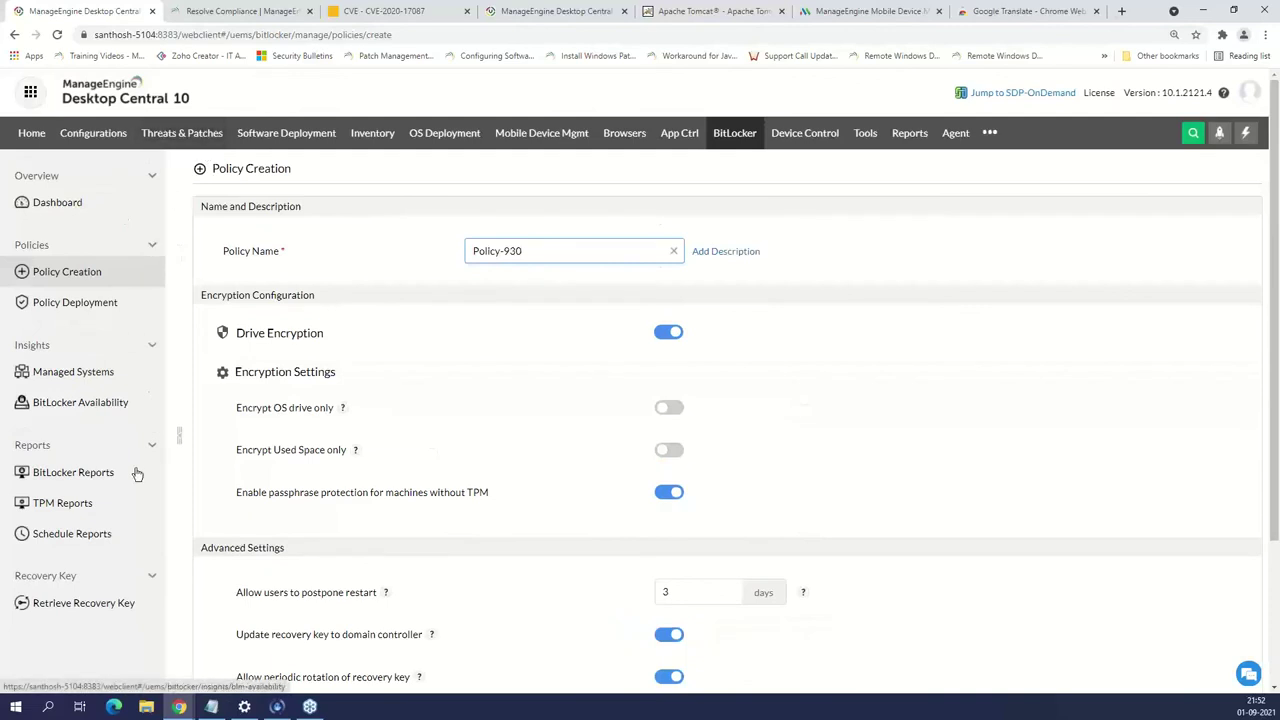
Look up a BitLocker recovery key by filtering on the managed computer's name and choosing its recovery key identifier
{"action": "left_click", "coordinate": [110, 606]}
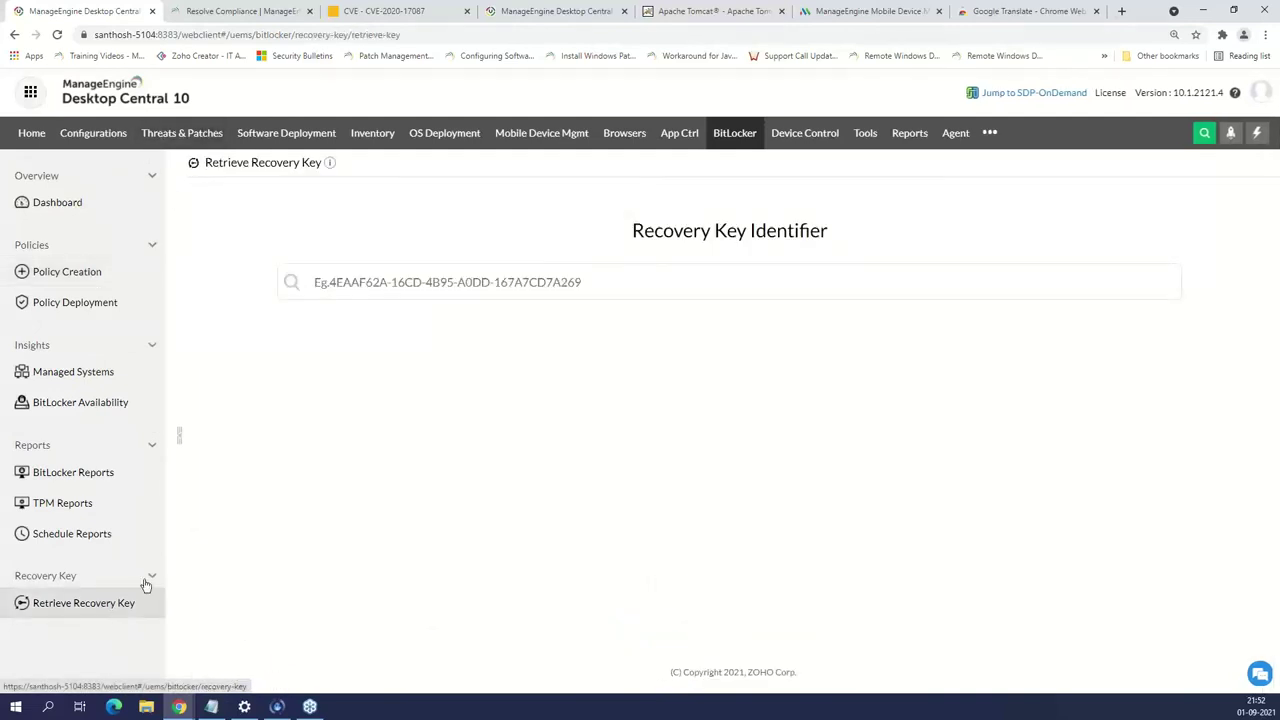
{"action": "left_click", "coordinate": [476, 282]}
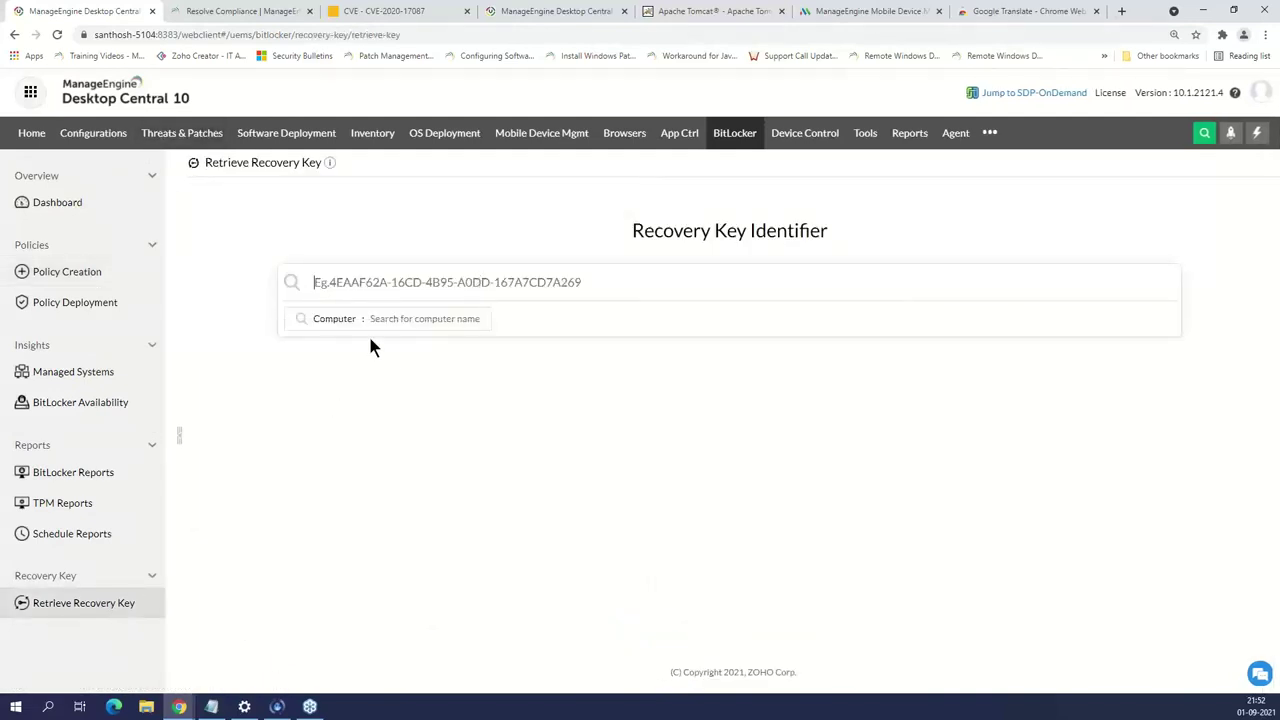
{"action": "left_click", "coordinate": [338, 320]}
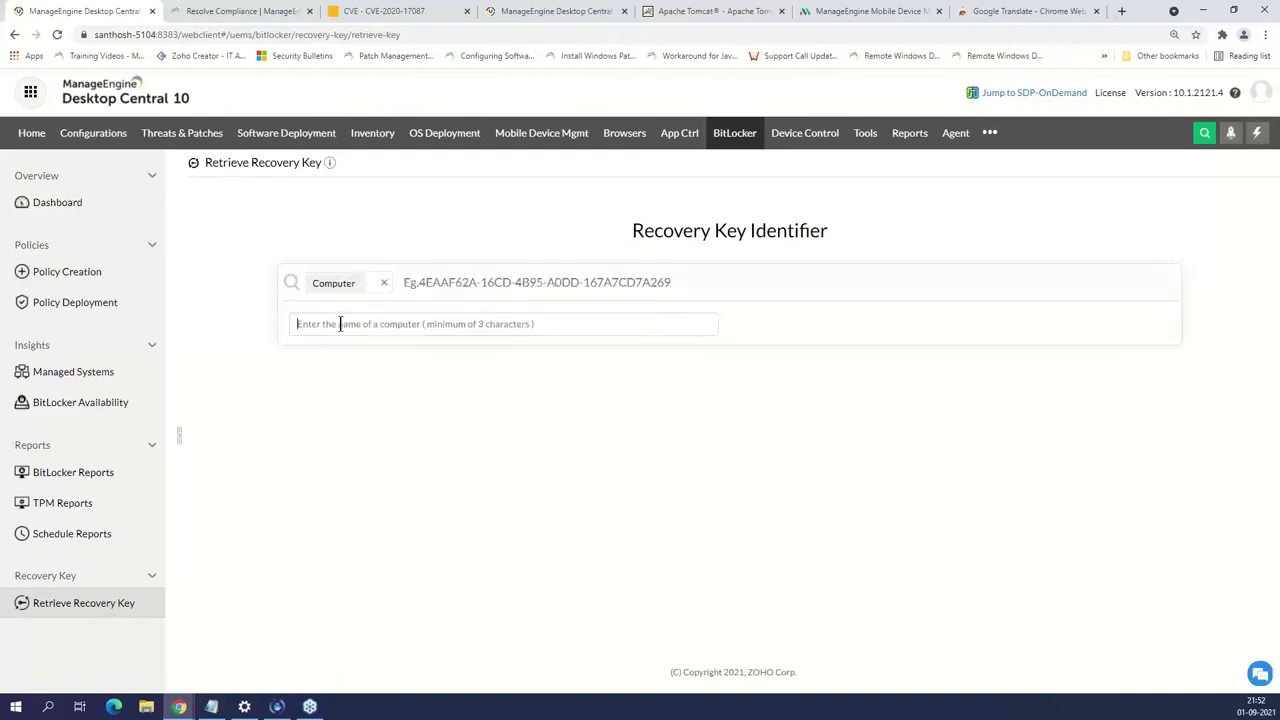
{"action": "type", "text": "san"}
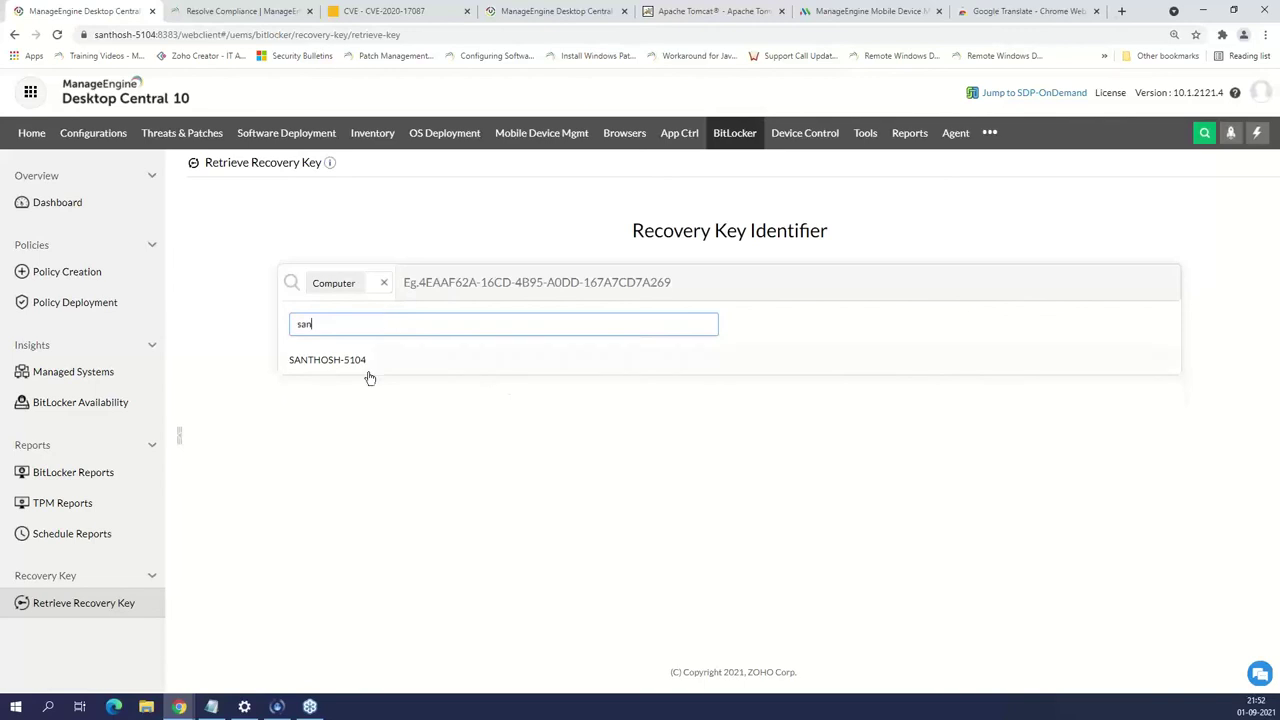
{"action": "left_click", "coordinate": [370, 363]}
{"action": "left_click", "coordinate": [405, 353]}
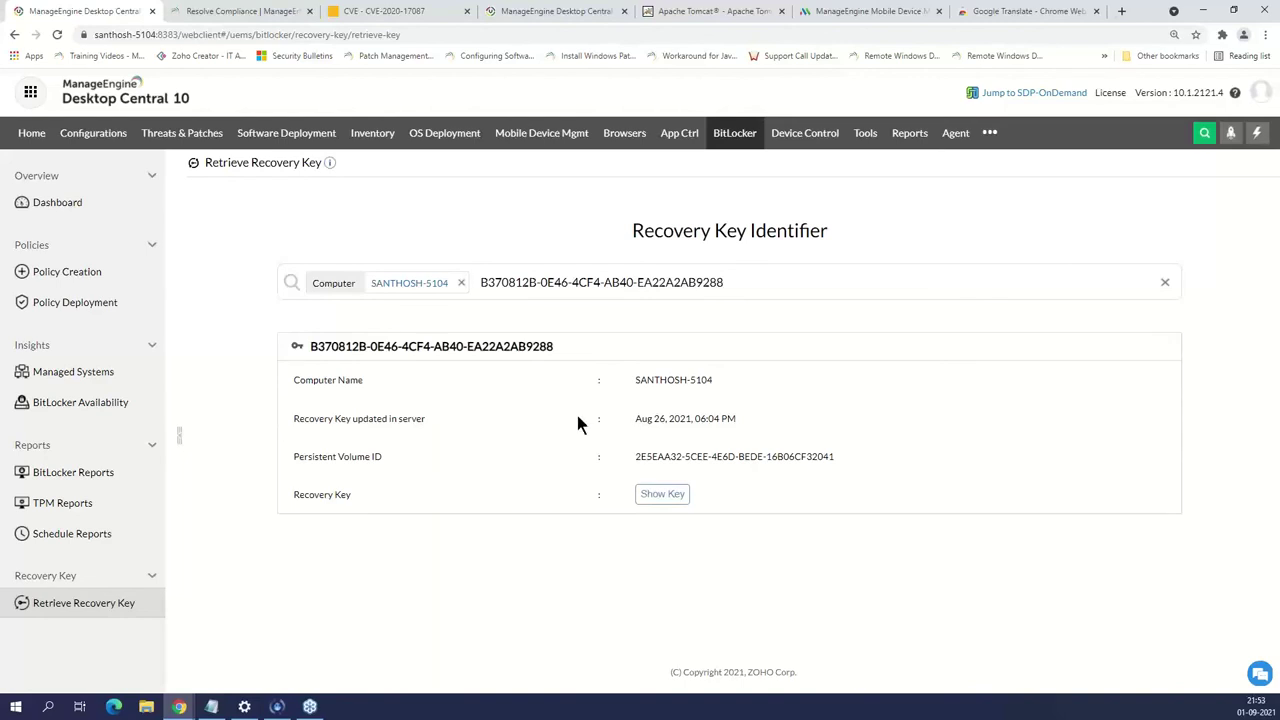
Create a macOS profile named "Filevault" in Mobile Device Management and continue to its configuration
{"action": "left_click", "coordinate": [549, 144]}
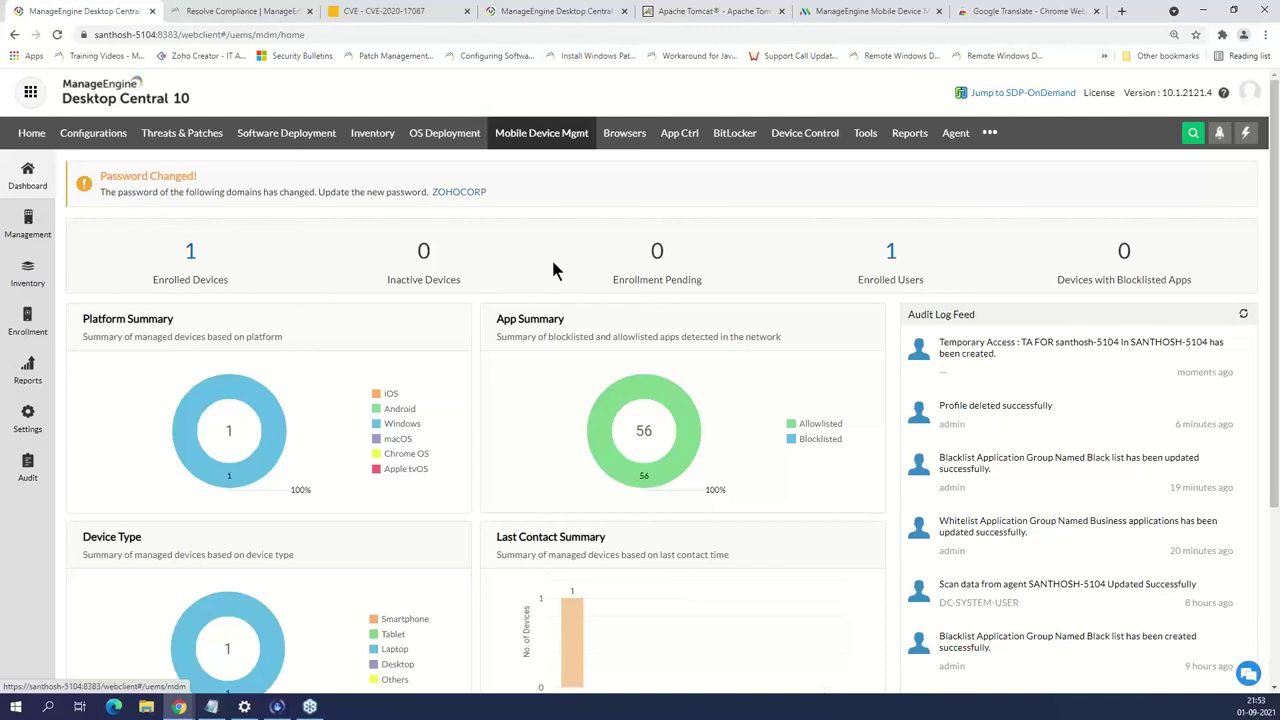
{"action": "left_click", "coordinate": [30, 224]}
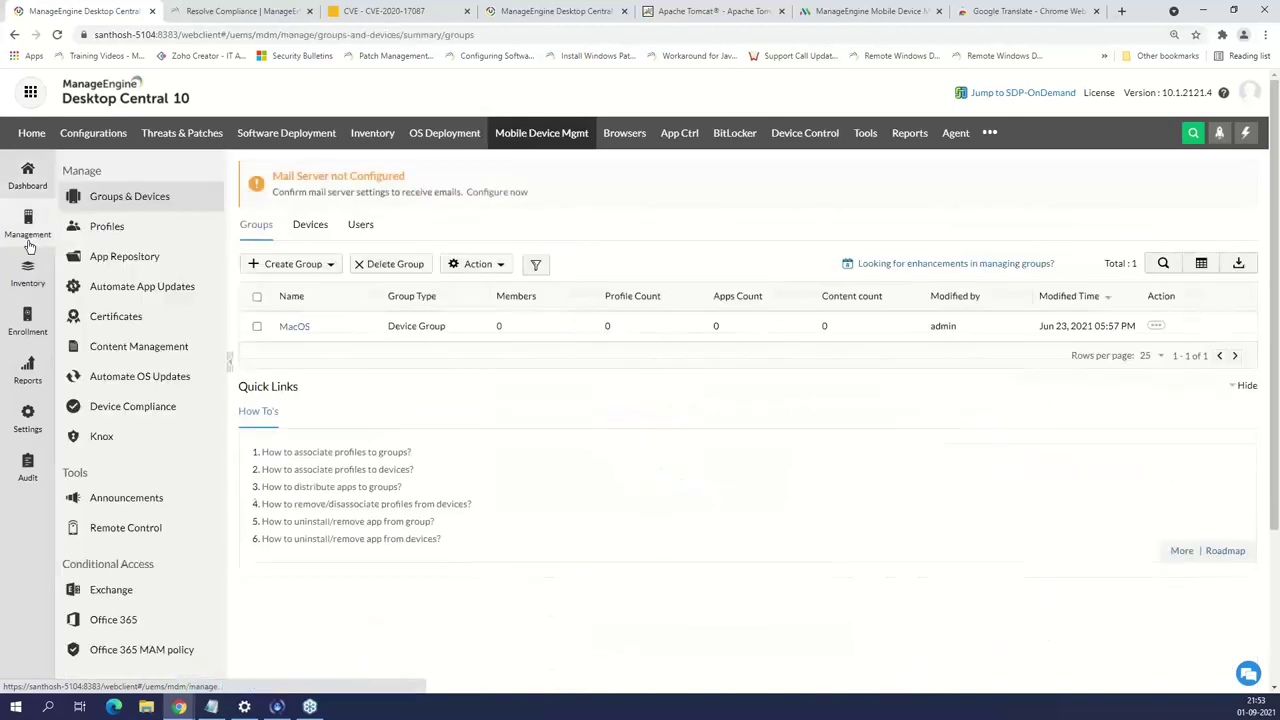
{"action": "left_click", "coordinate": [118, 234]}
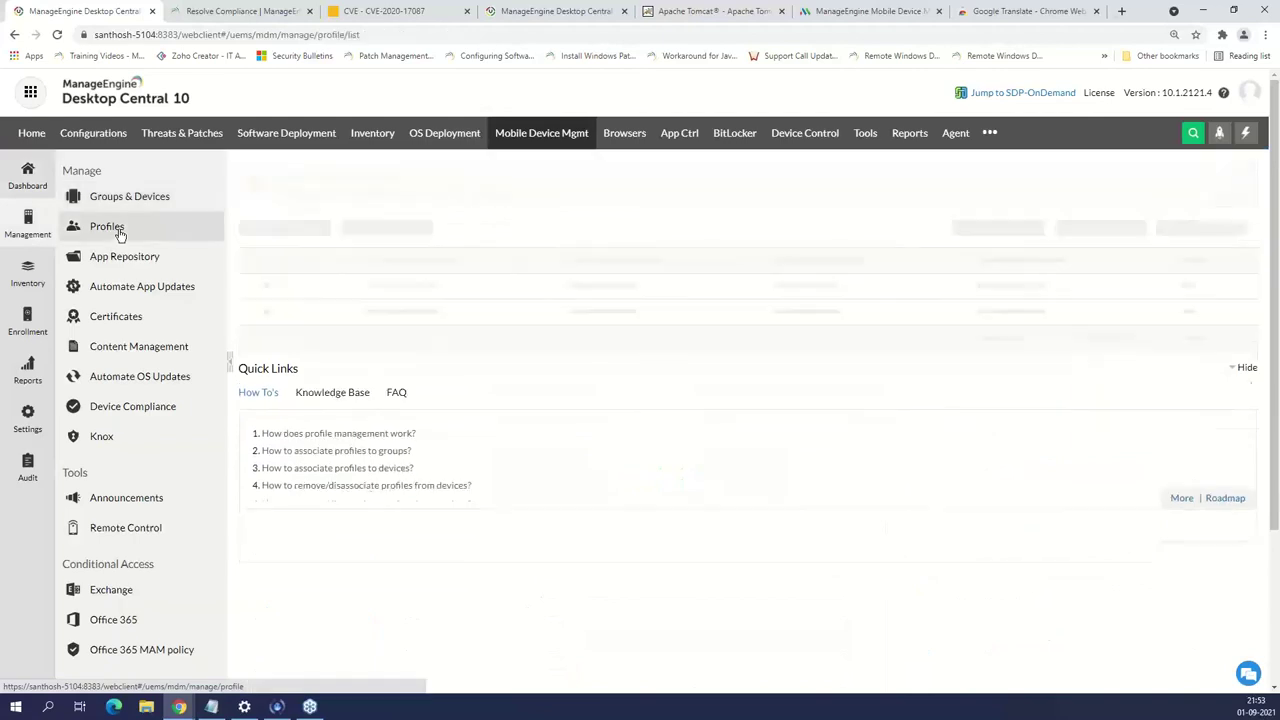
{"action": "left_click", "coordinate": [306, 229]}
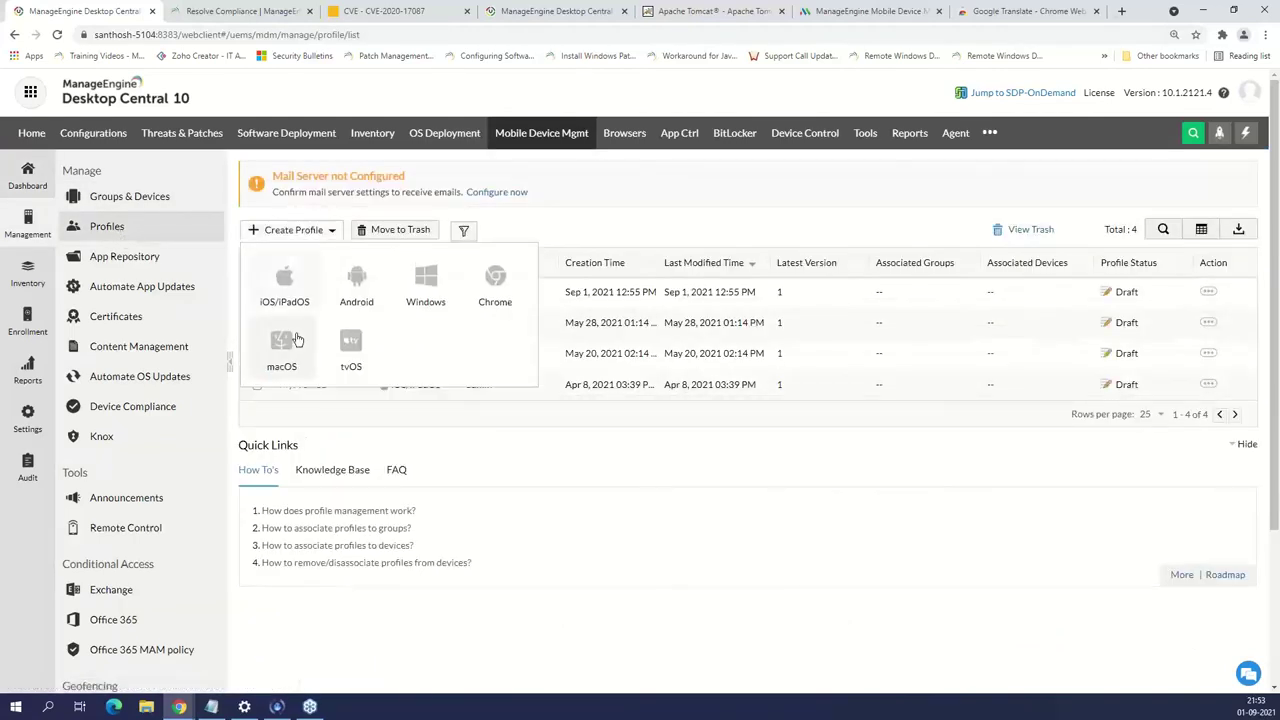
{"action": "left_click", "coordinate": [284, 346]}
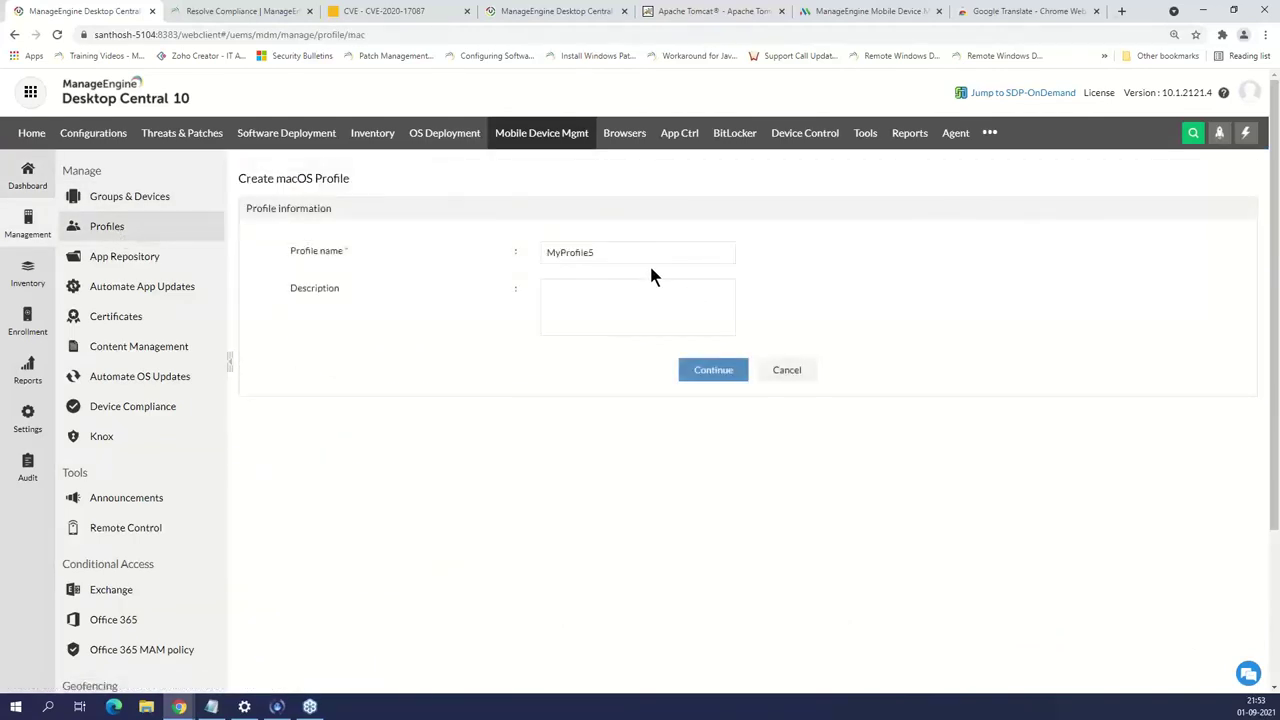
{"action": "type", "text": "Filevault"}
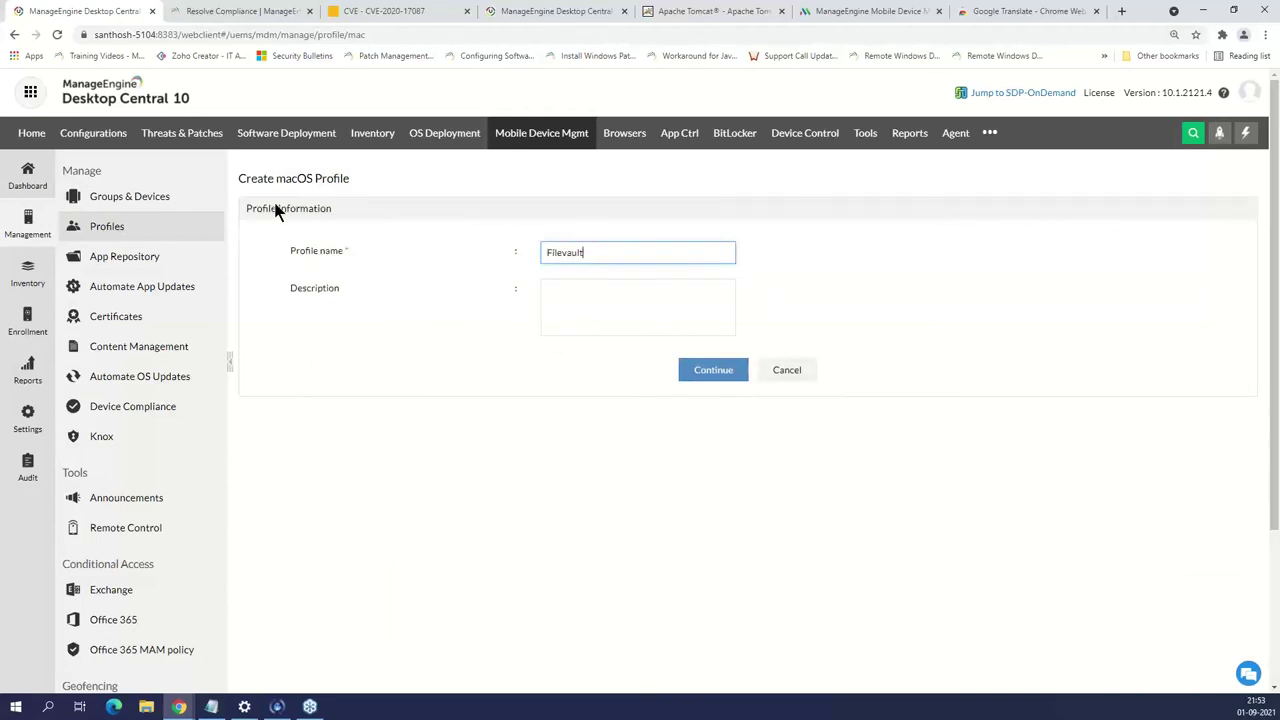
{"action": "left_click", "coordinate": [720, 369]}
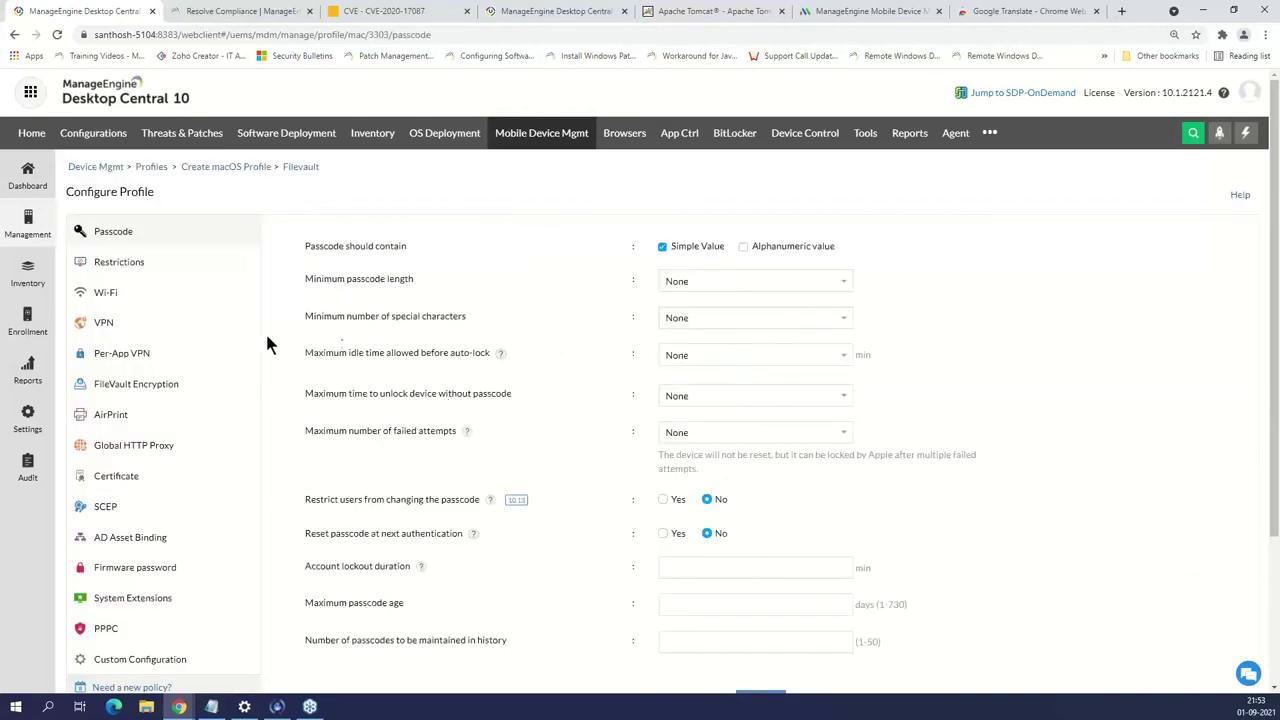
Set the profile's FileVault encryption to use a Personal Recovery Key and review the key display option
{"action": "left_click", "coordinate": [149, 388]}
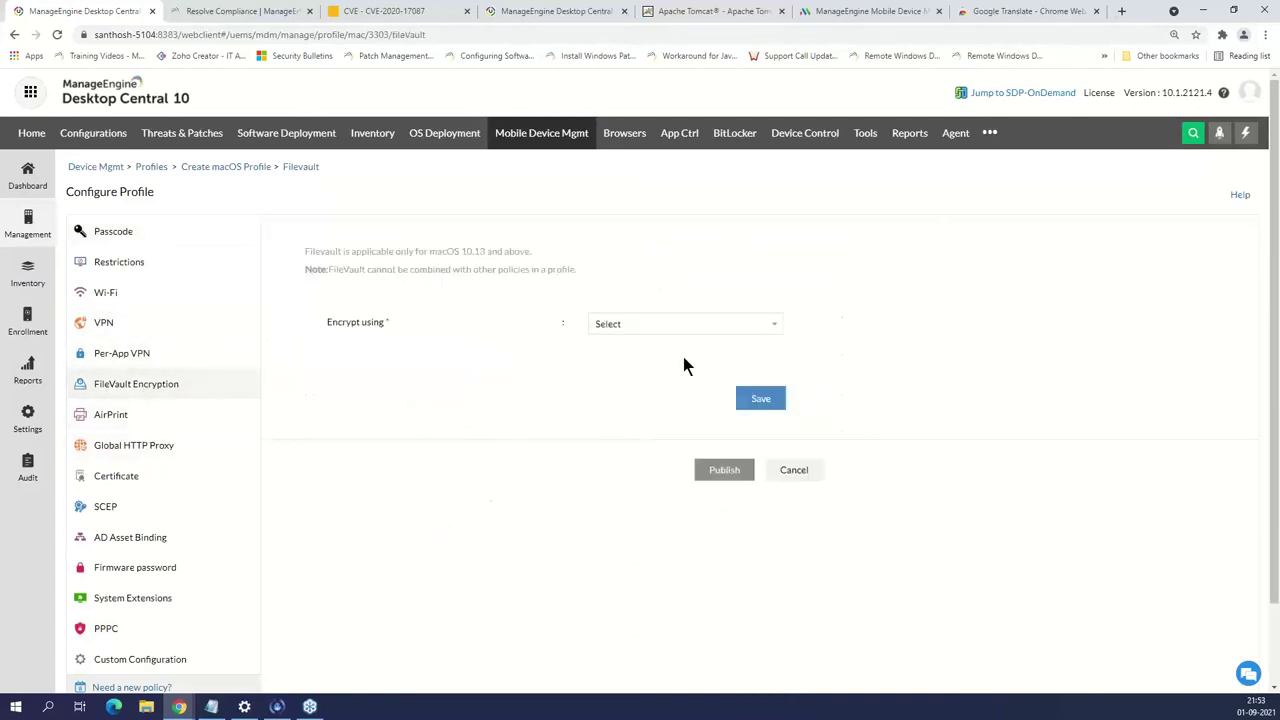
{"action": "left_click", "coordinate": [748, 324]}
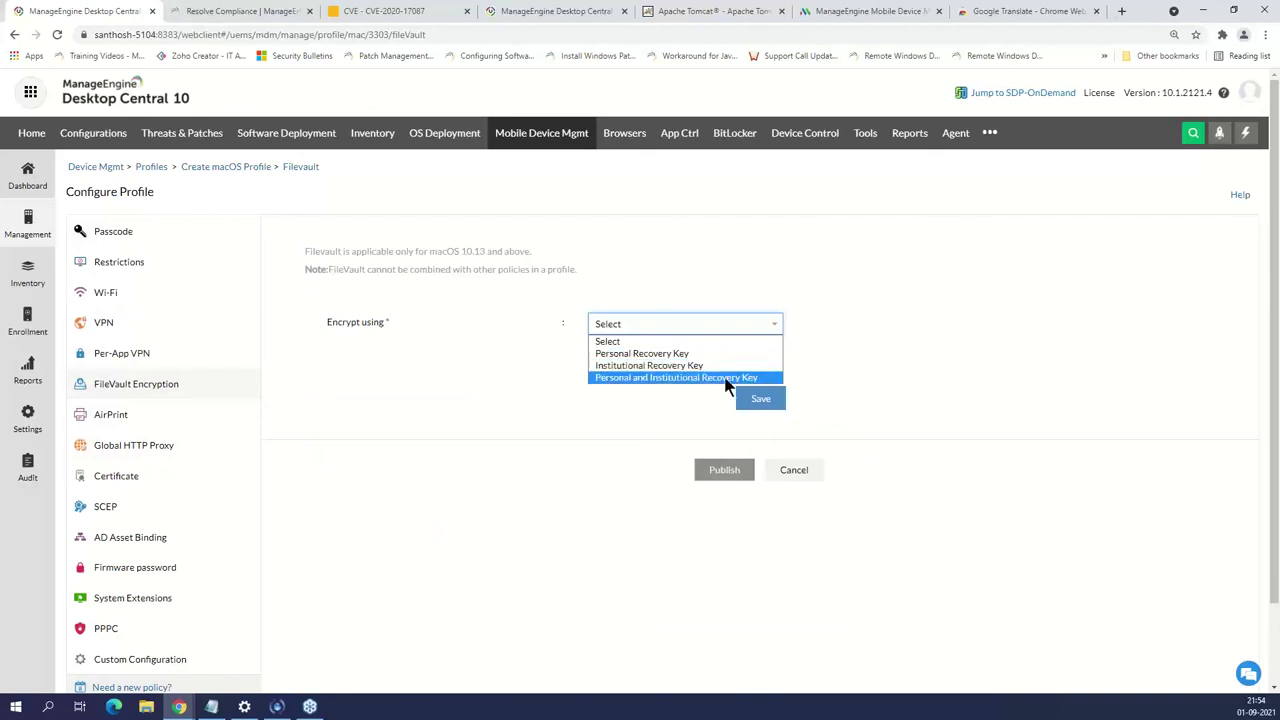
{"action": "left_click", "coordinate": [753, 354]}
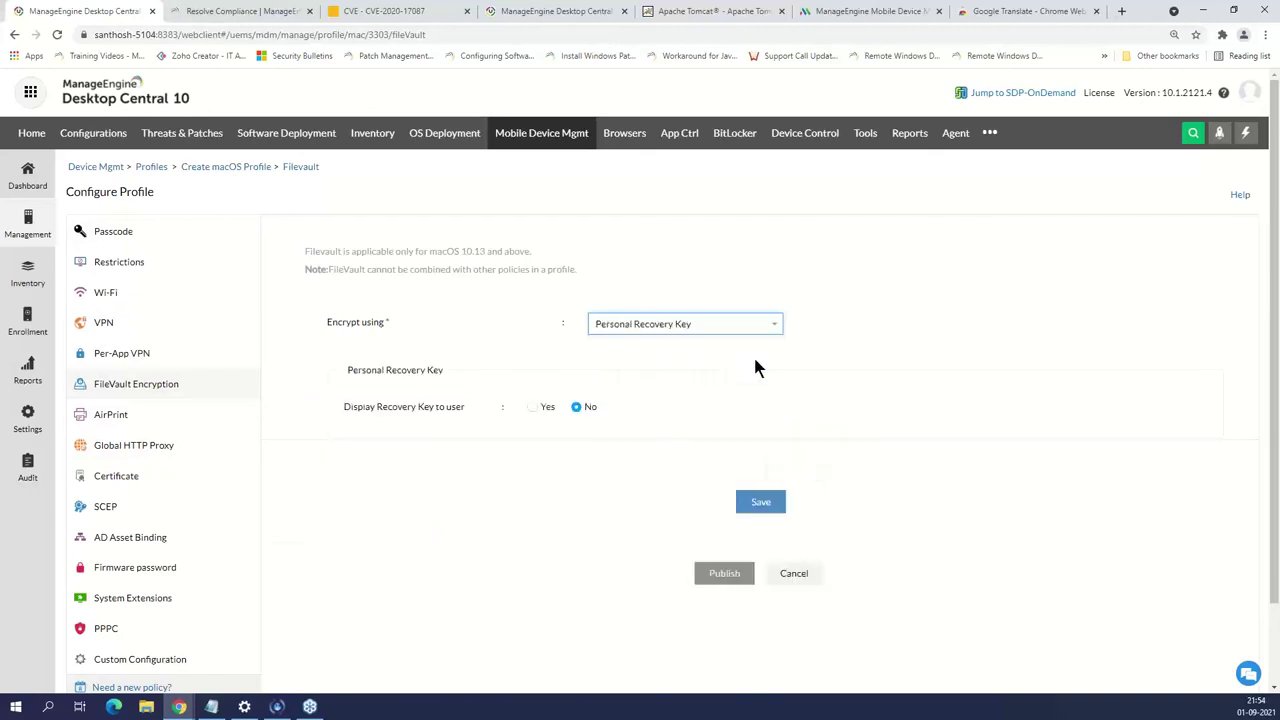
{"action": "scroll", "coordinate": [632, 423], "scroll_direction": "down", "scroll_amount": 1}
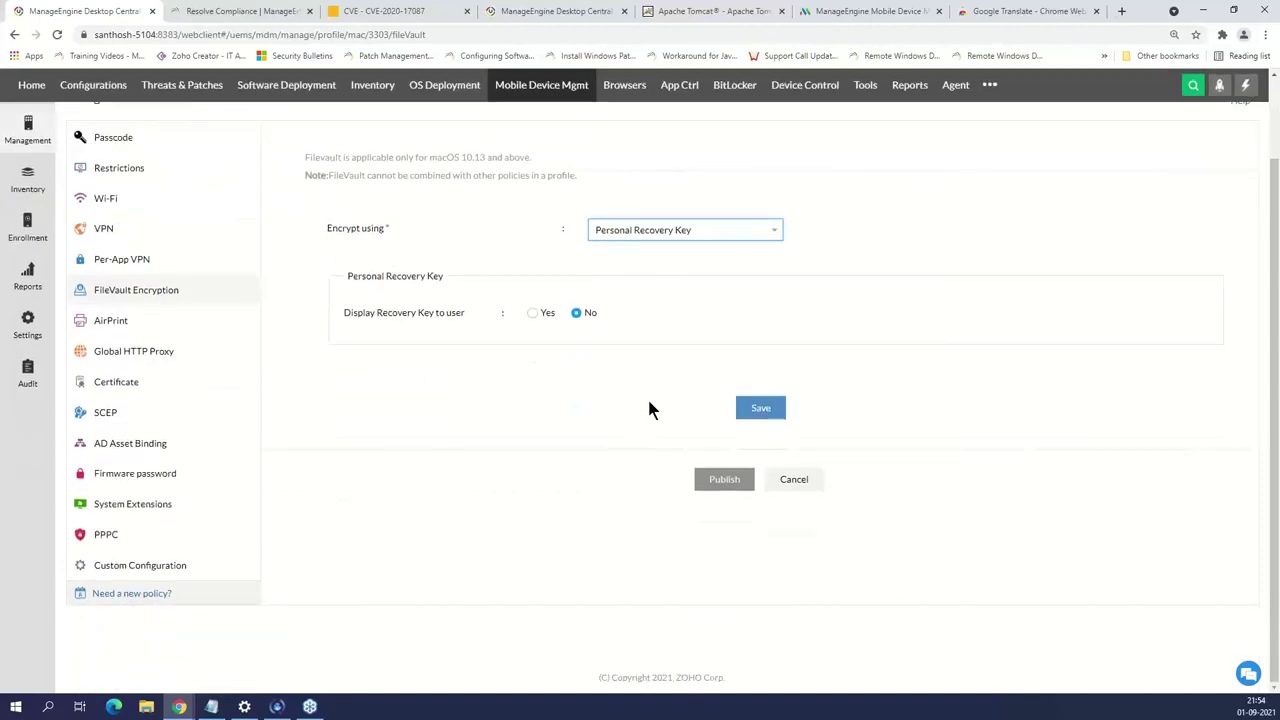